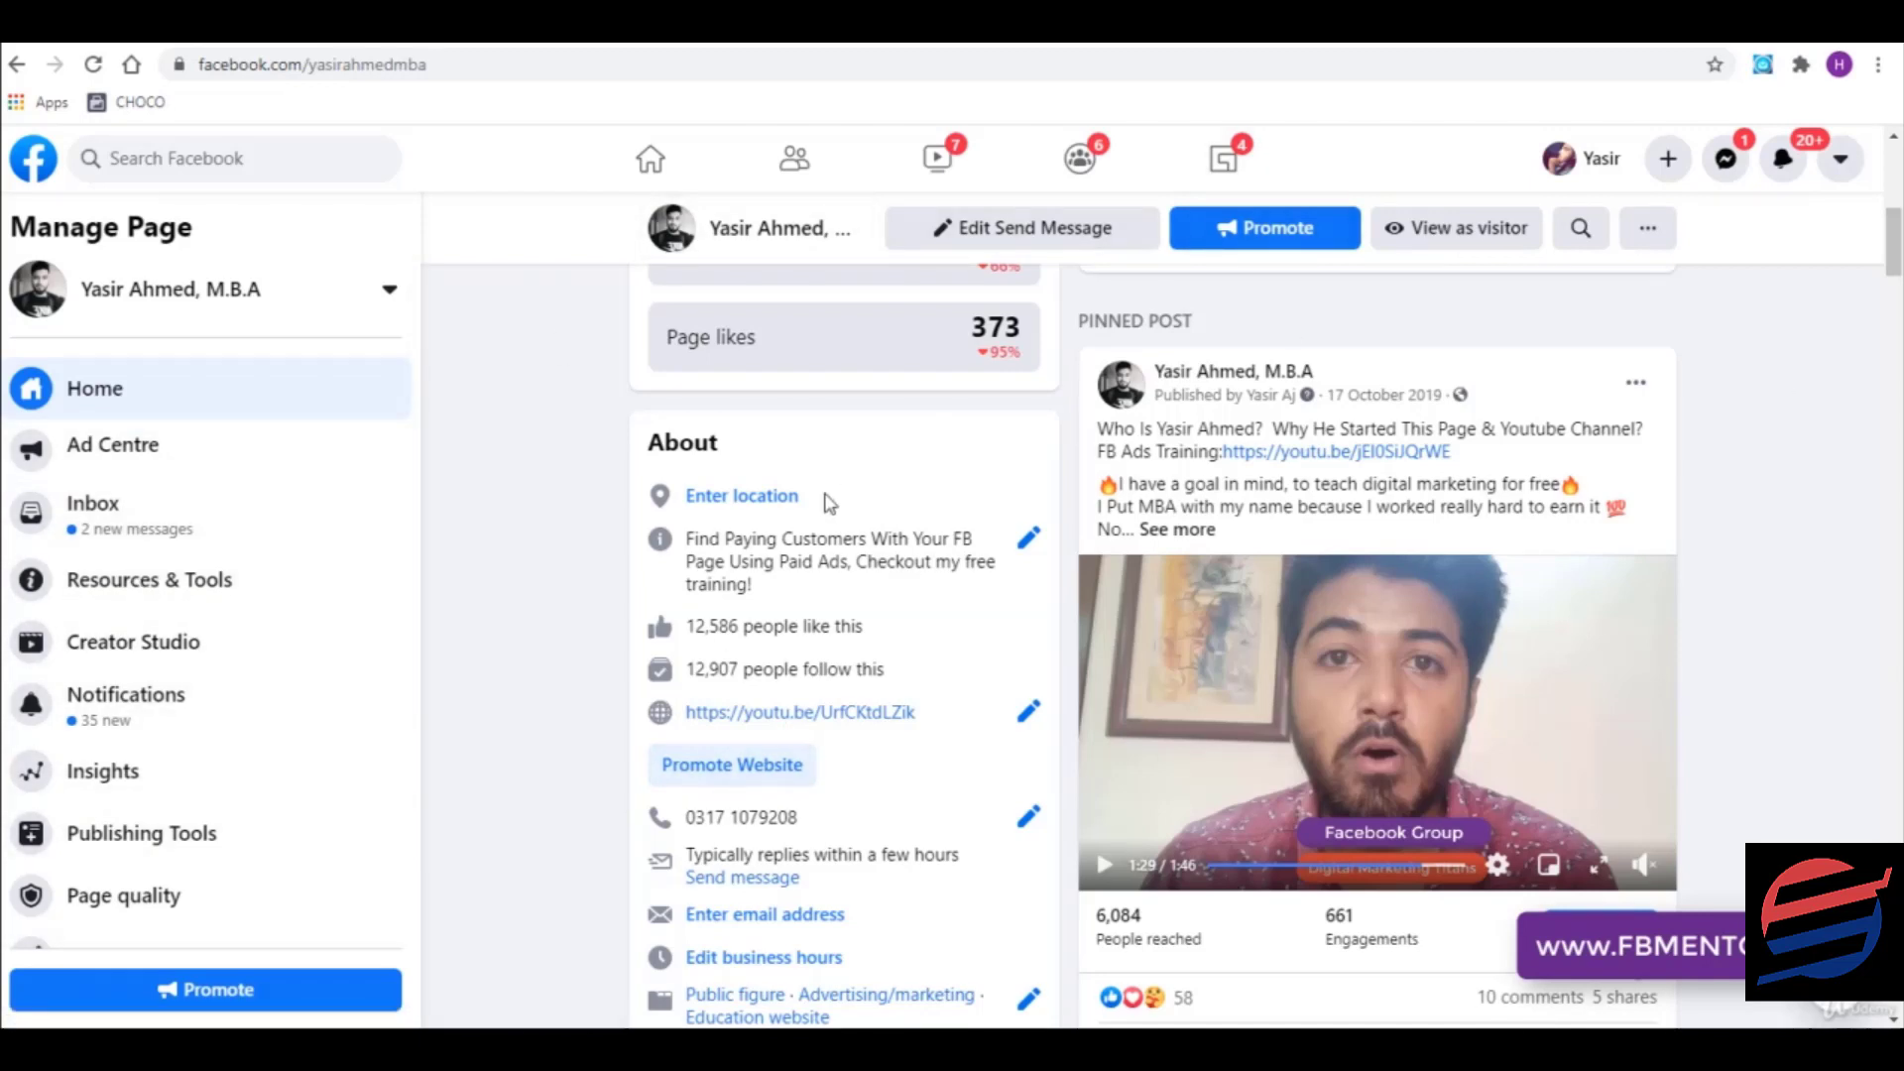
# - Open and close the account menu, then scroll through the Page
pyautogui.click(1833, 173)
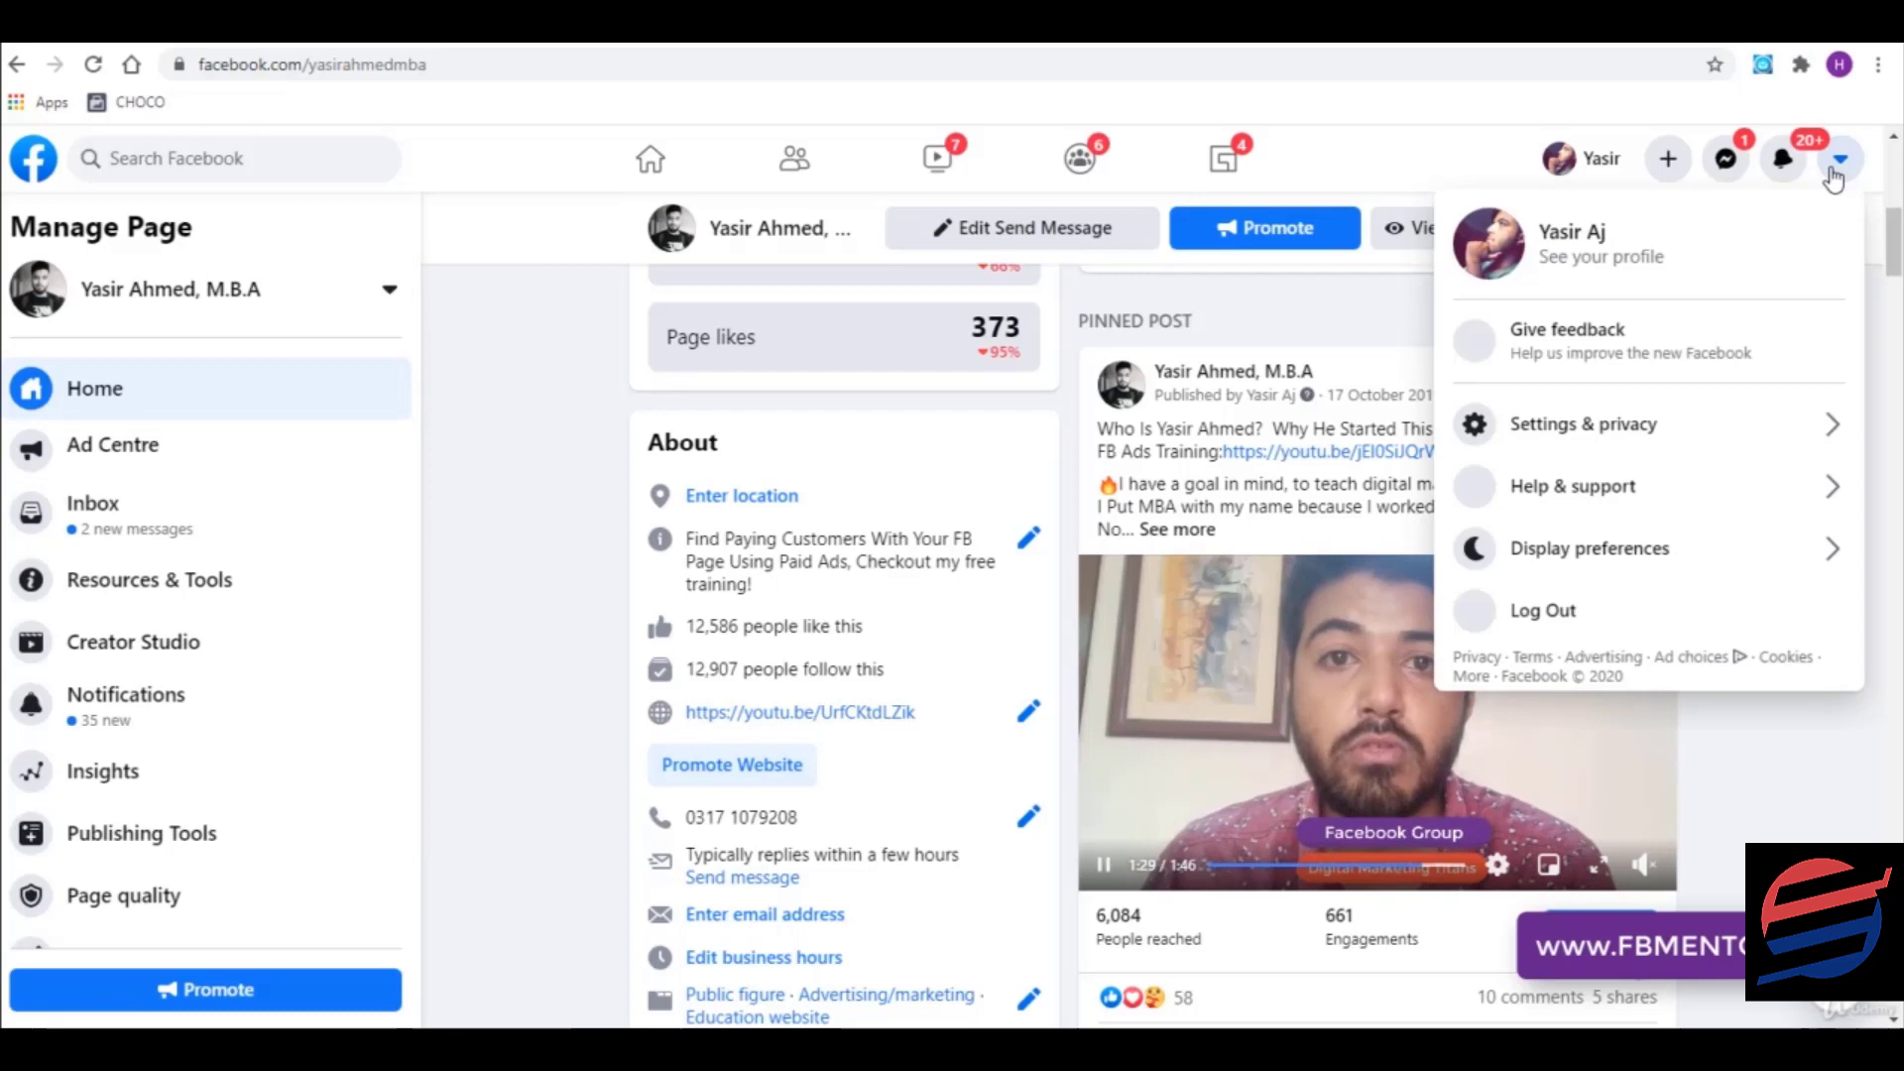
pyautogui.click(1833, 173)
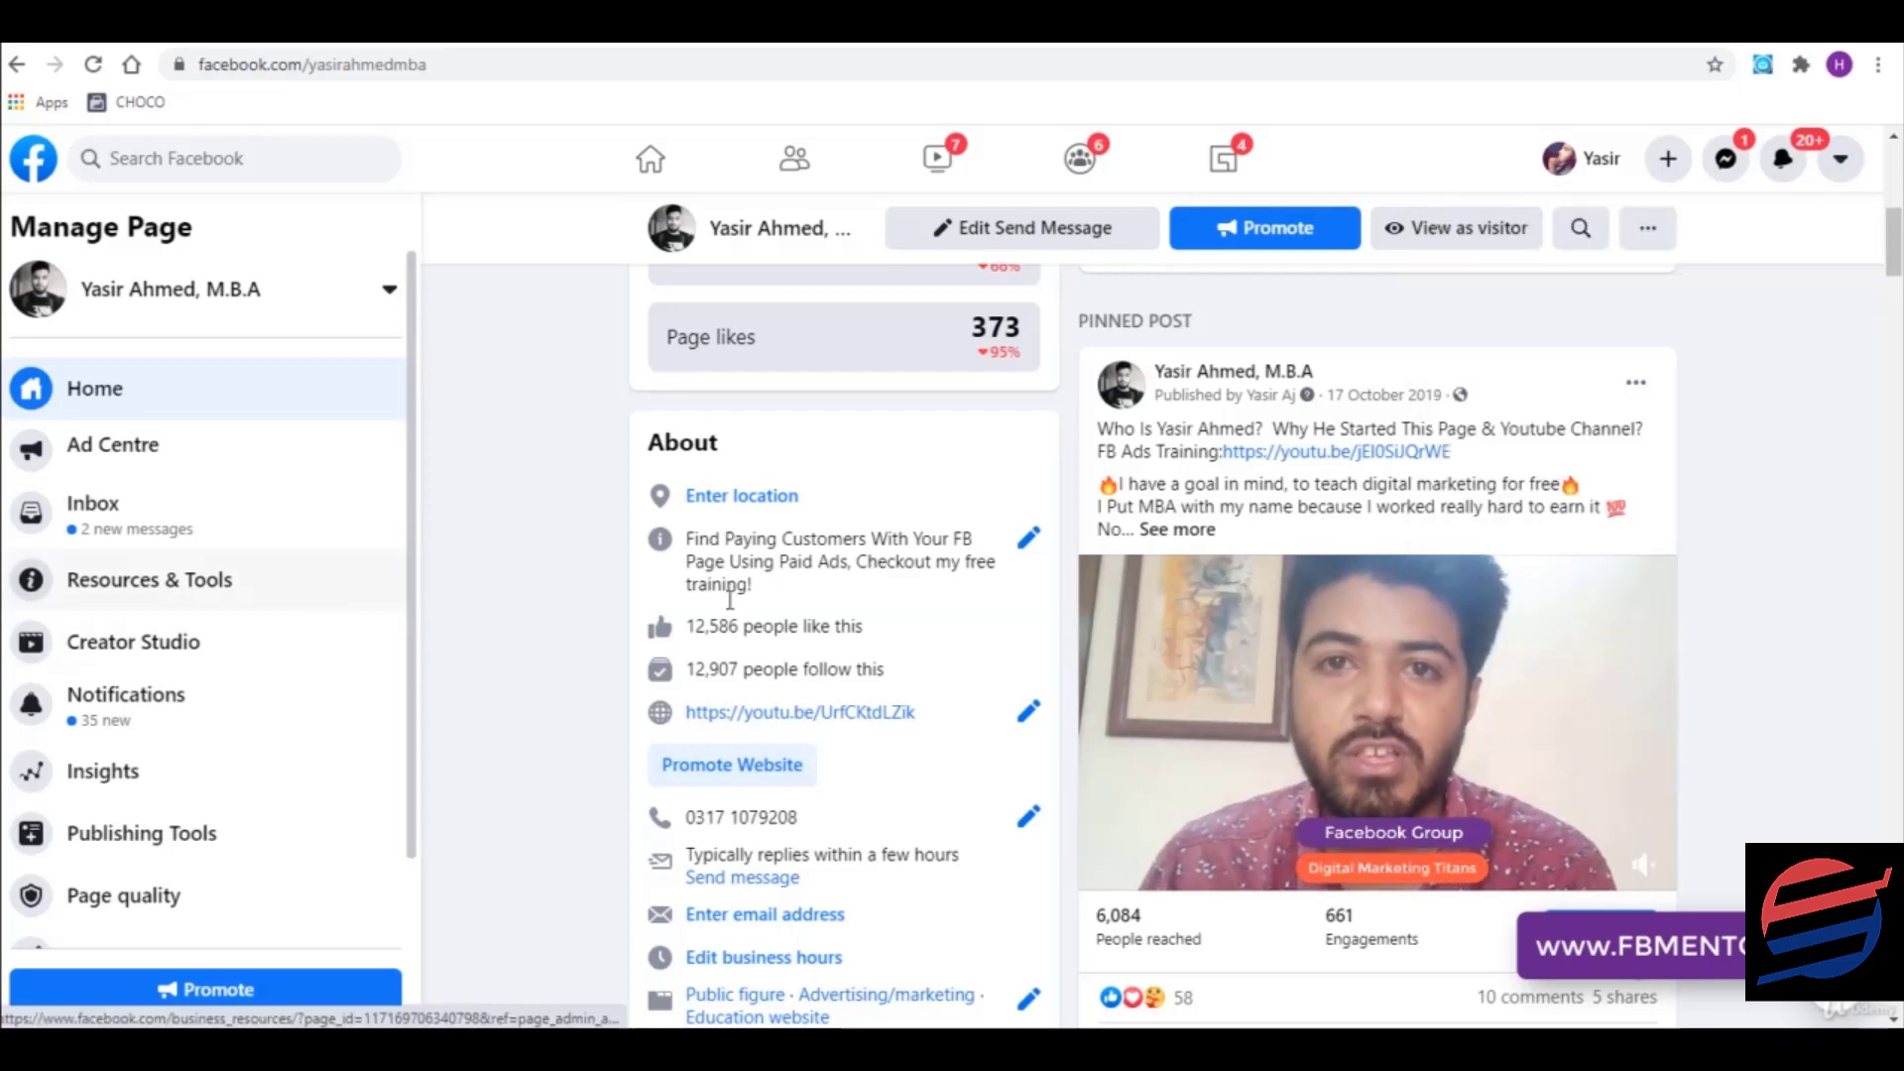
pyautogui.scroll(7, 1155, 744)
pyautogui.scroll(1, 1155, 744)
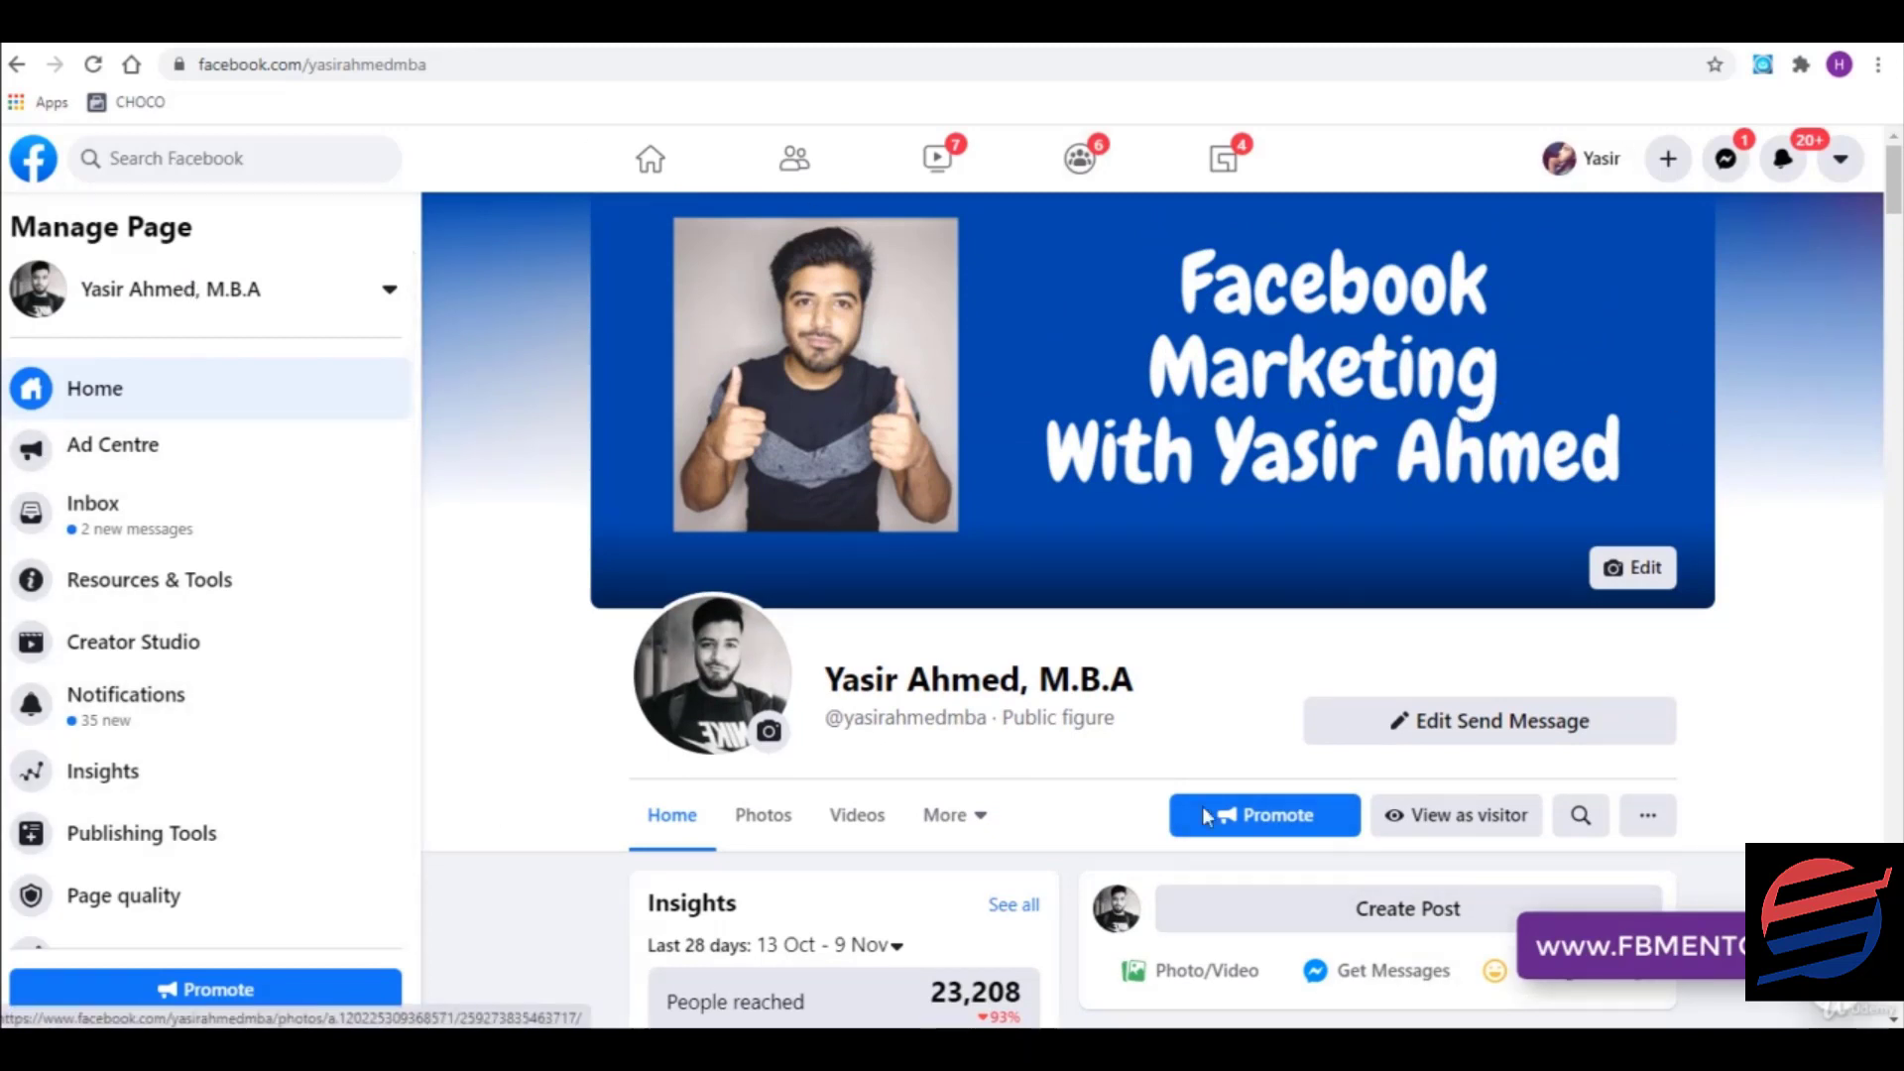
pyautogui.scroll(-4, 1251, 680)
pyautogui.scroll(-9, 1251, 681)
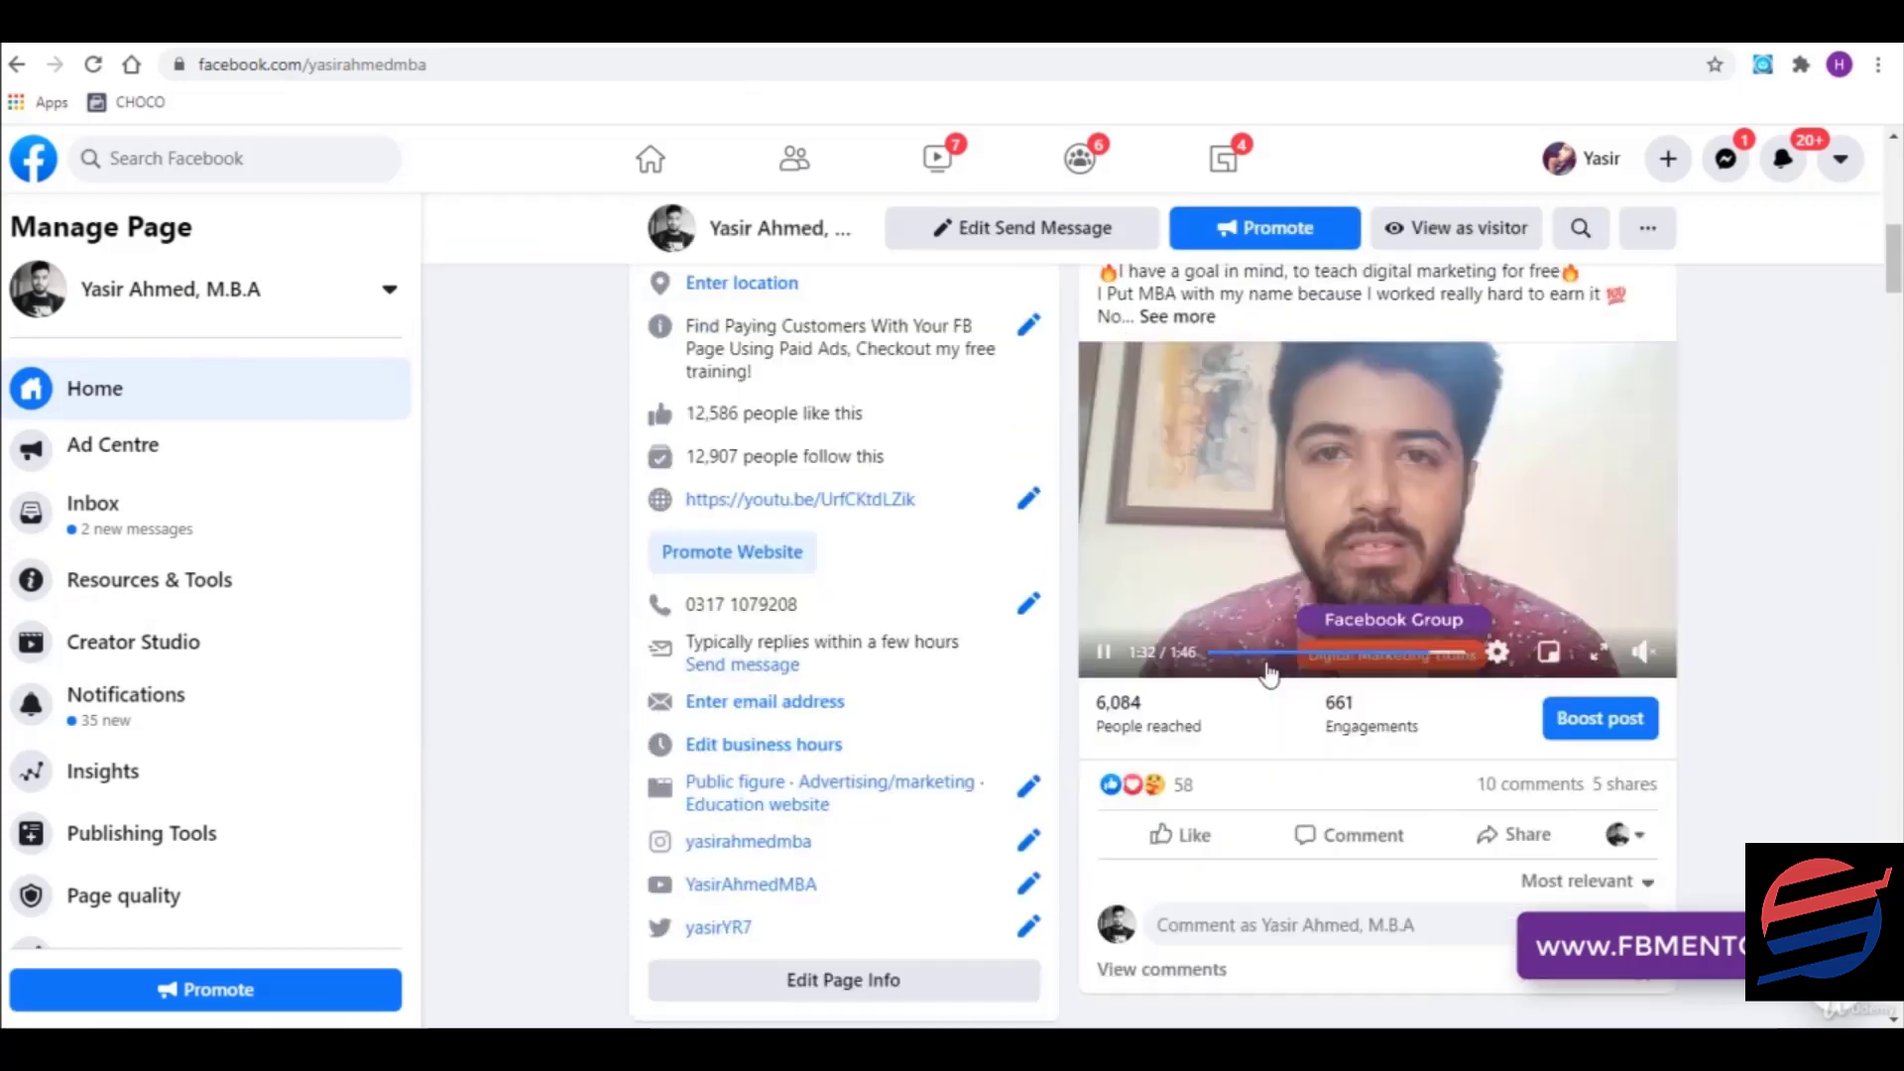
pyautogui.scroll(7, 1266, 668)
pyautogui.scroll(5, 1355, 687)
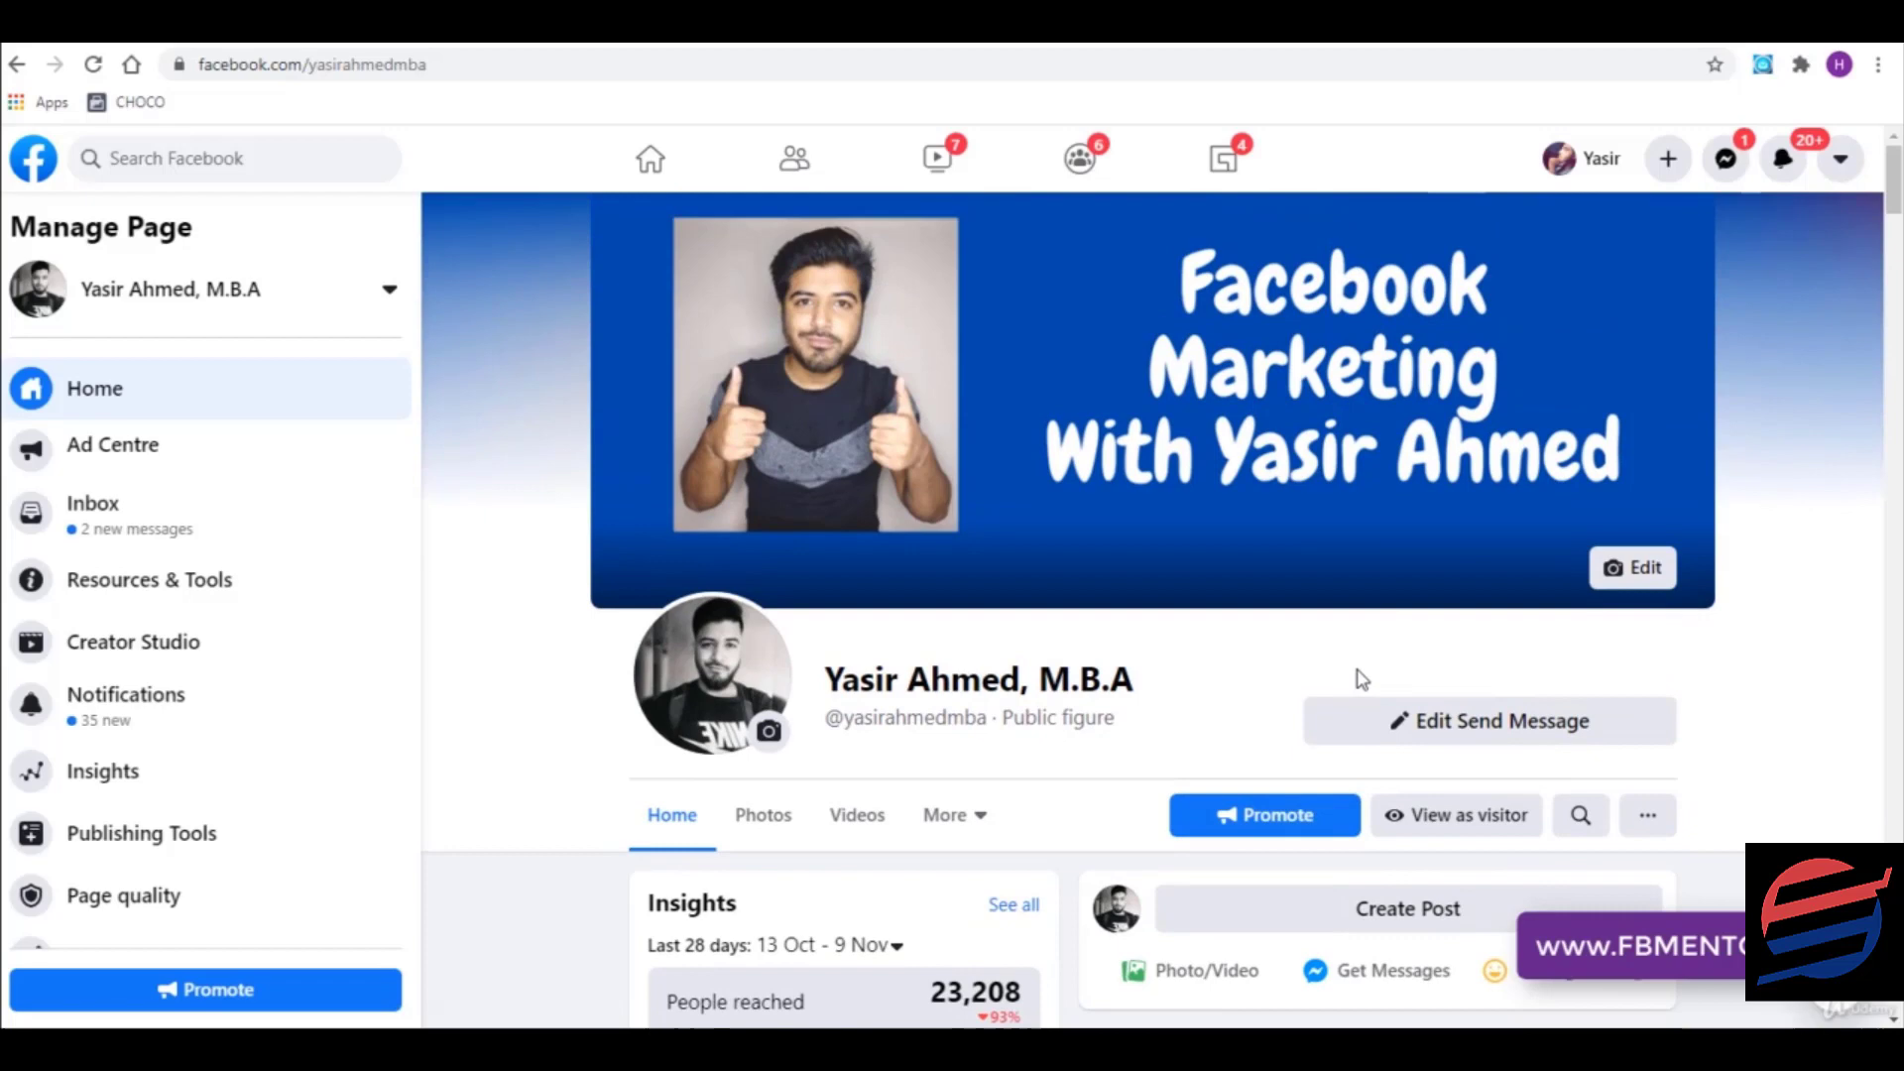
pyautogui.scroll(-2, 1358, 673)
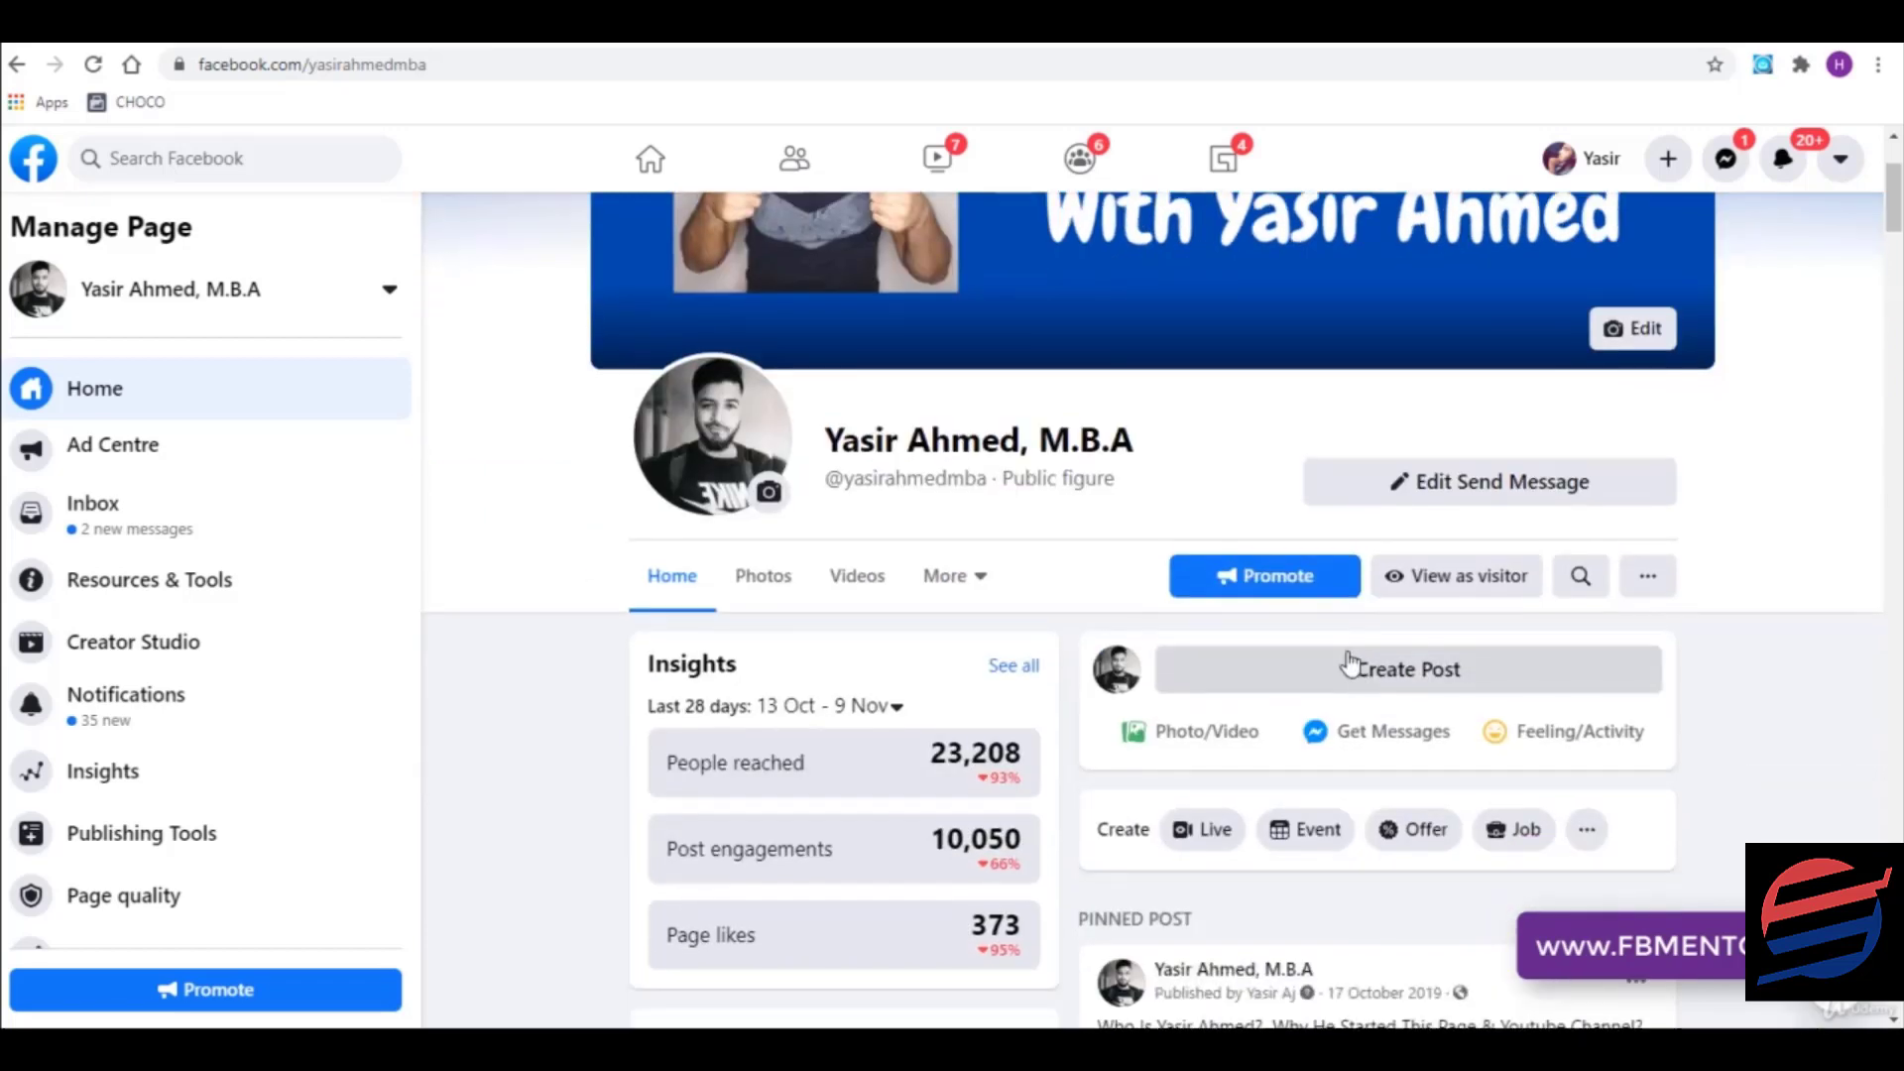
# - Switch to the YouTube channel's videos tab and scroll through them
pyautogui.hotkey('ctrl', 'Tab')
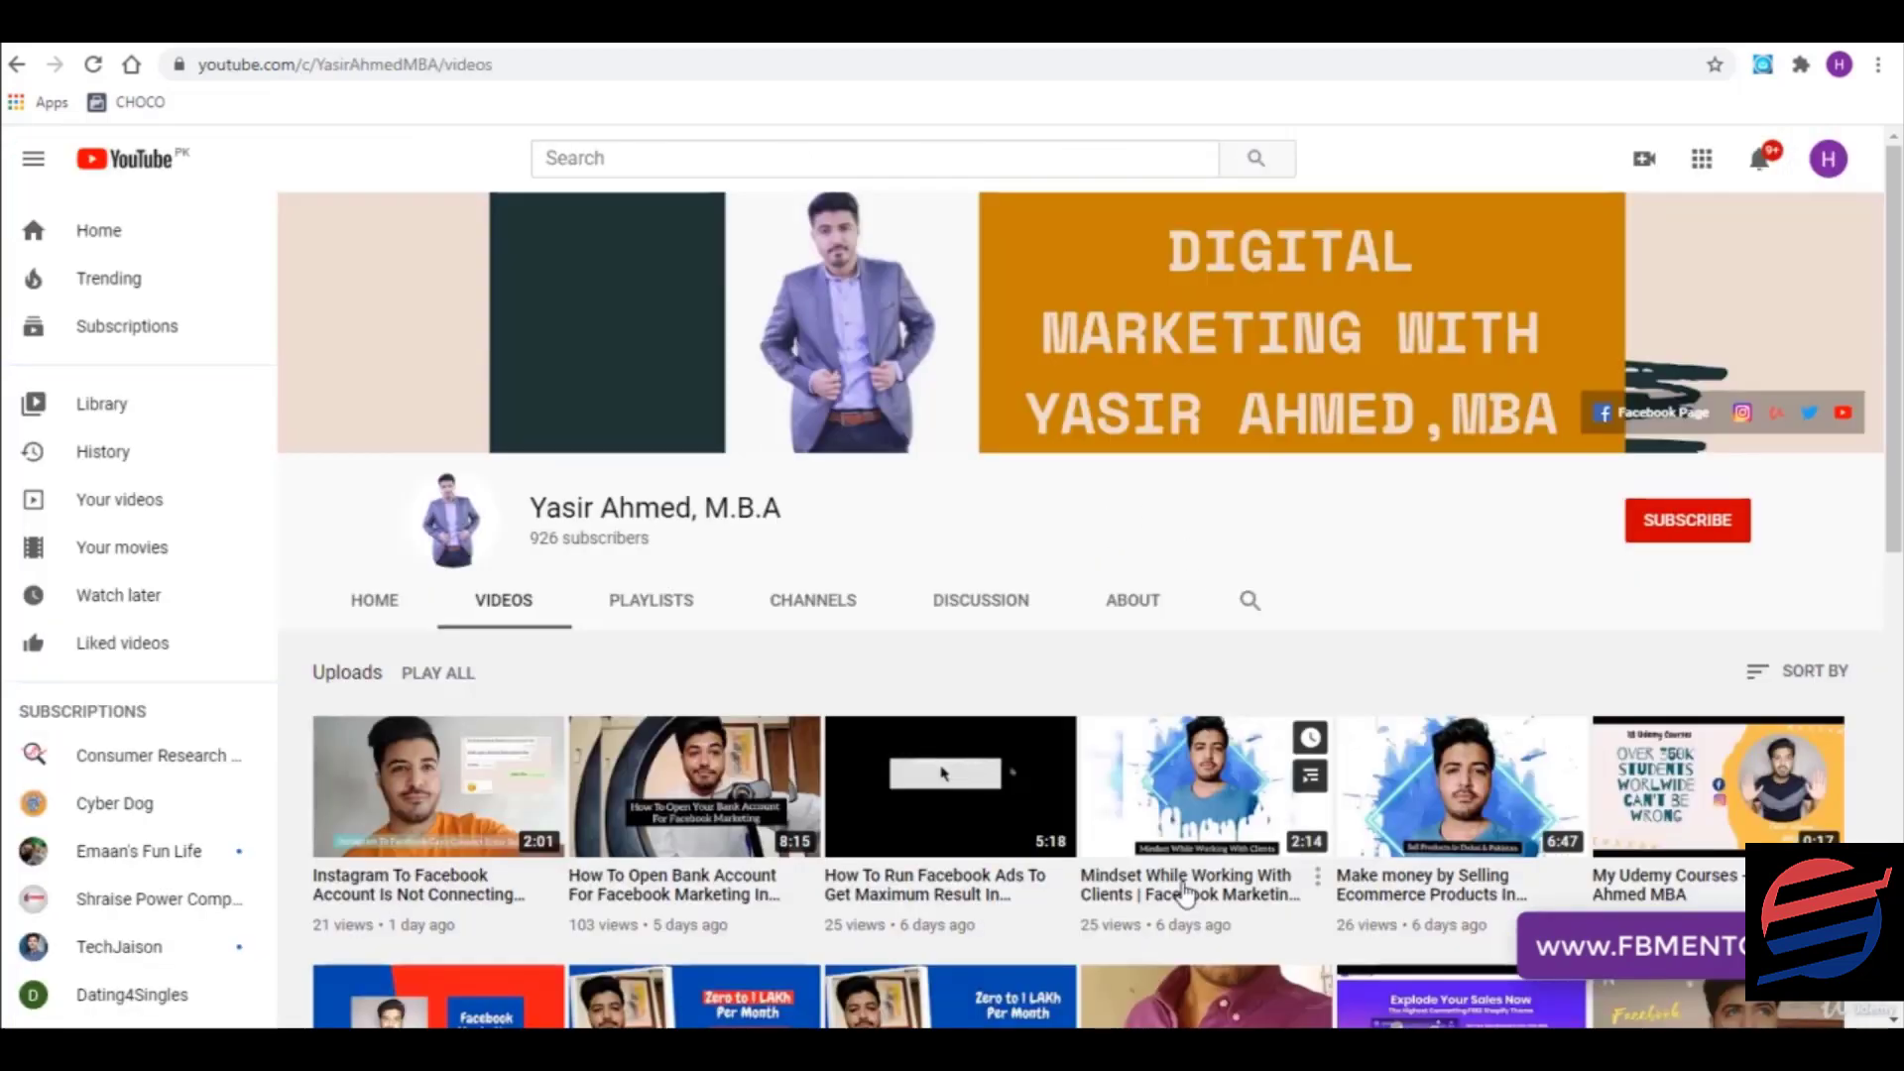
pyautogui.scroll(-5, 1239, 759)
pyautogui.scroll(-10, 1240, 759)
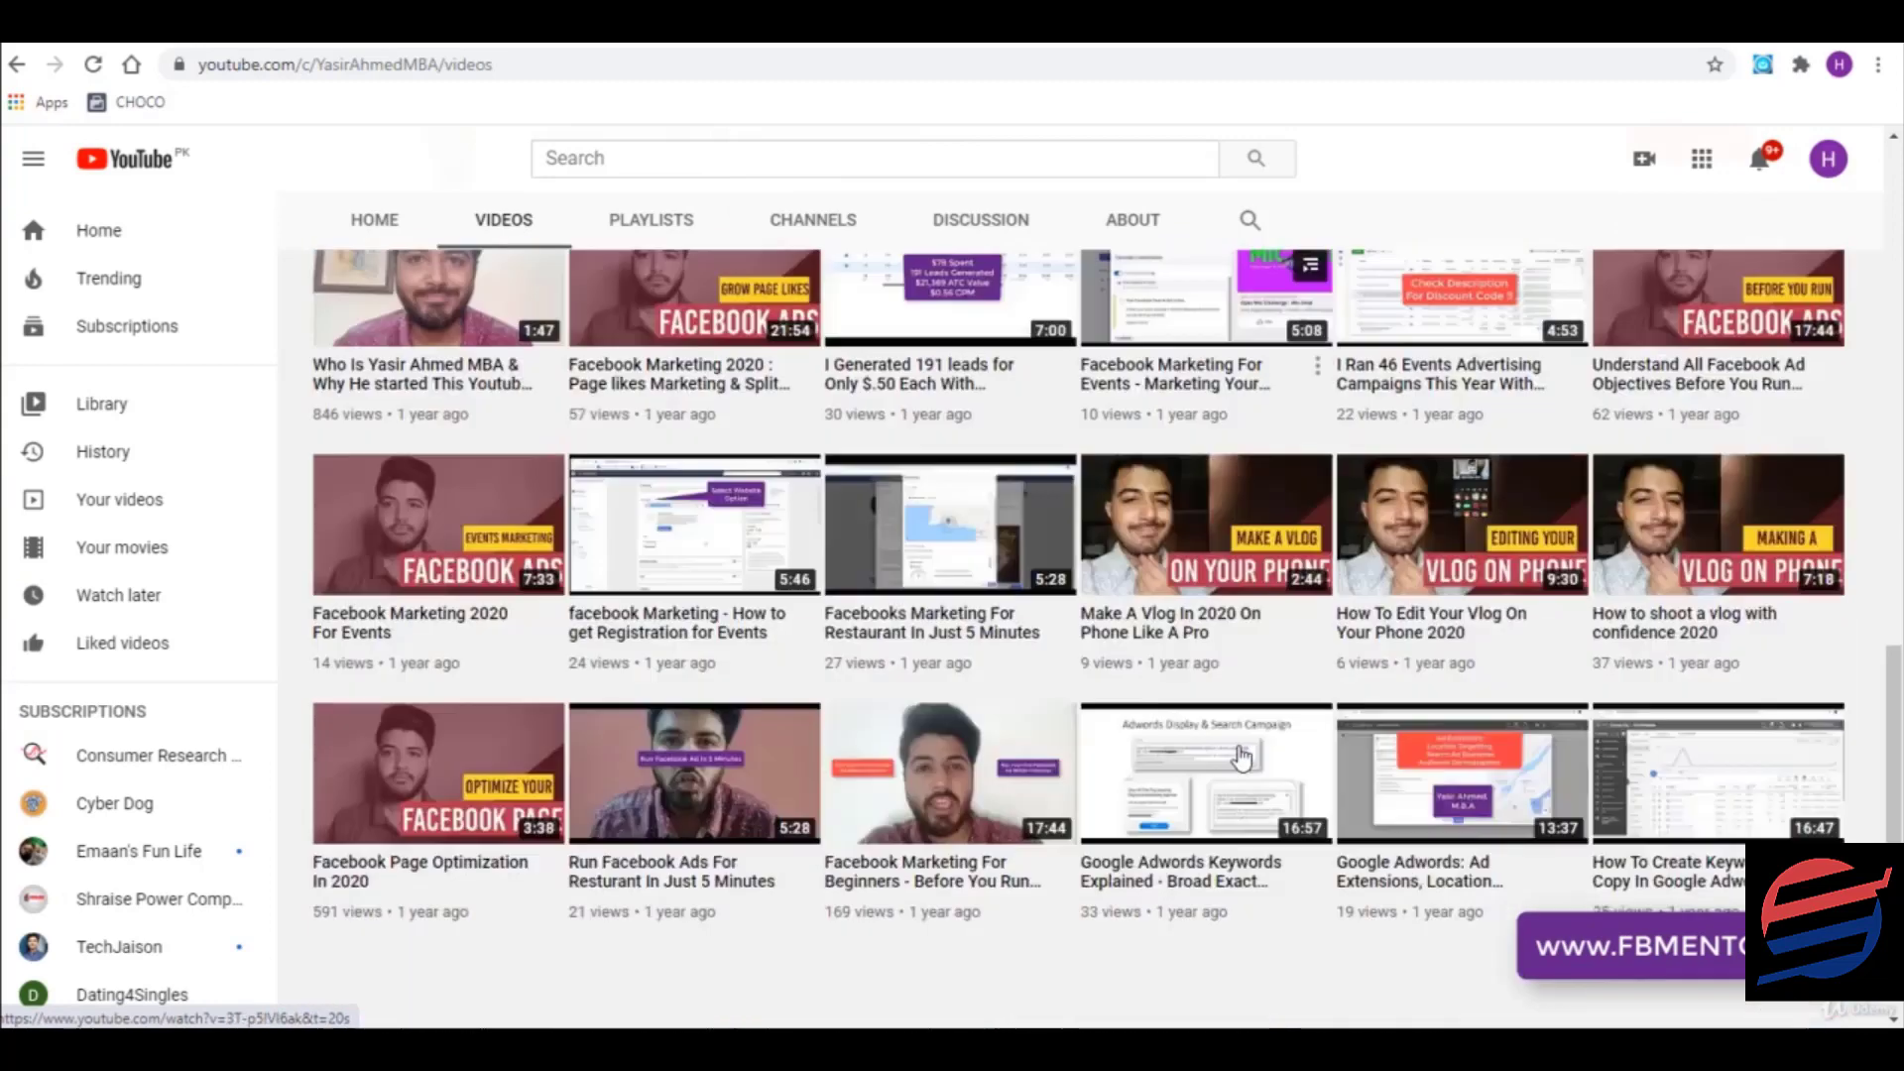
pyautogui.scroll(15, 1240, 759)
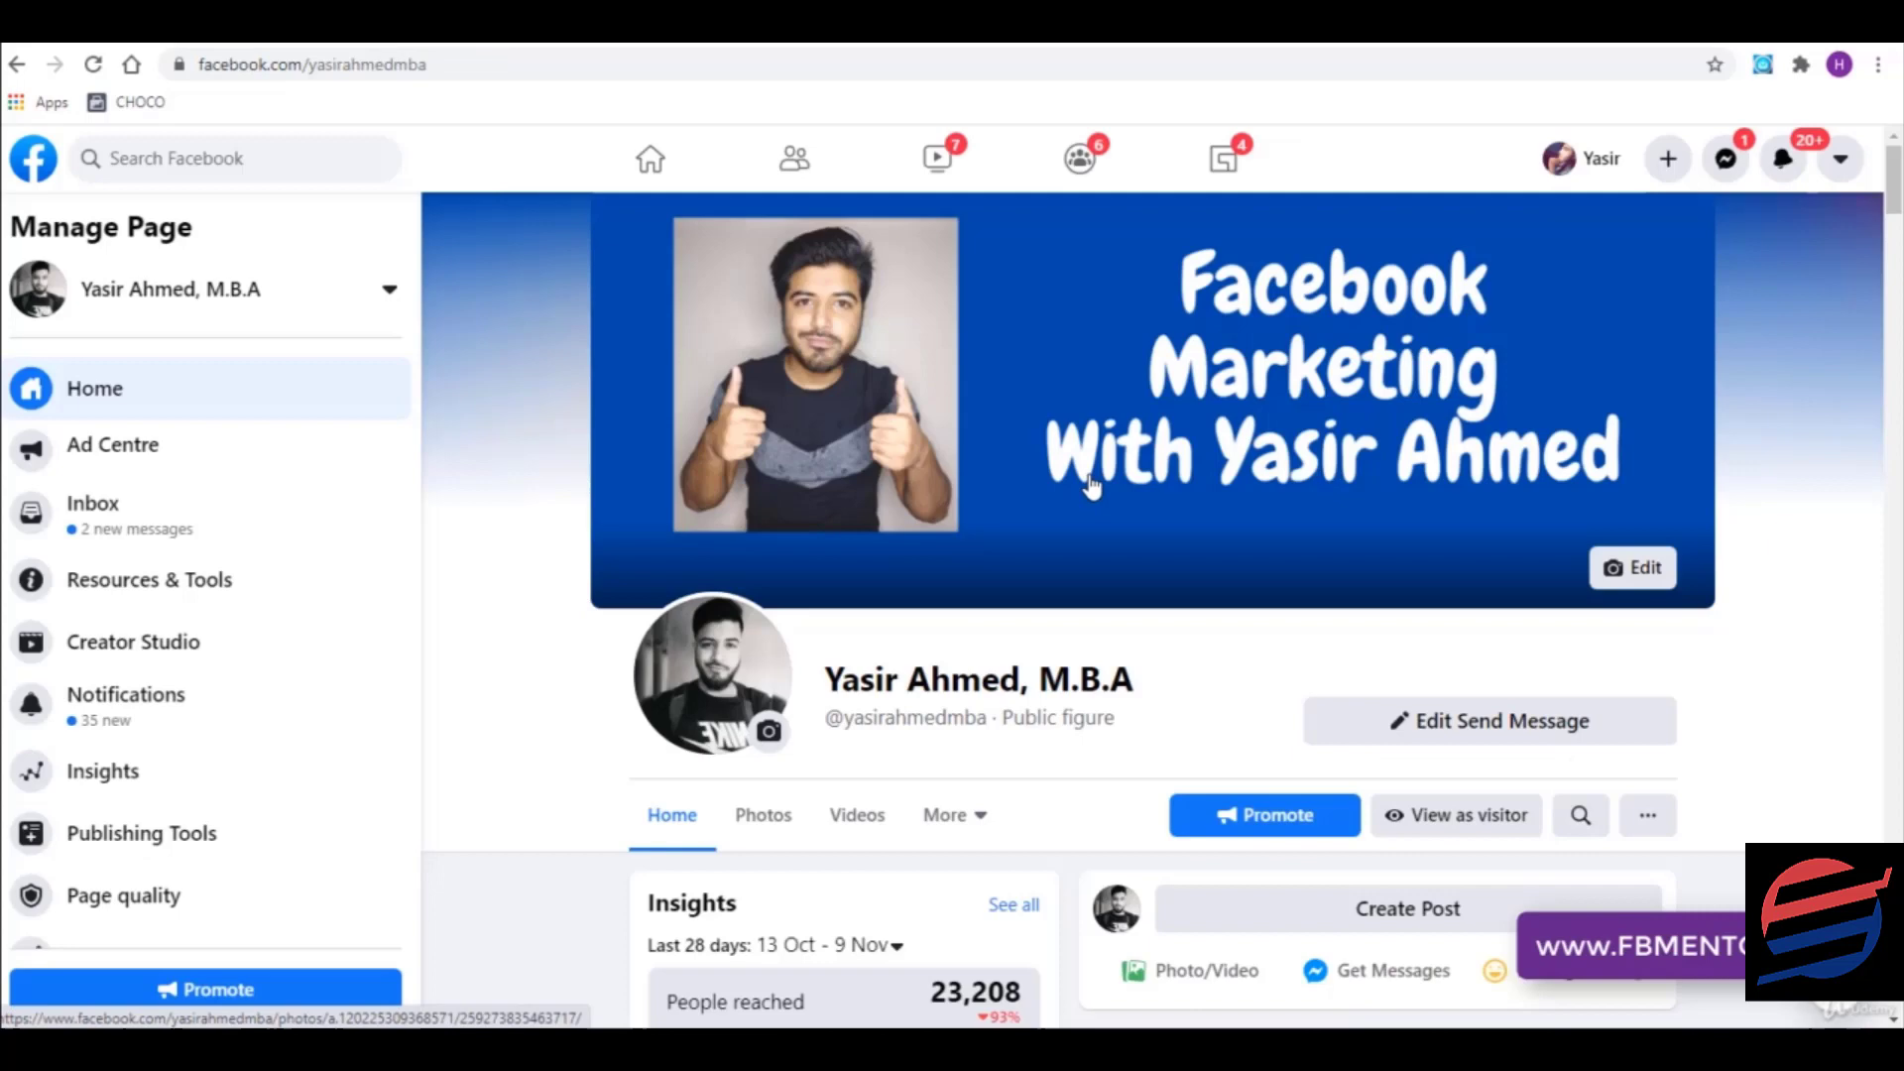
pyautogui.scroll(-2, 1385, 628)
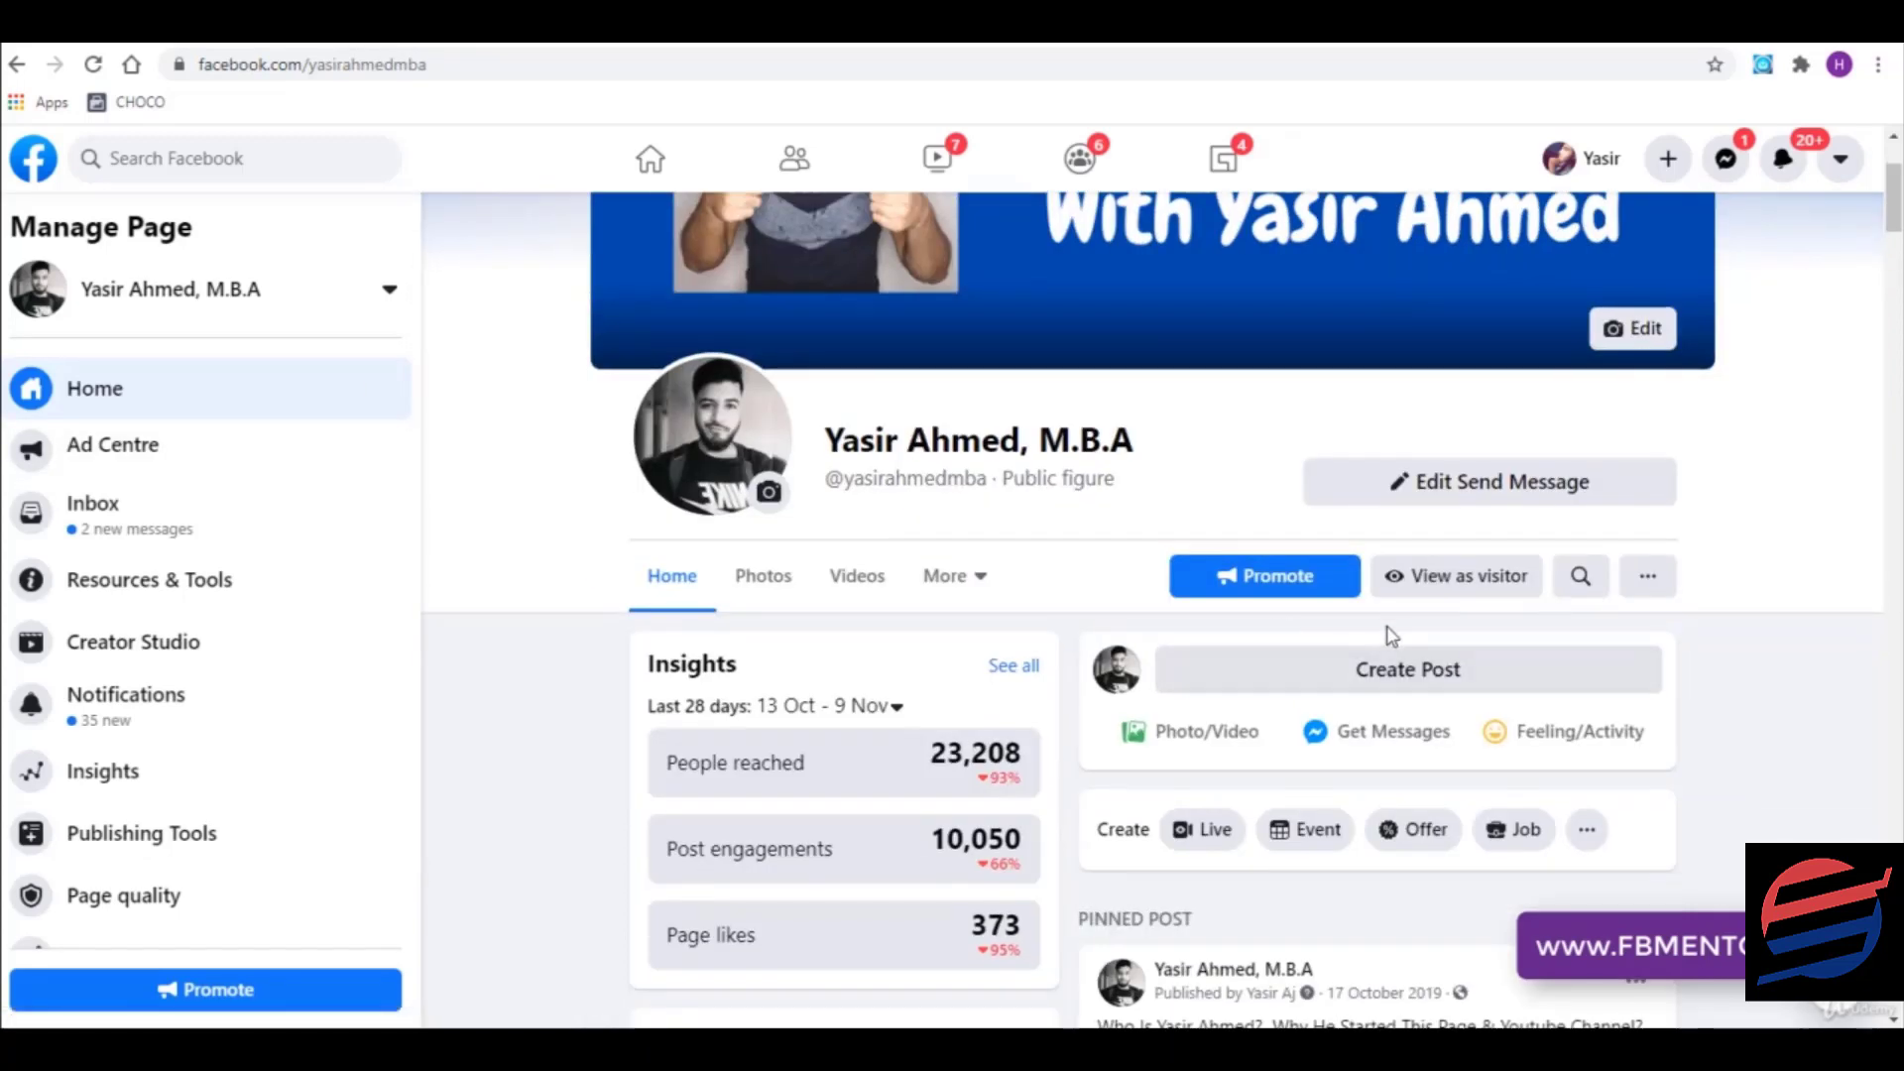
# - Start a new Page post, then discard it without posting
pyautogui.click(1381, 670)
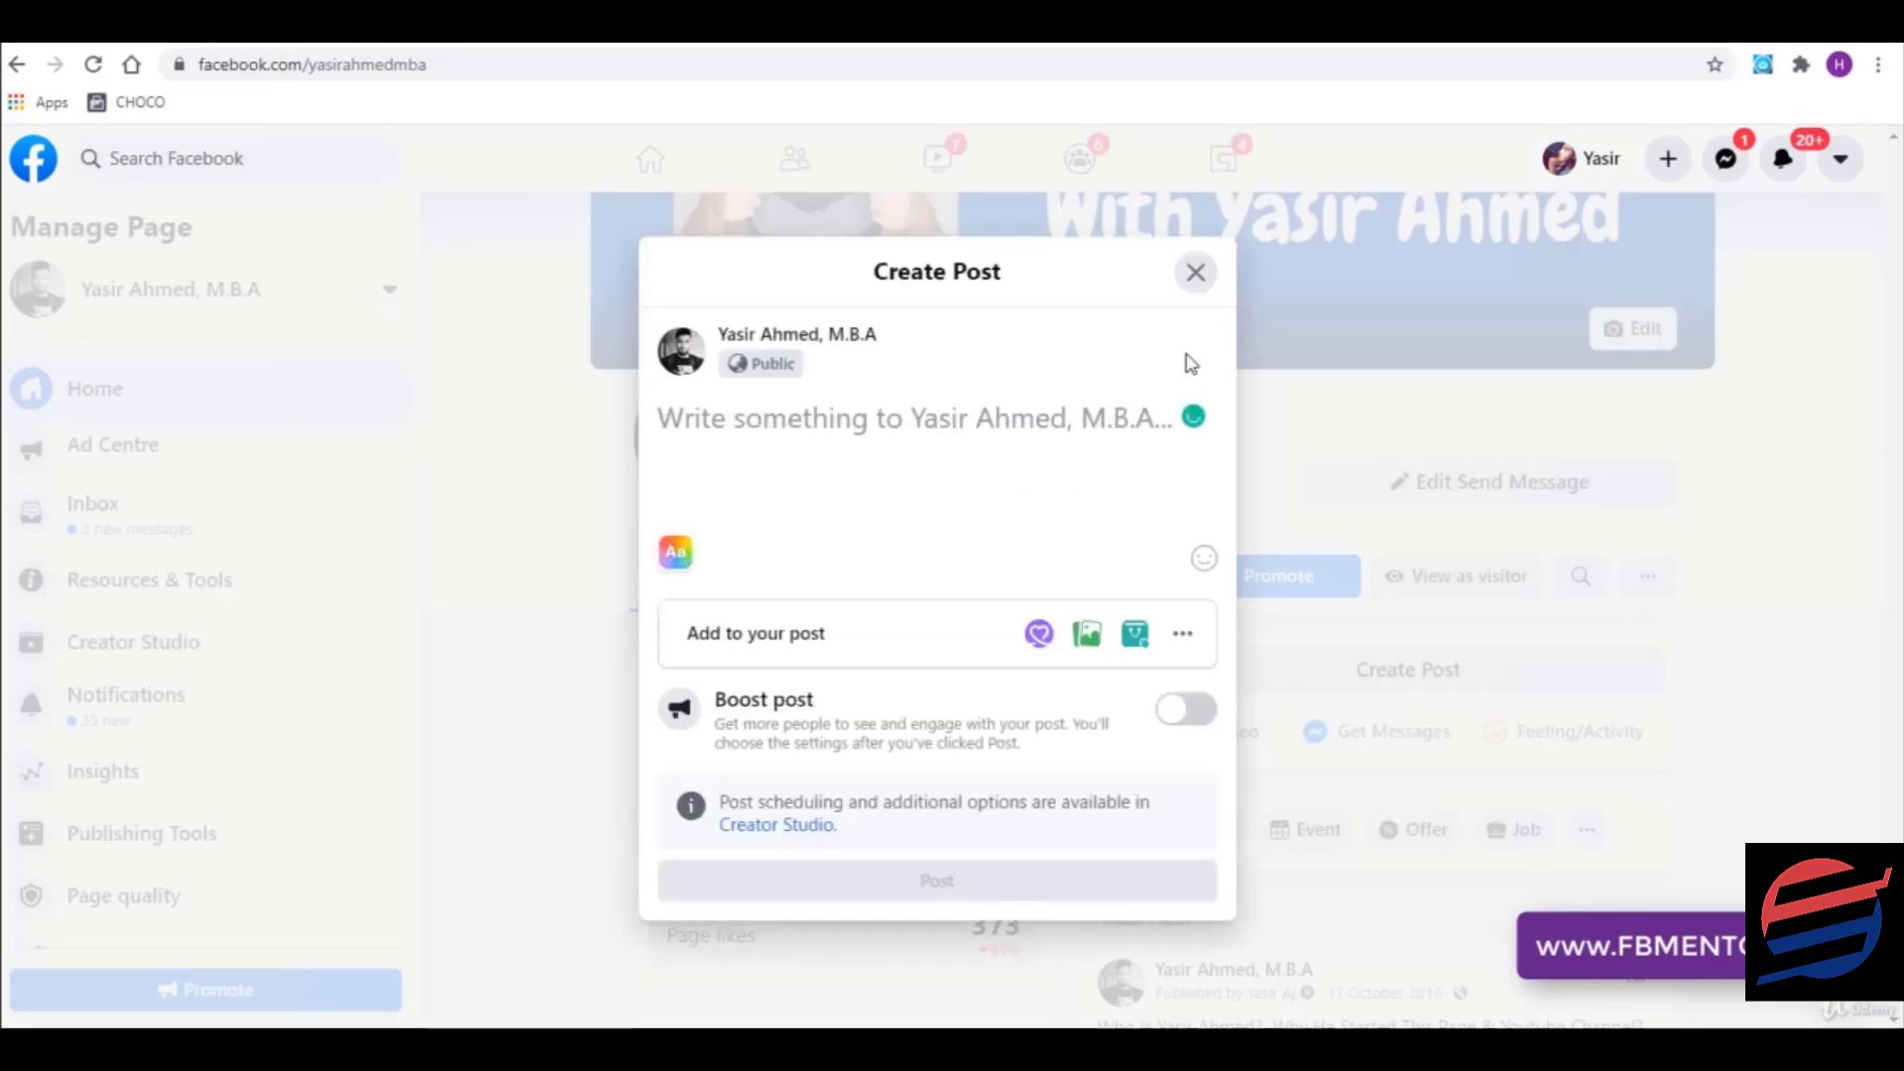
pyautogui.click(1195, 274)
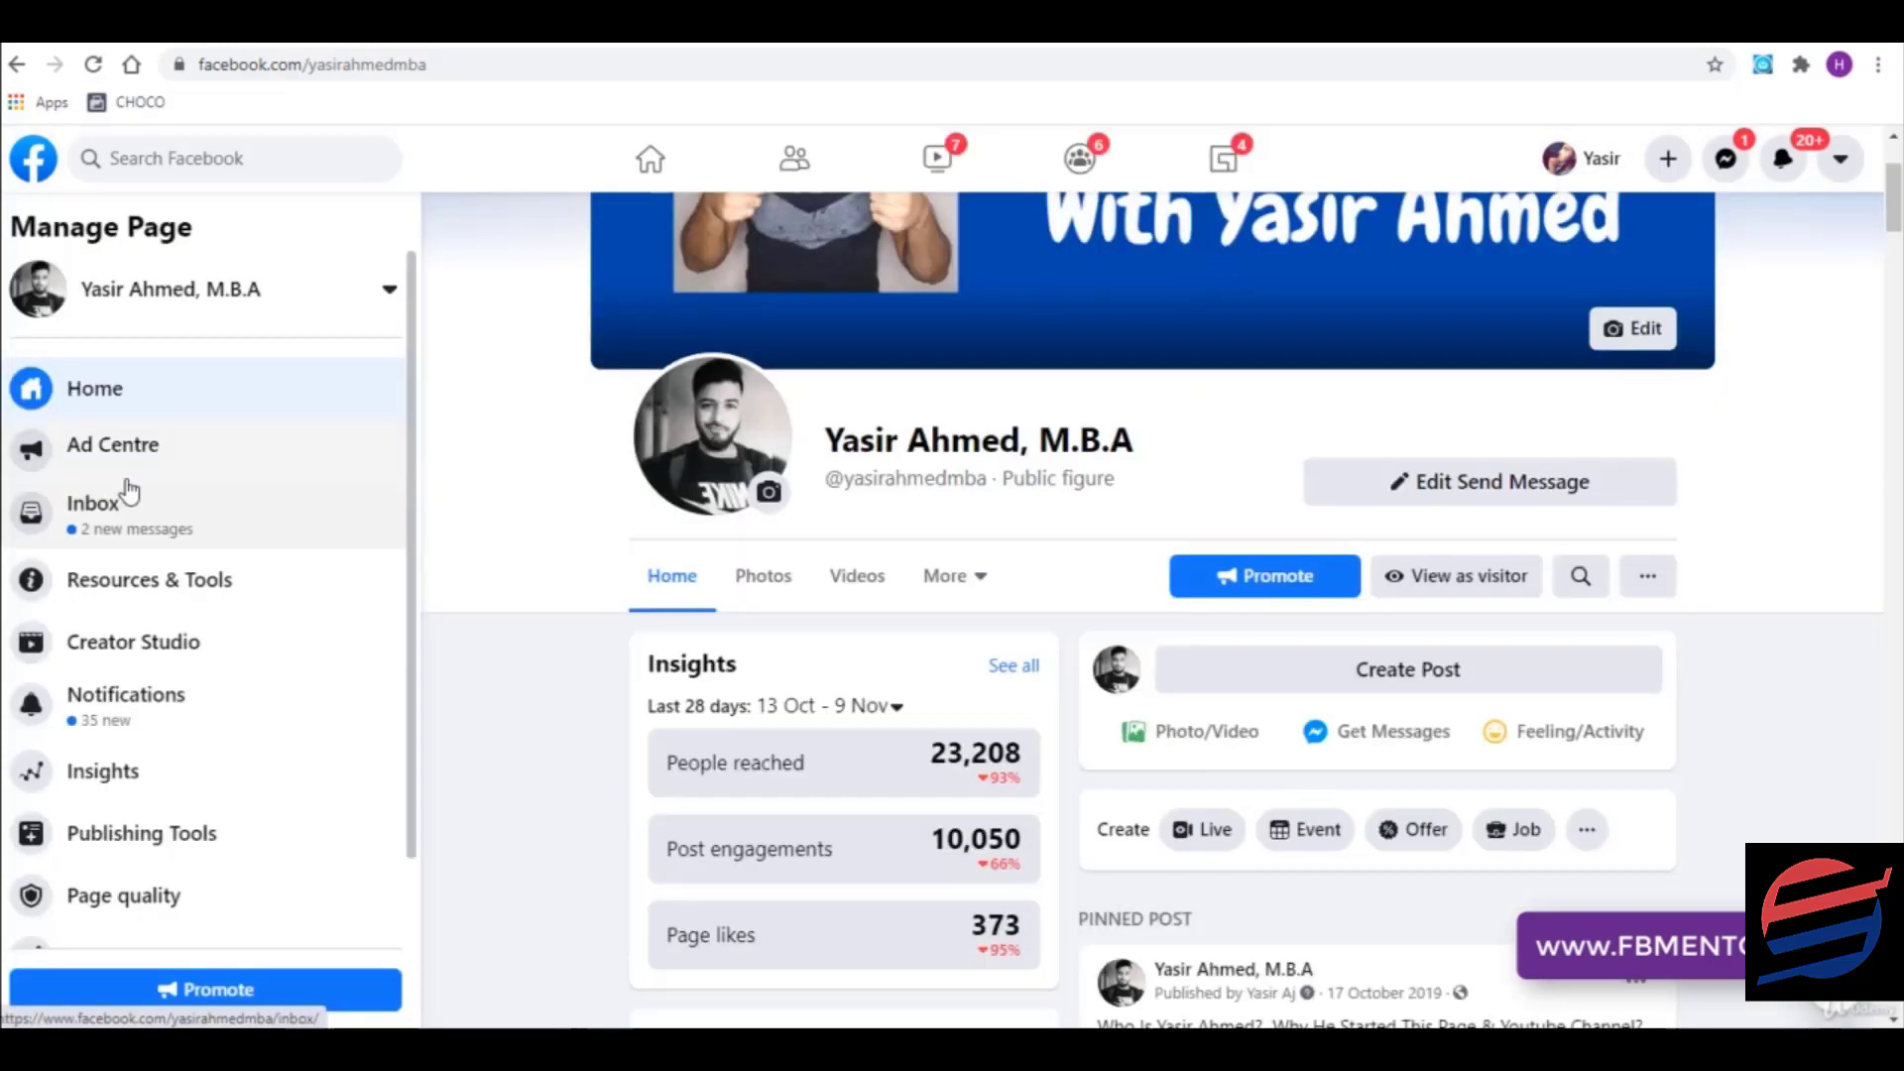
pyautogui.scroll(-1, 335, 732)
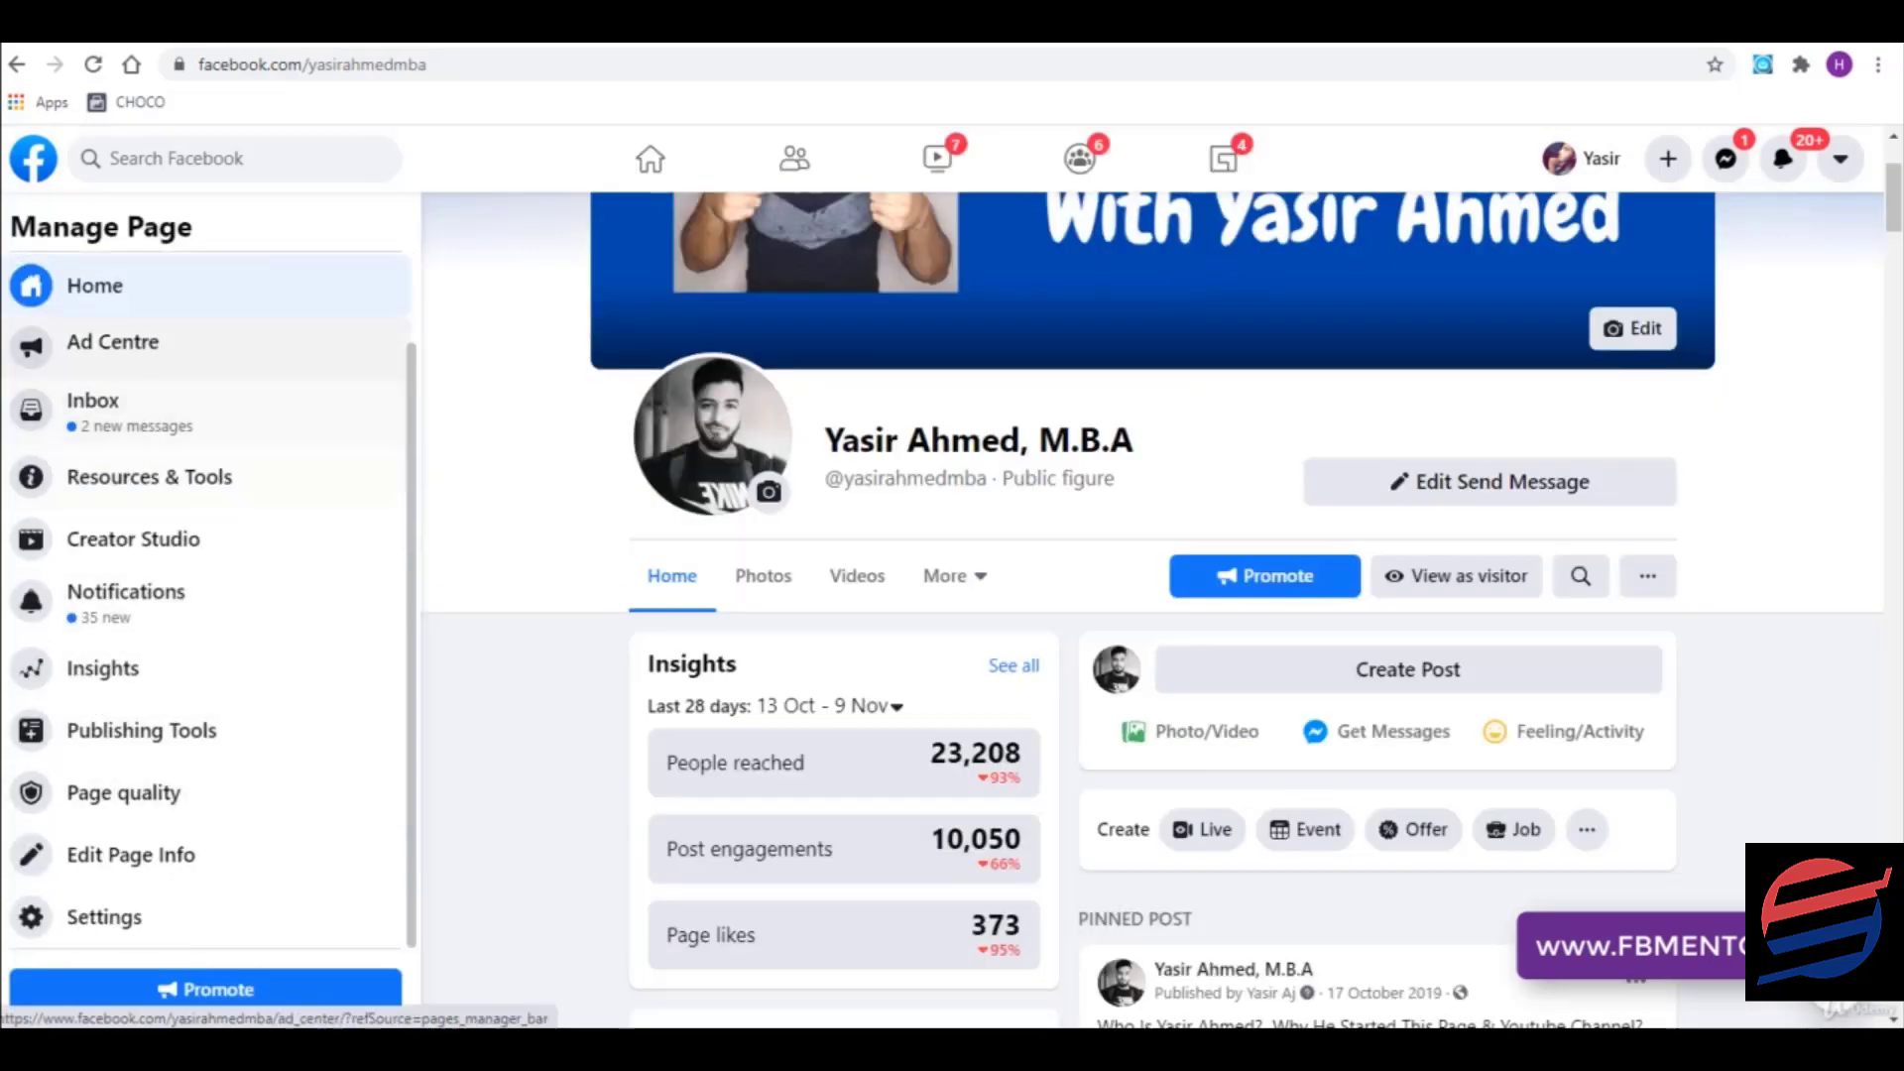
pyautogui.scroll(1, 336, 757)
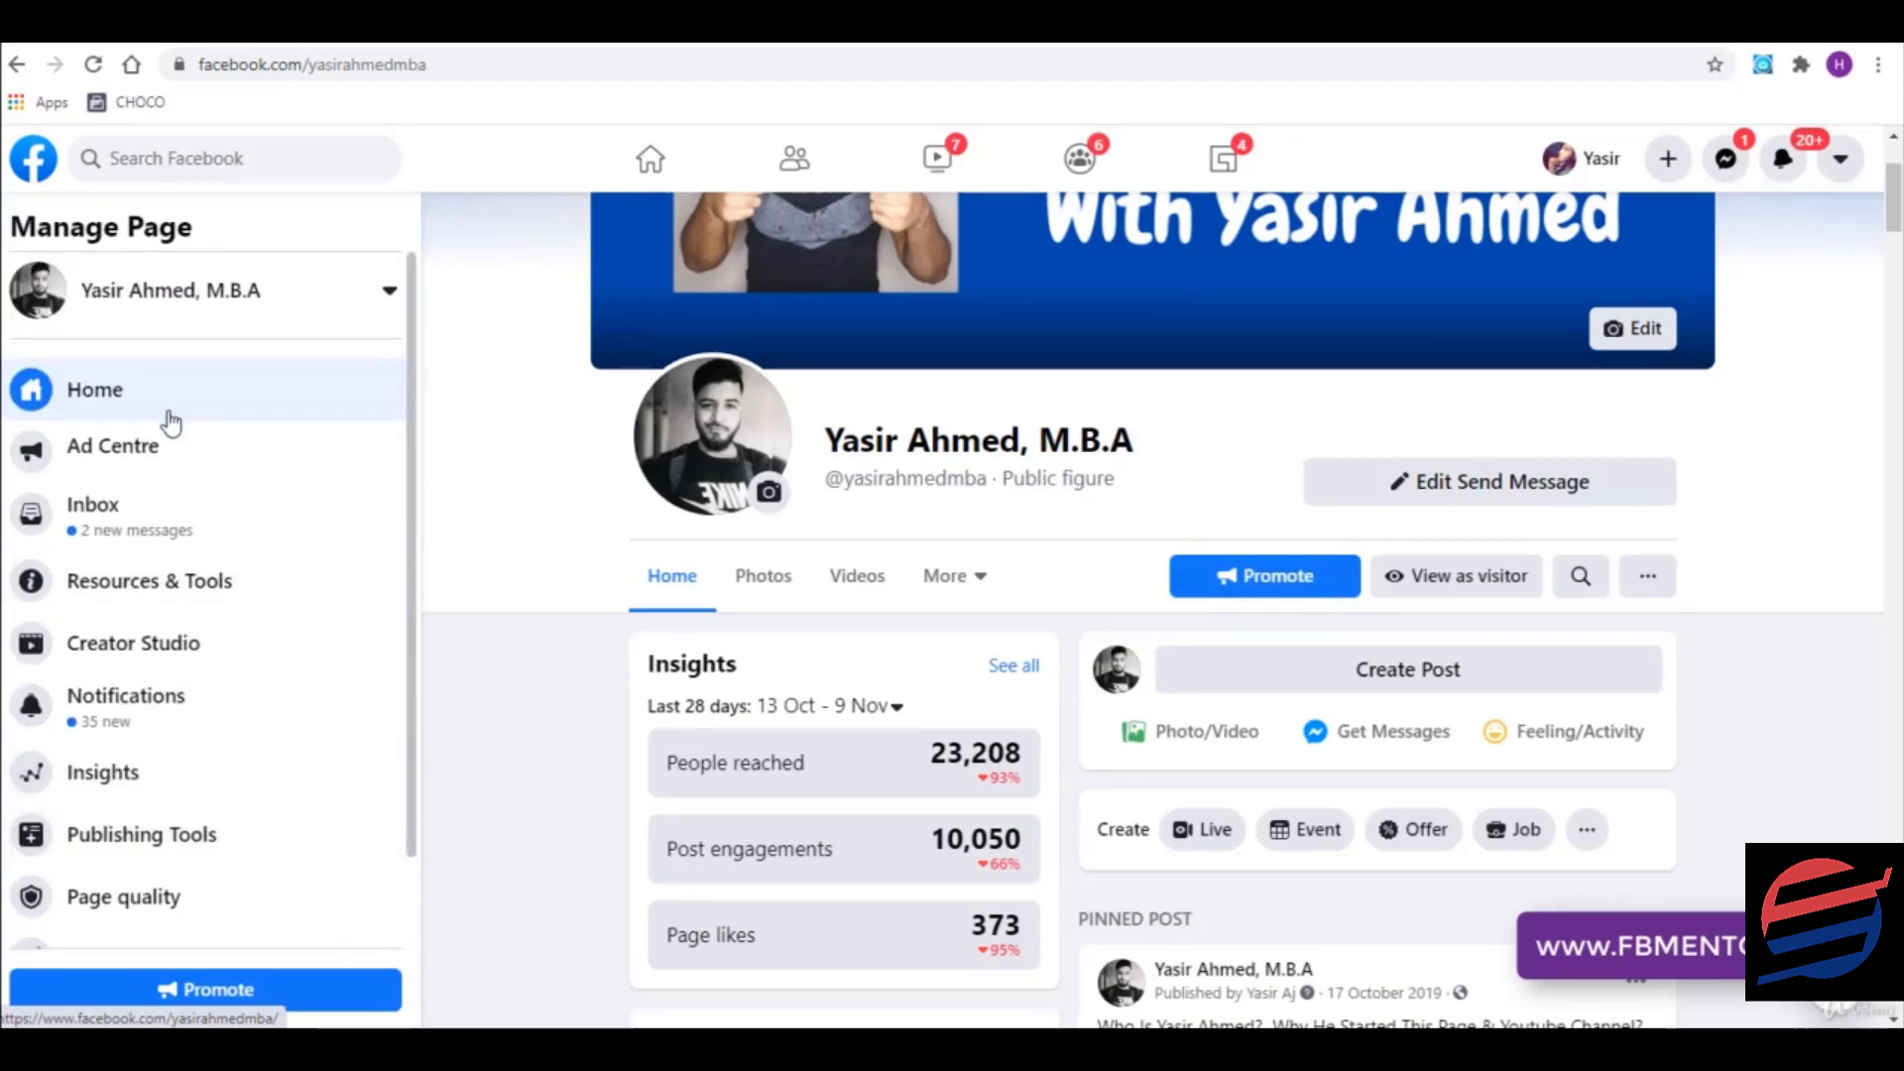
# - Open the Page's Ad Centre, browse Business resources, then return to Ad Centre
pyautogui.click(167, 471)
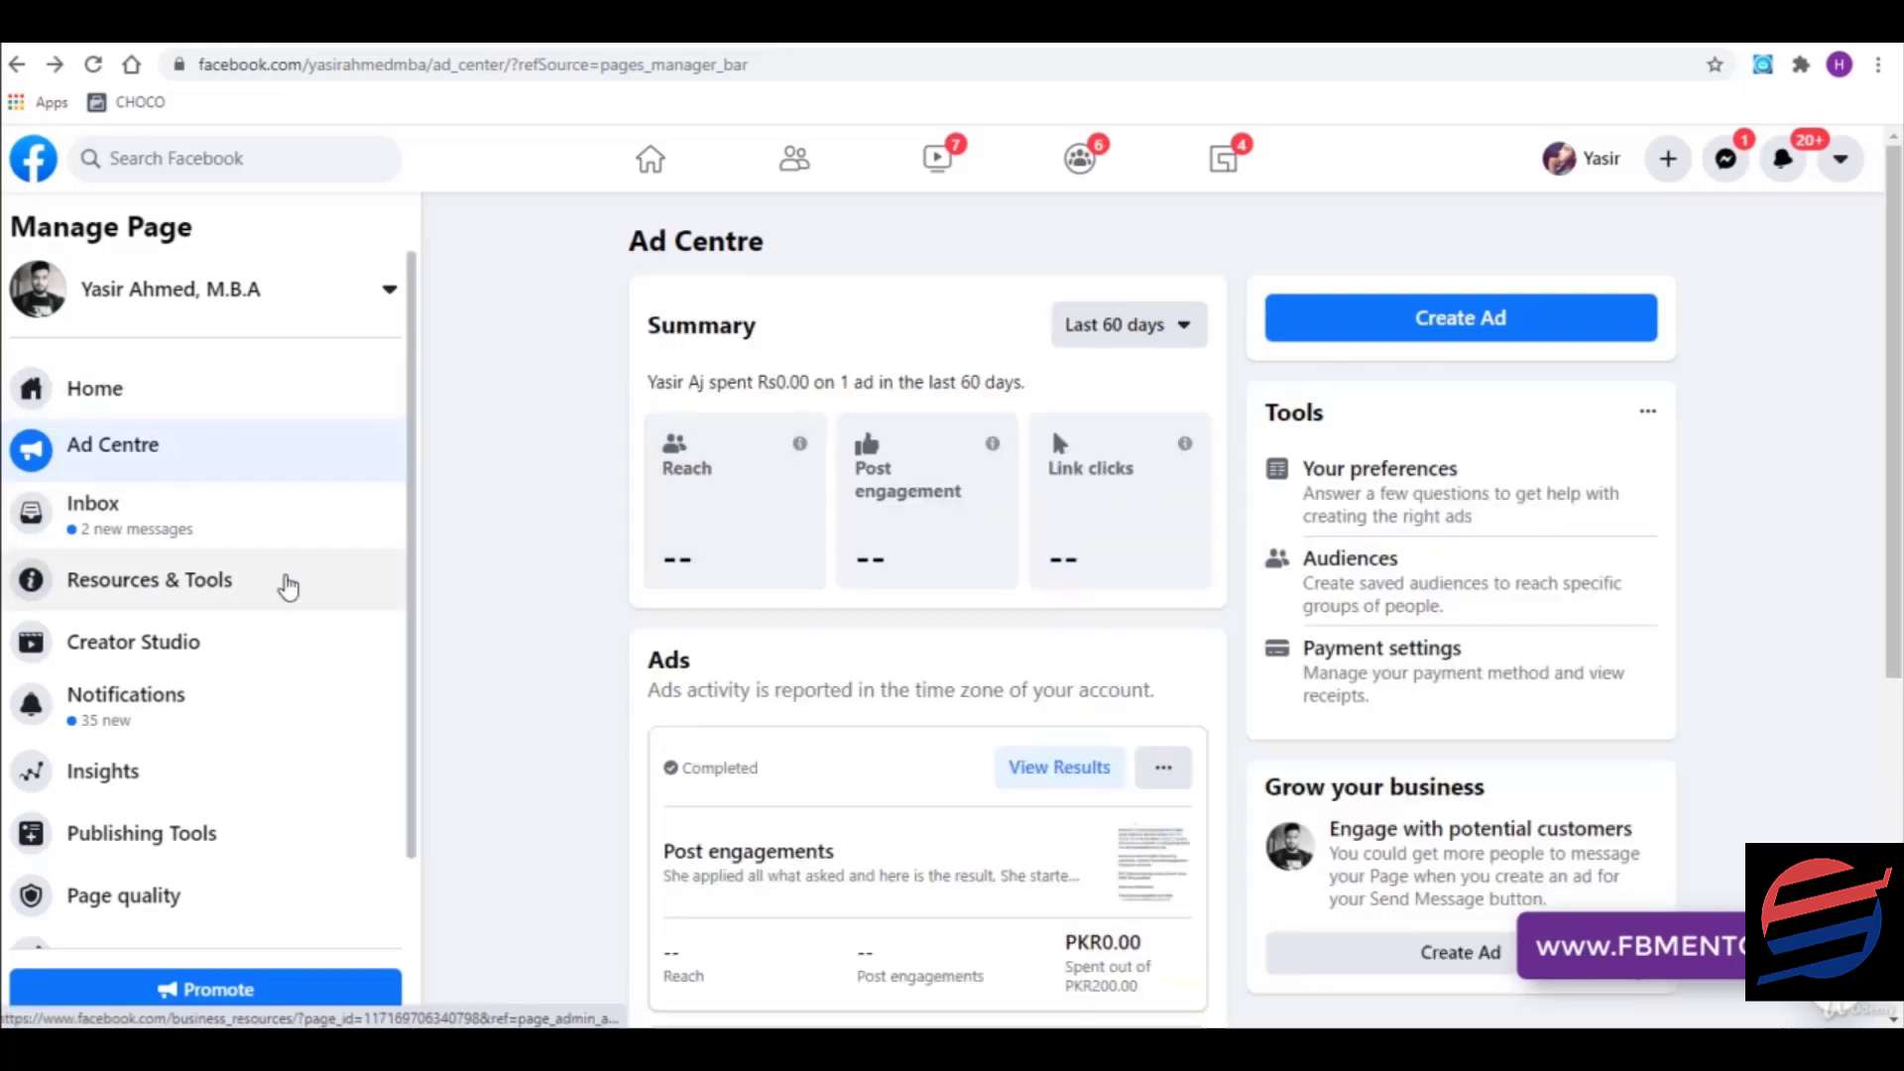
pyautogui.click(288, 586)
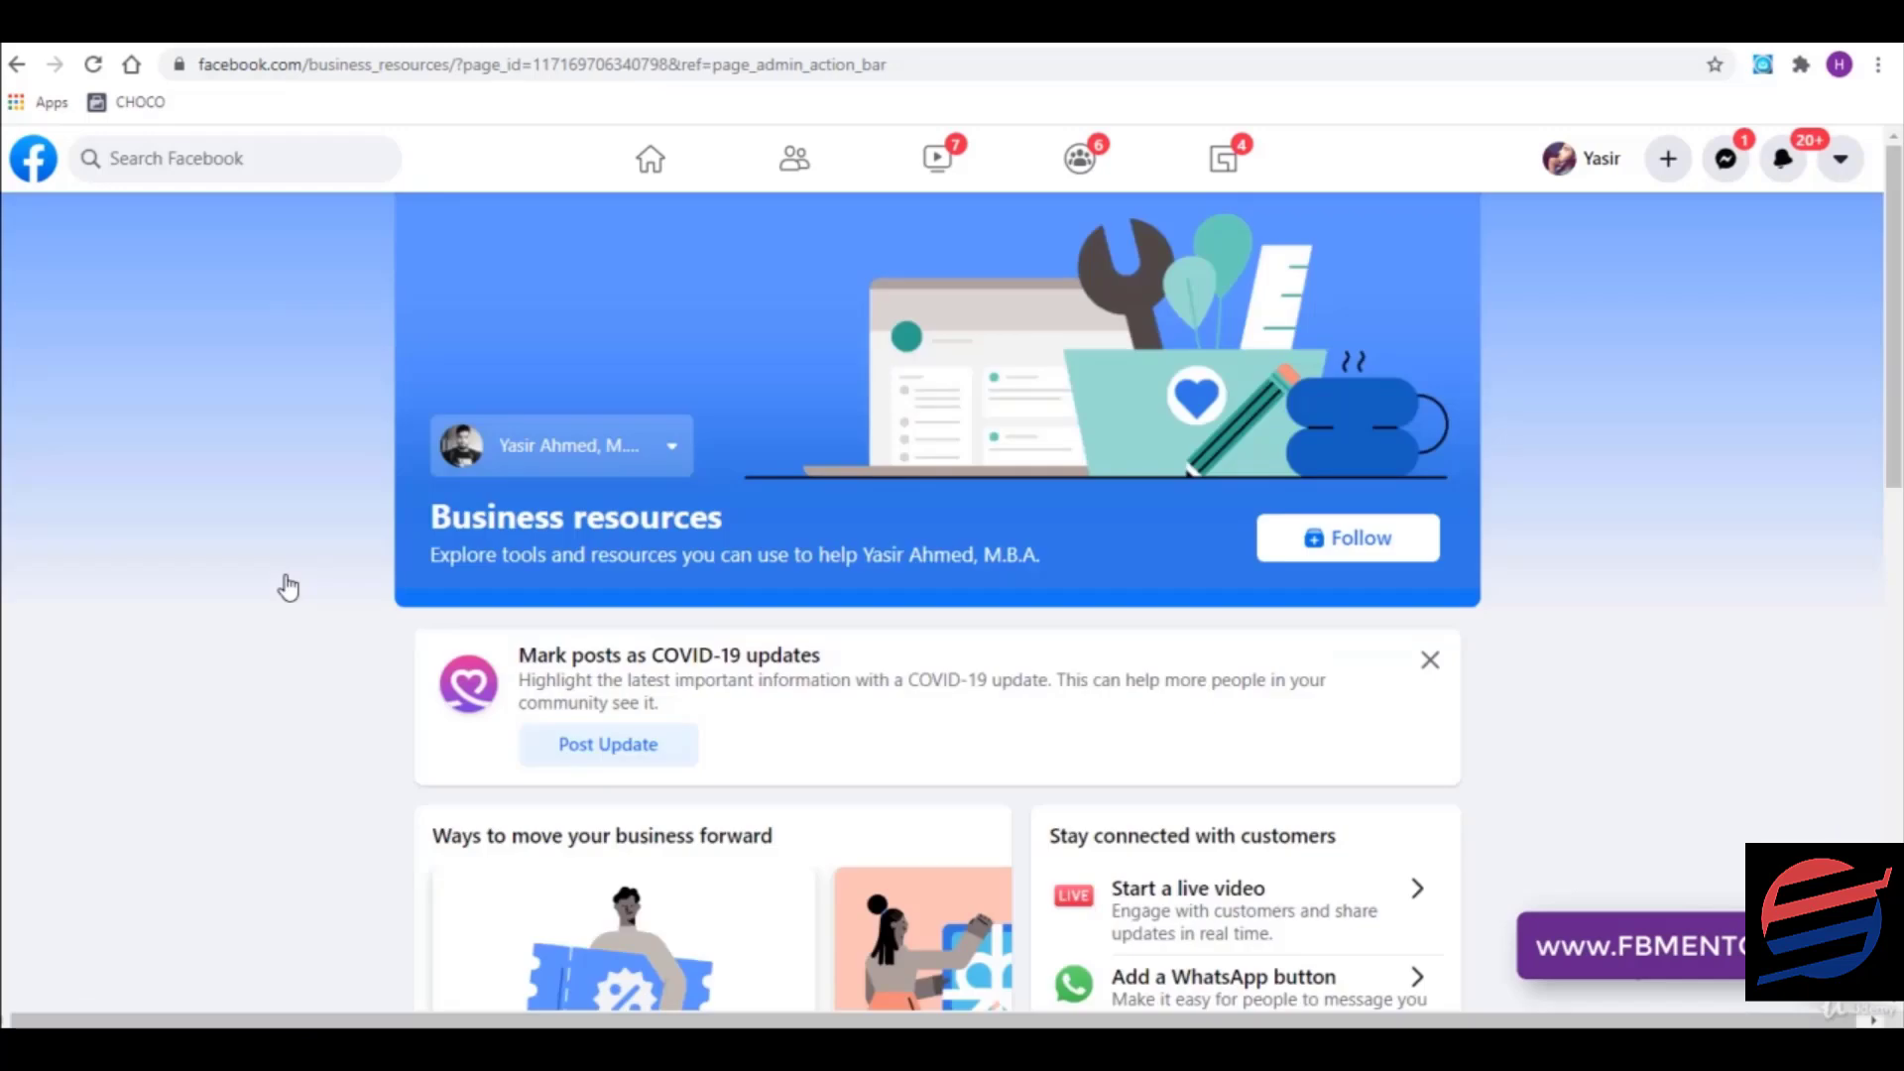
pyautogui.scroll(-4, 337, 600)
pyautogui.scroll(-6, 1051, 753)
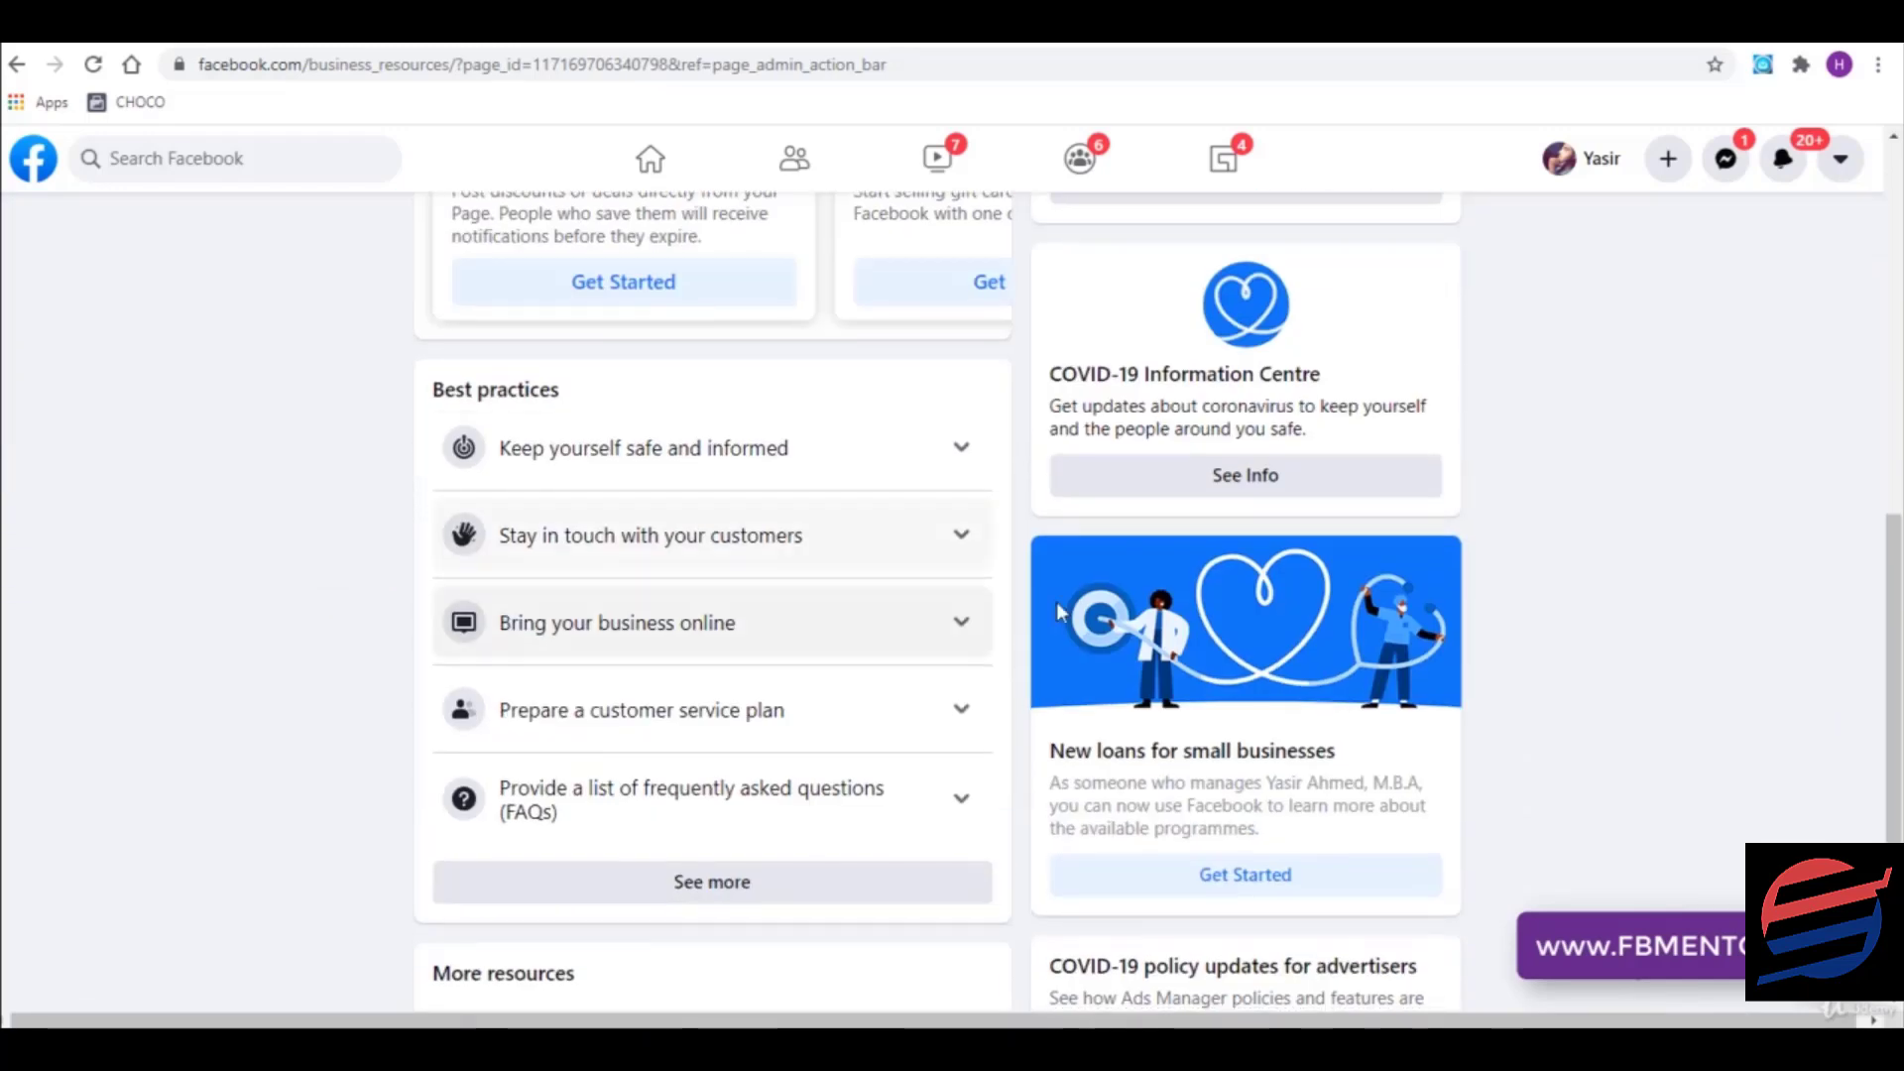
pyautogui.scroll(-3, 770, 496)
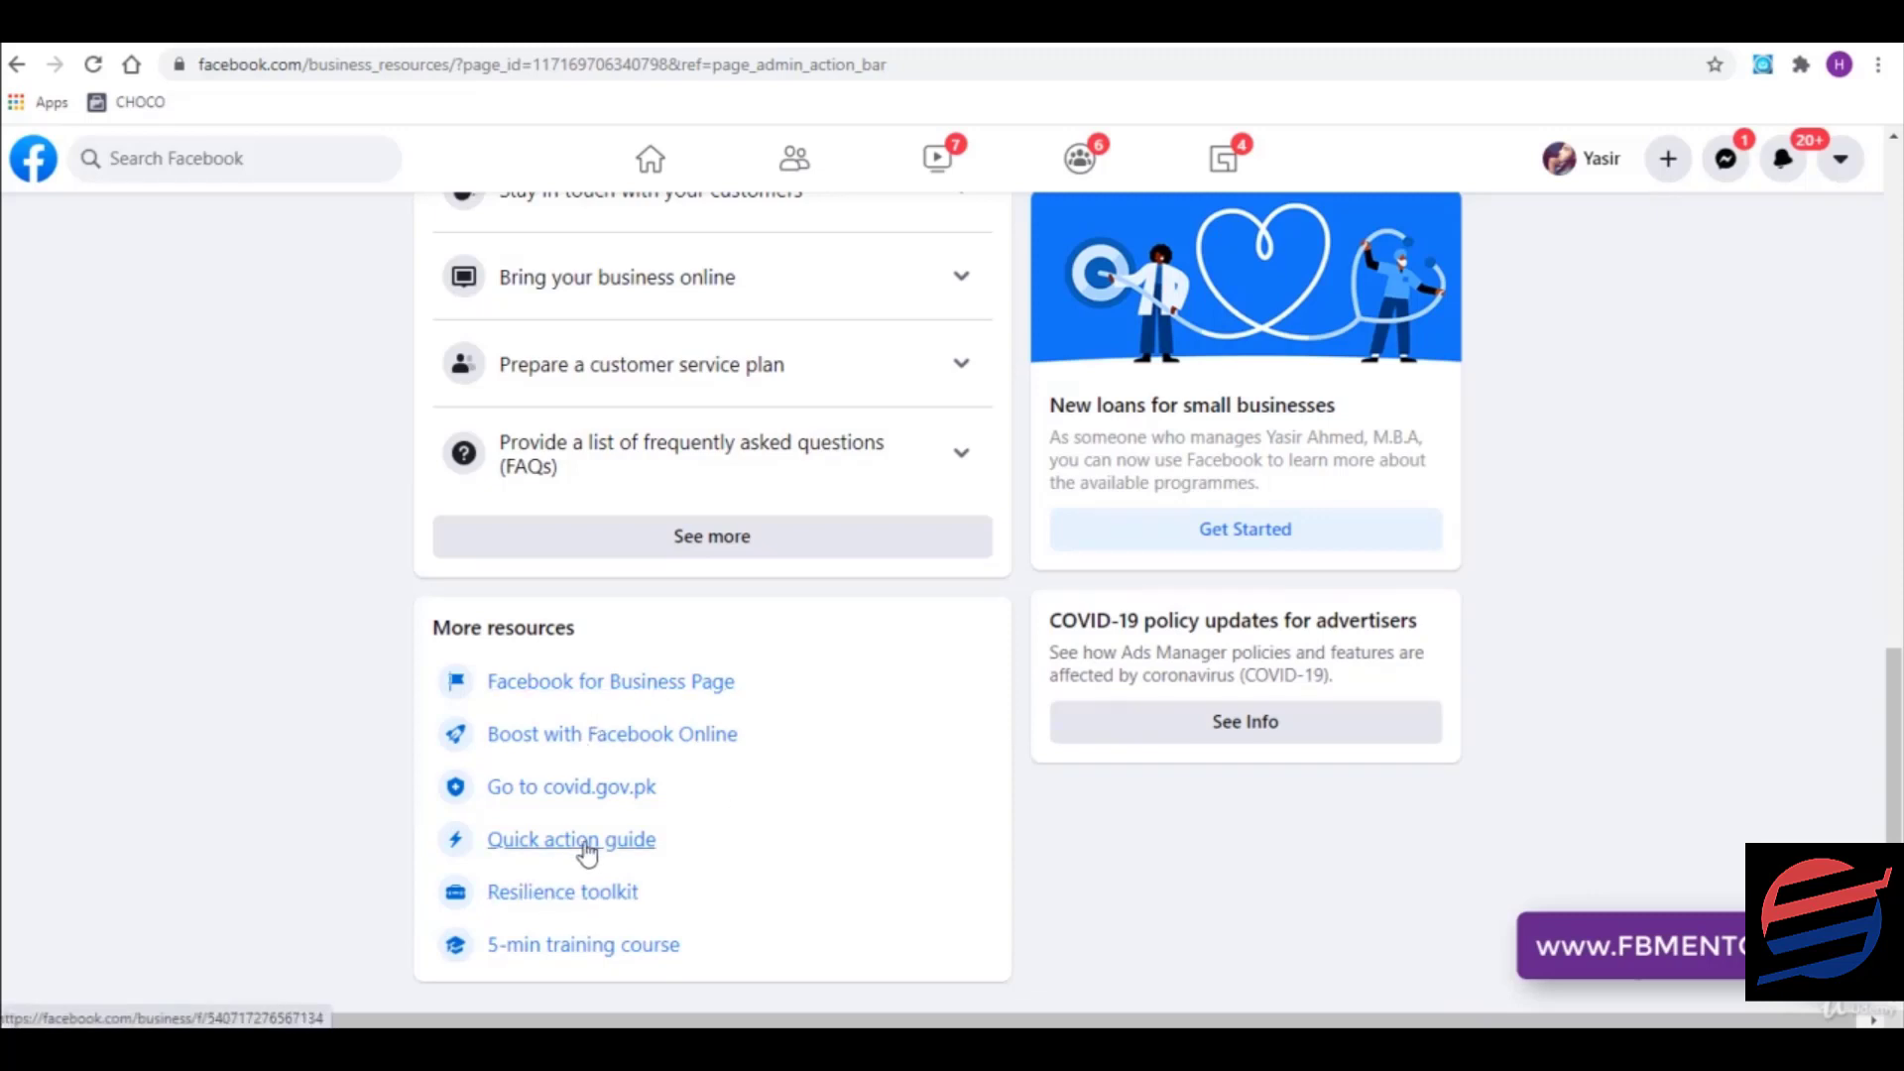
pyautogui.scroll(8, 587, 851)
pyautogui.click(17, 63)
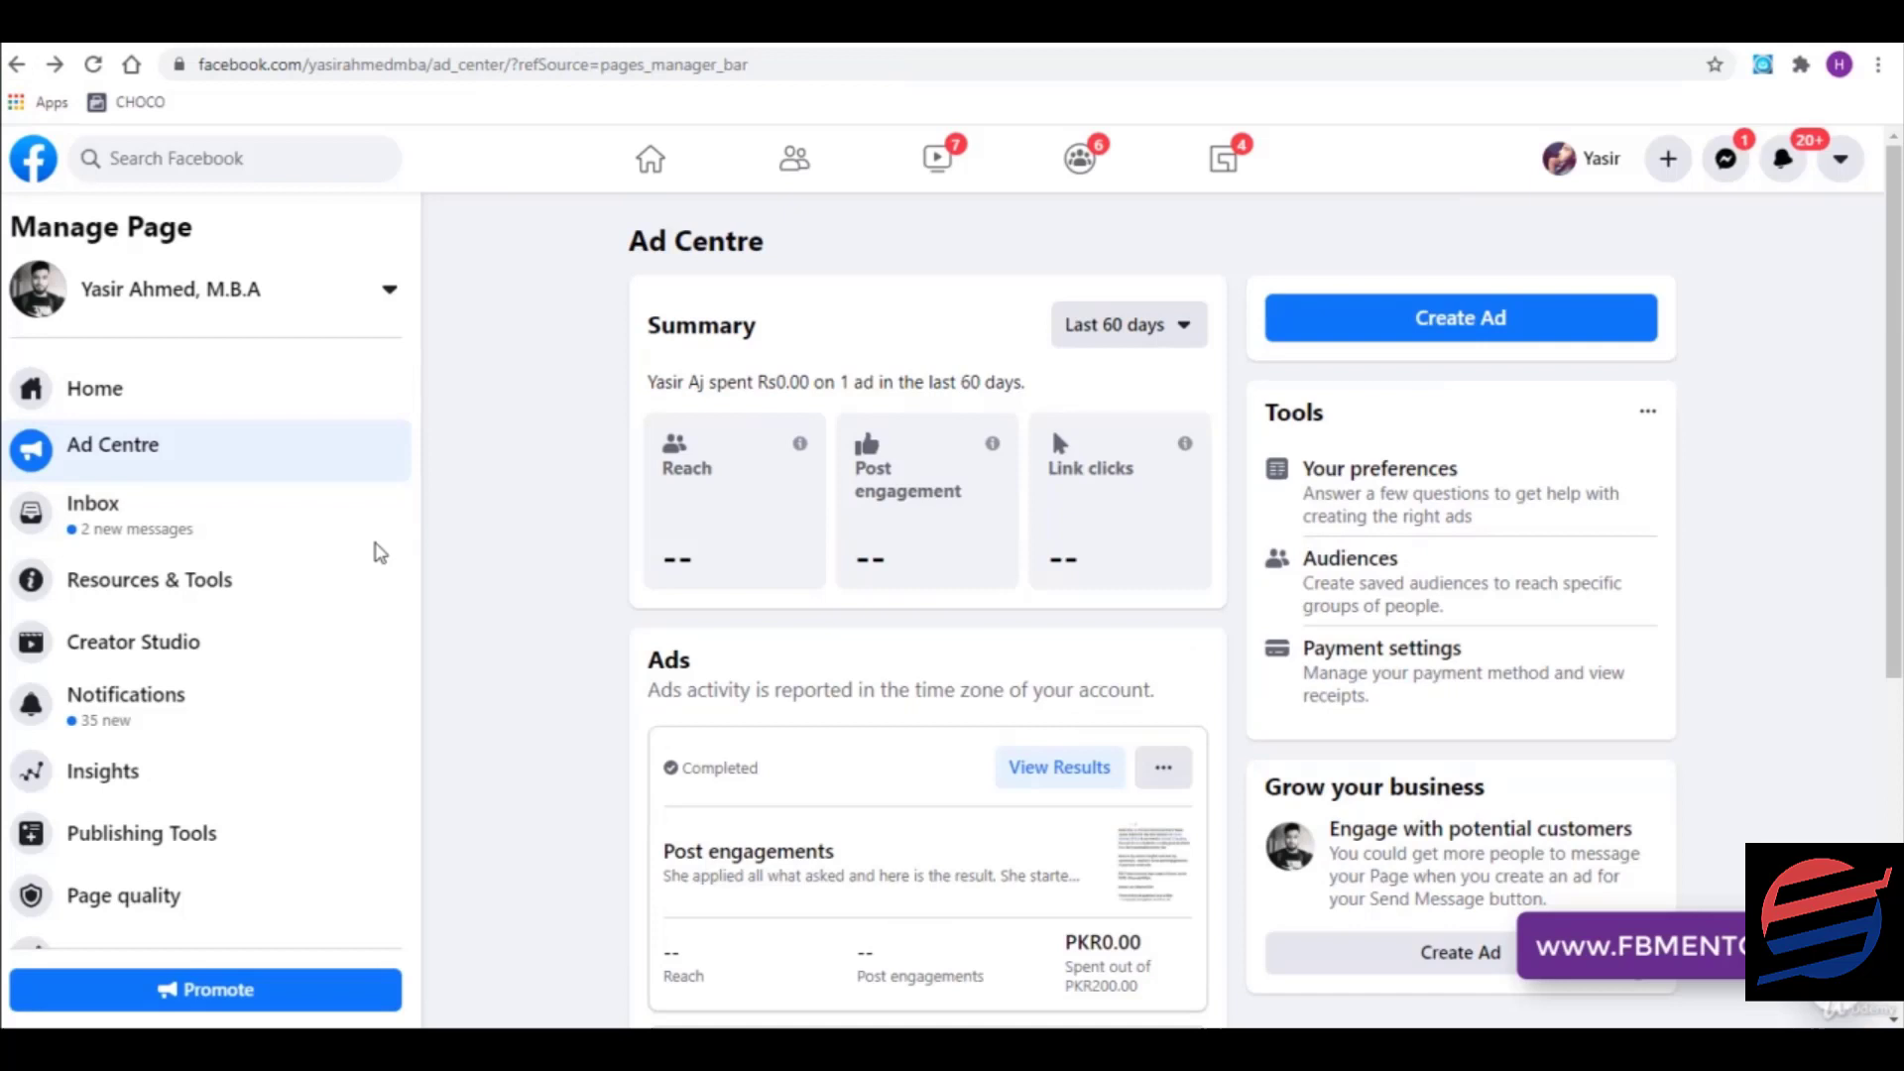
# - Open Creator Studio, Publishing Tools and Page quality each in a new tab
pyautogui.rightClick(157, 641)
pyautogui.click(394, 659)
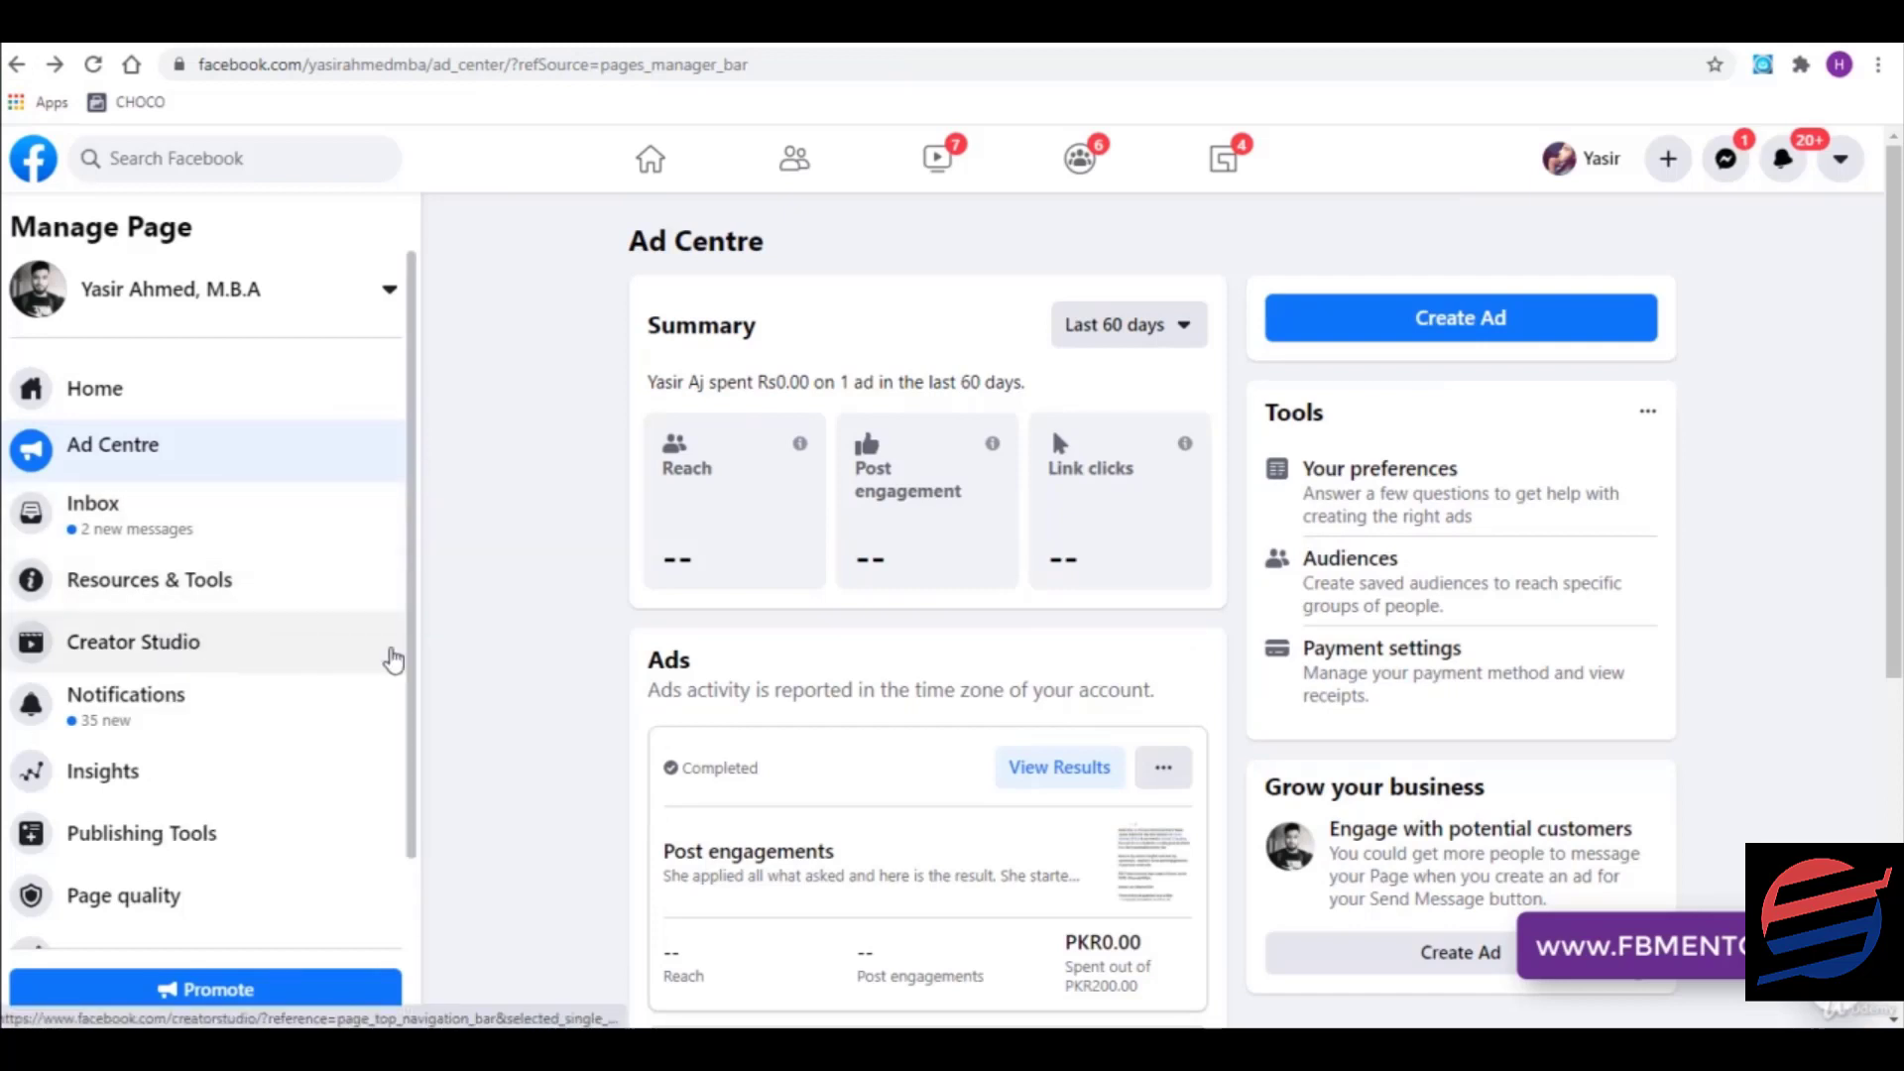
pyautogui.scroll(-1, 248, 694)
pyautogui.rightClick(169, 731)
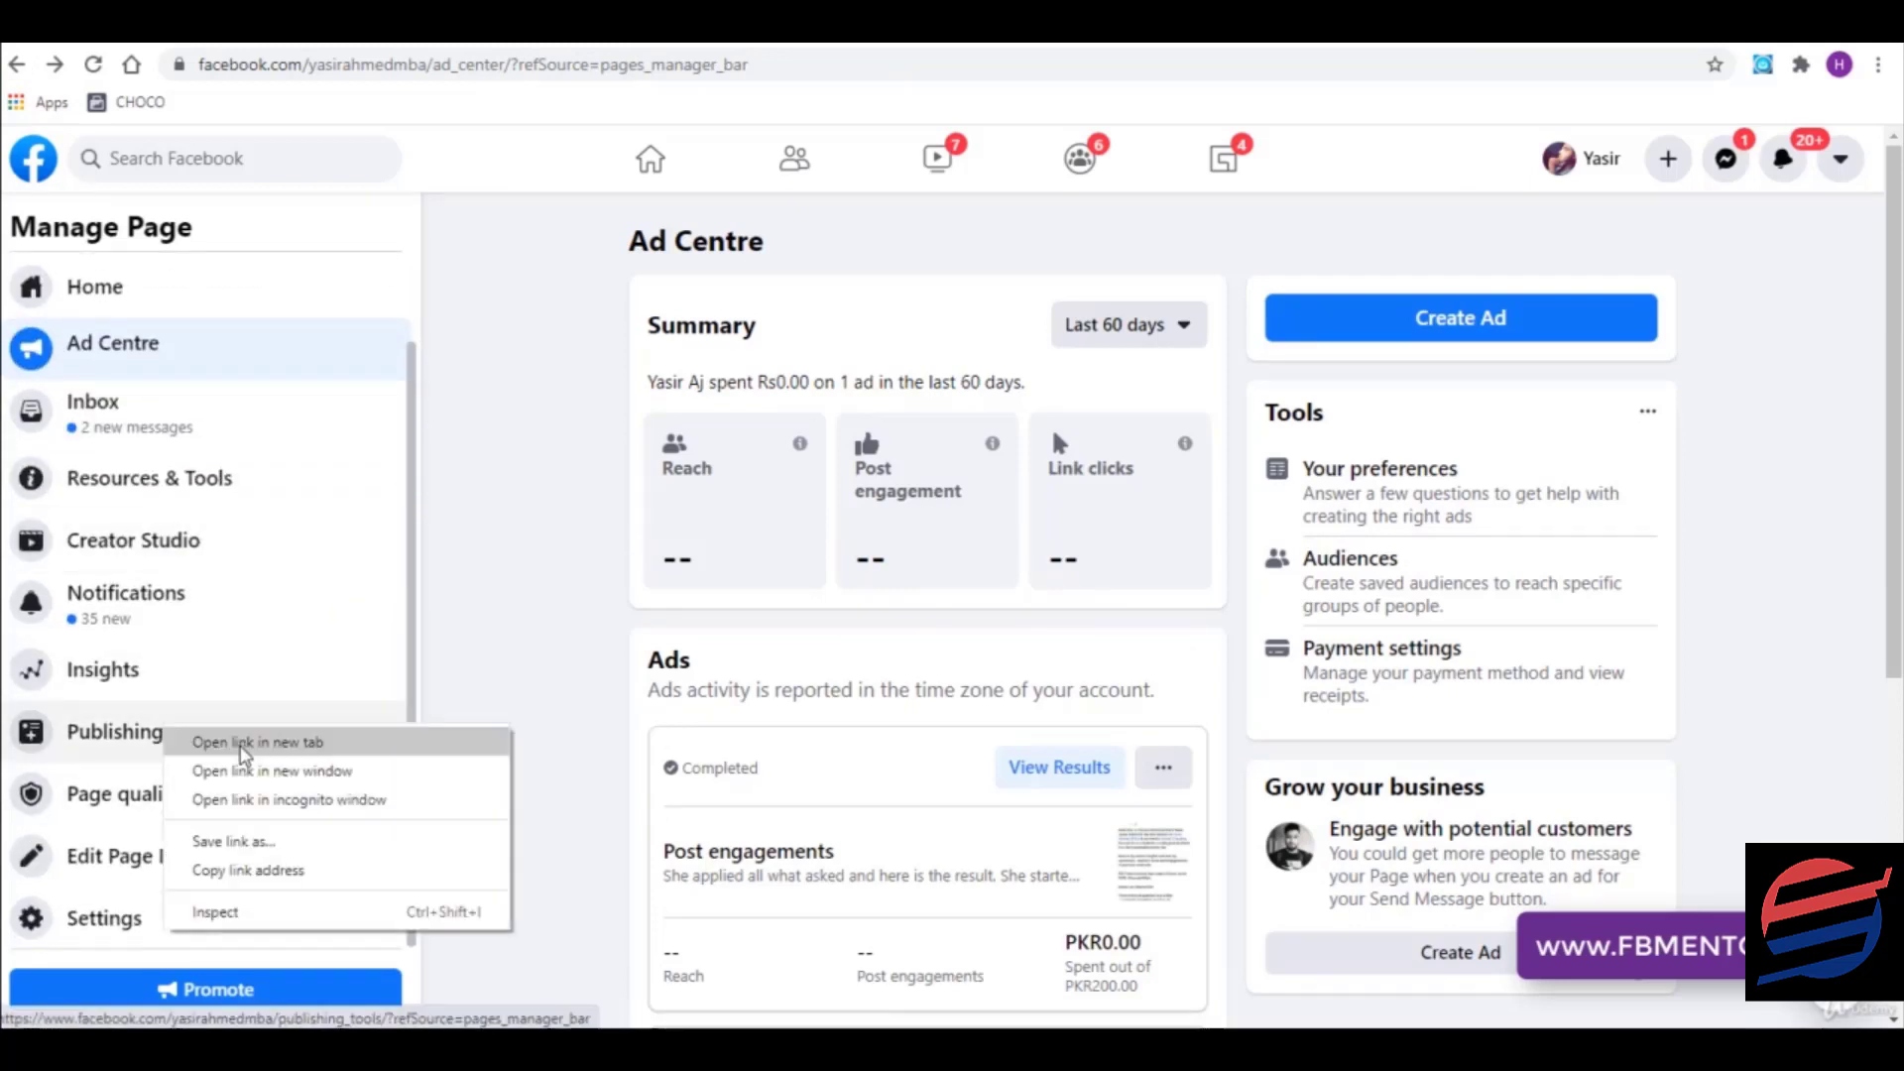
pyautogui.click(243, 754)
pyautogui.rightClick(193, 827)
pyautogui.click(276, 841)
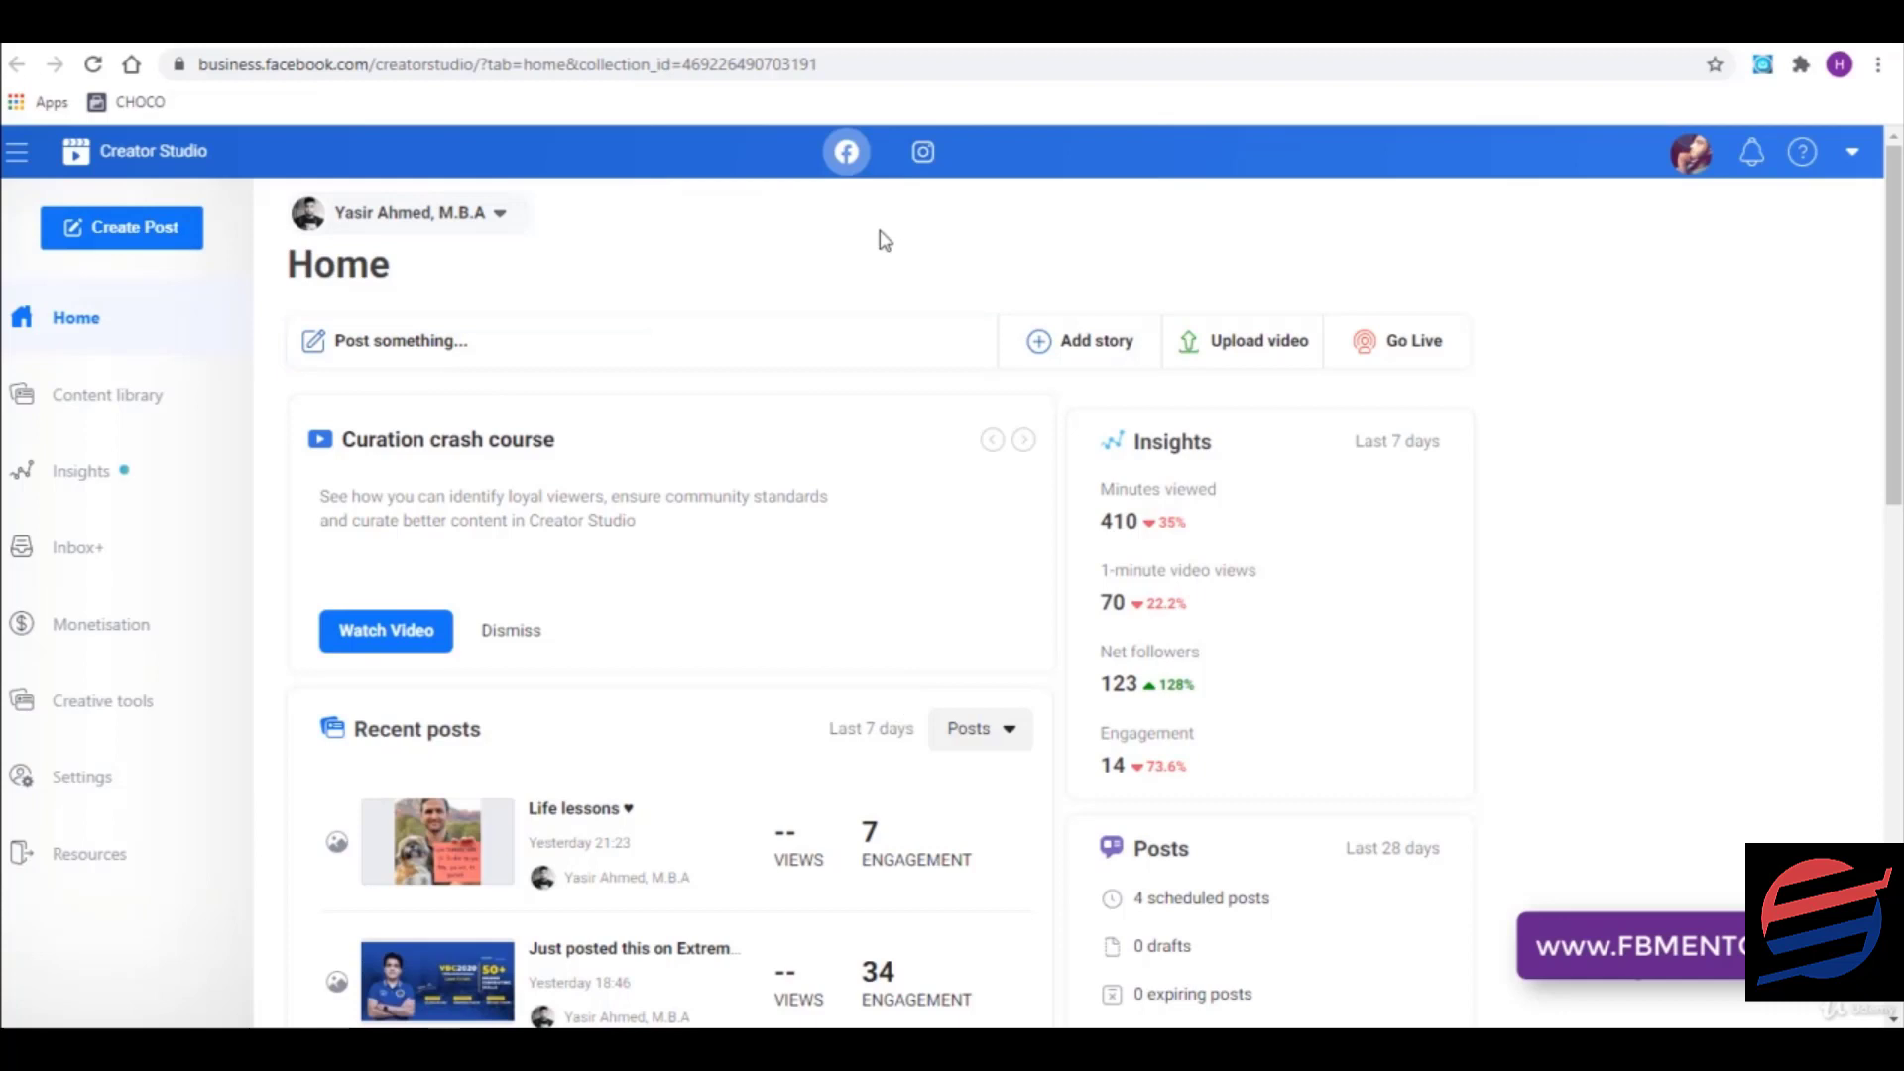
# - Check Instagram post types in Creator Studio, switch back to the Page, then go to Publishing Tools
pyautogui.click(924, 158)
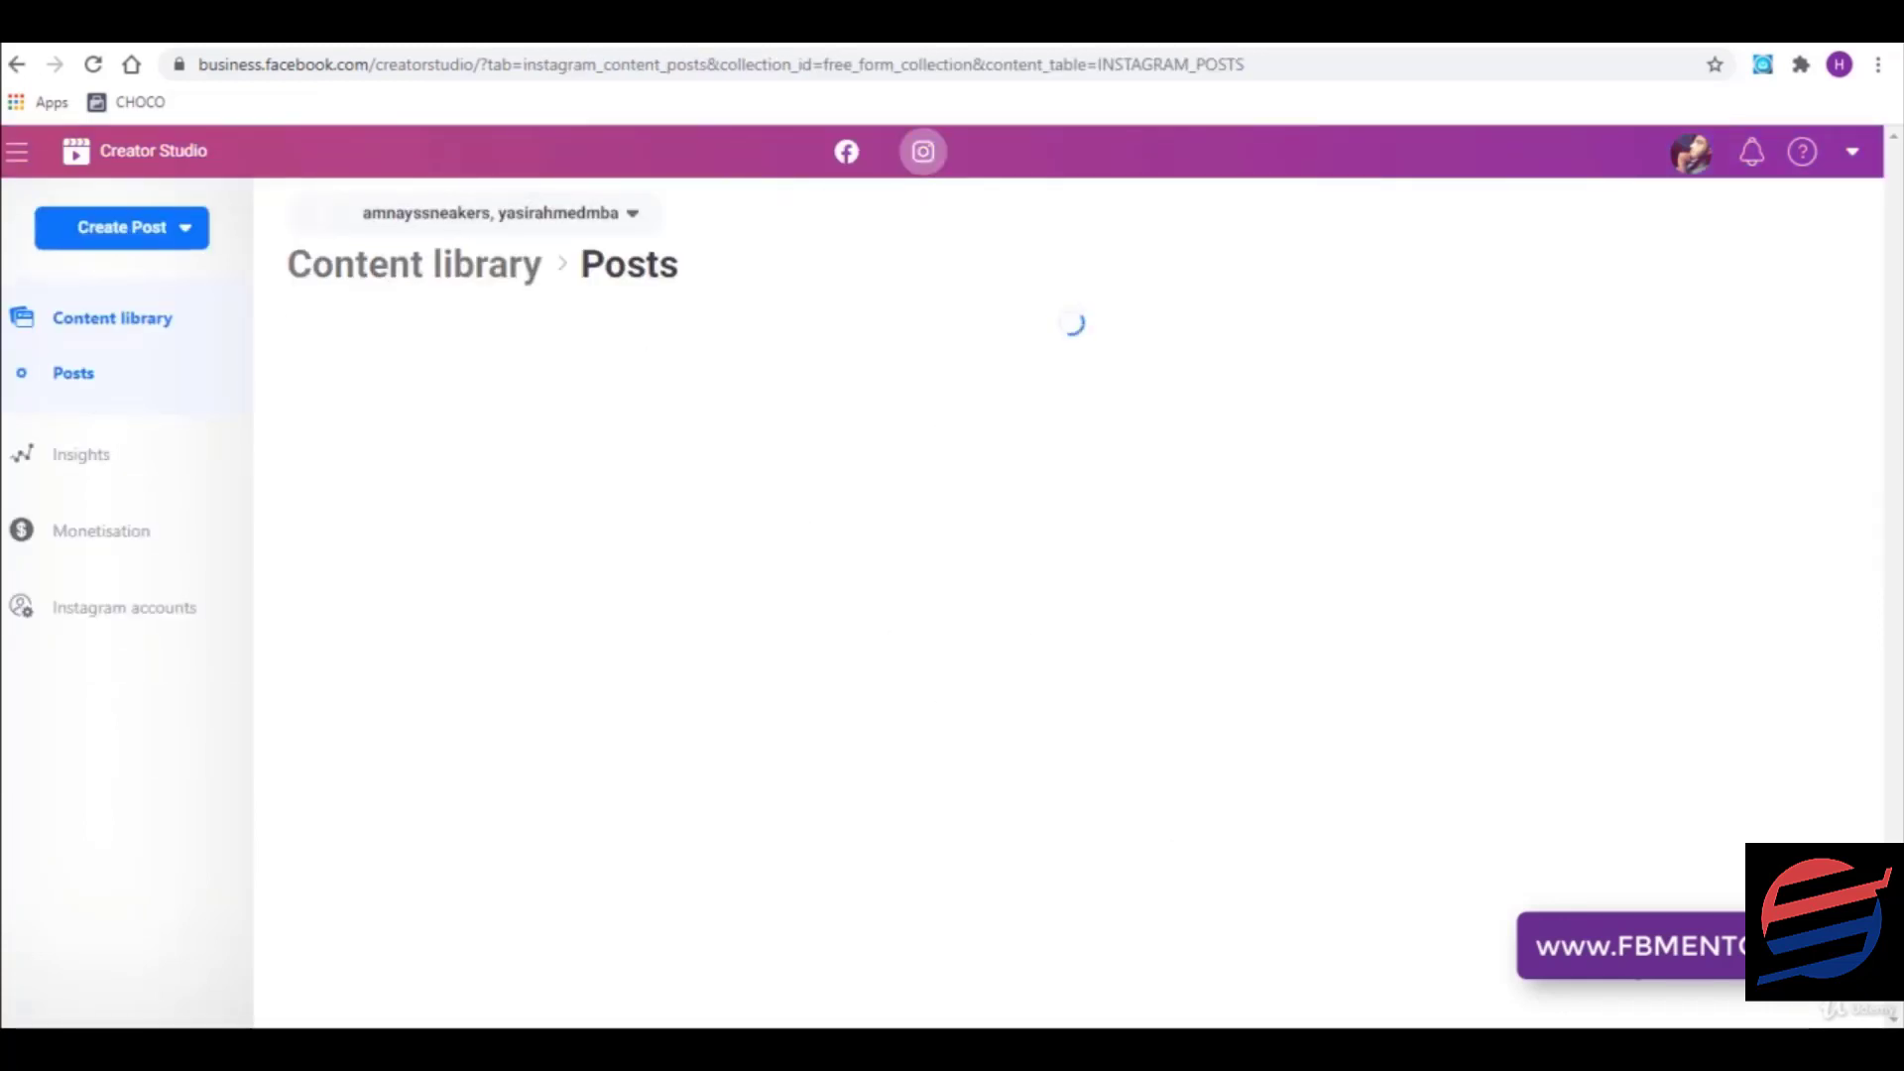
pyautogui.click(106, 229)
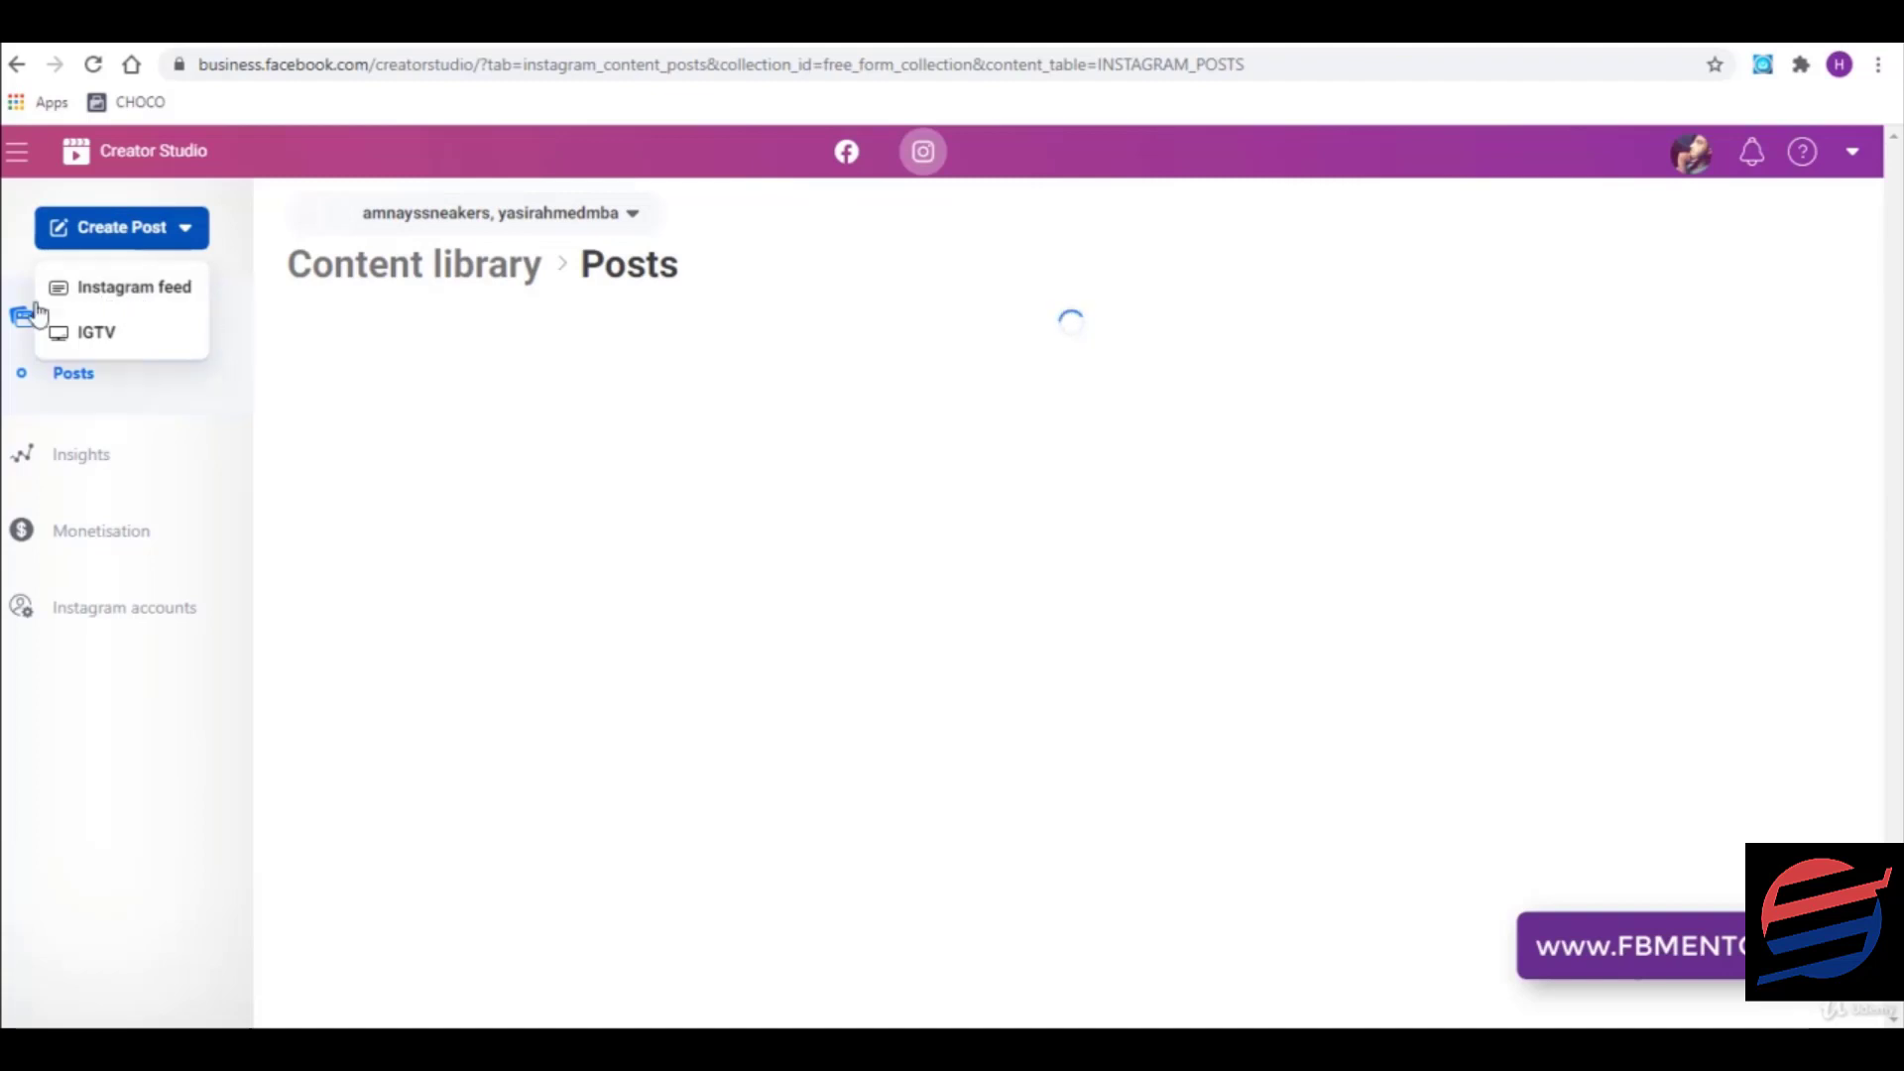
pyautogui.click(848, 159)
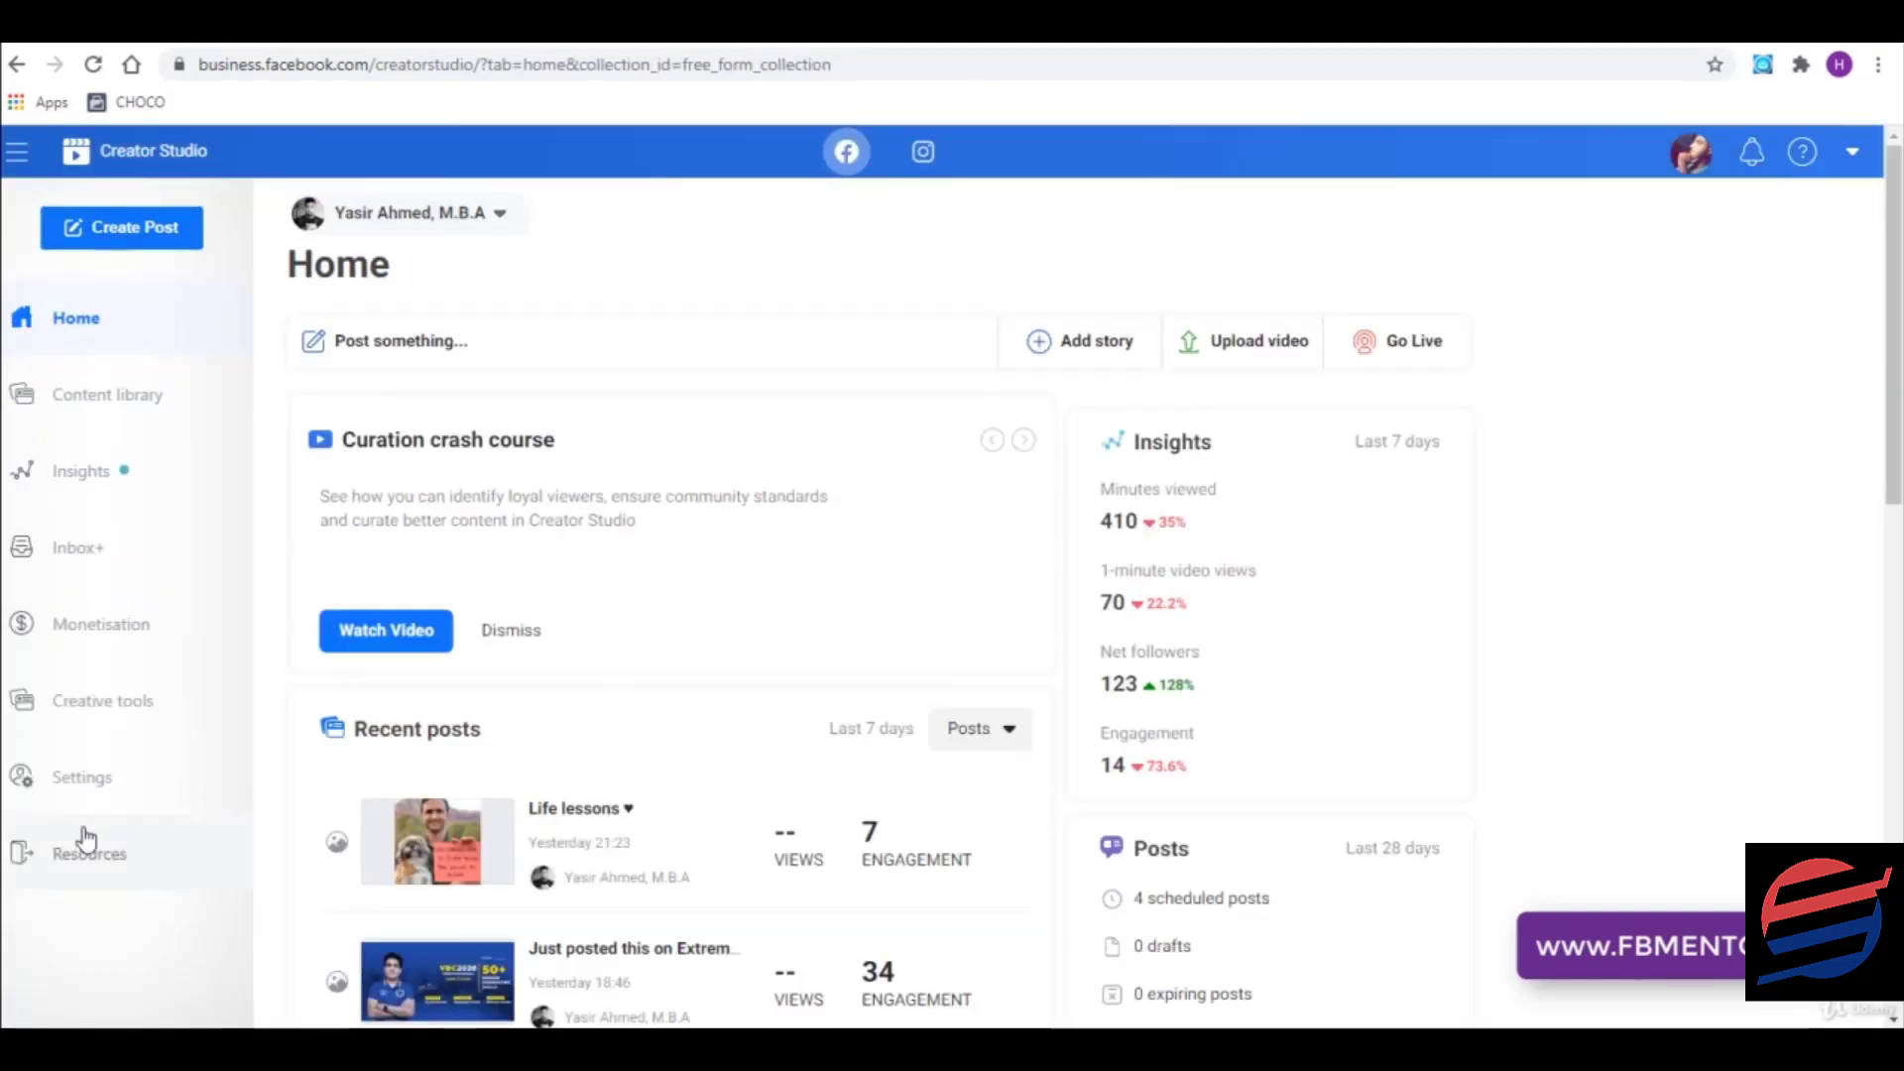
pyautogui.click(99, 394)
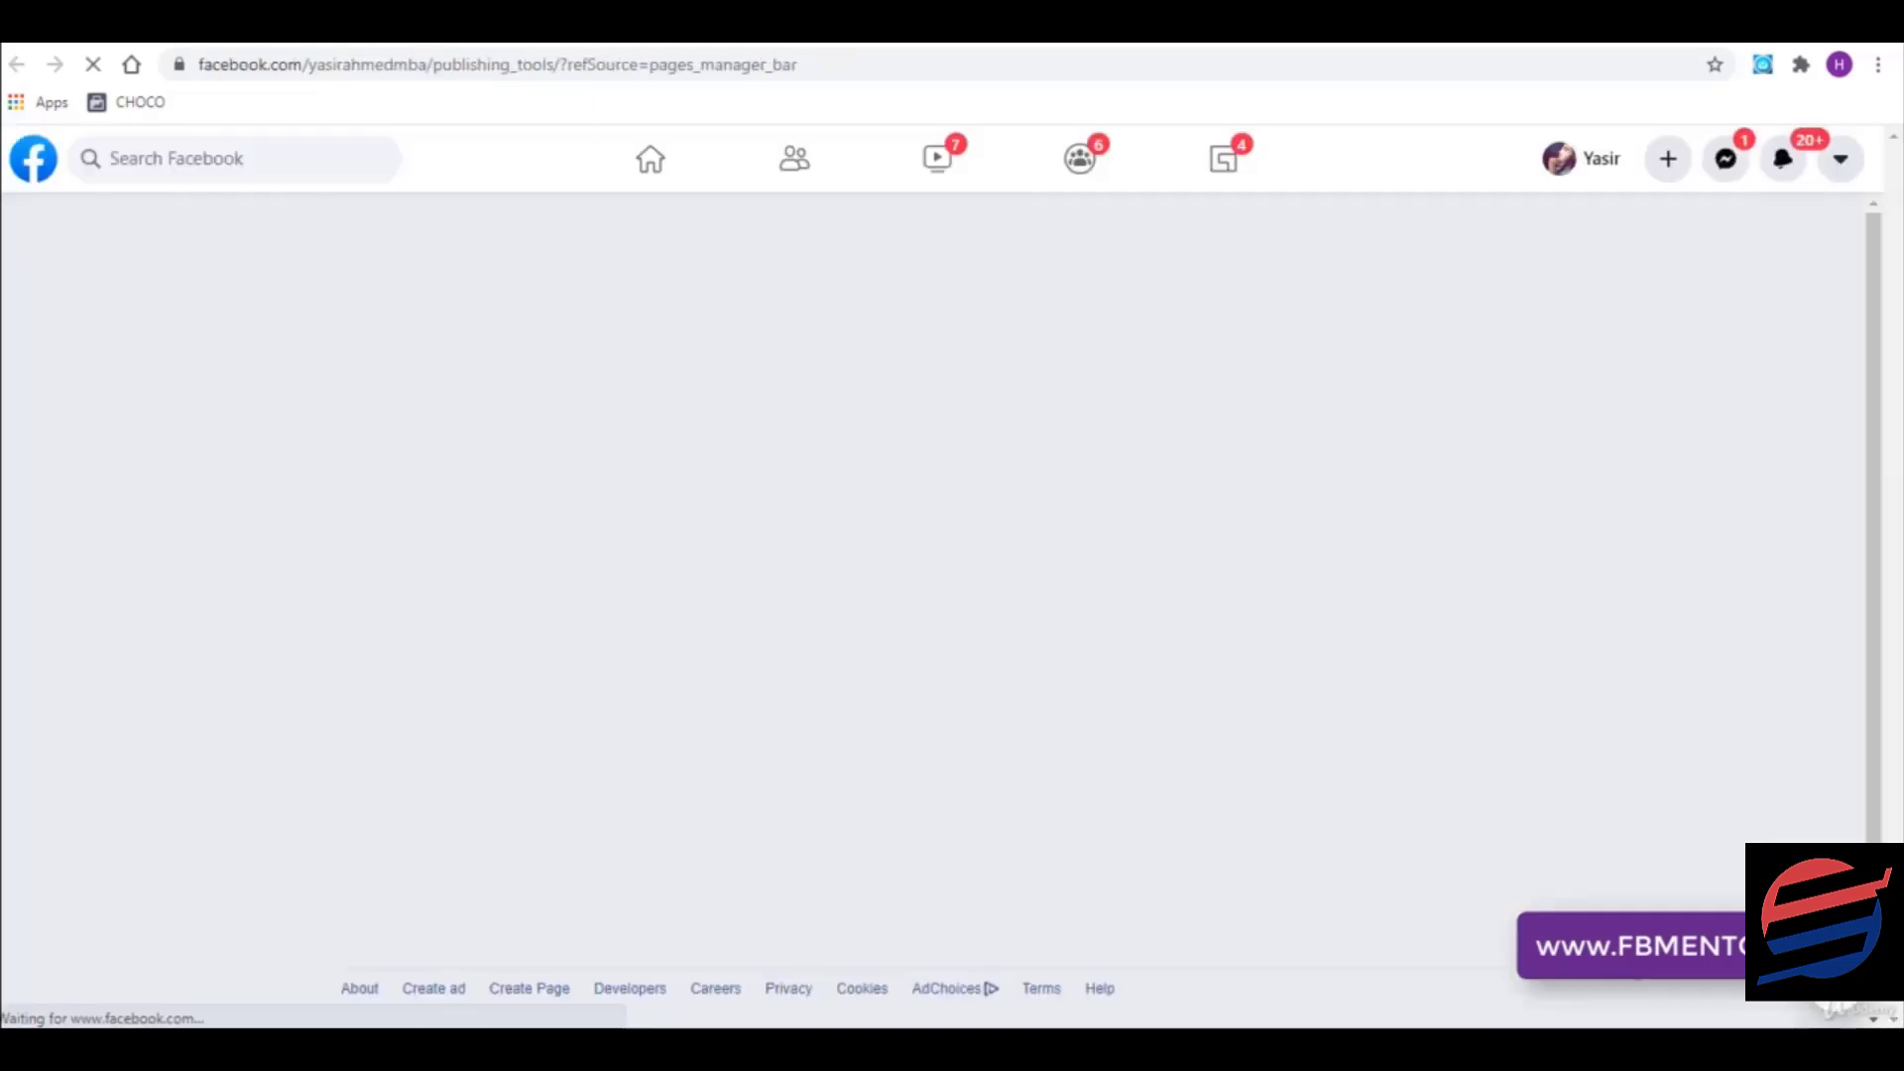
# - Review the spam-standards content removal on the Page quality tab, then return to the Page
pyautogui.click(456, 68)
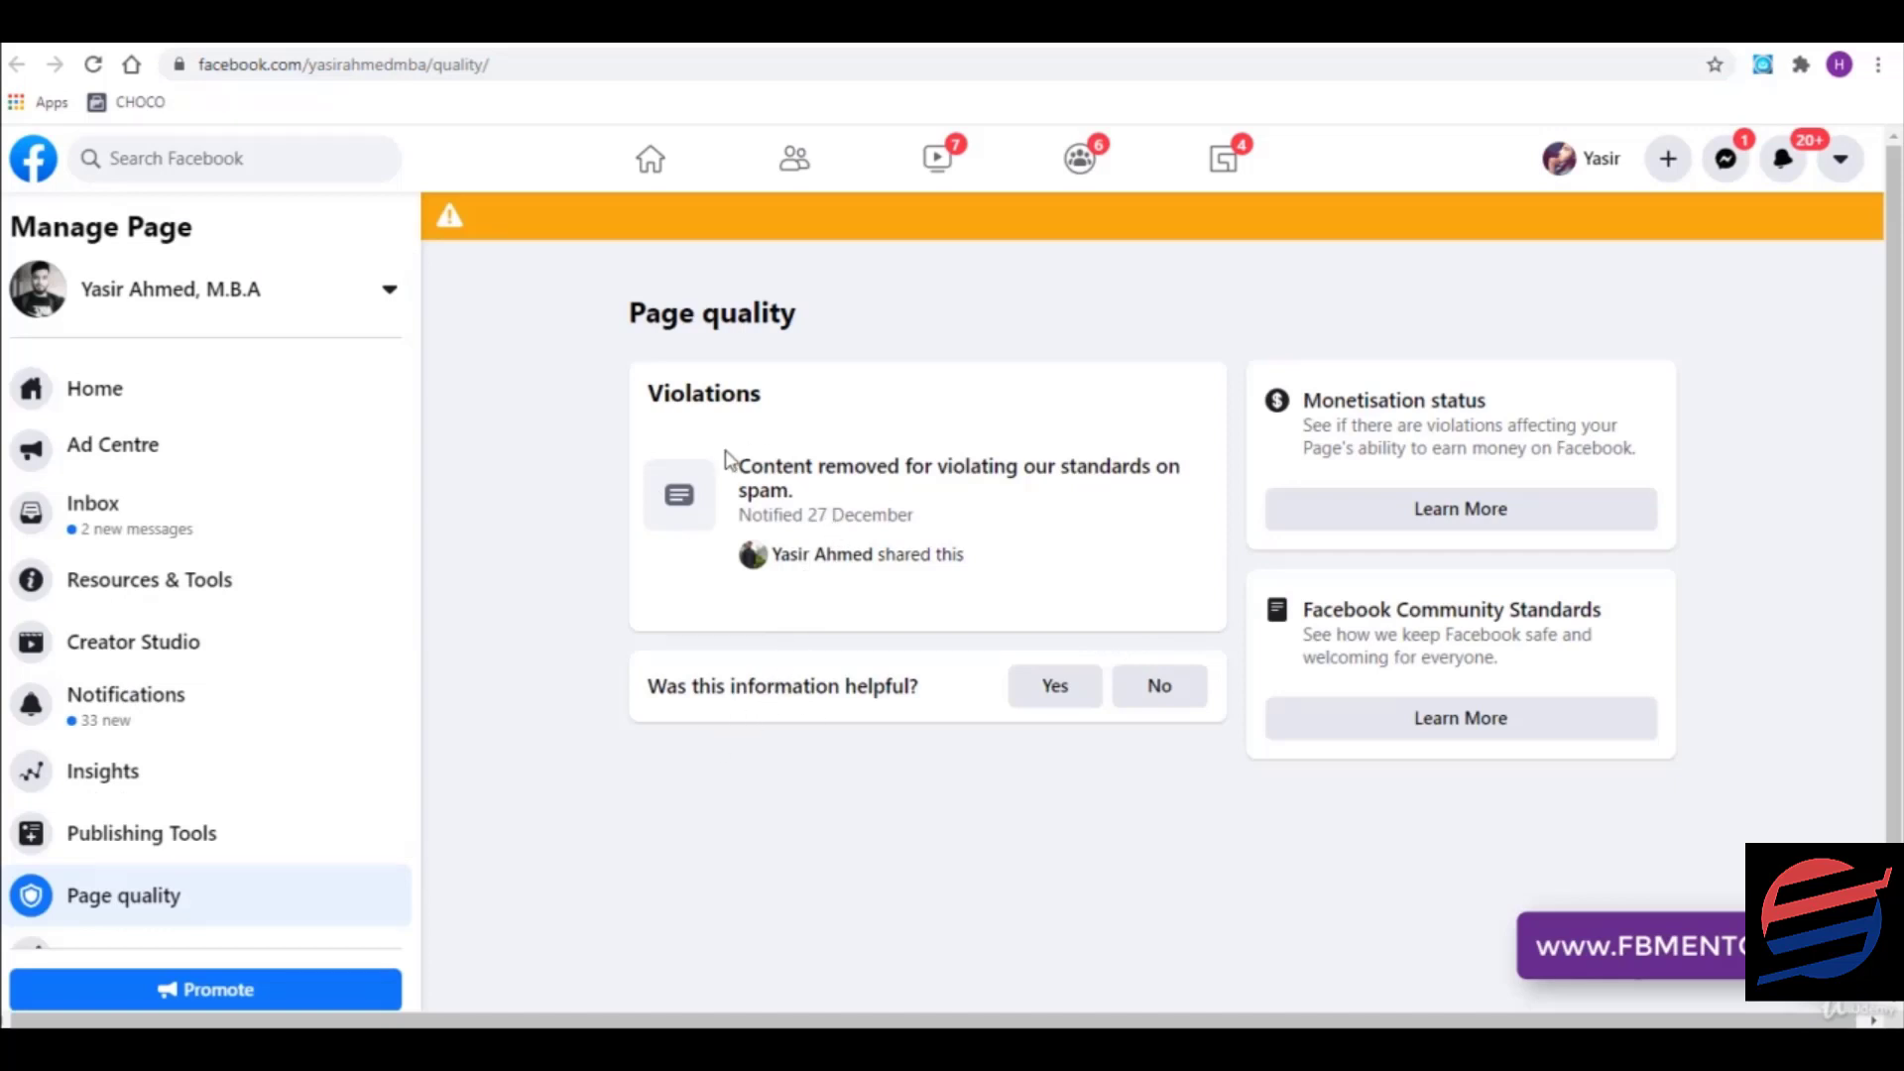
pyautogui.moveTo(734, 463); pyautogui.dragTo(839, 504)
pyautogui.click(952, 521)
pyautogui.scroll(-1, 1205, 566)
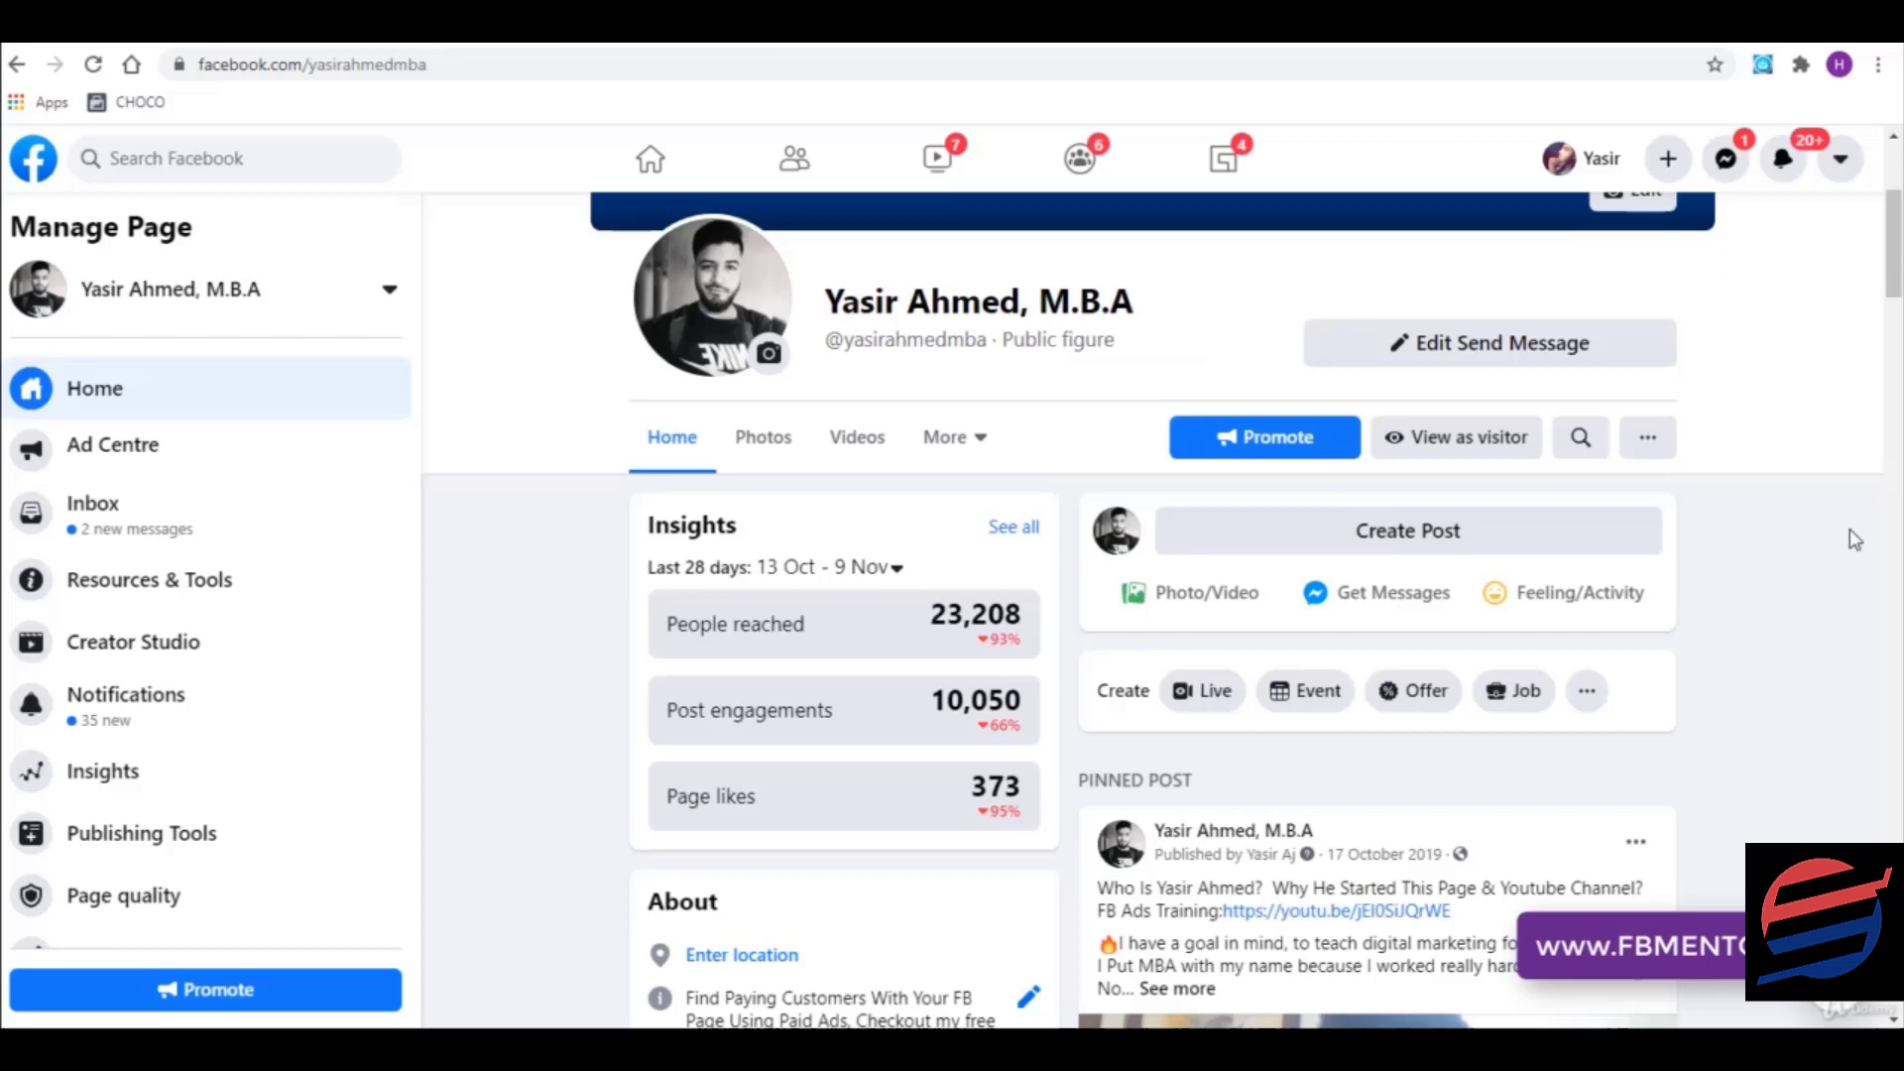
# - Start boosting the Page's pinned video post
pyautogui.scroll(-10, 1848, 528)
pyautogui.scroll(8, 1848, 536)
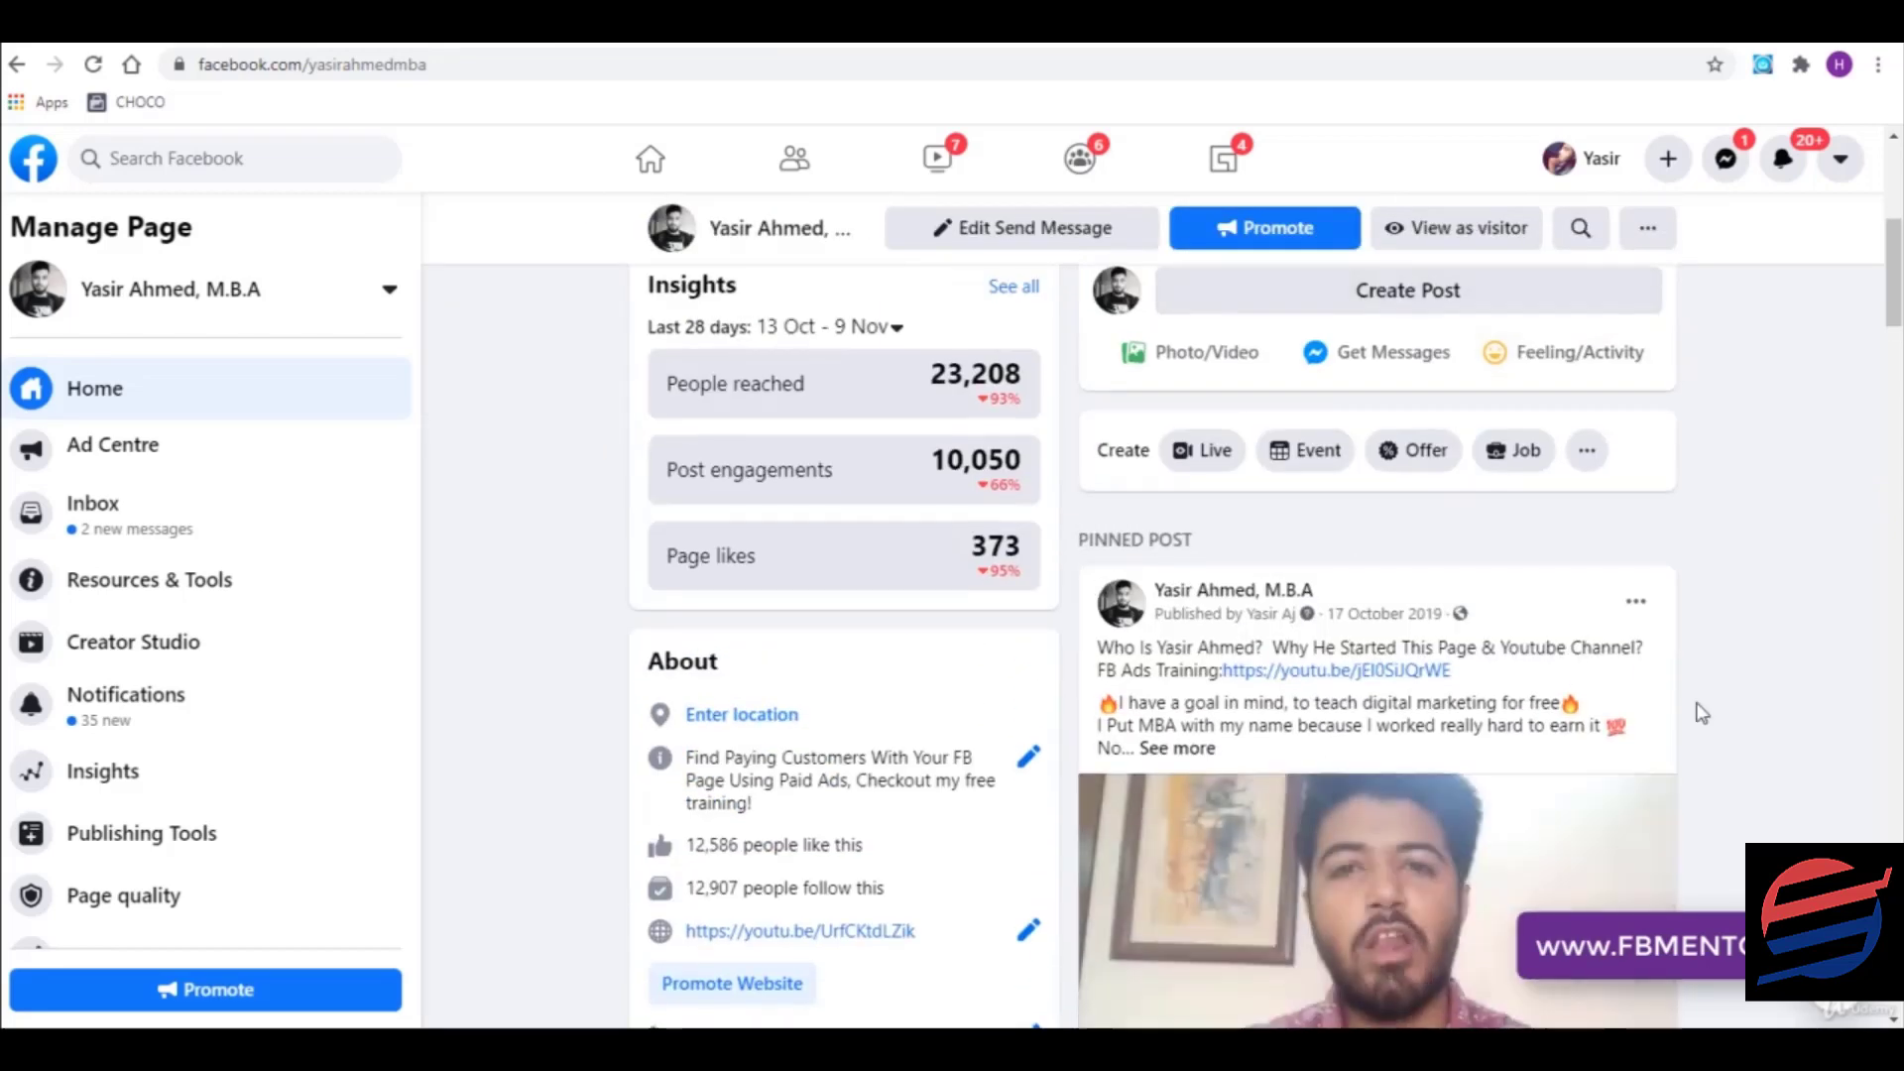
pyautogui.scroll(-5, 1702, 714)
pyautogui.scroll(3, 1619, 723)
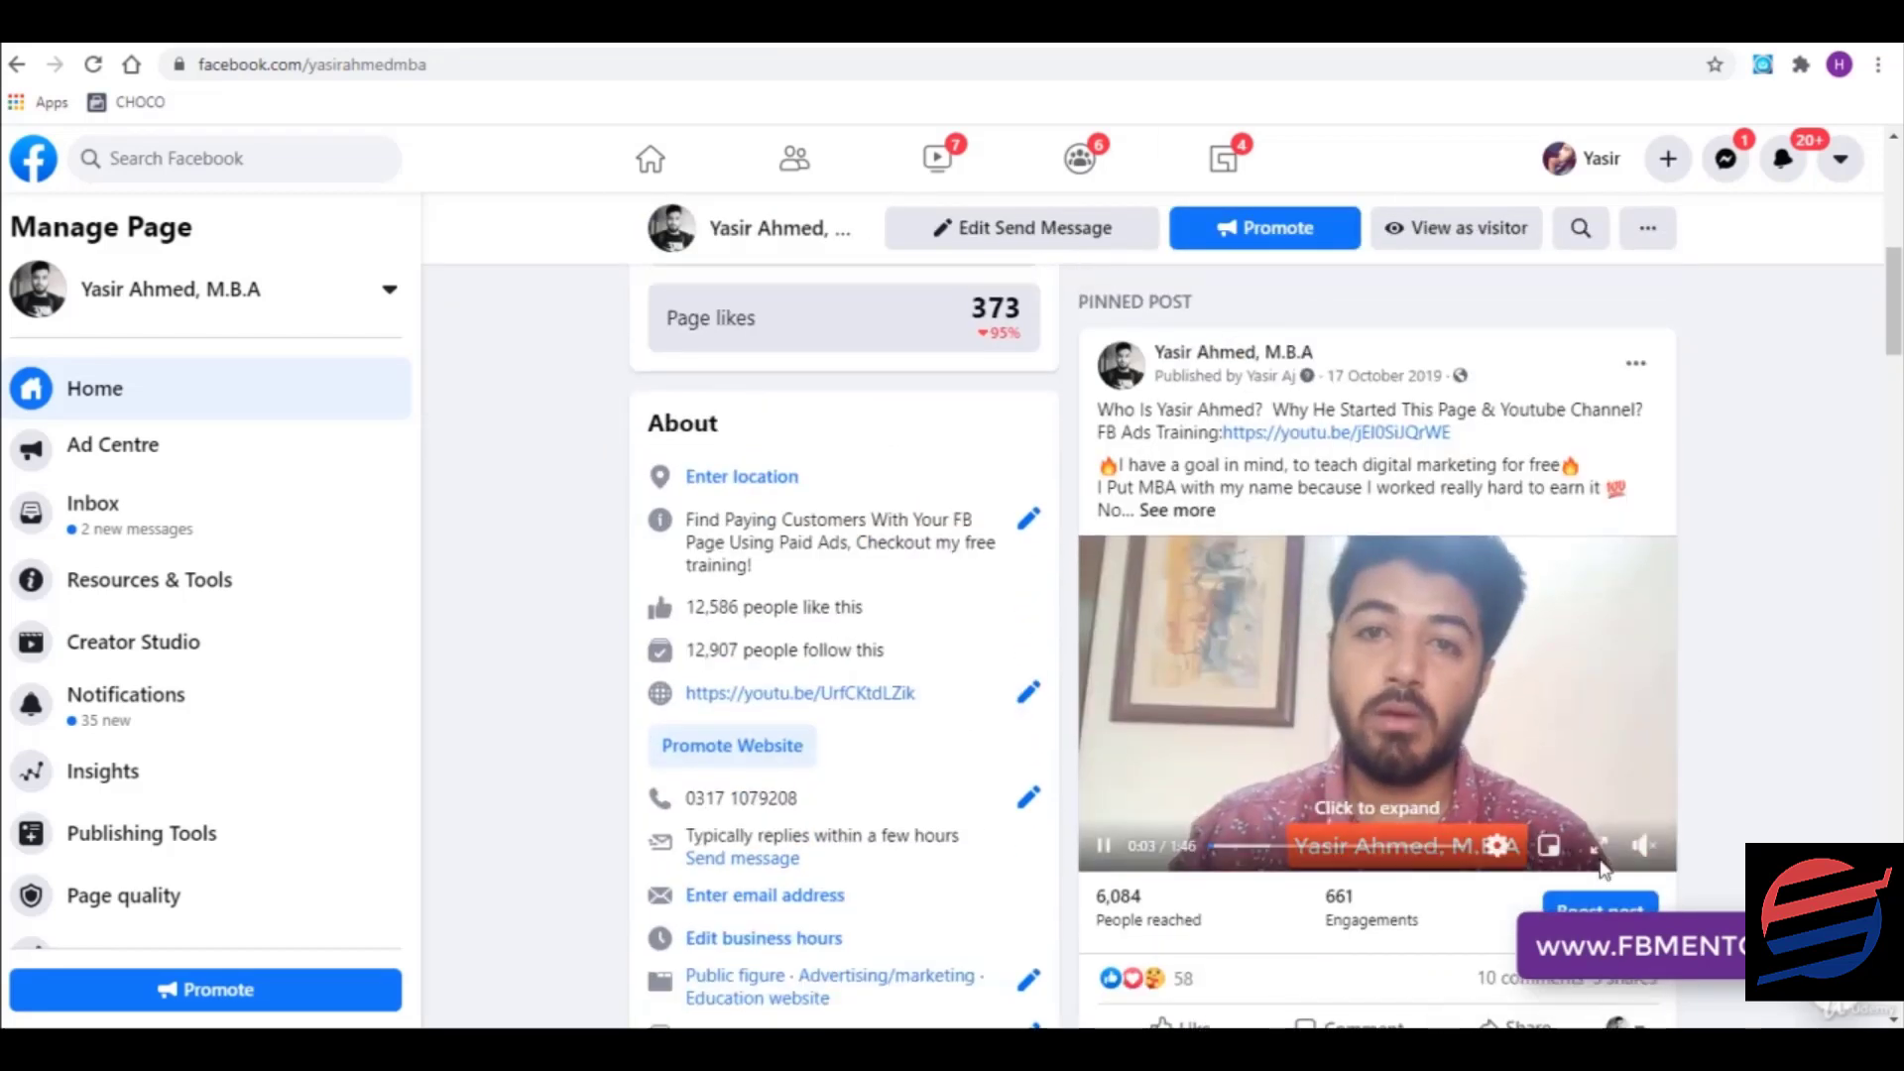
pyautogui.scroll(-3, 1603, 870)
pyautogui.click(1618, 674)
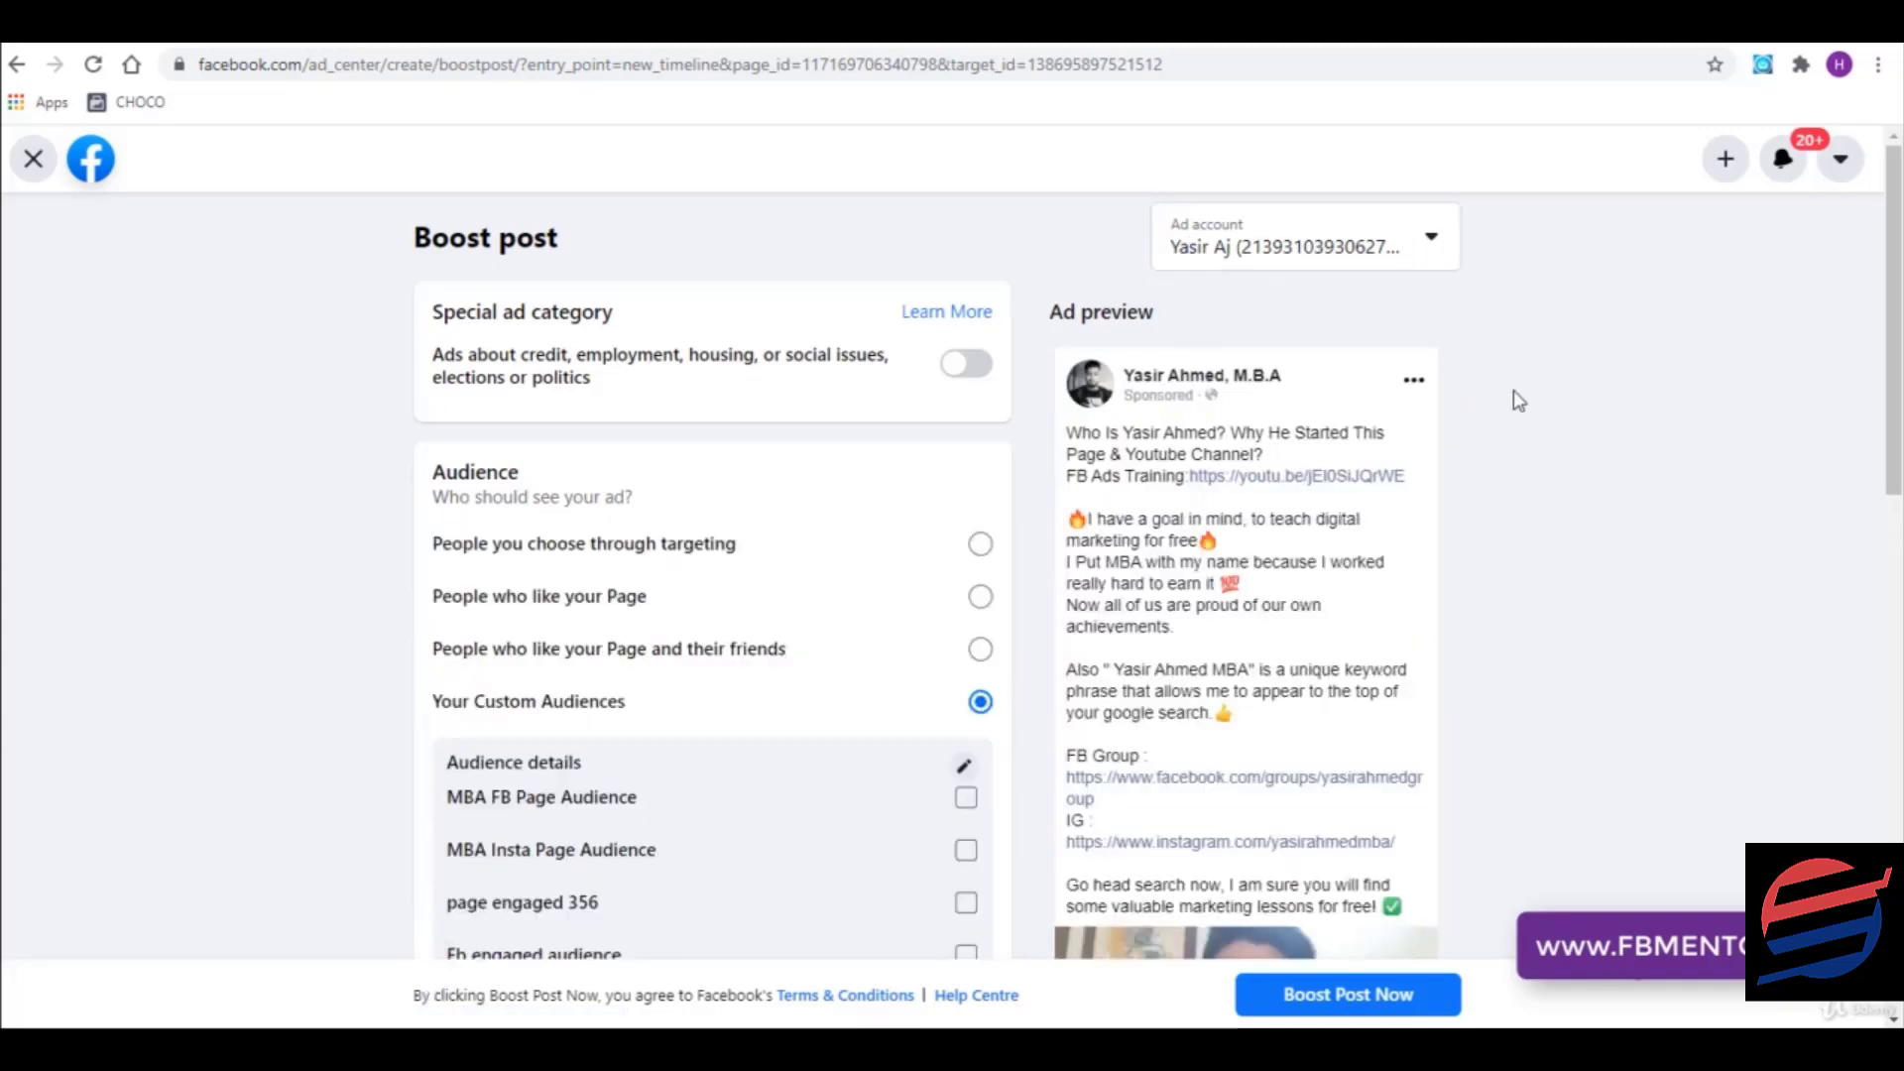
# - Set the boost audience to 'People who like your Page'
pyautogui.scroll(-1, 1304, 525)
pyautogui.scroll(-3, 1297, 377)
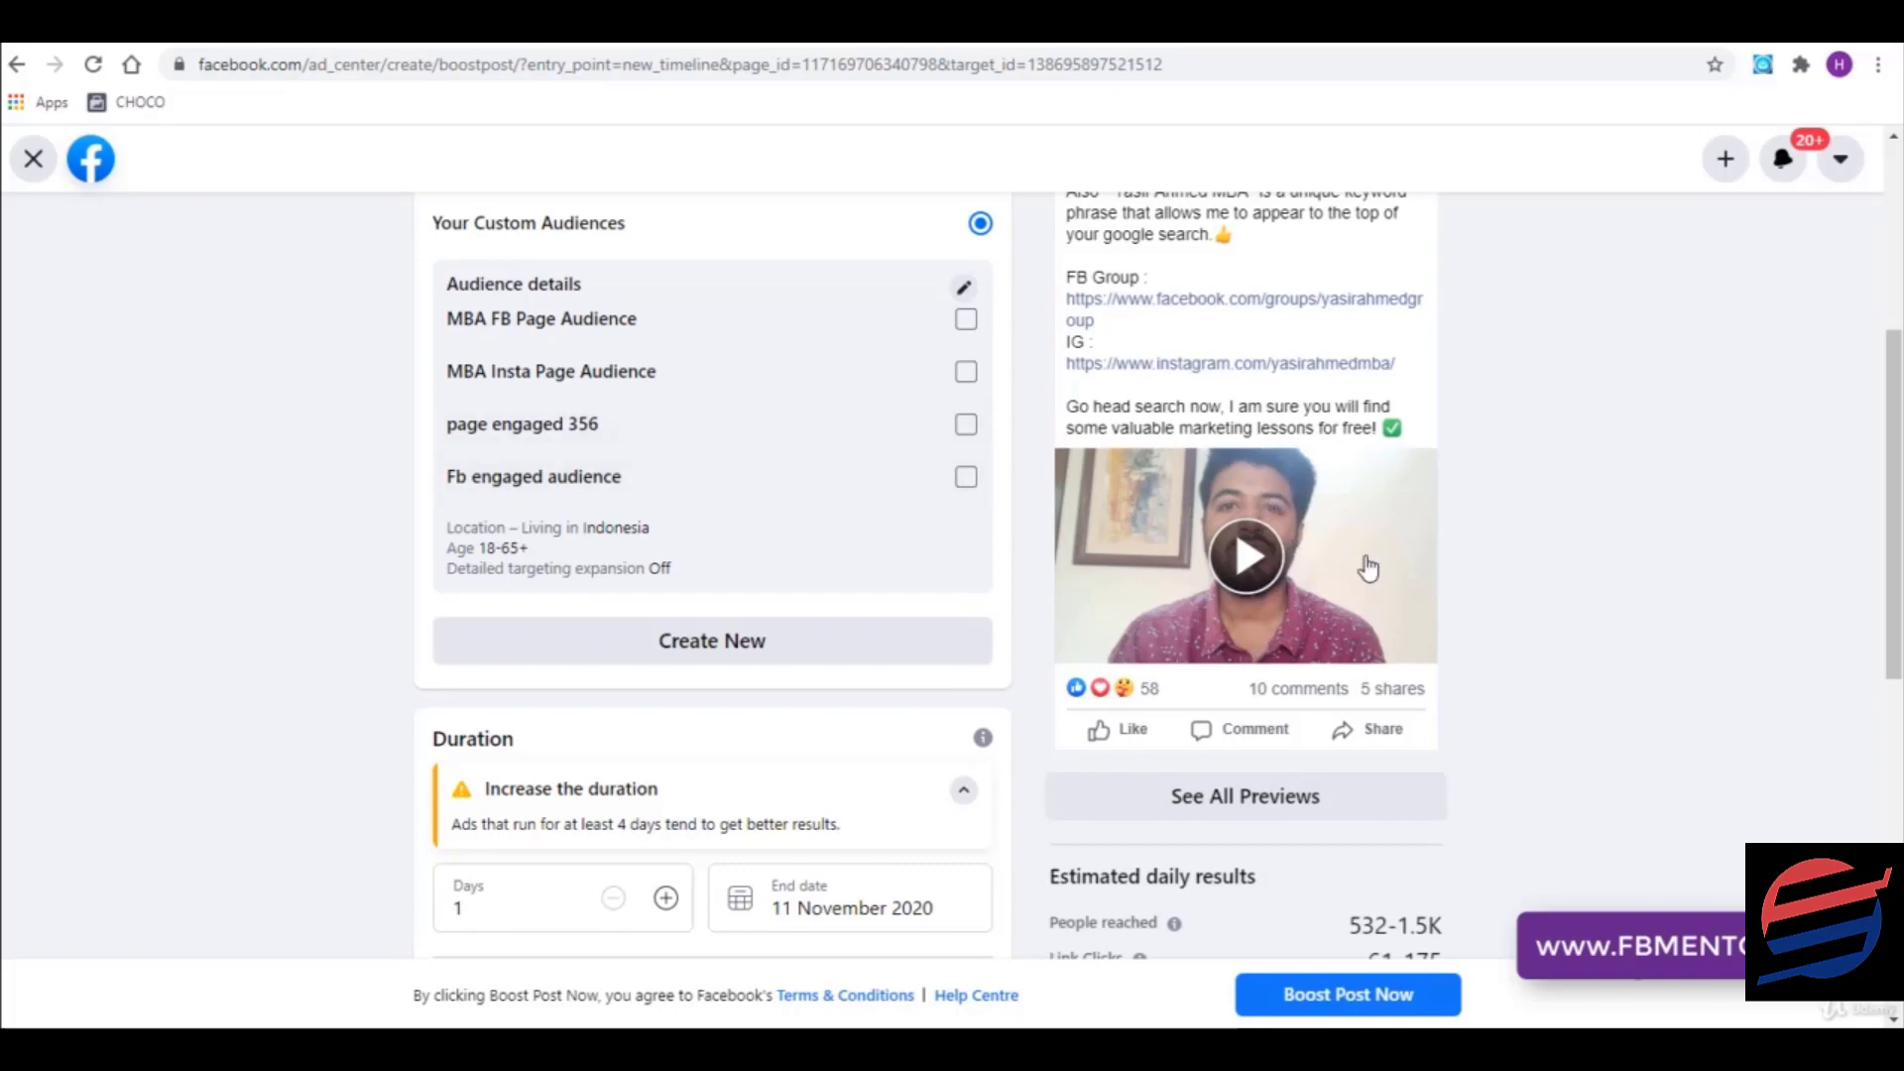
pyautogui.scroll(-6, 1368, 561)
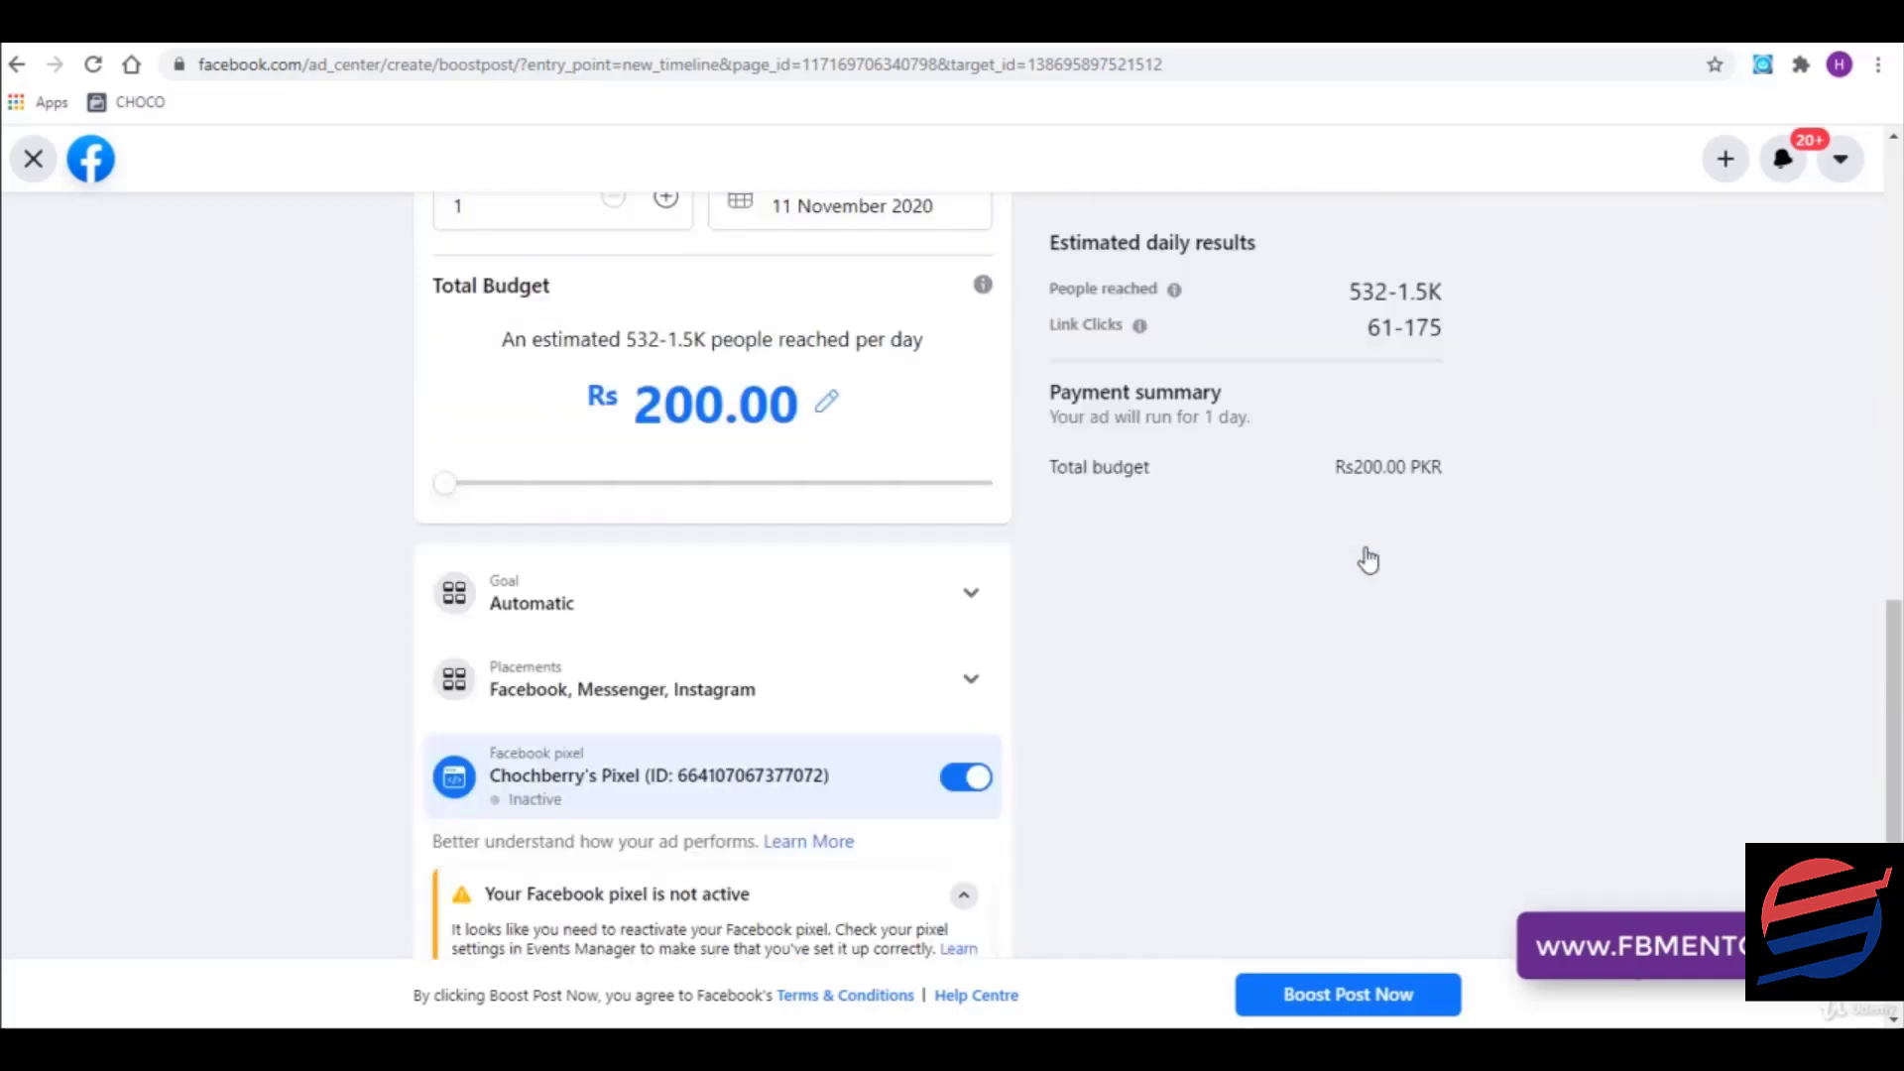
pyautogui.scroll(7, 1369, 561)
pyautogui.scroll(4, 1368, 558)
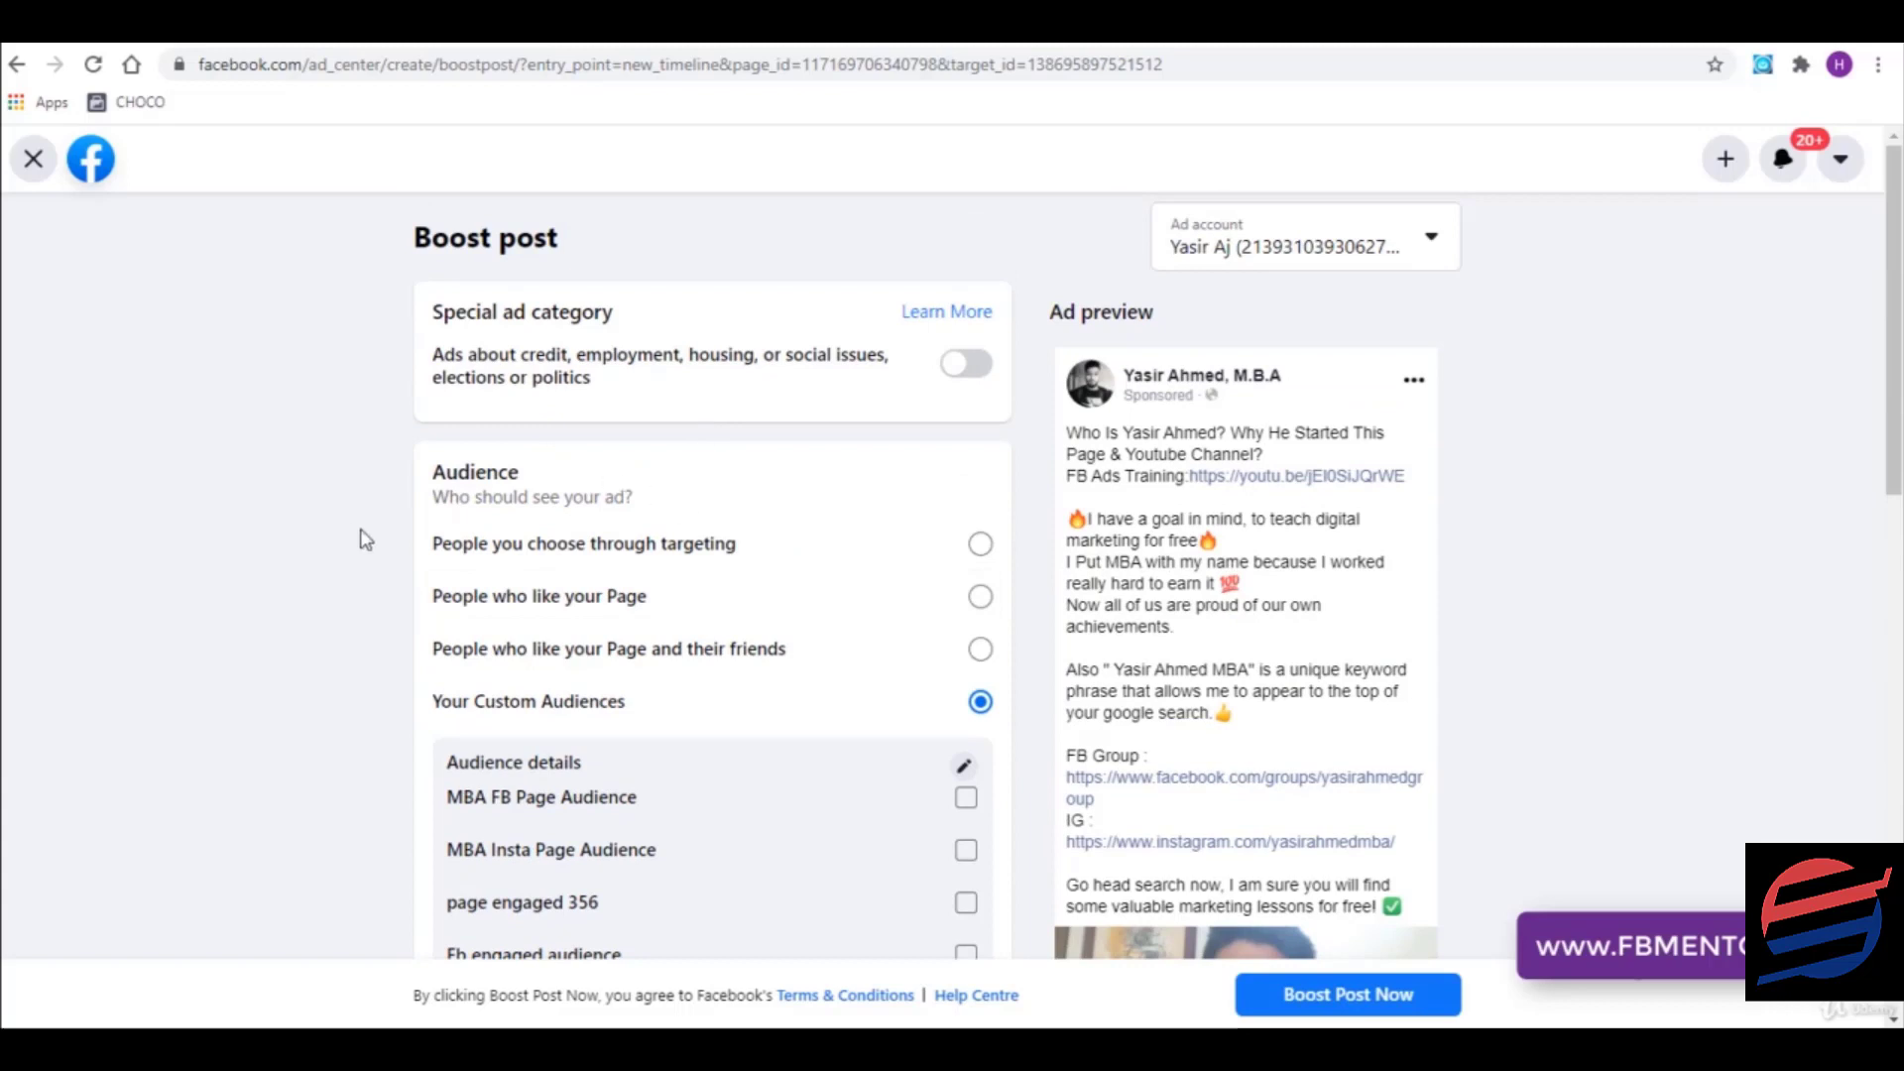
pyautogui.scroll(-1, 365, 539)
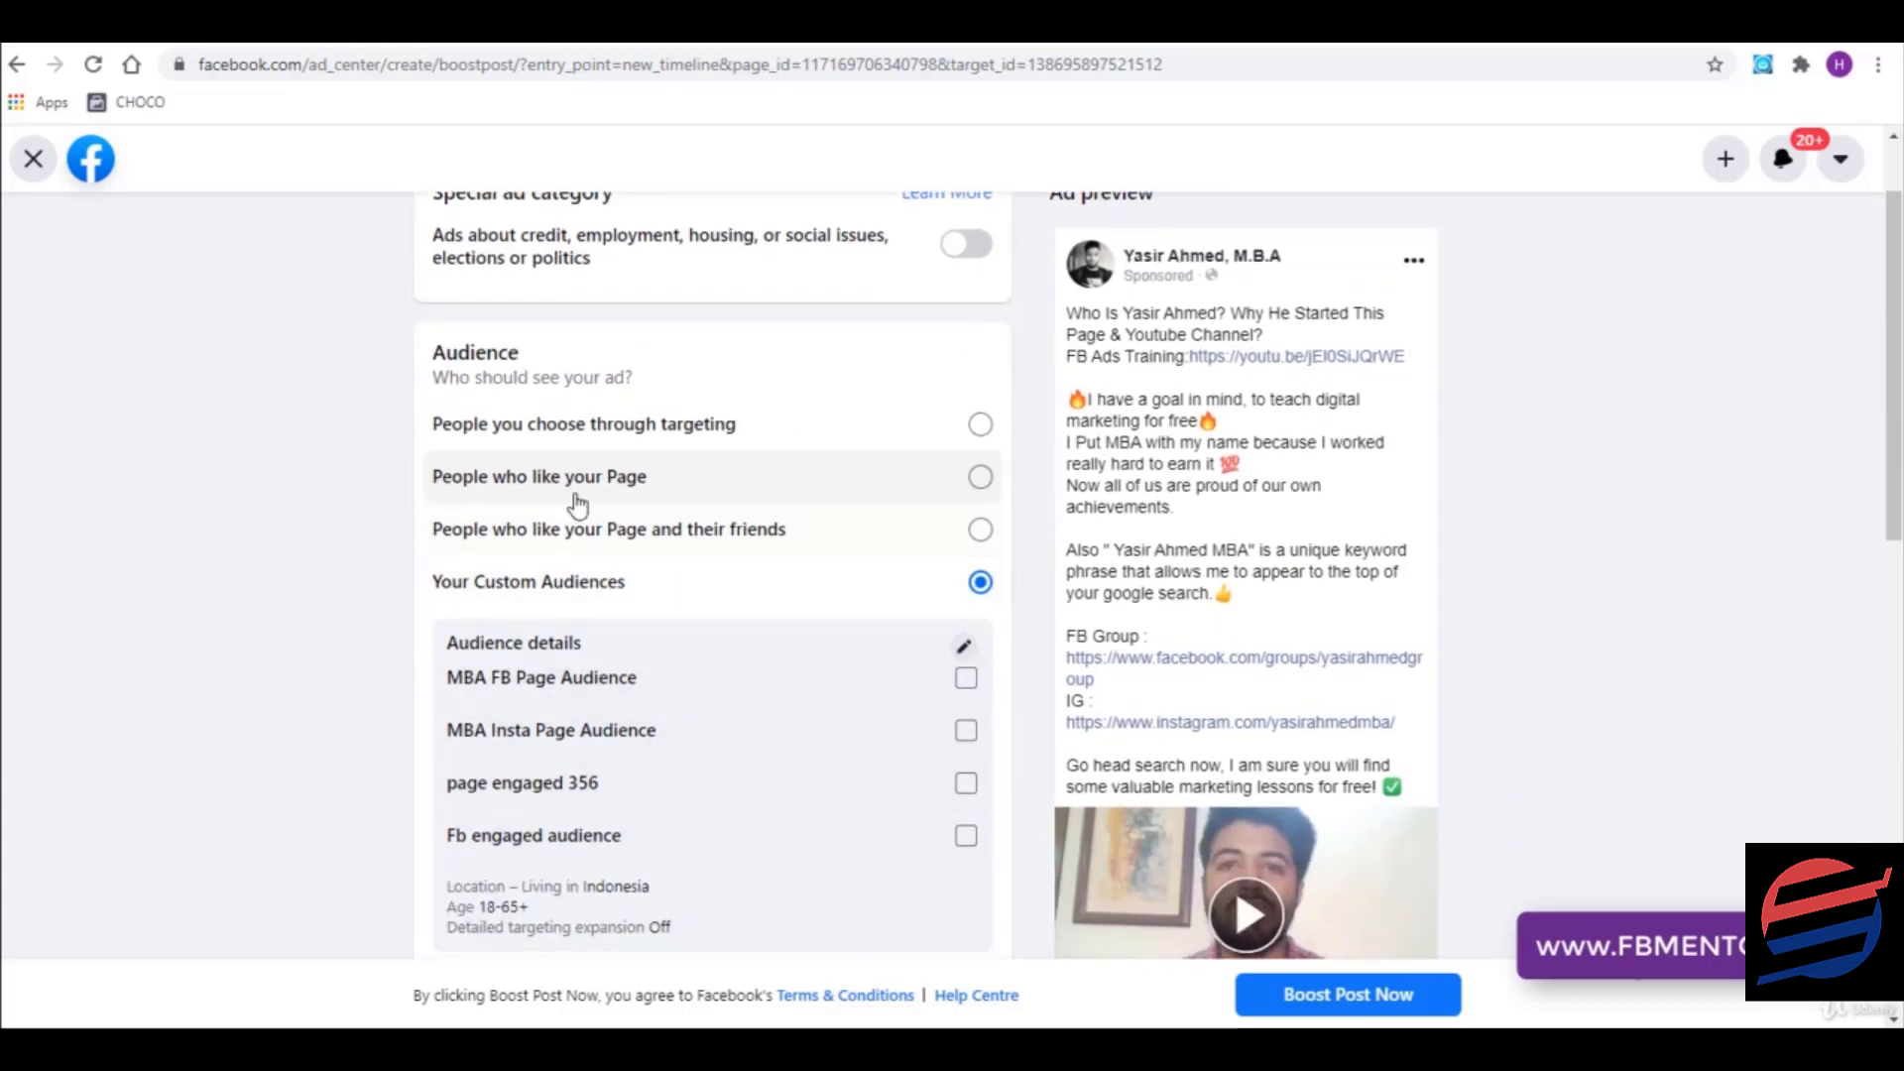
pyautogui.click(967, 495)
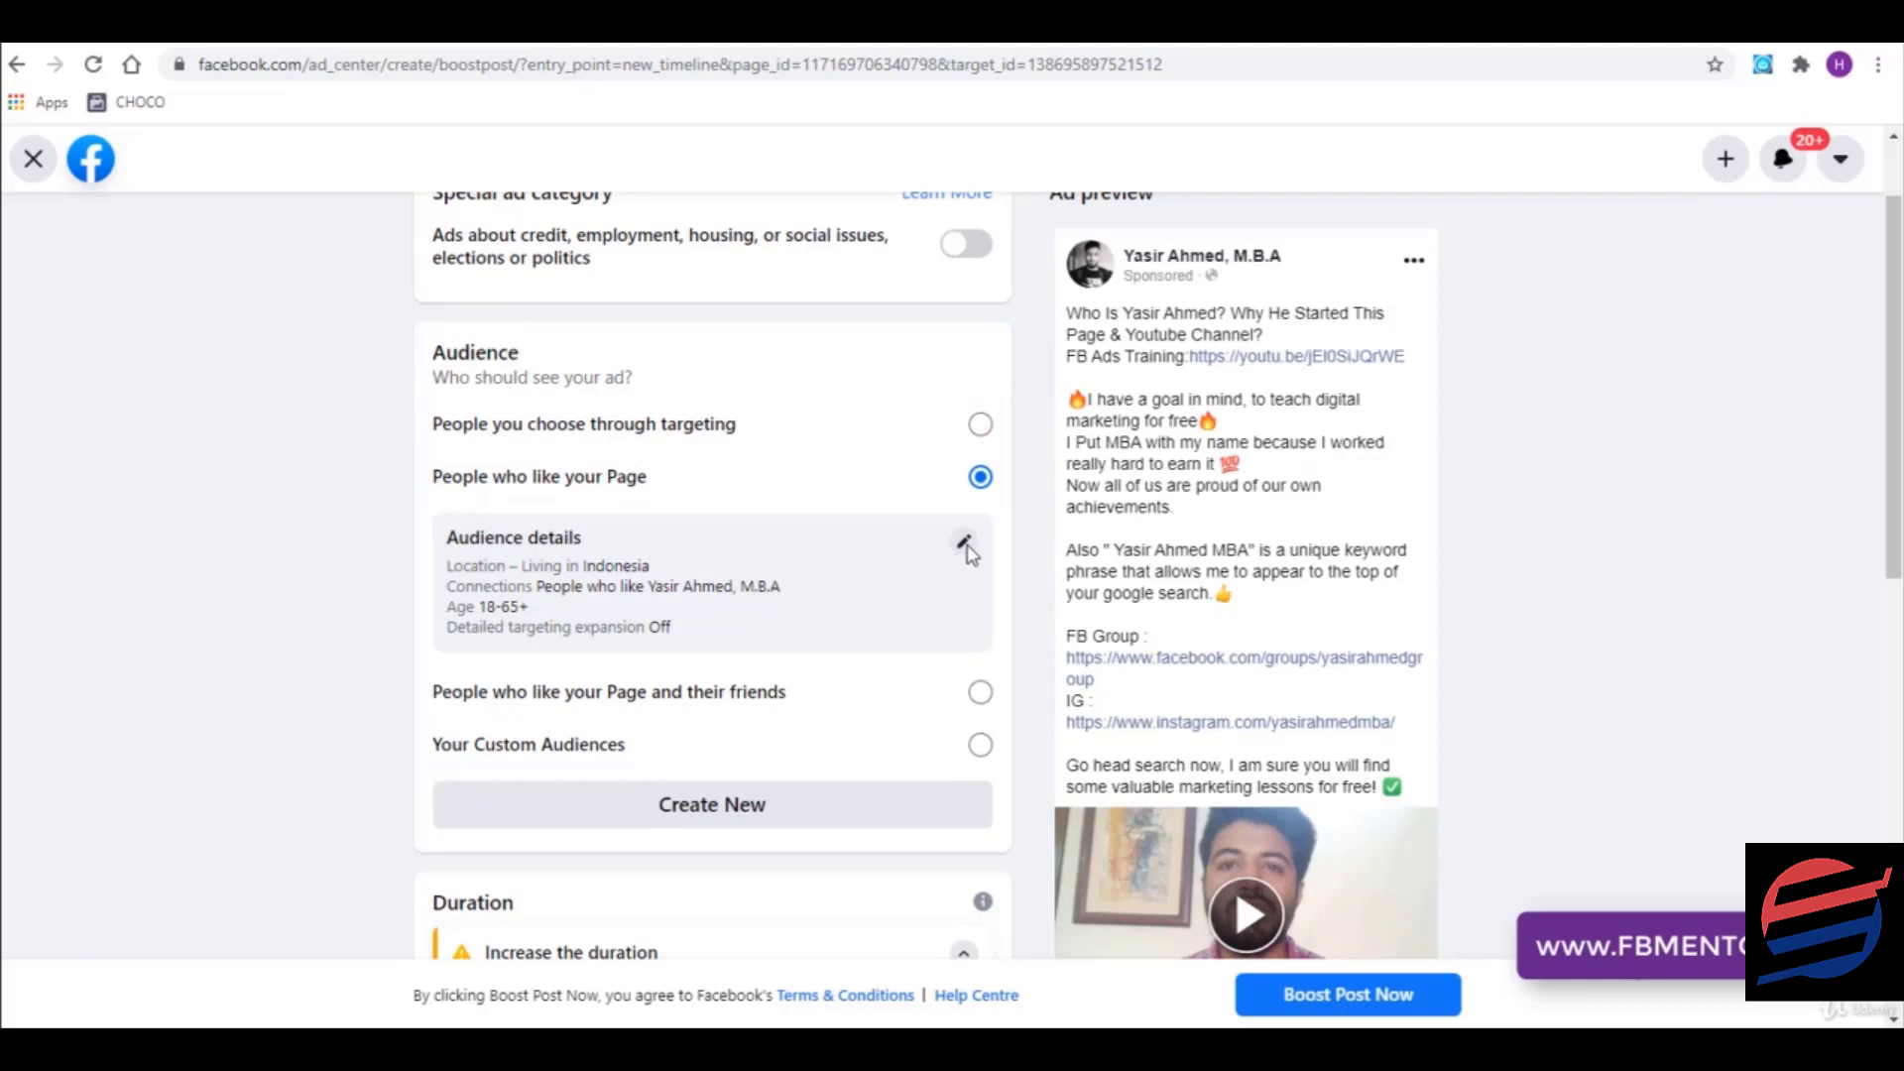
pyautogui.click(829, 824)
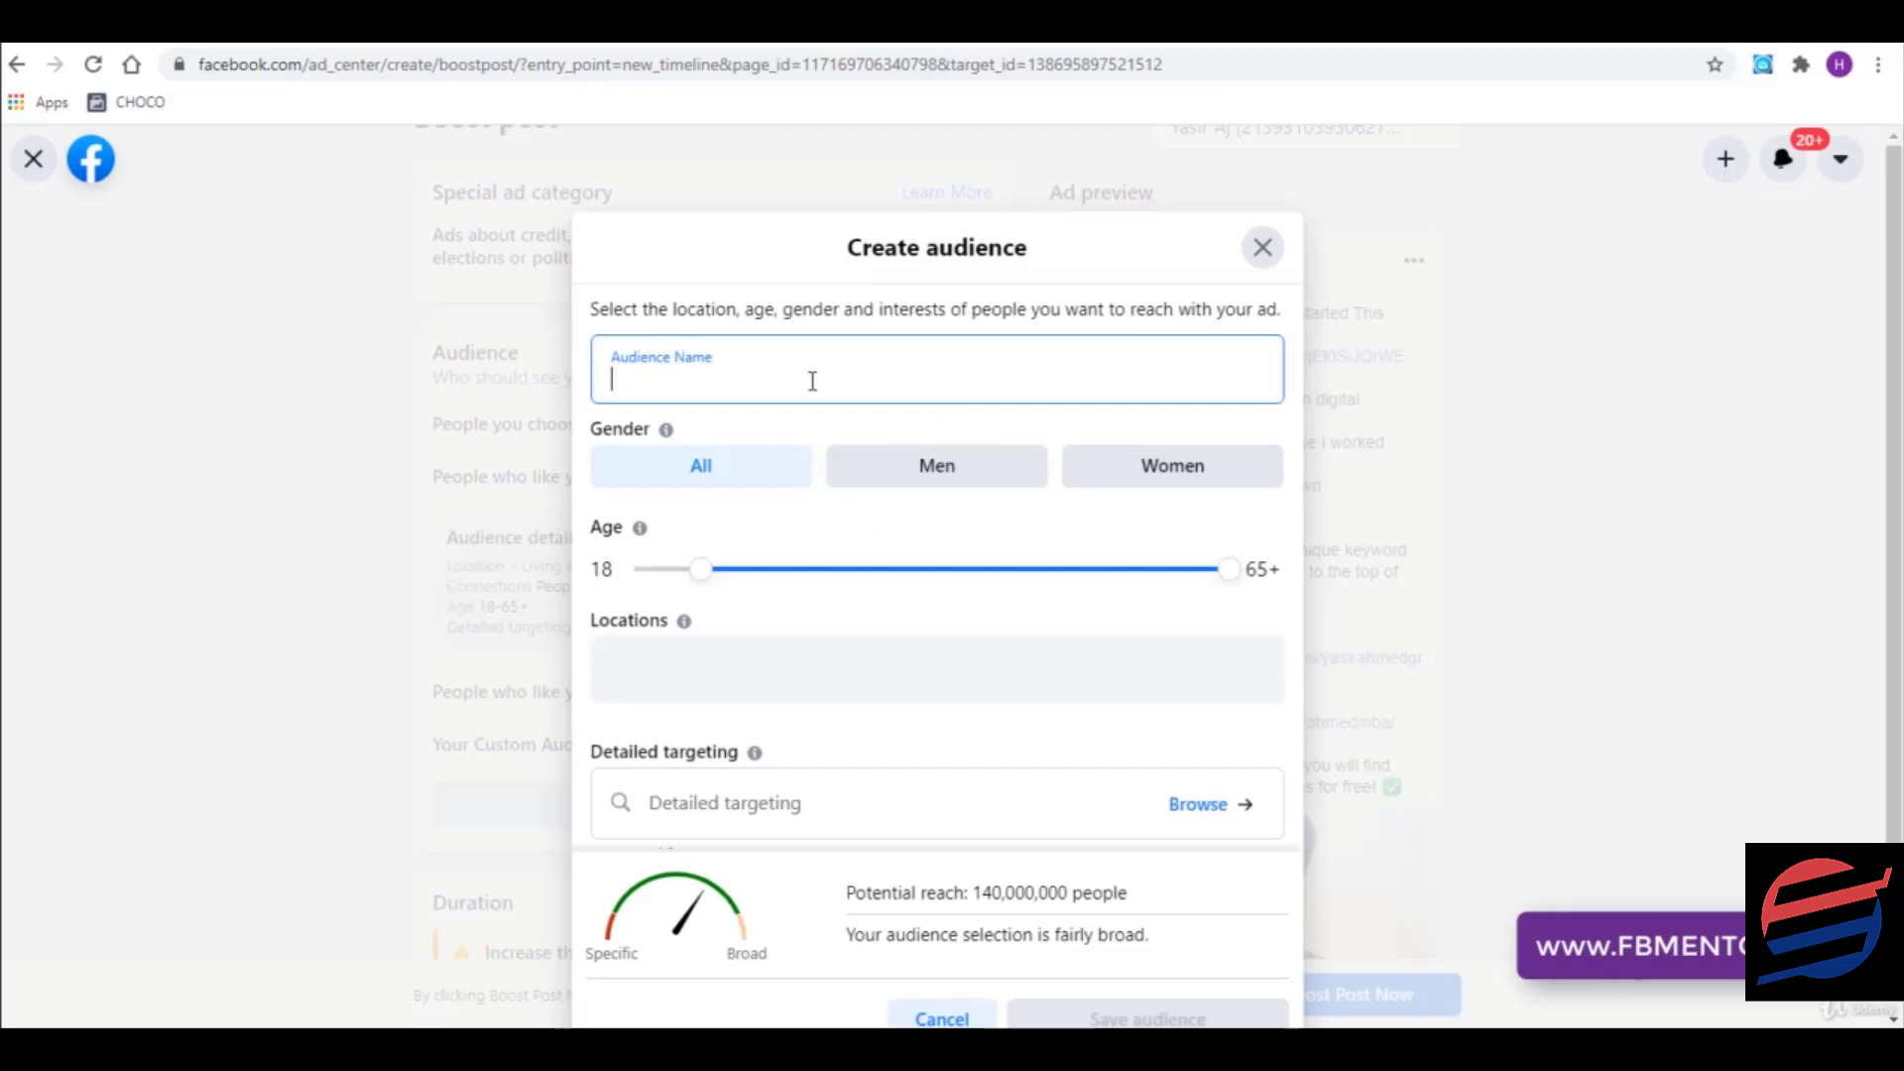
pyautogui.scroll(-2, 1071, 546)
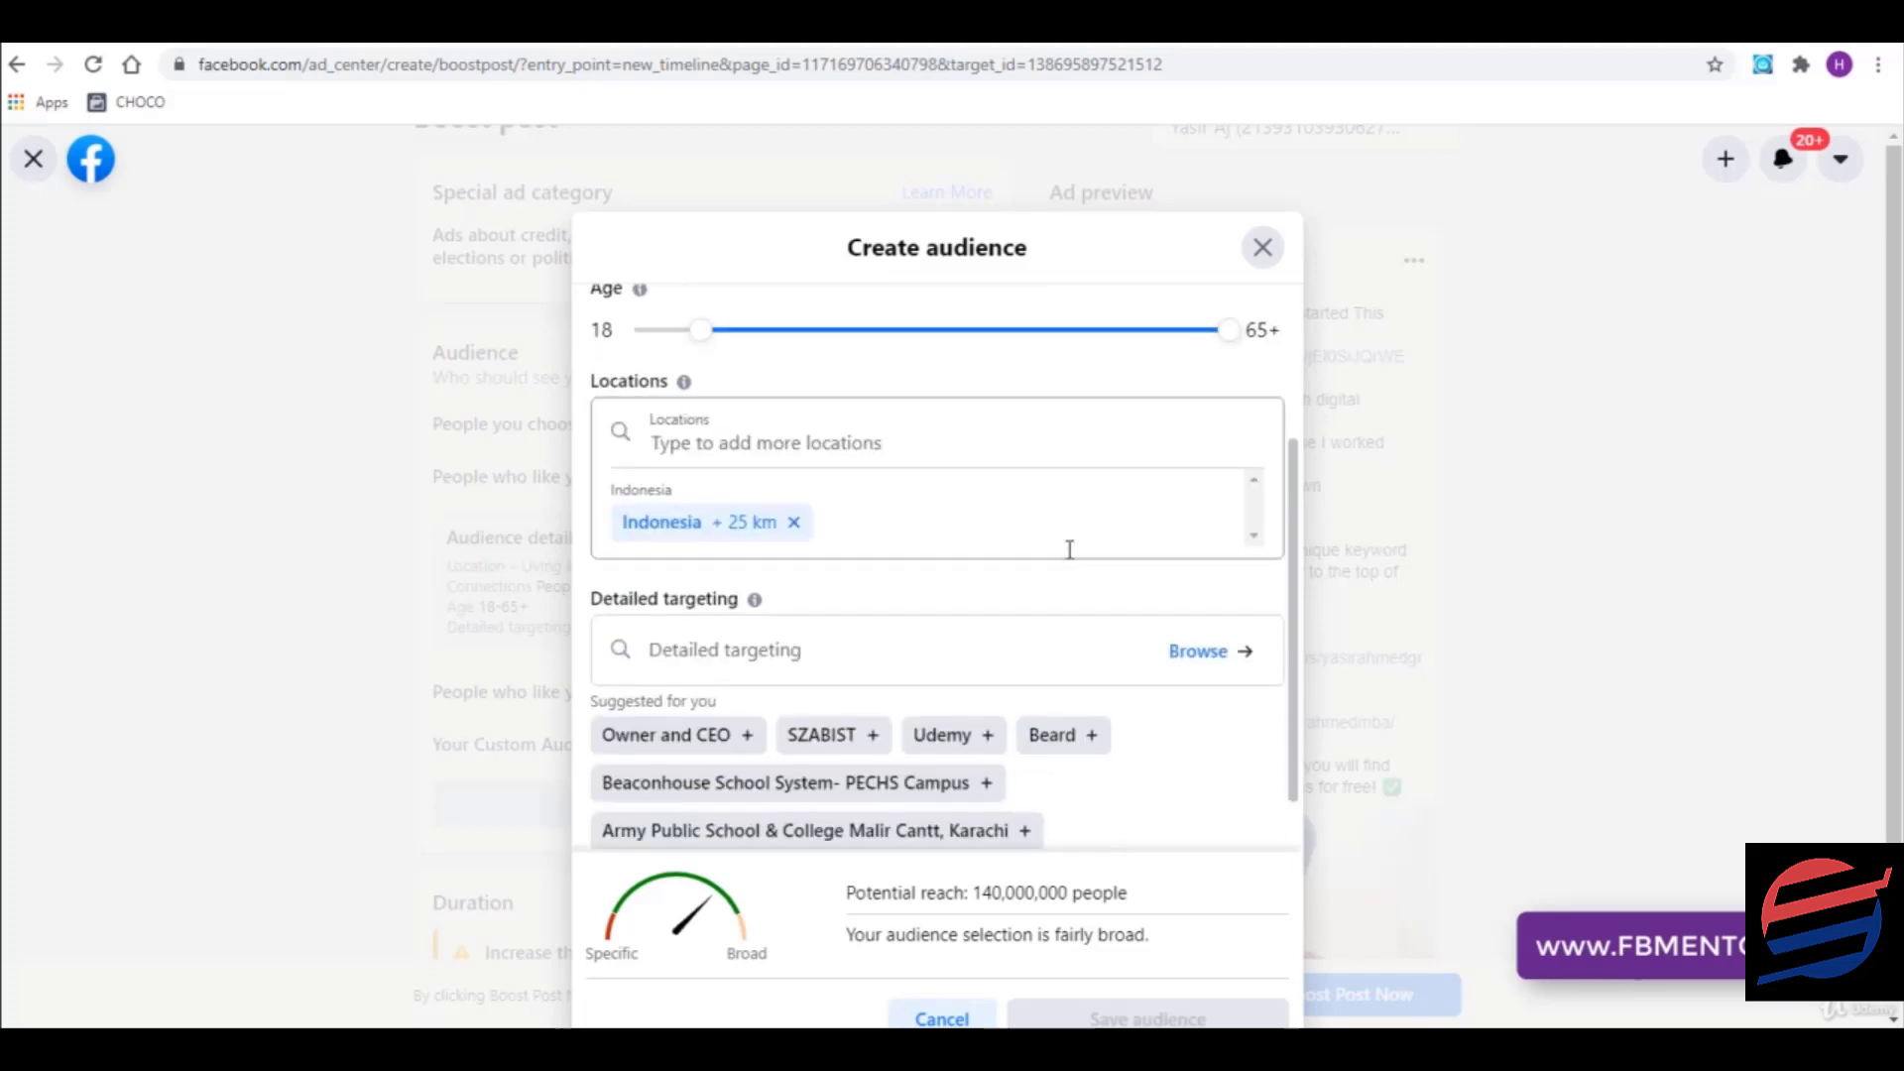
pyautogui.scroll(-1, 1069, 549)
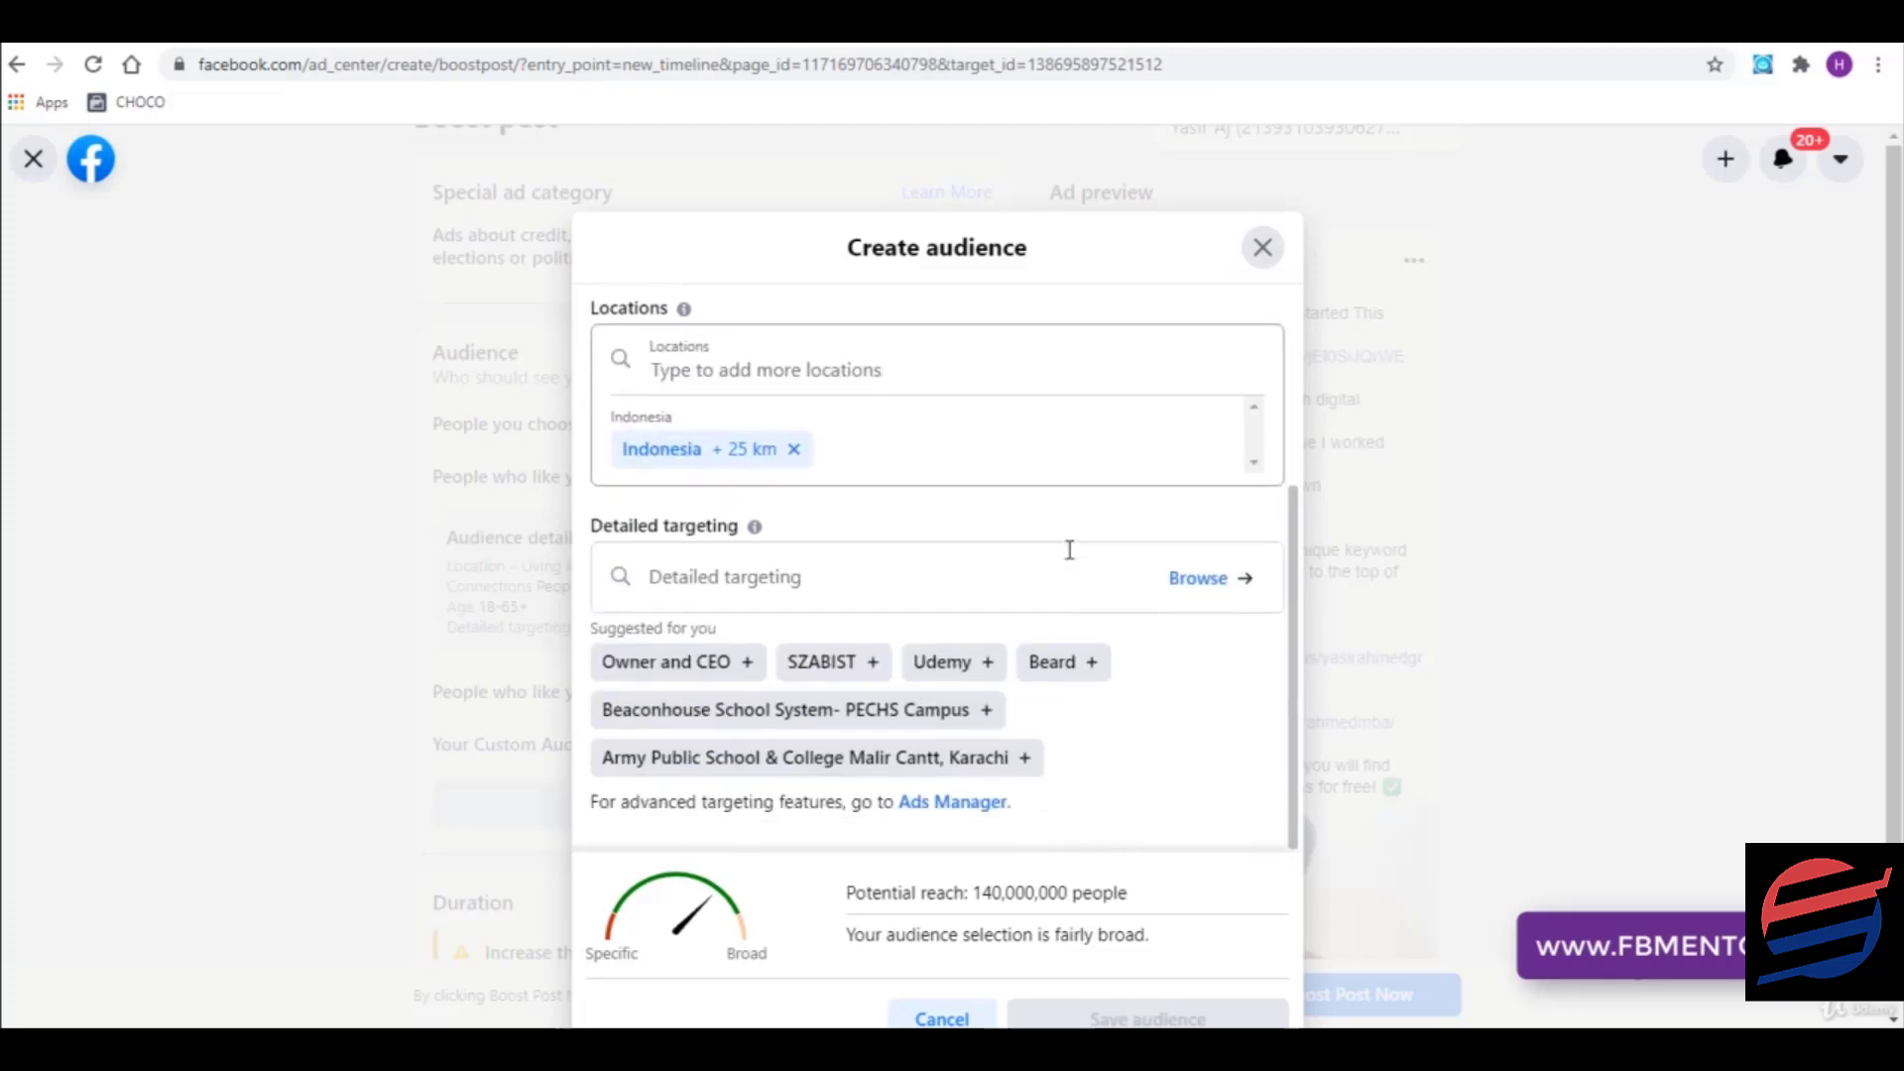
pyautogui.click(1261, 246)
pyautogui.click(1227, 526)
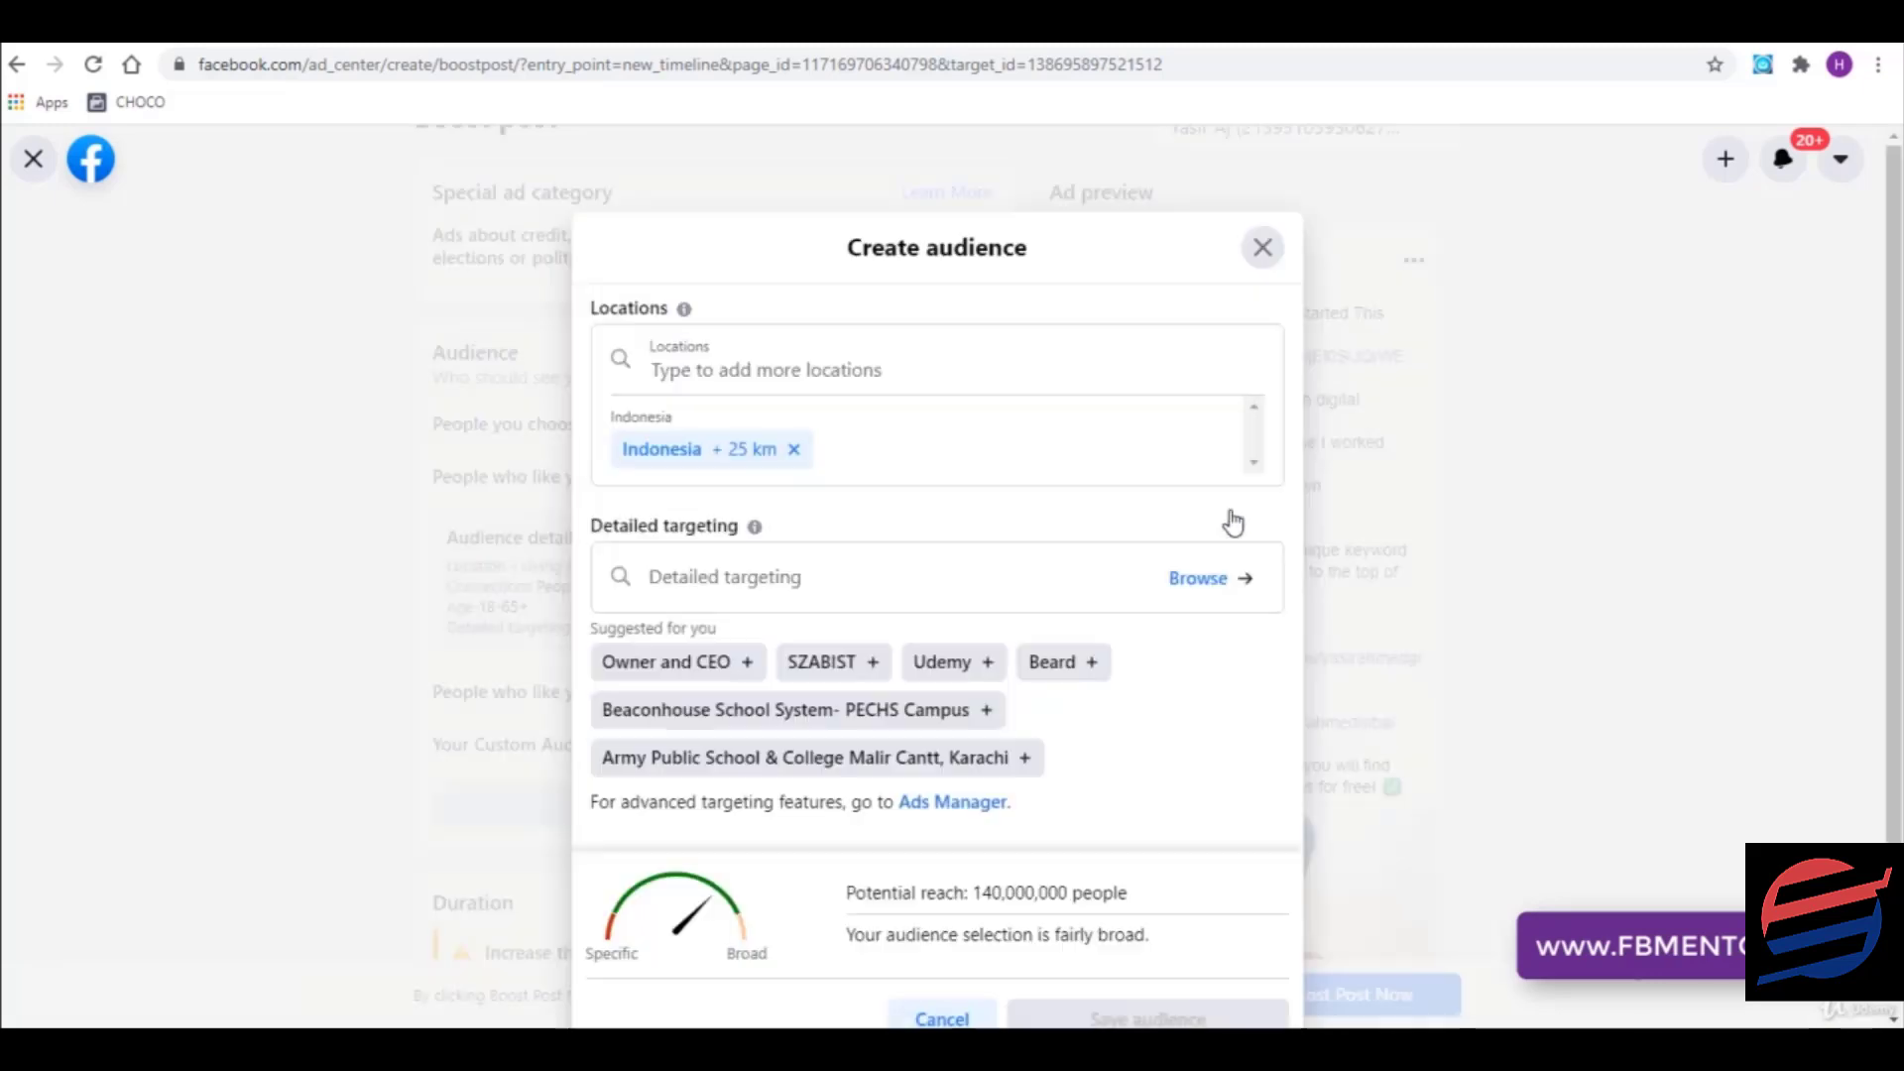
pyautogui.click(1260, 250)
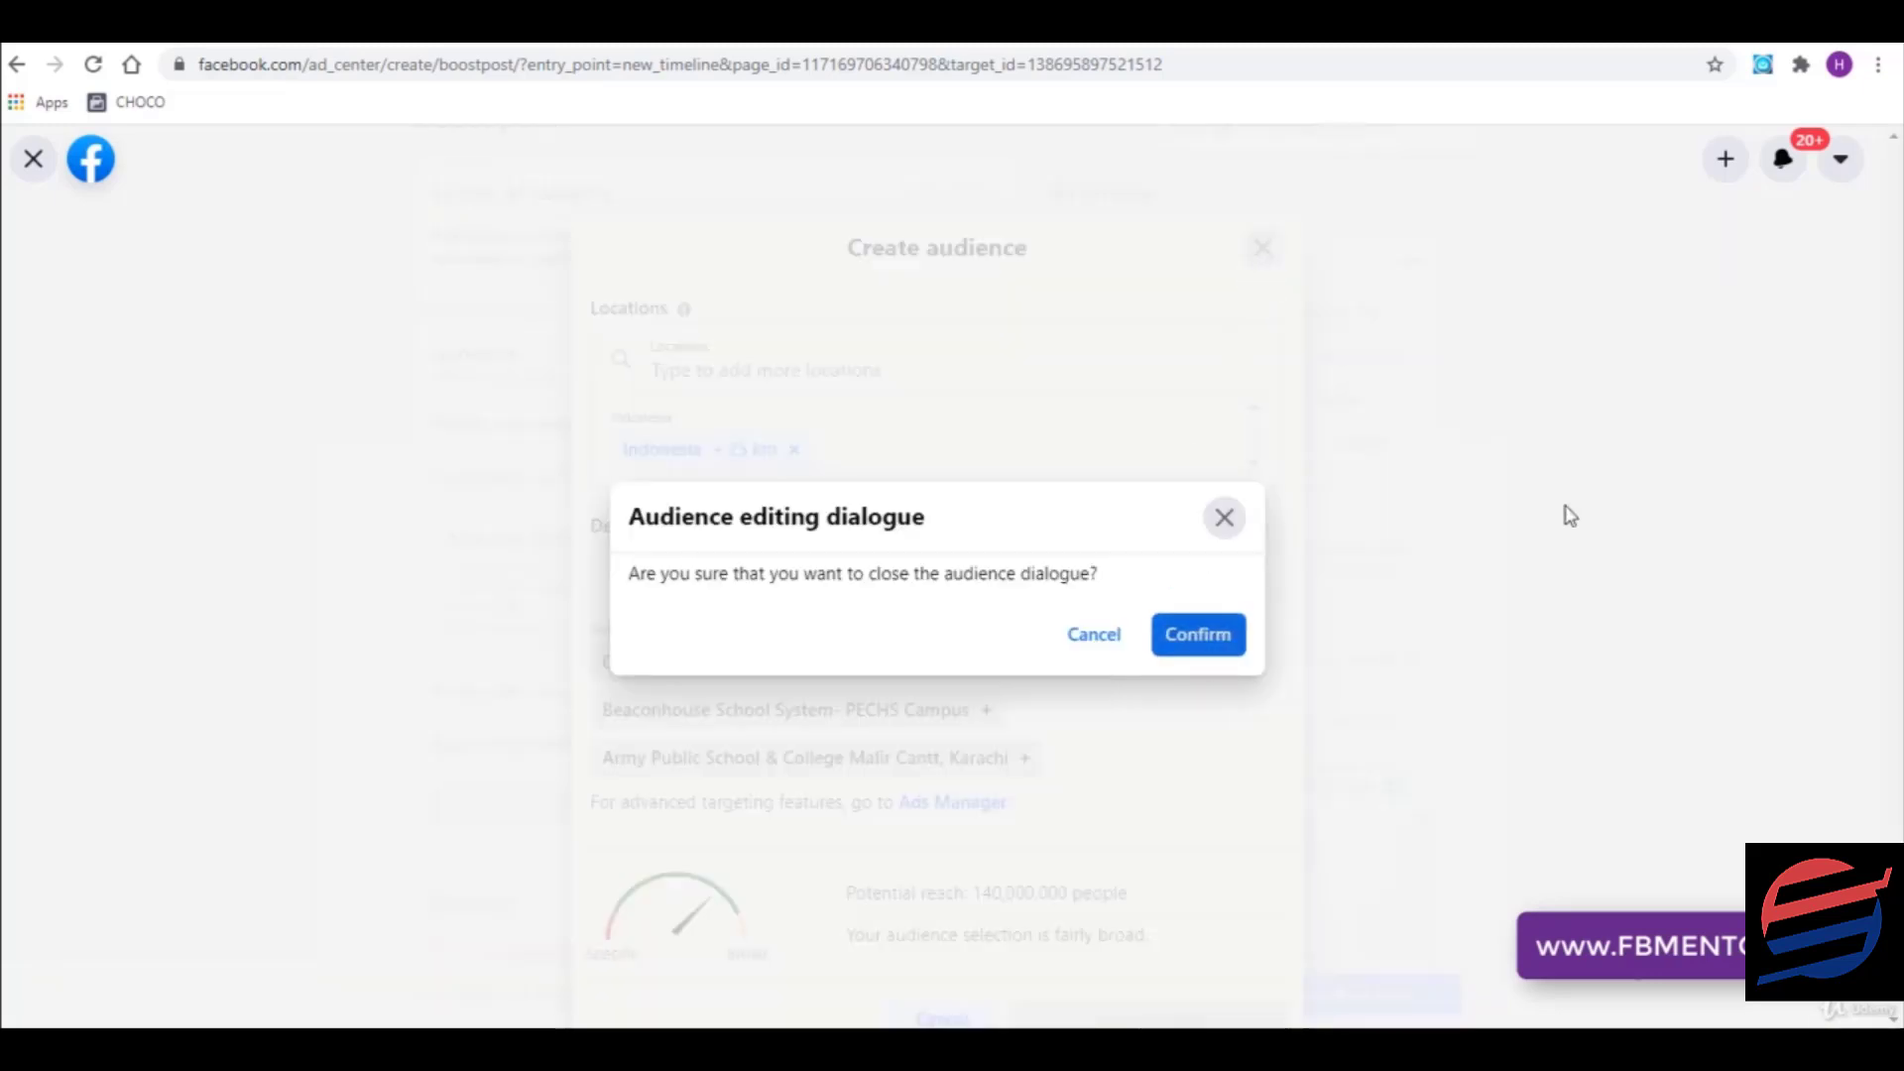
pyautogui.click(1198, 634)
pyautogui.scroll(-5, 1032, 635)
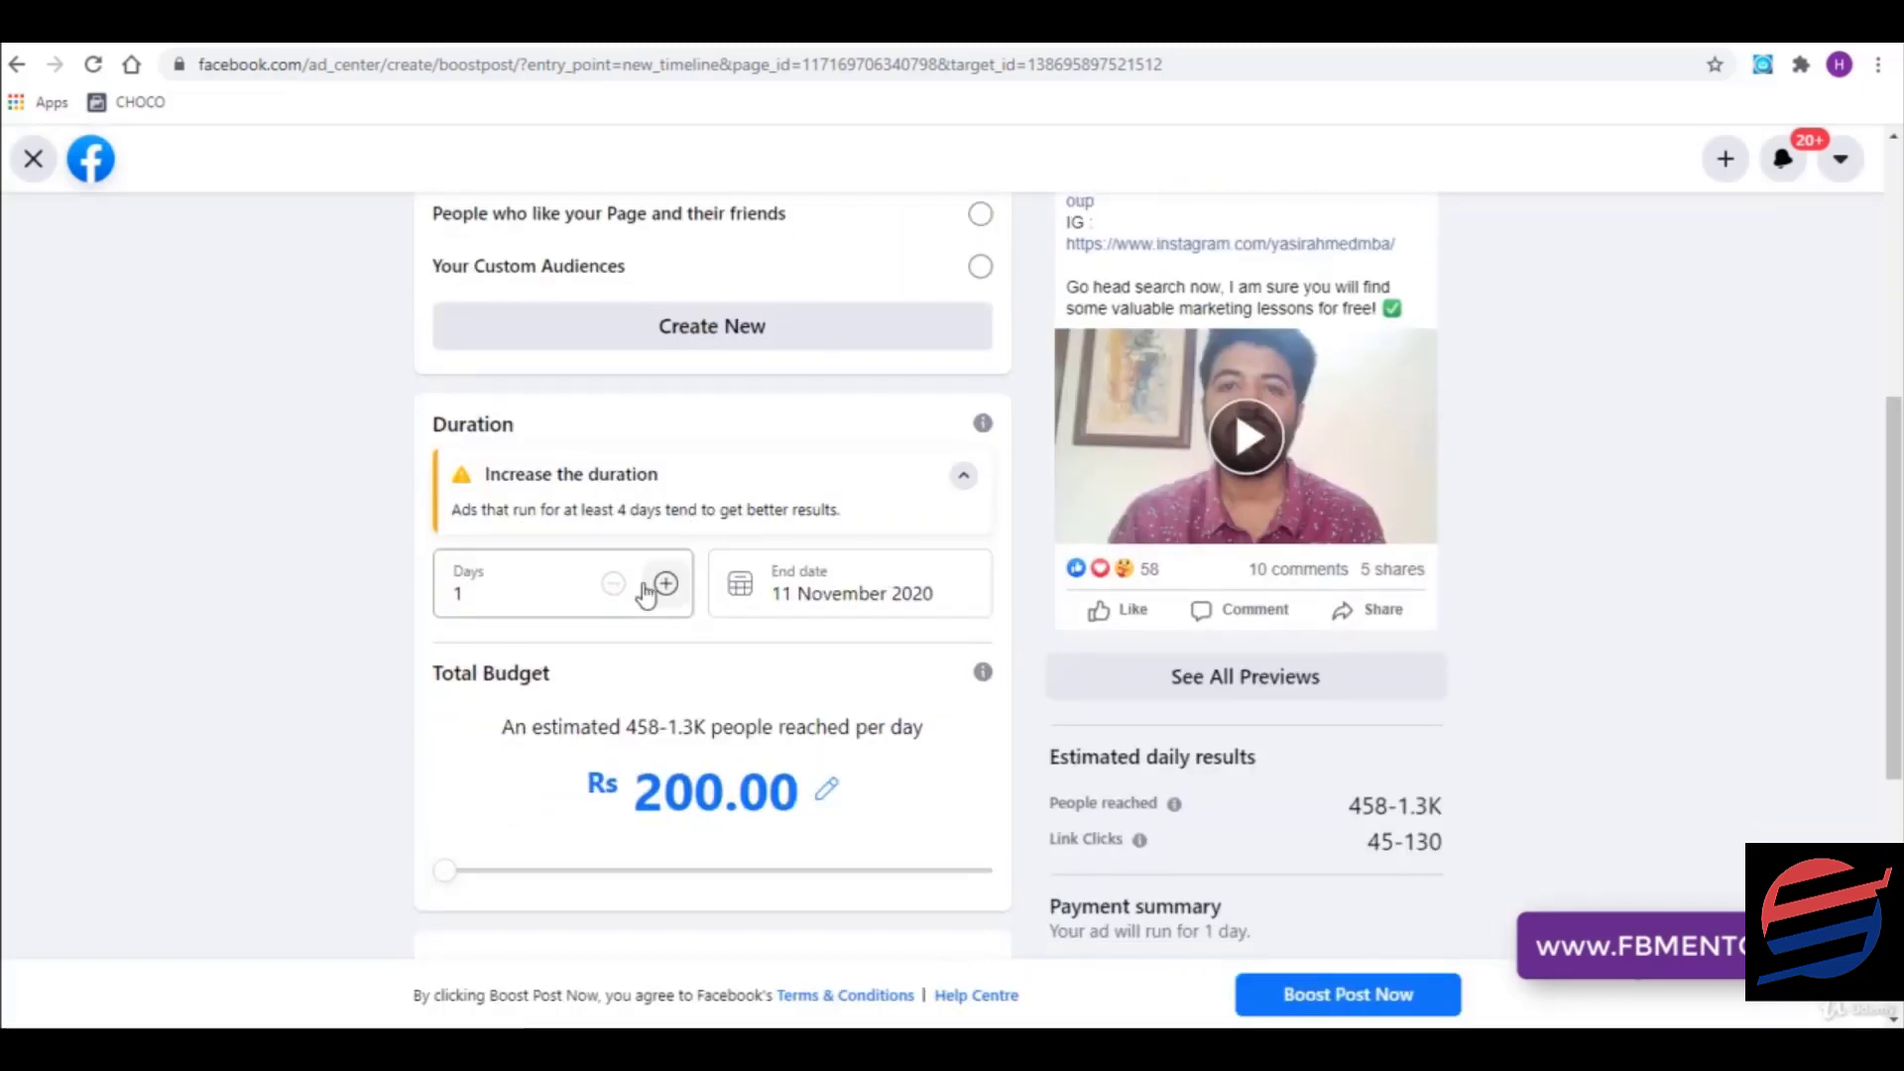
pyautogui.scroll(-3, 881, 536)
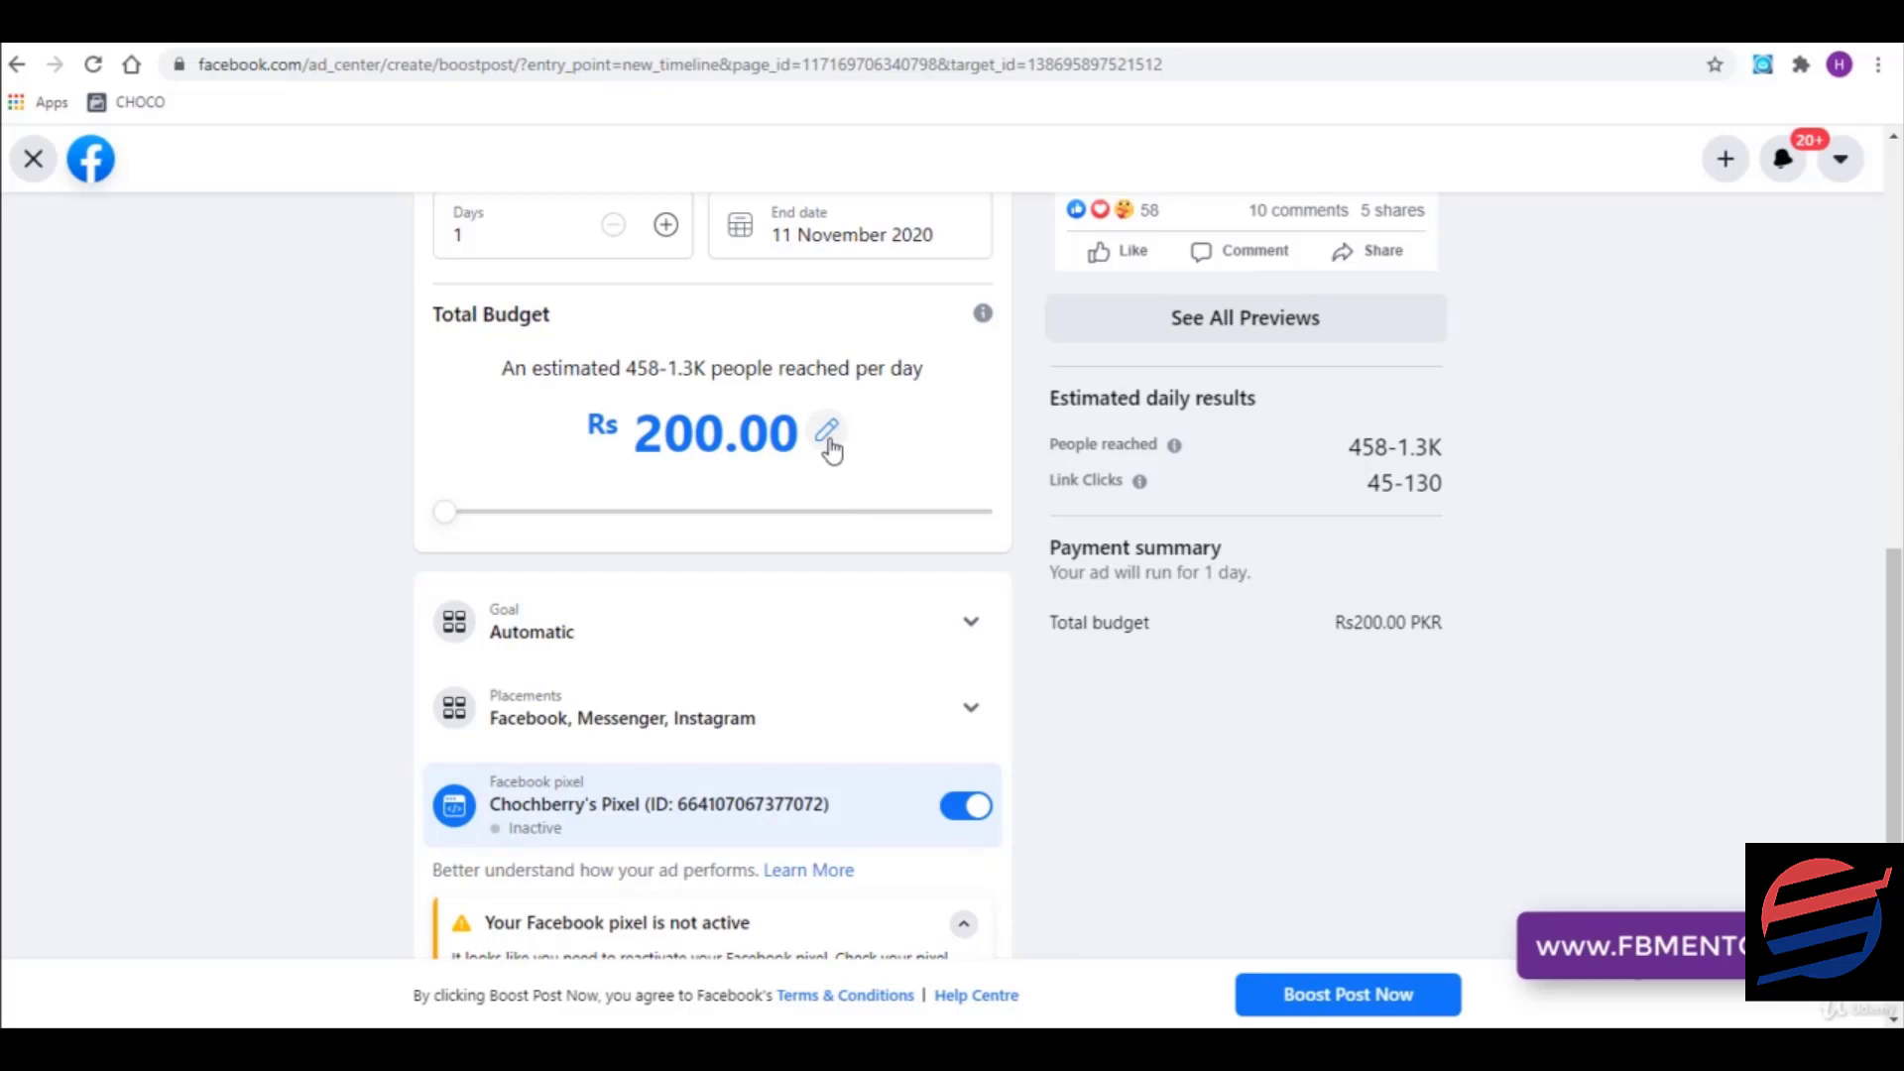
# - Change the Total Budget from 200.00 to 180.00 and review the boost form
pyautogui.click(827, 431)
pyautogui.doubleClick(743, 437)
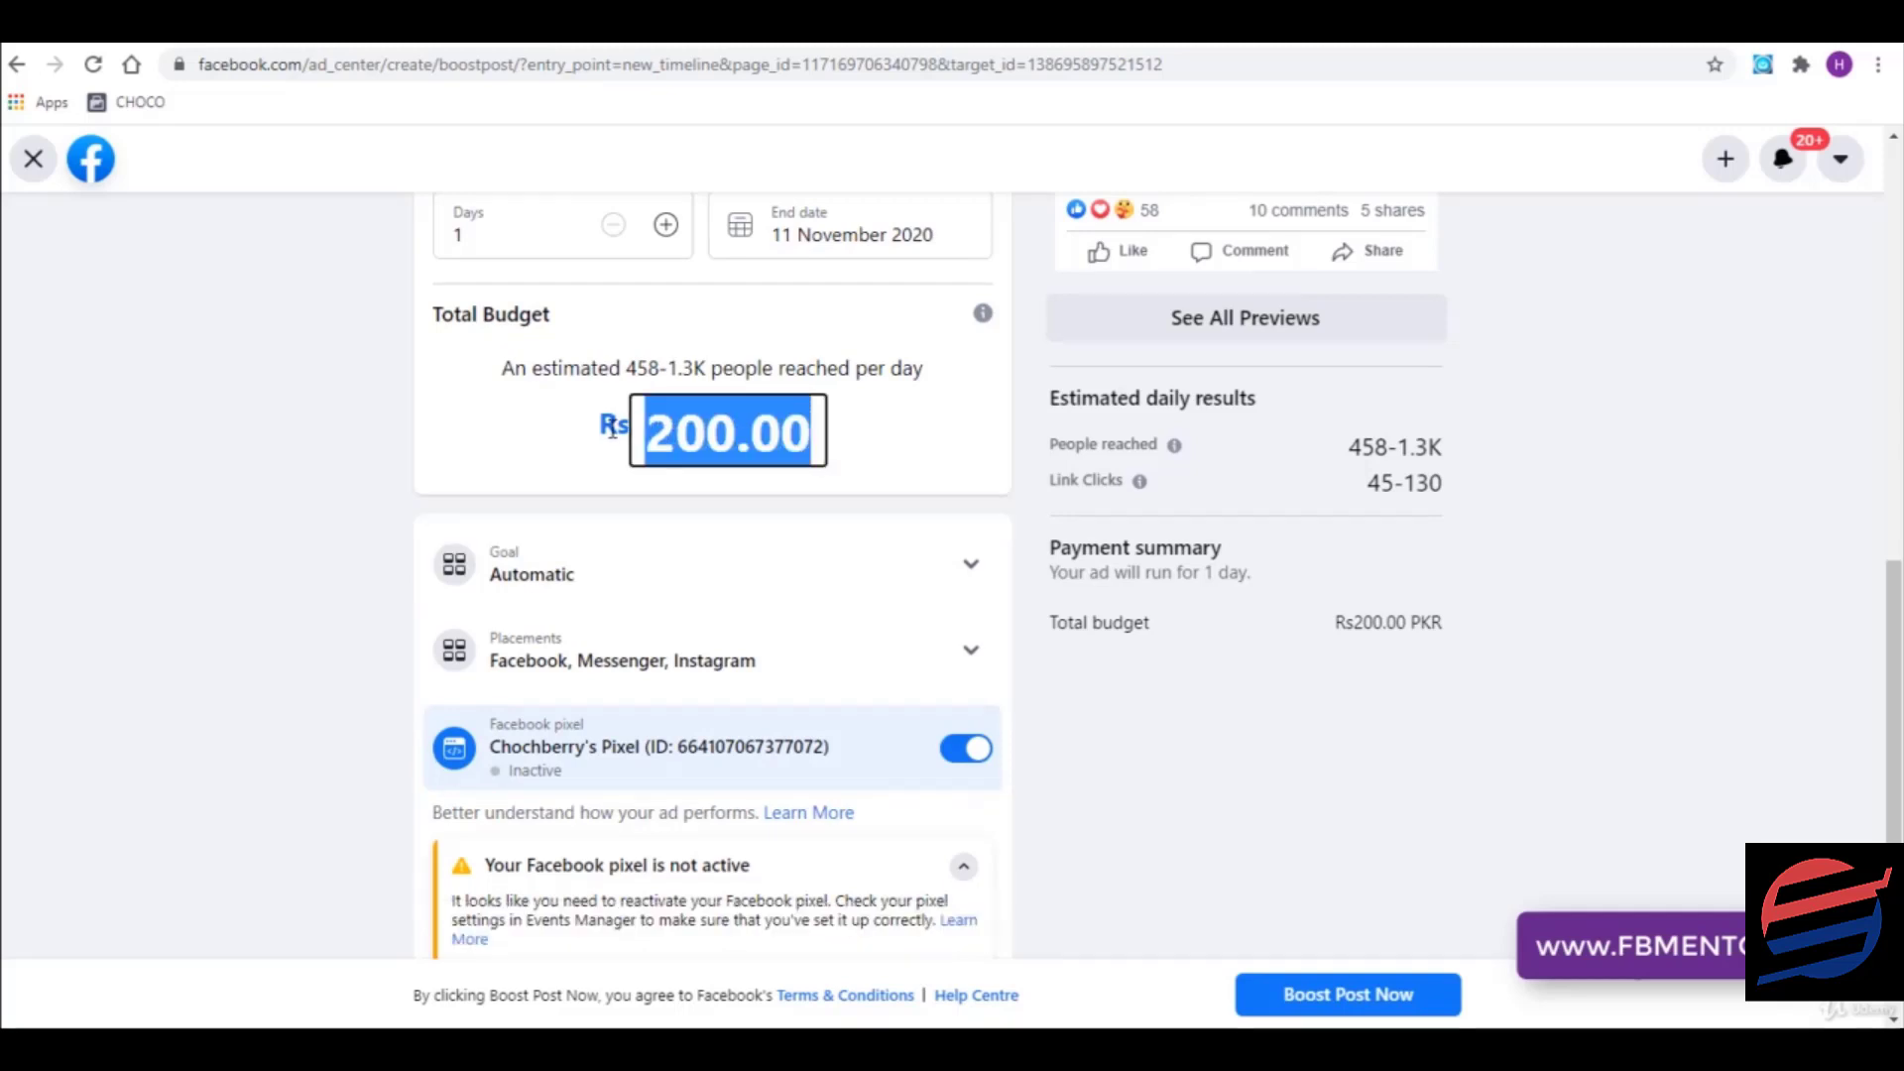
pyautogui.write('180')
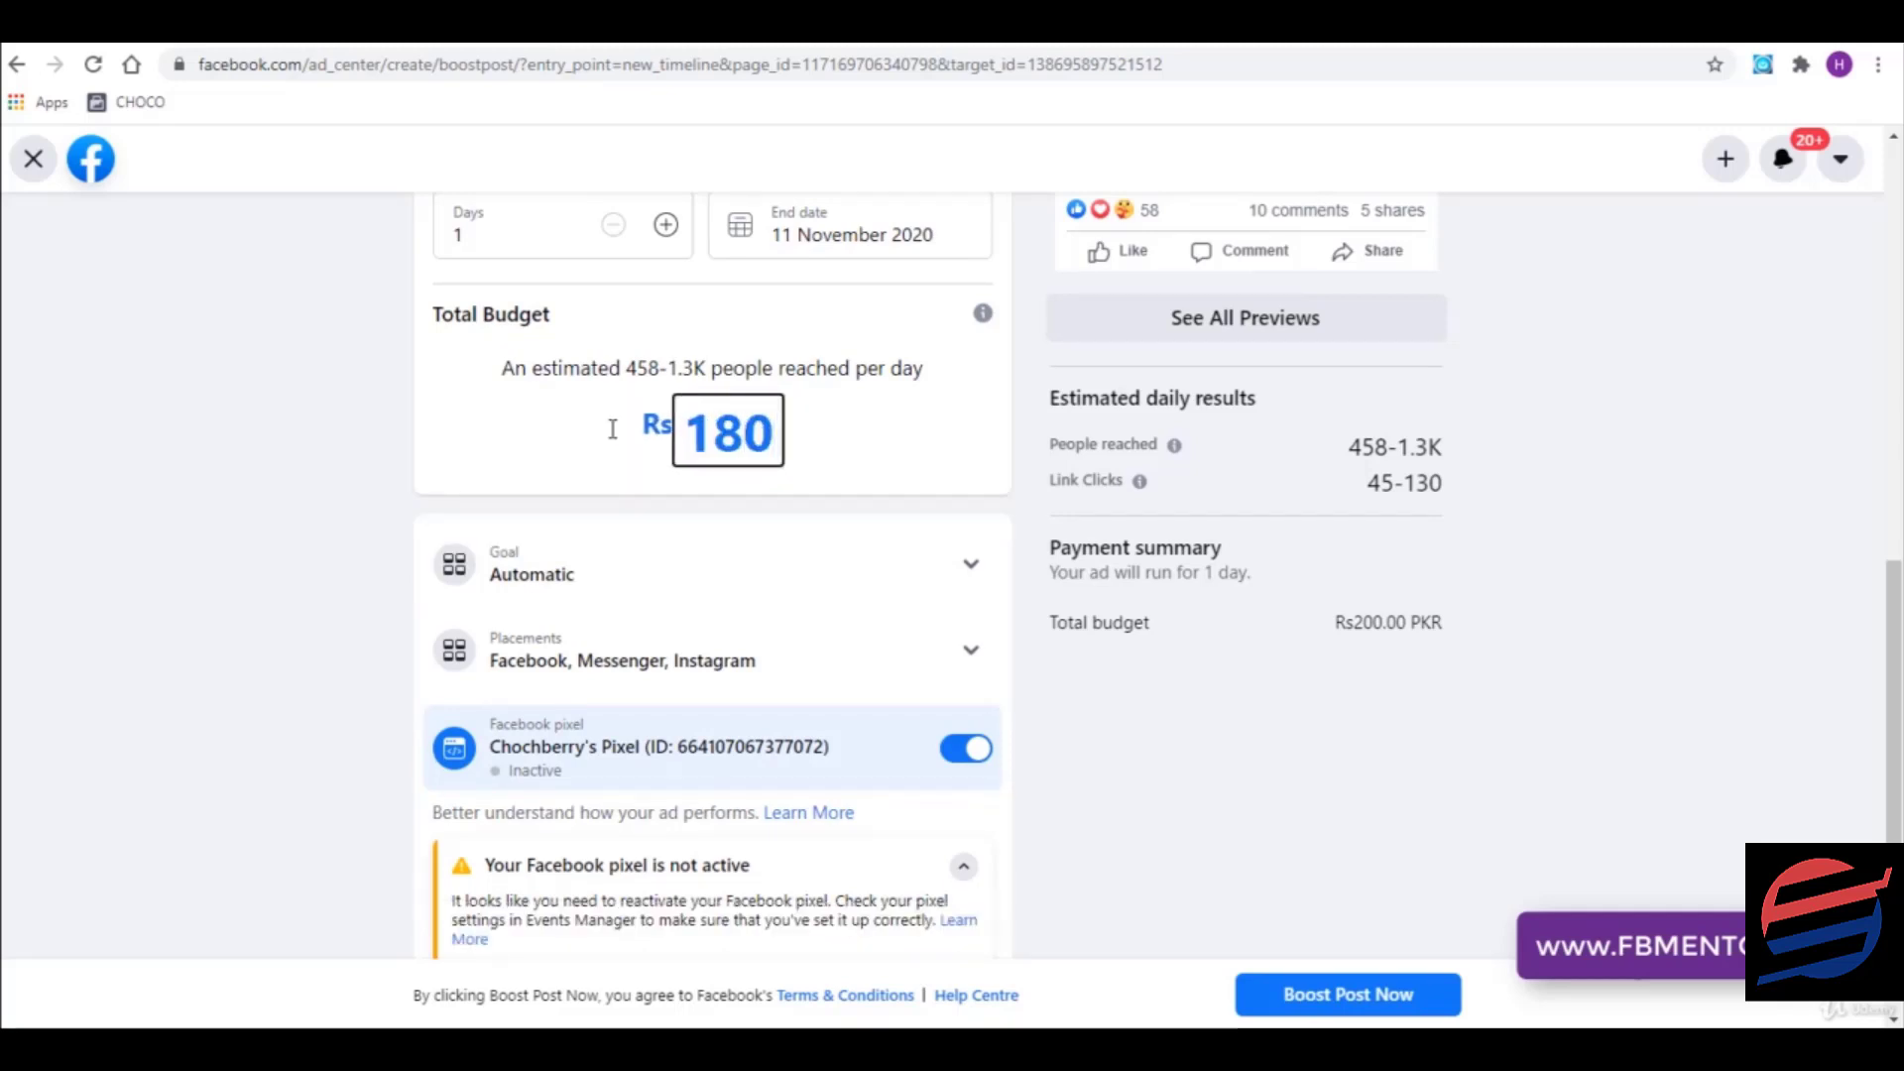
pyautogui.click(867, 563)
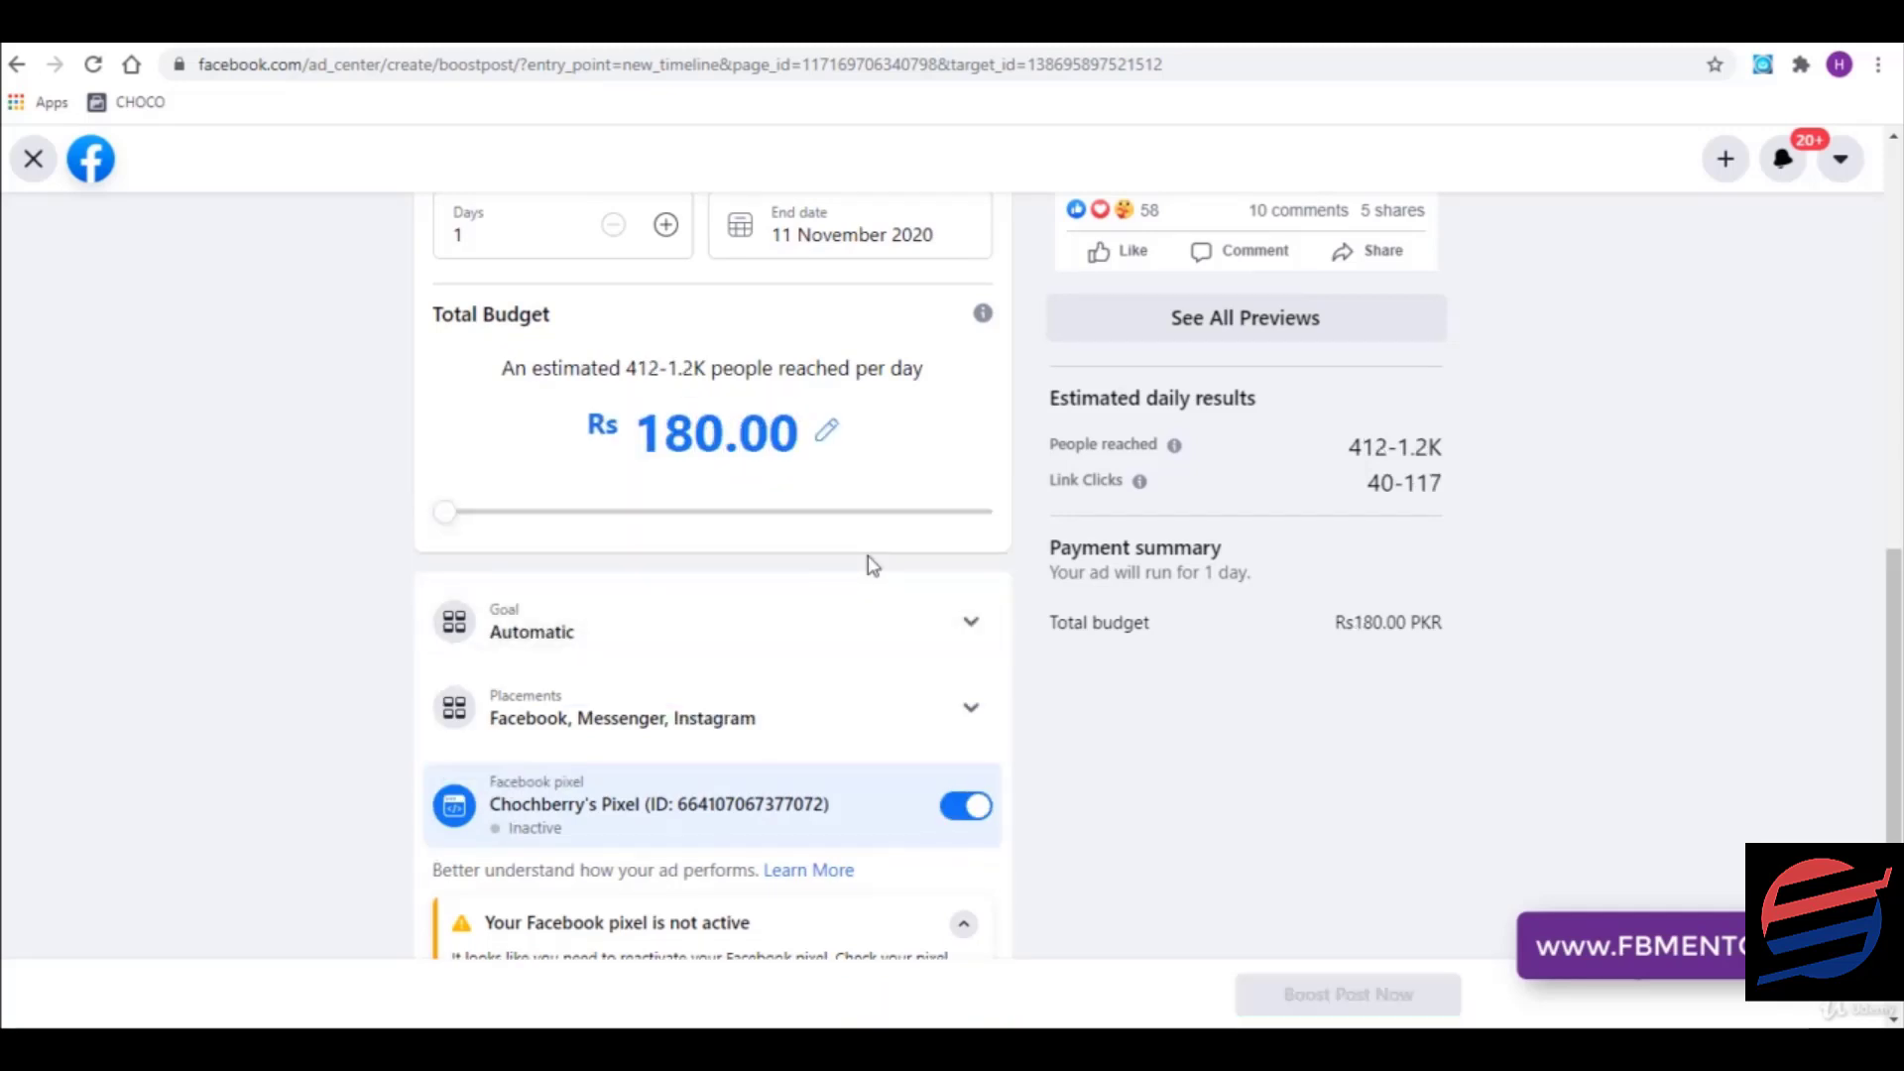
pyautogui.click(640, 428)
pyautogui.click(928, 526)
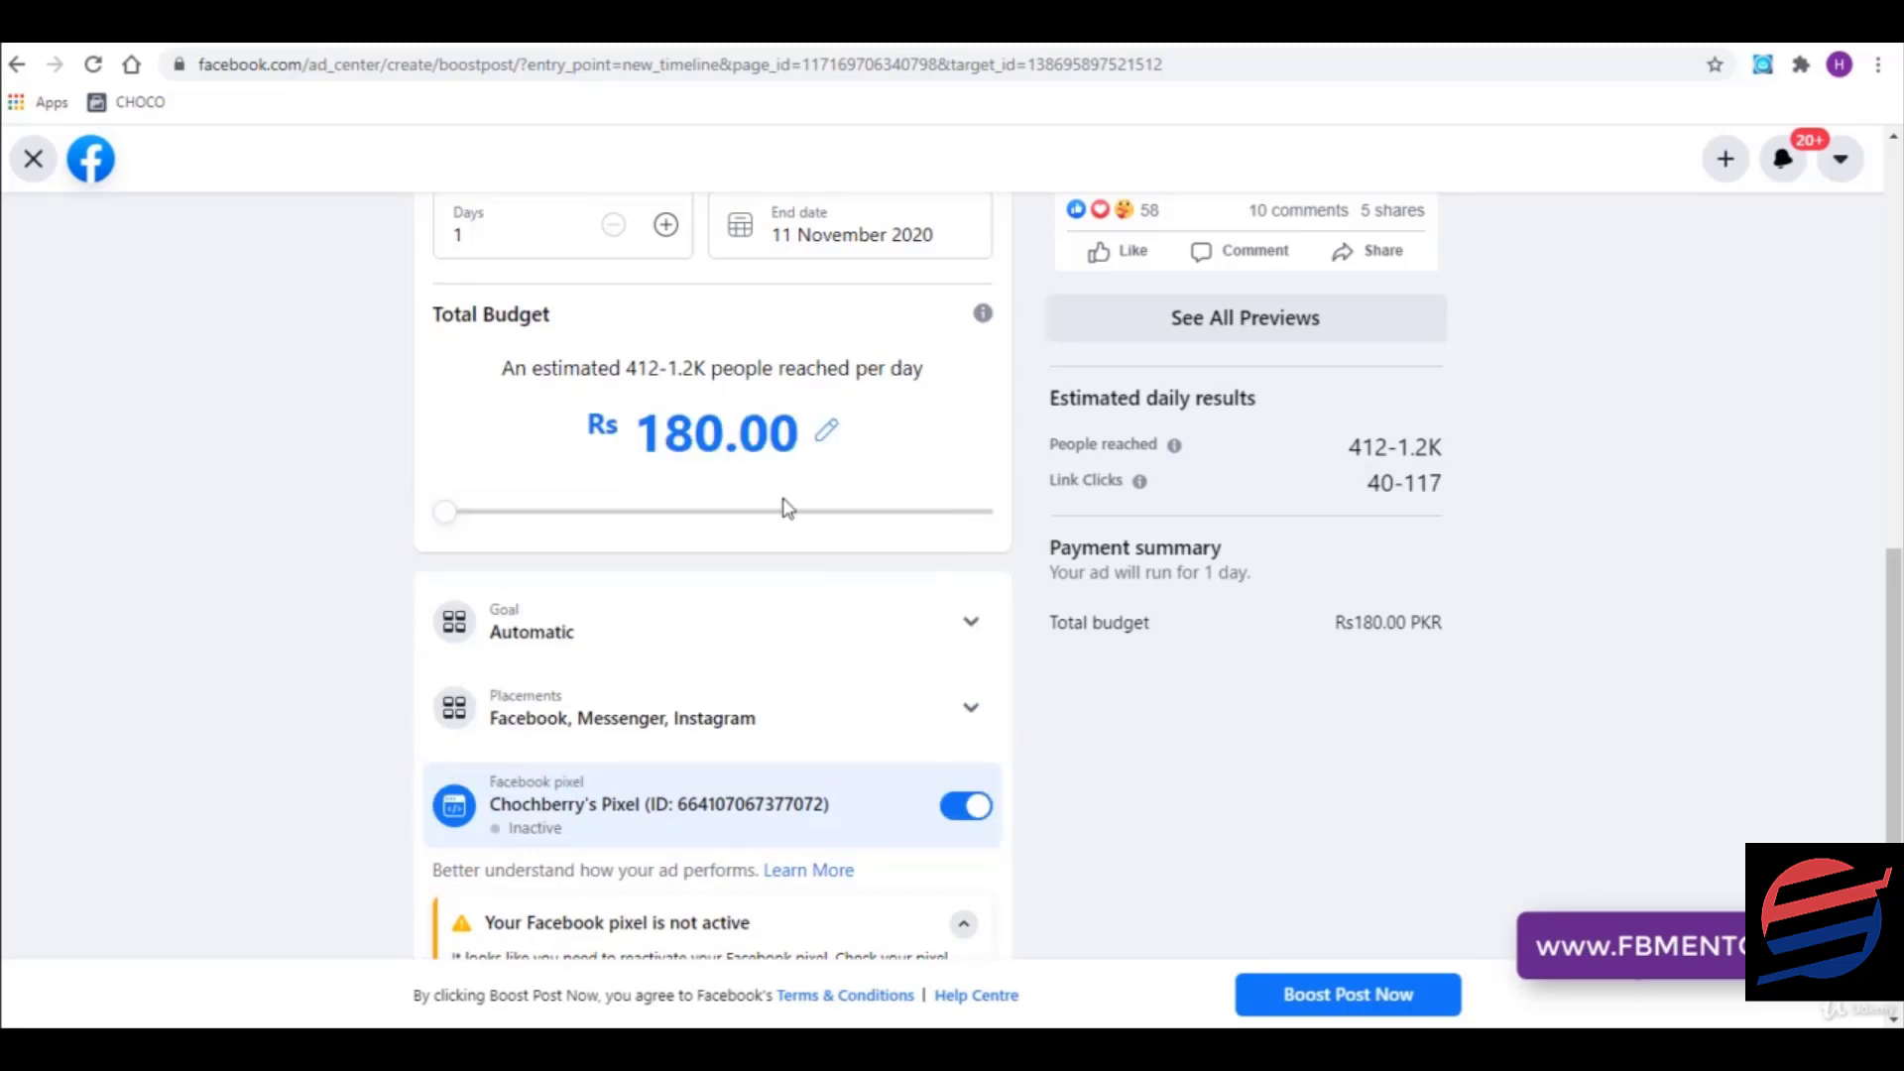
pyautogui.scroll(-2, 1037, 517)
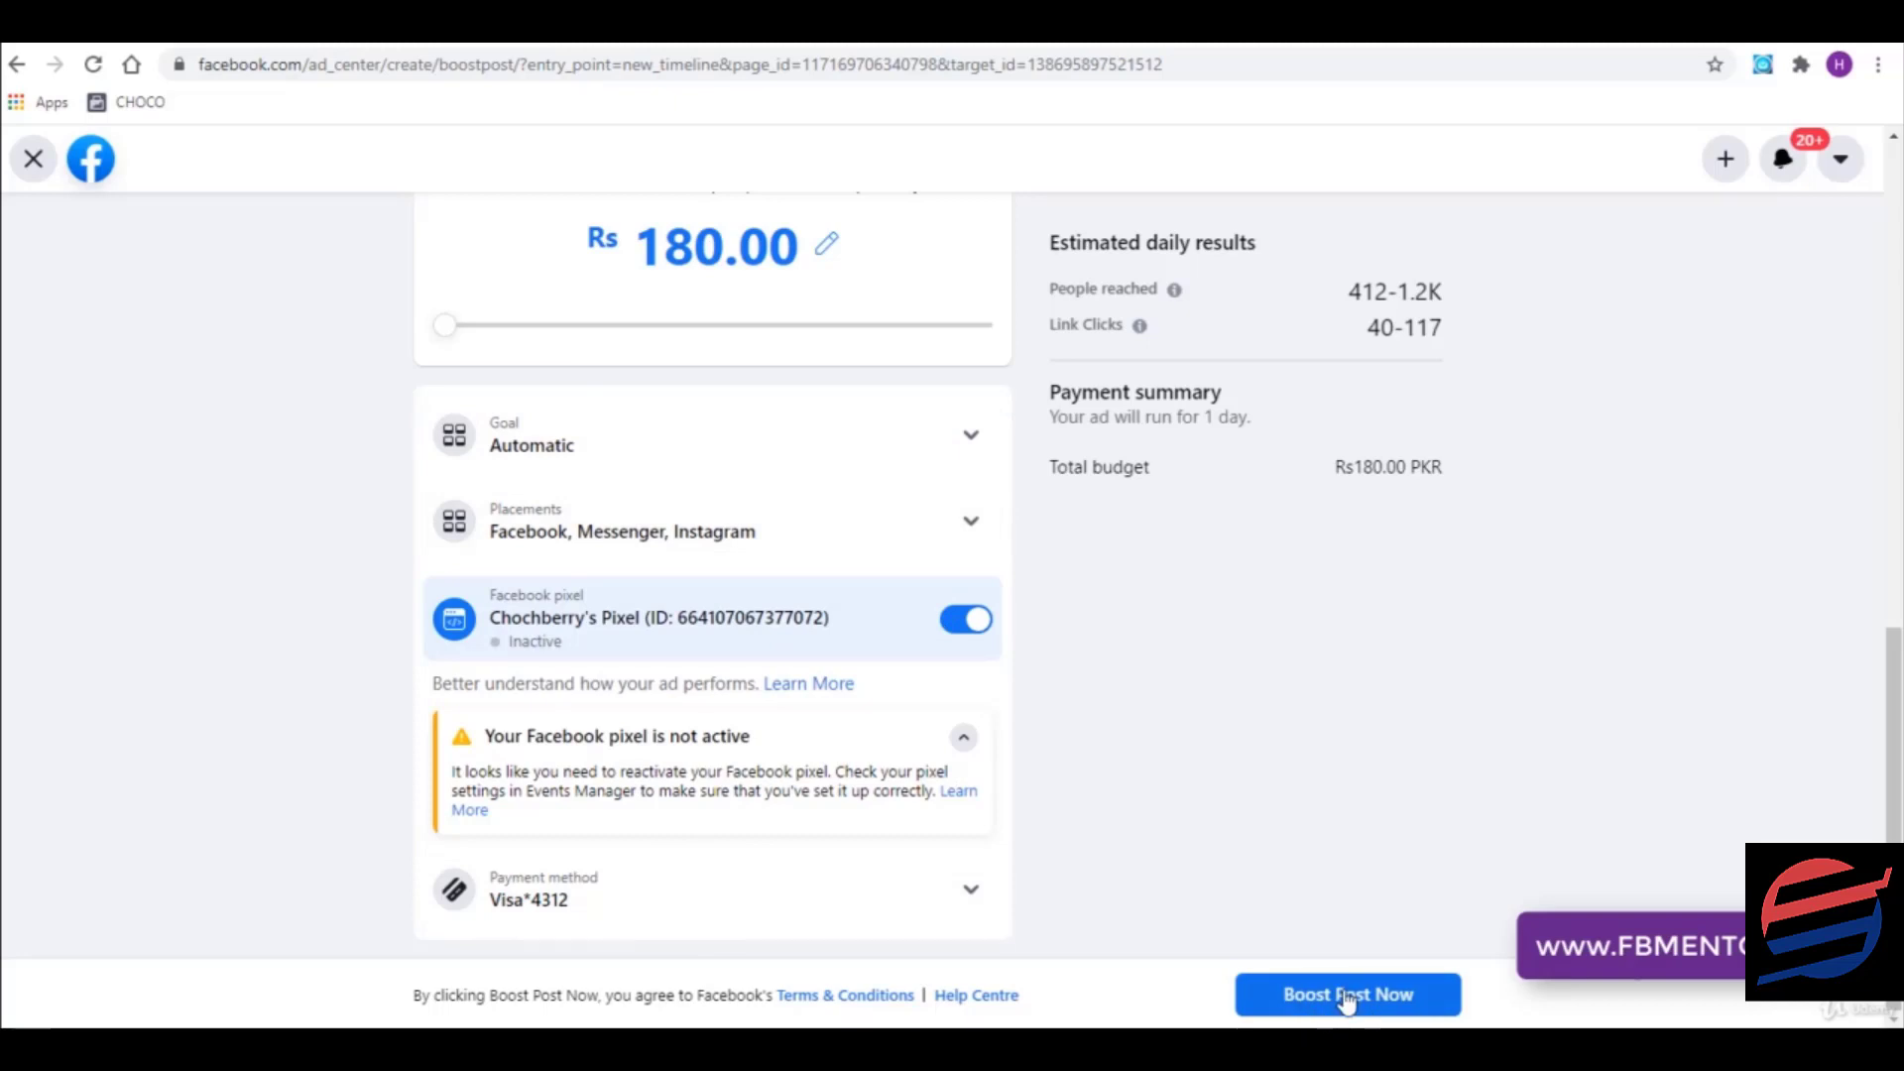
pyautogui.scroll(15, 969, 837)
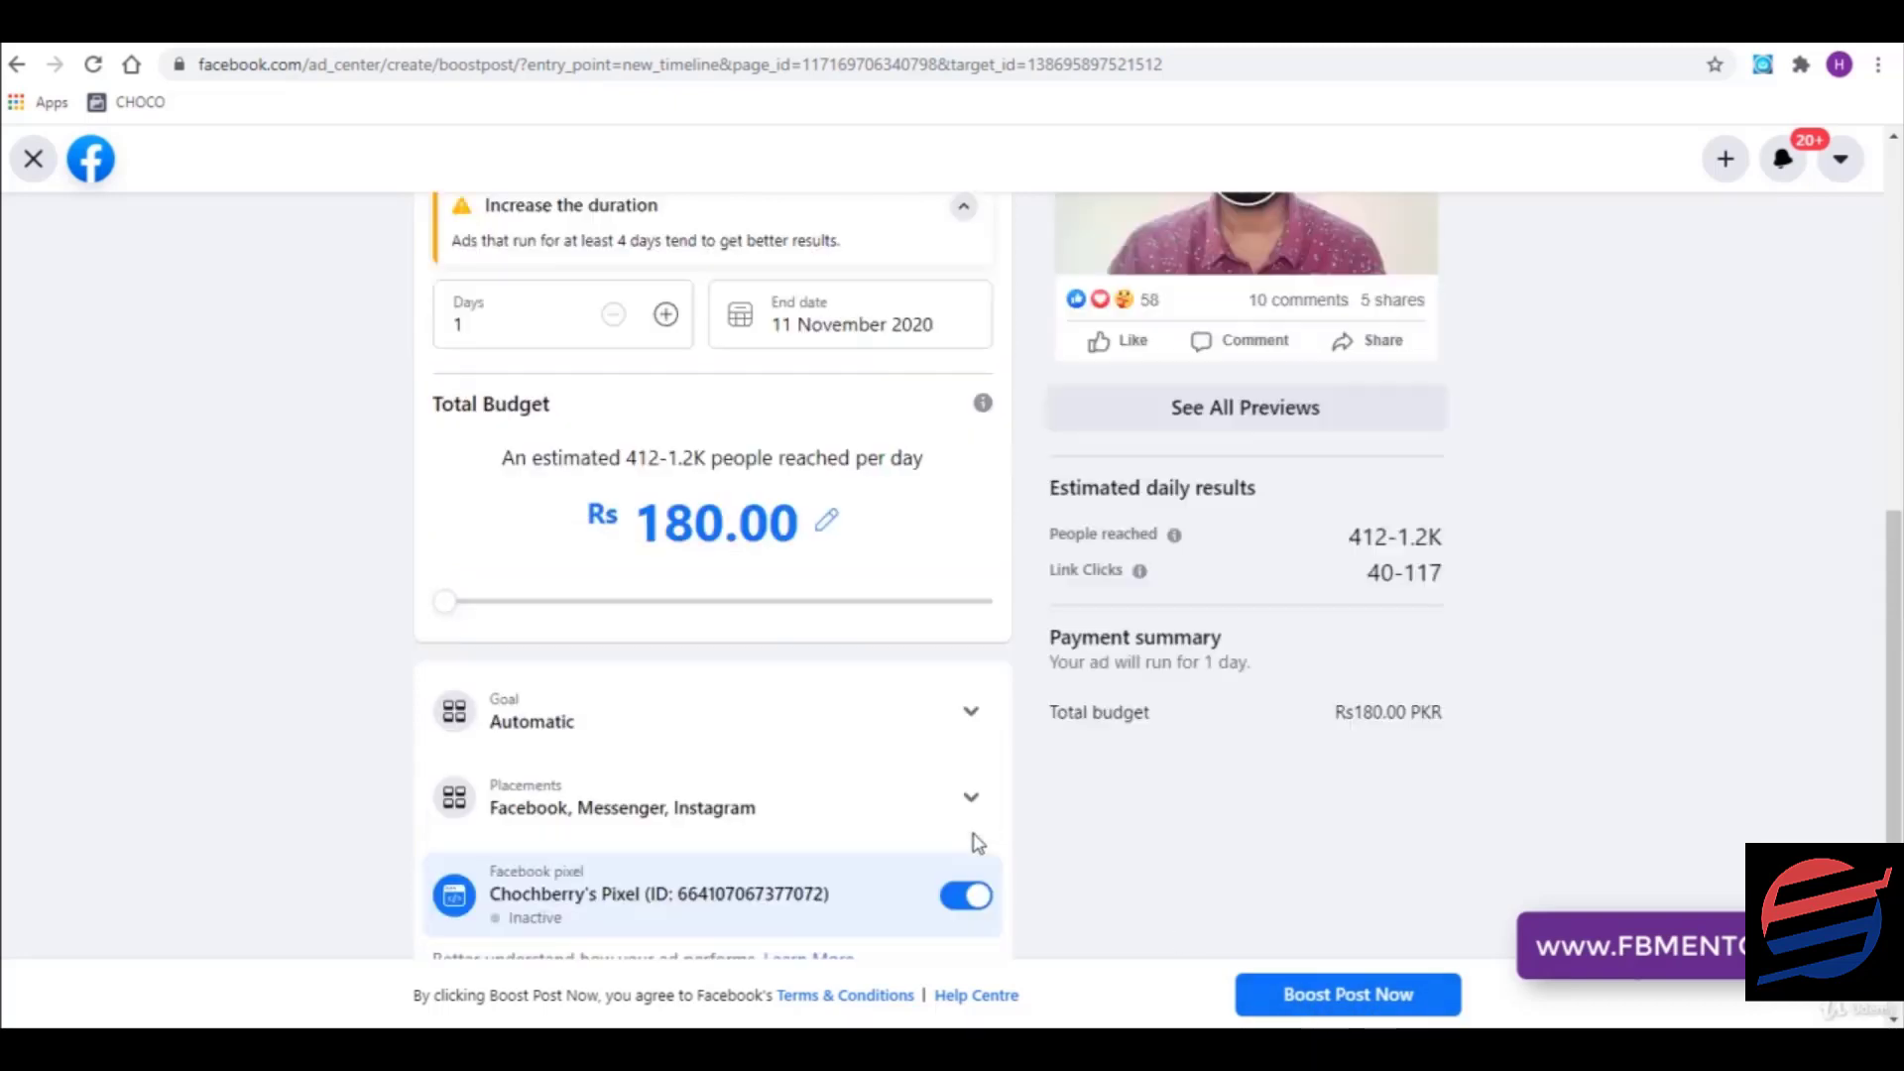
pyautogui.scroll(-10, 1147, 476)
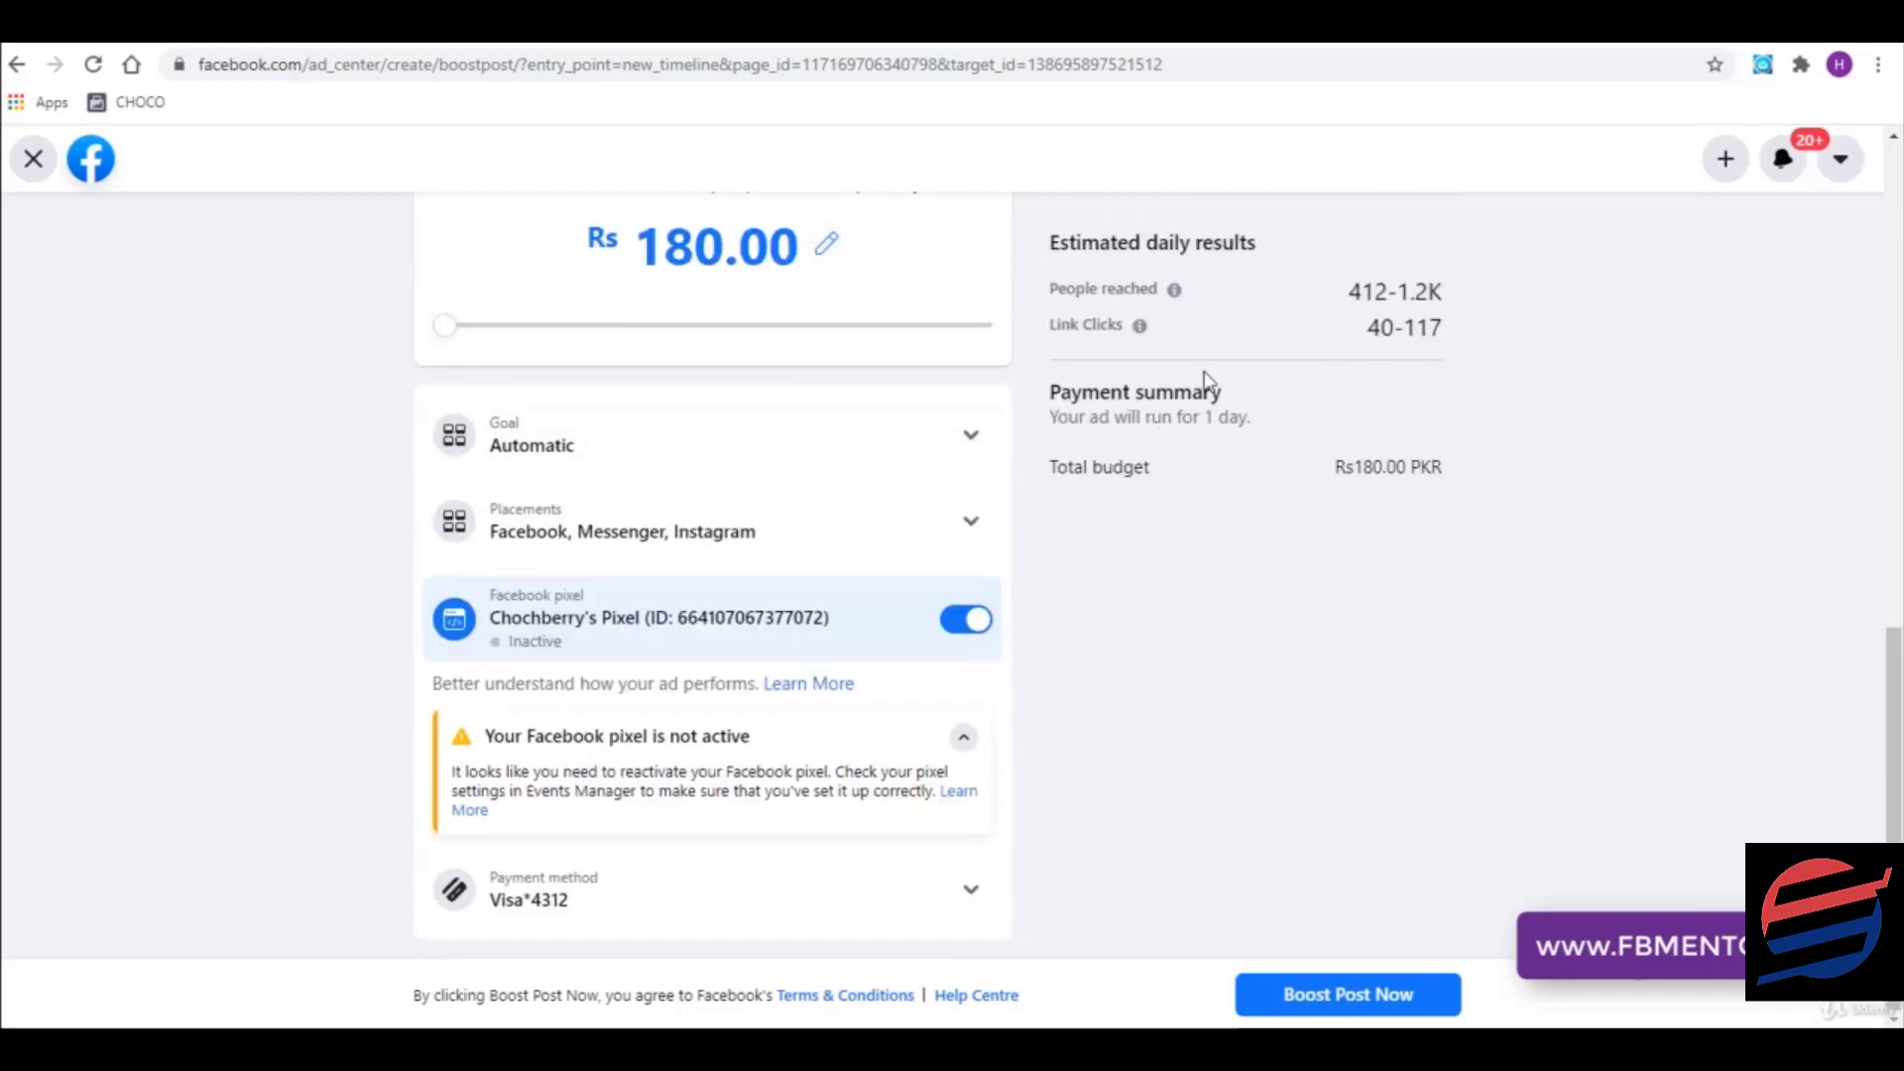
pyautogui.scroll(6, 1254, 591)
pyautogui.scroll(-6, 1091, 565)
# - Submit the boost with Boost Post Now
pyautogui.click(1405, 1000)
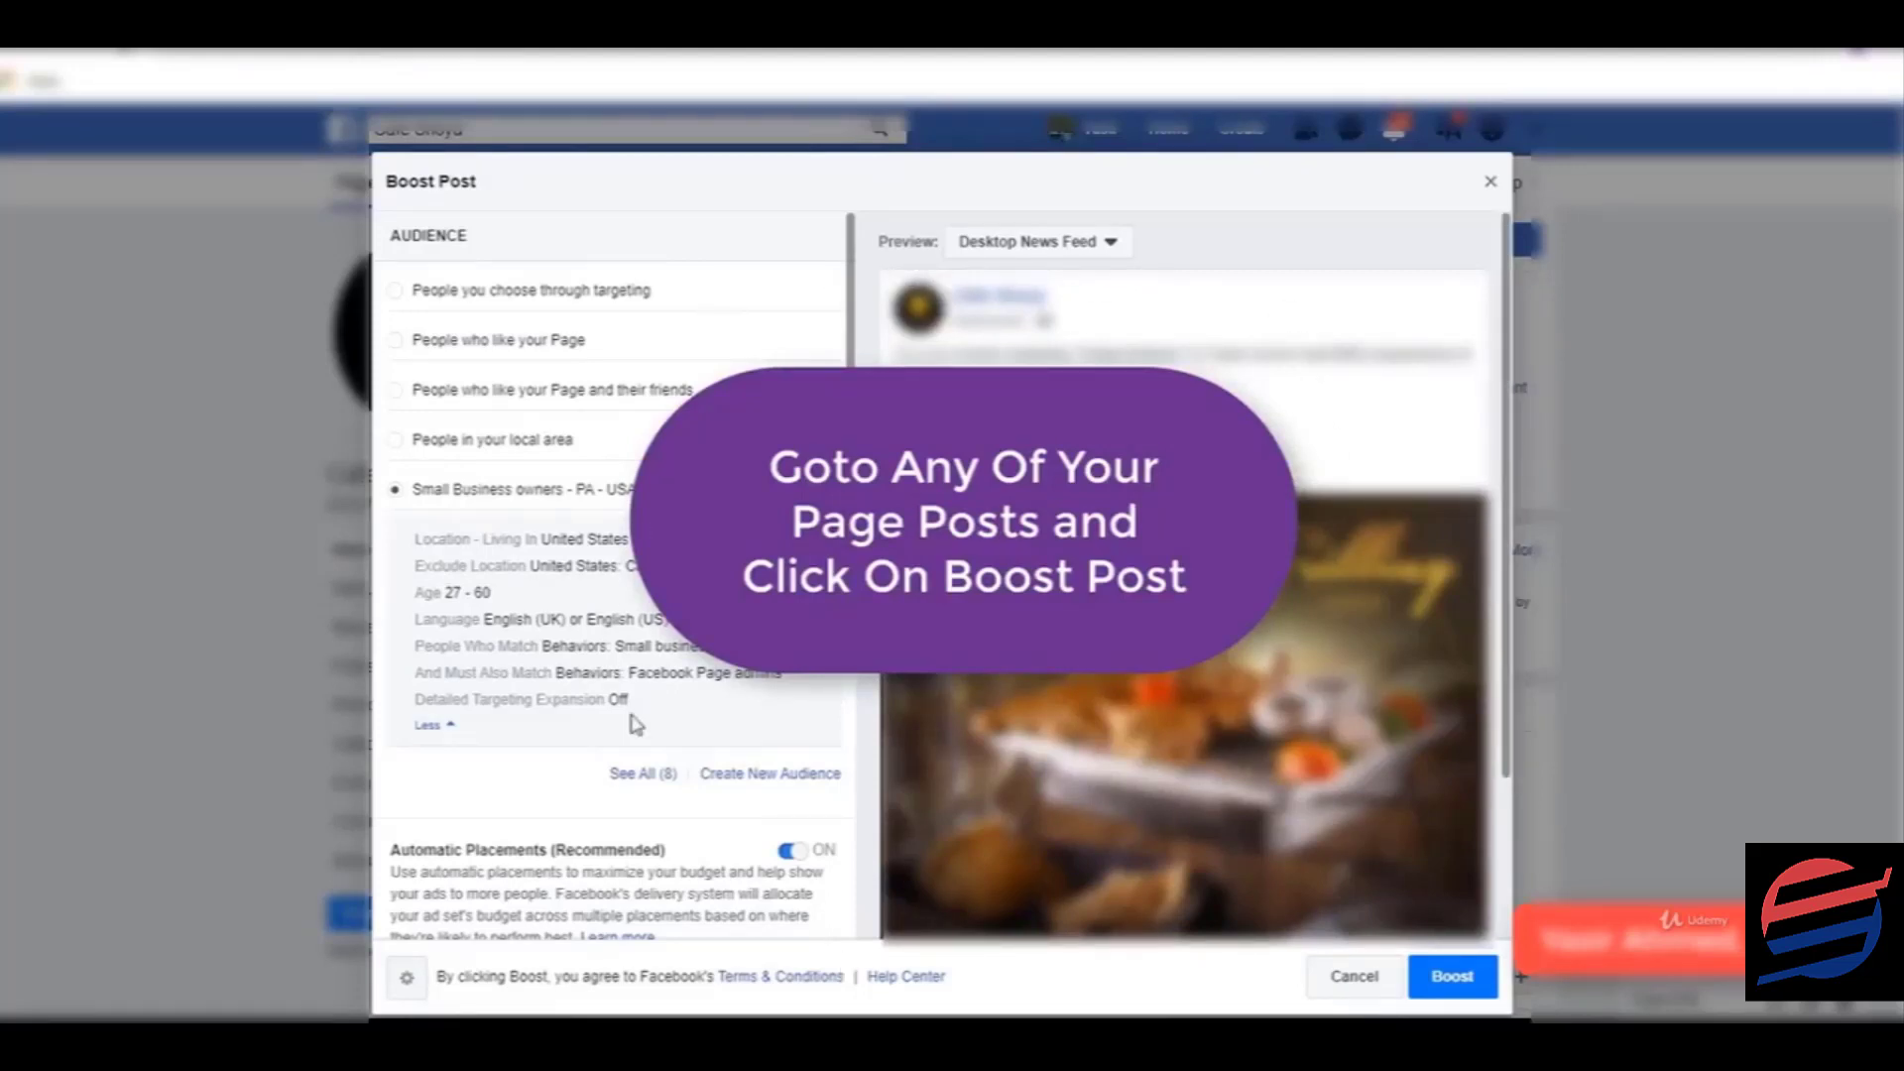
# - Switch to 'People you choose through targeting' (Living in Pakistan) and open its audience editor
pyautogui.scroll(-3, 638, 727)
pyautogui.scroll(2, 644, 731)
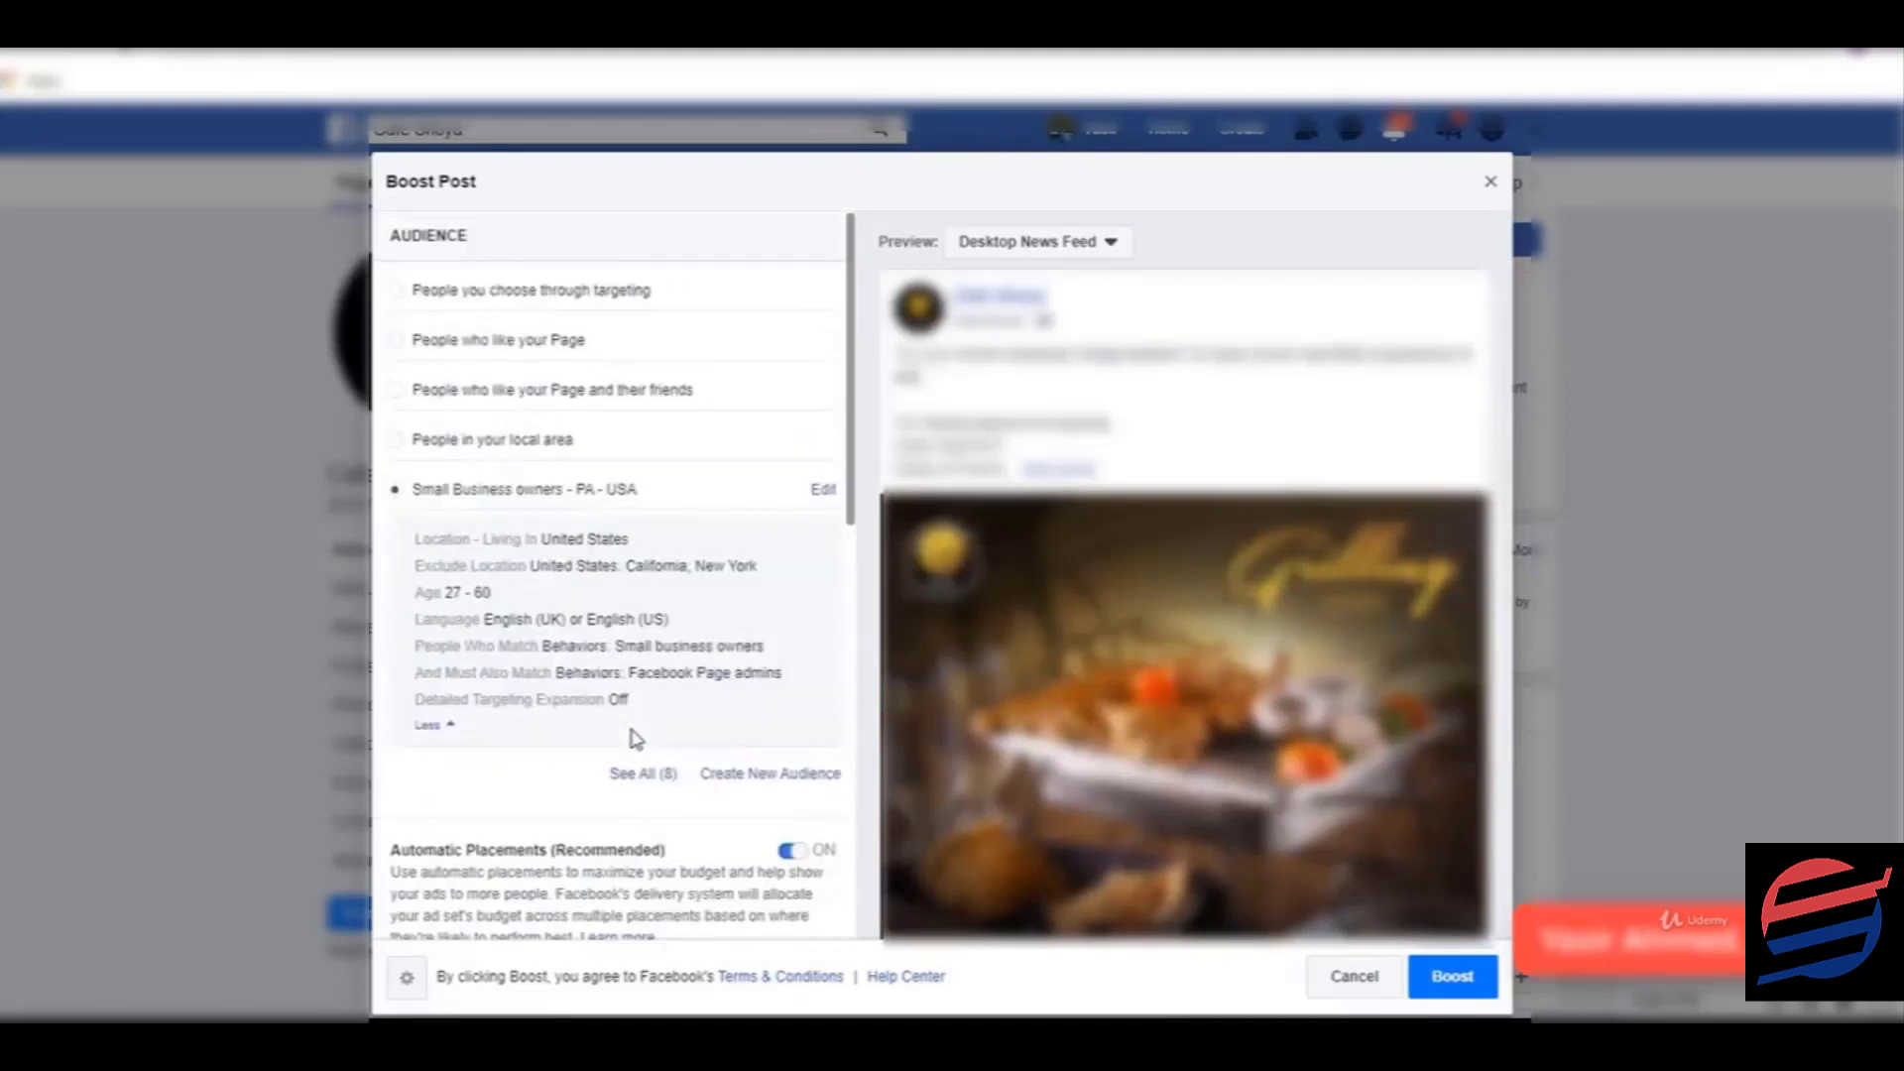
pyautogui.click(395, 291)
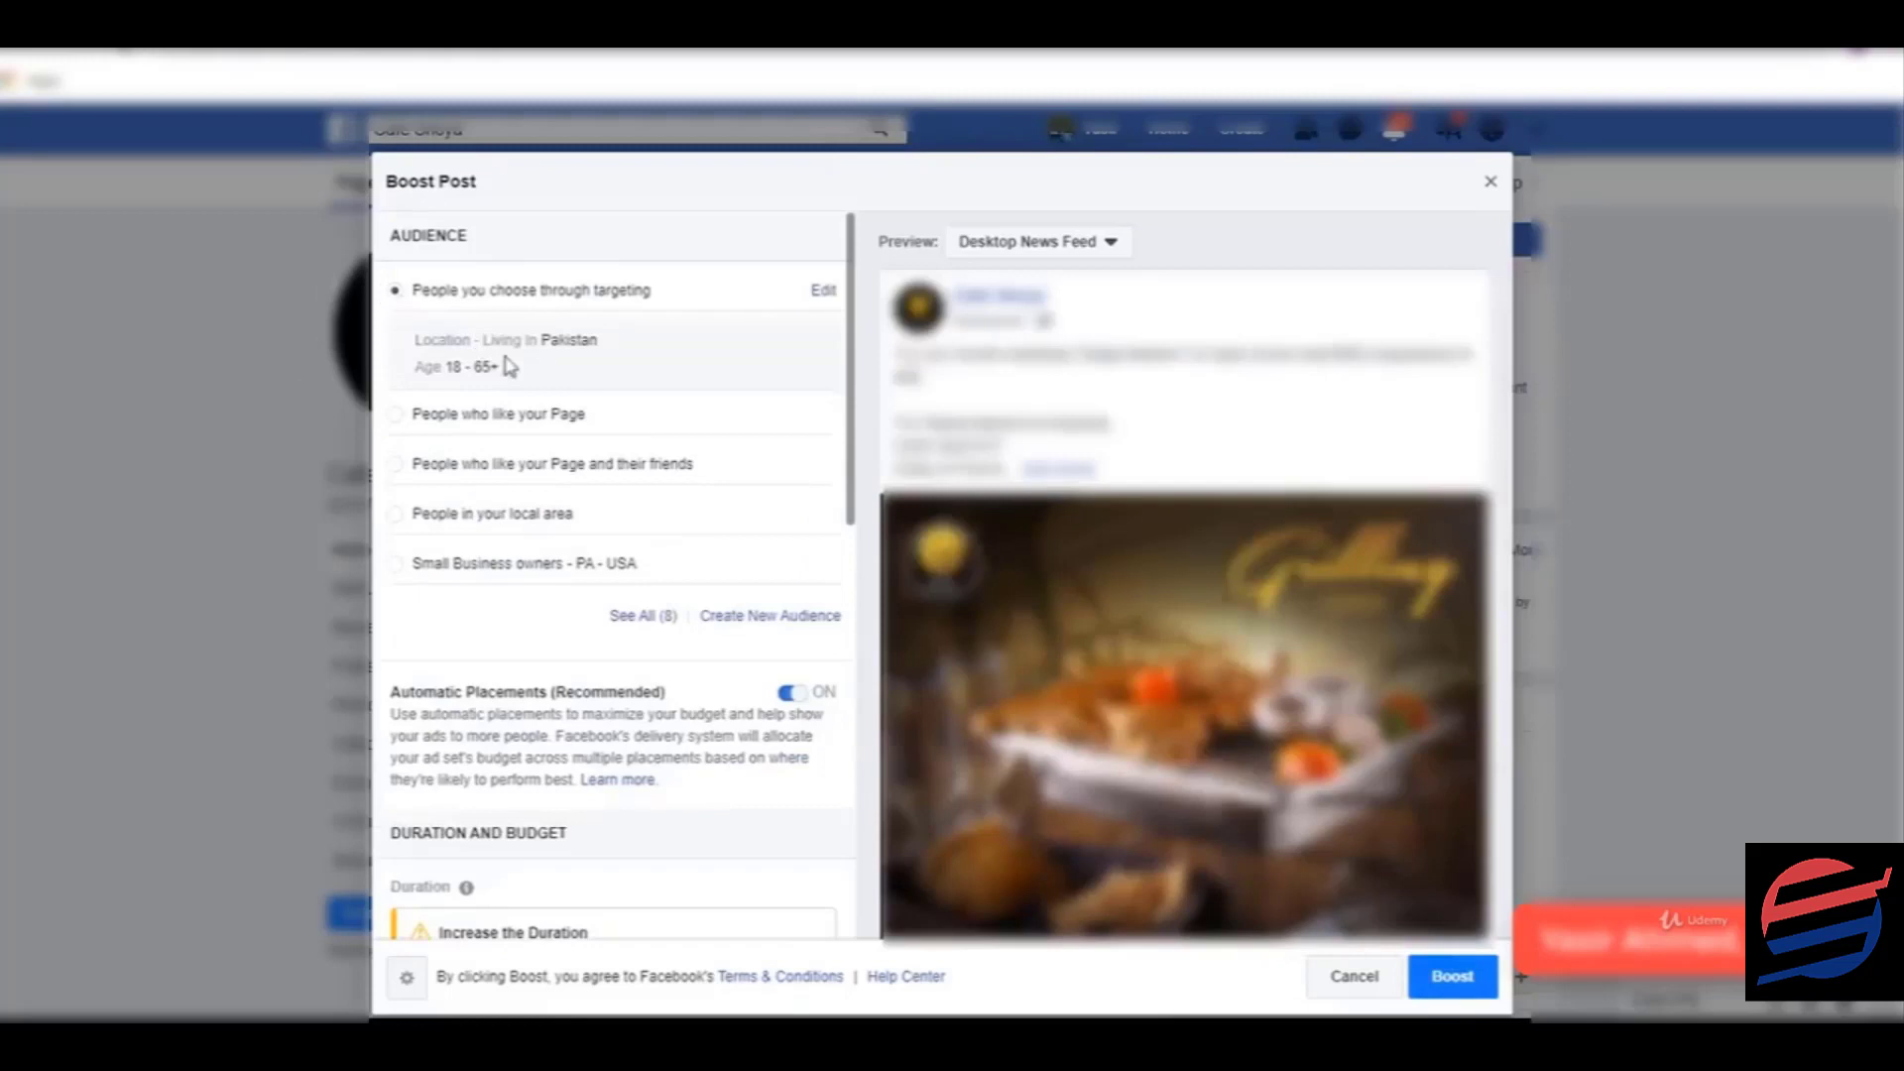
pyautogui.moveTo(485, 340); pyautogui.dragTo(593, 340)
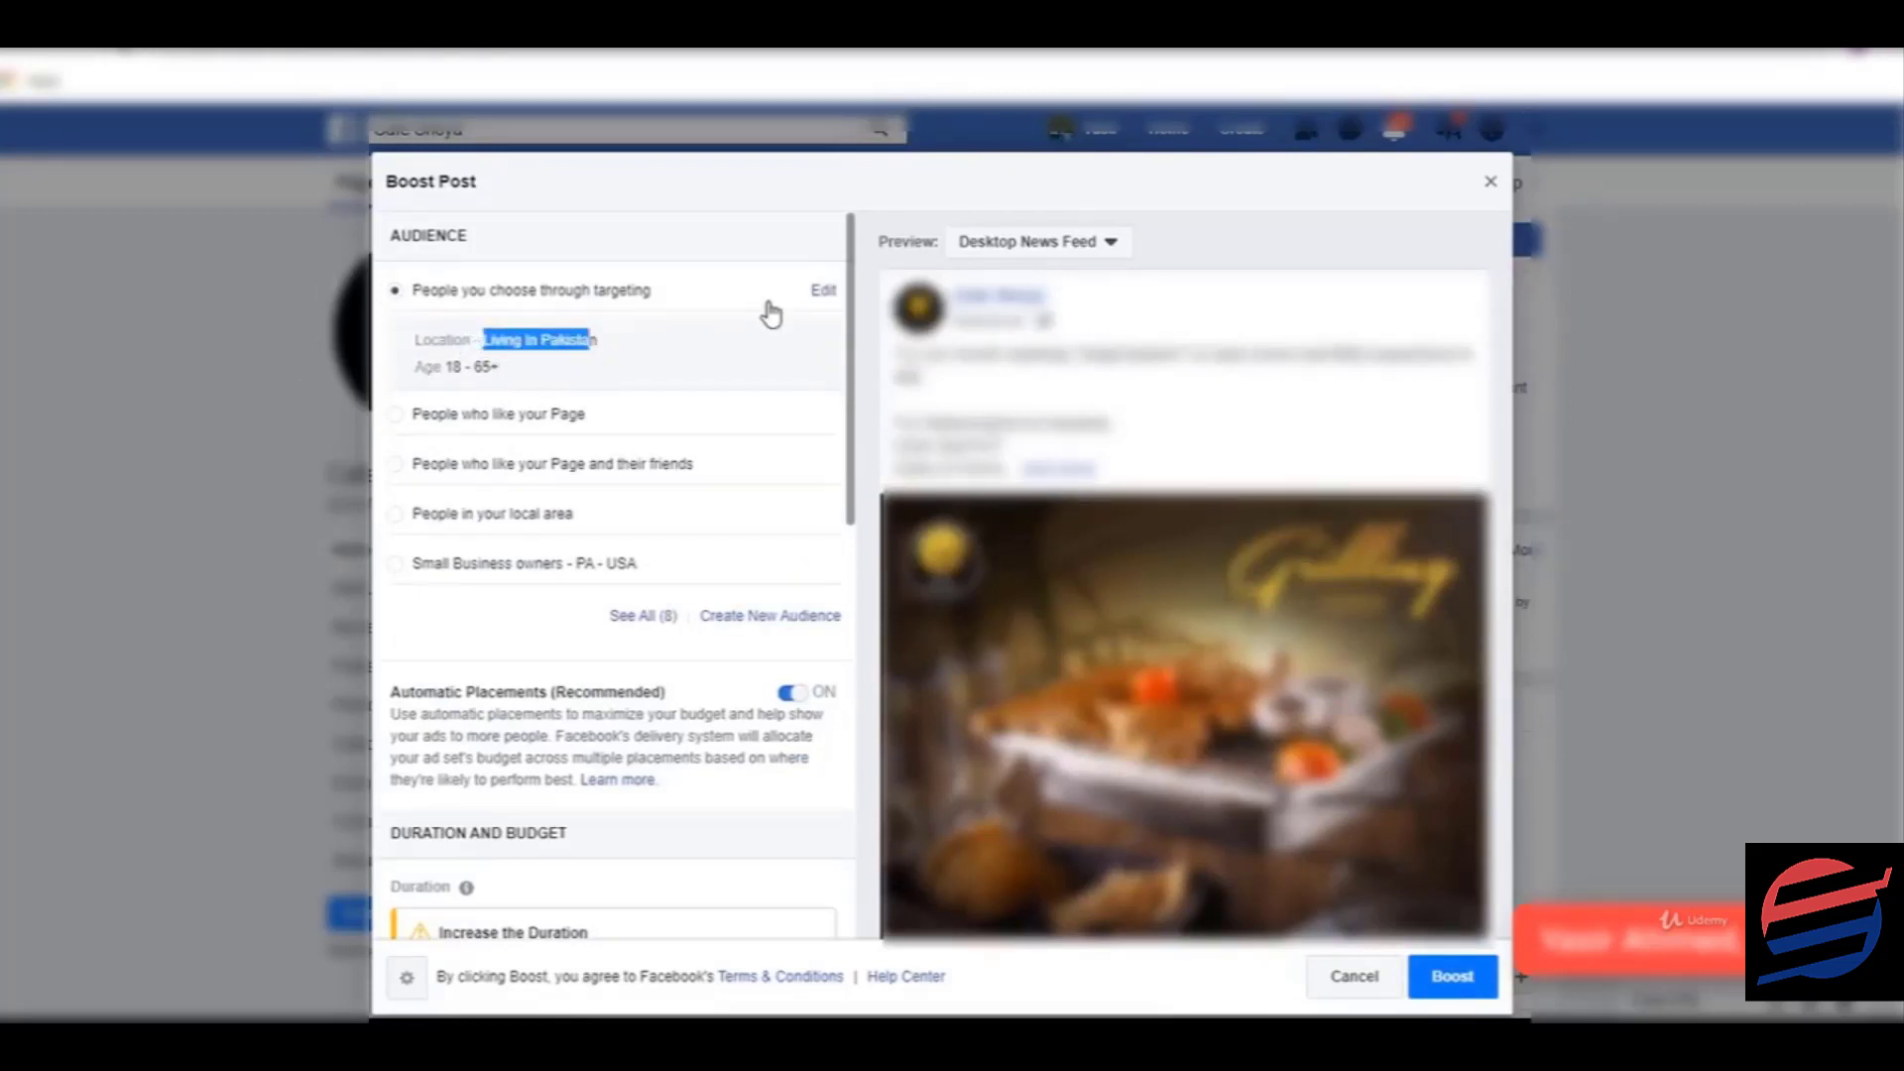
pyautogui.click(821, 294)
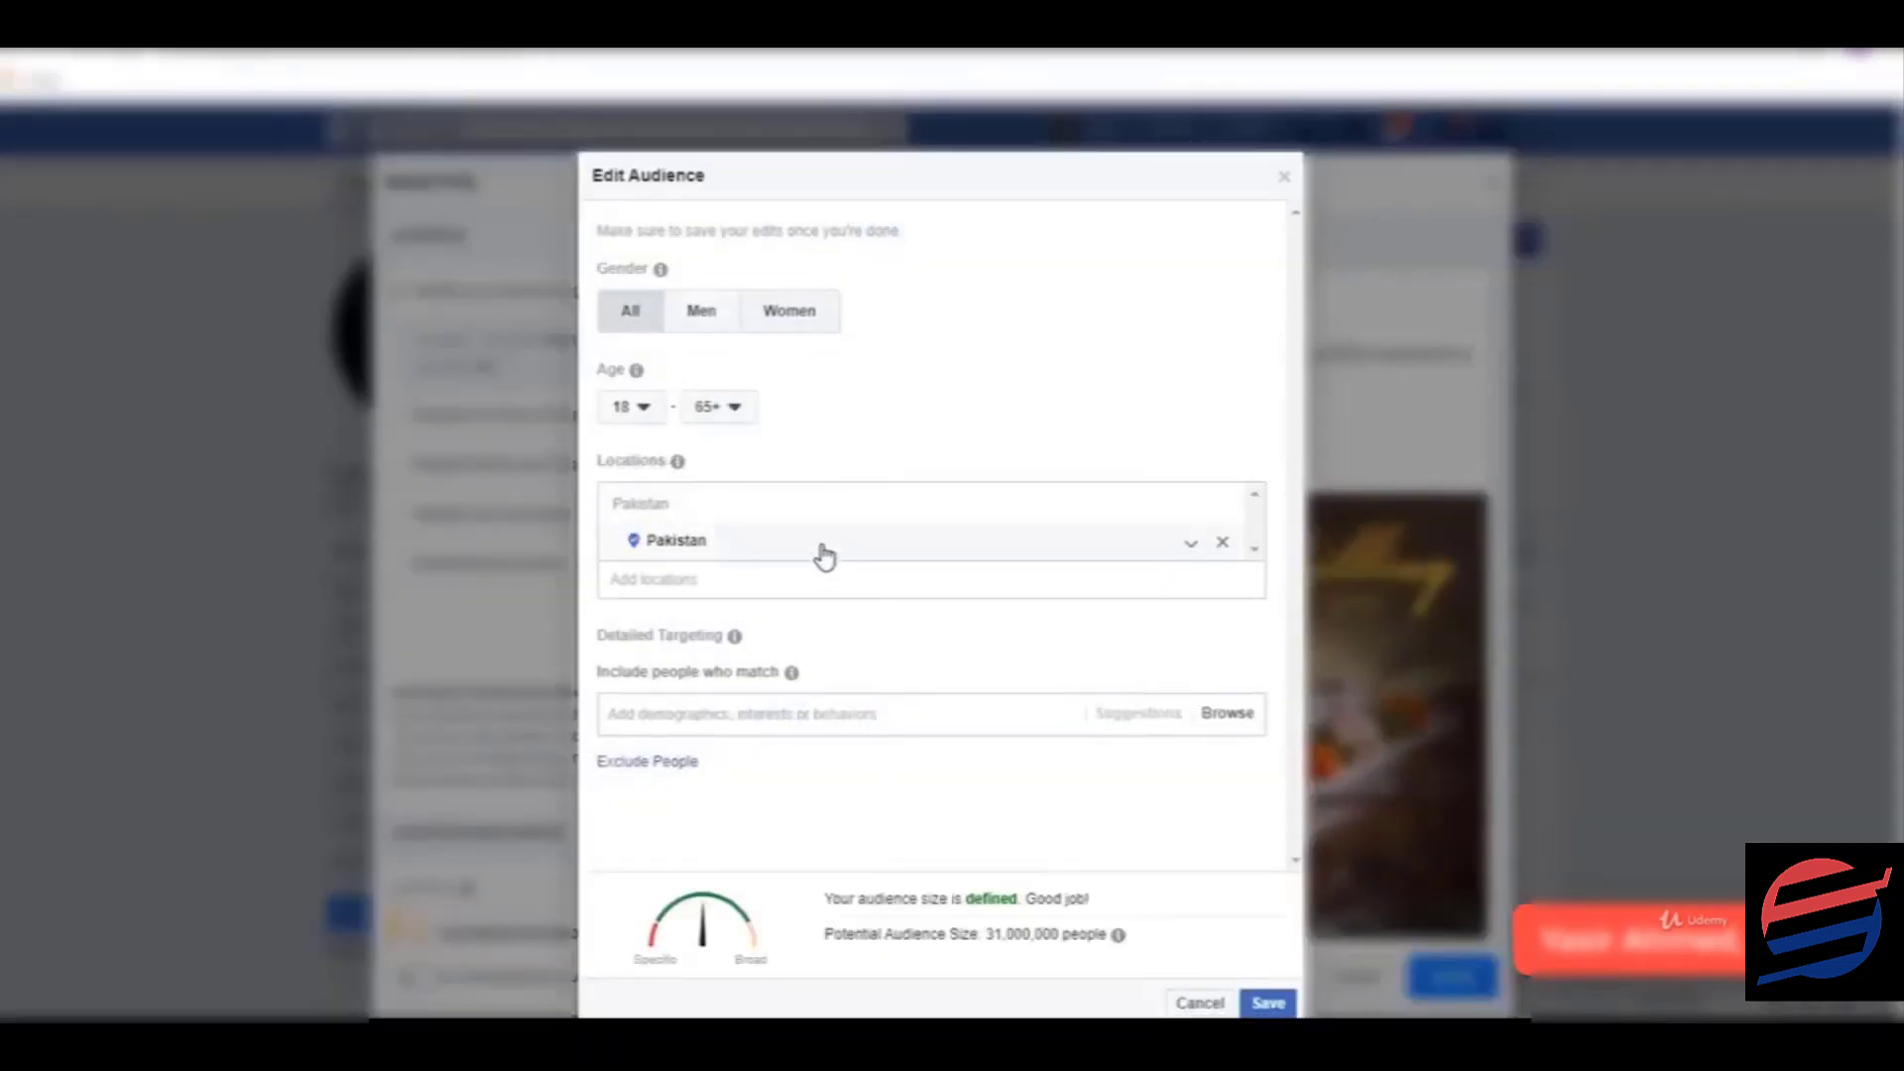
# - Set the audience location to Karachi with a 15-mile radius
pyautogui.click(841, 576)
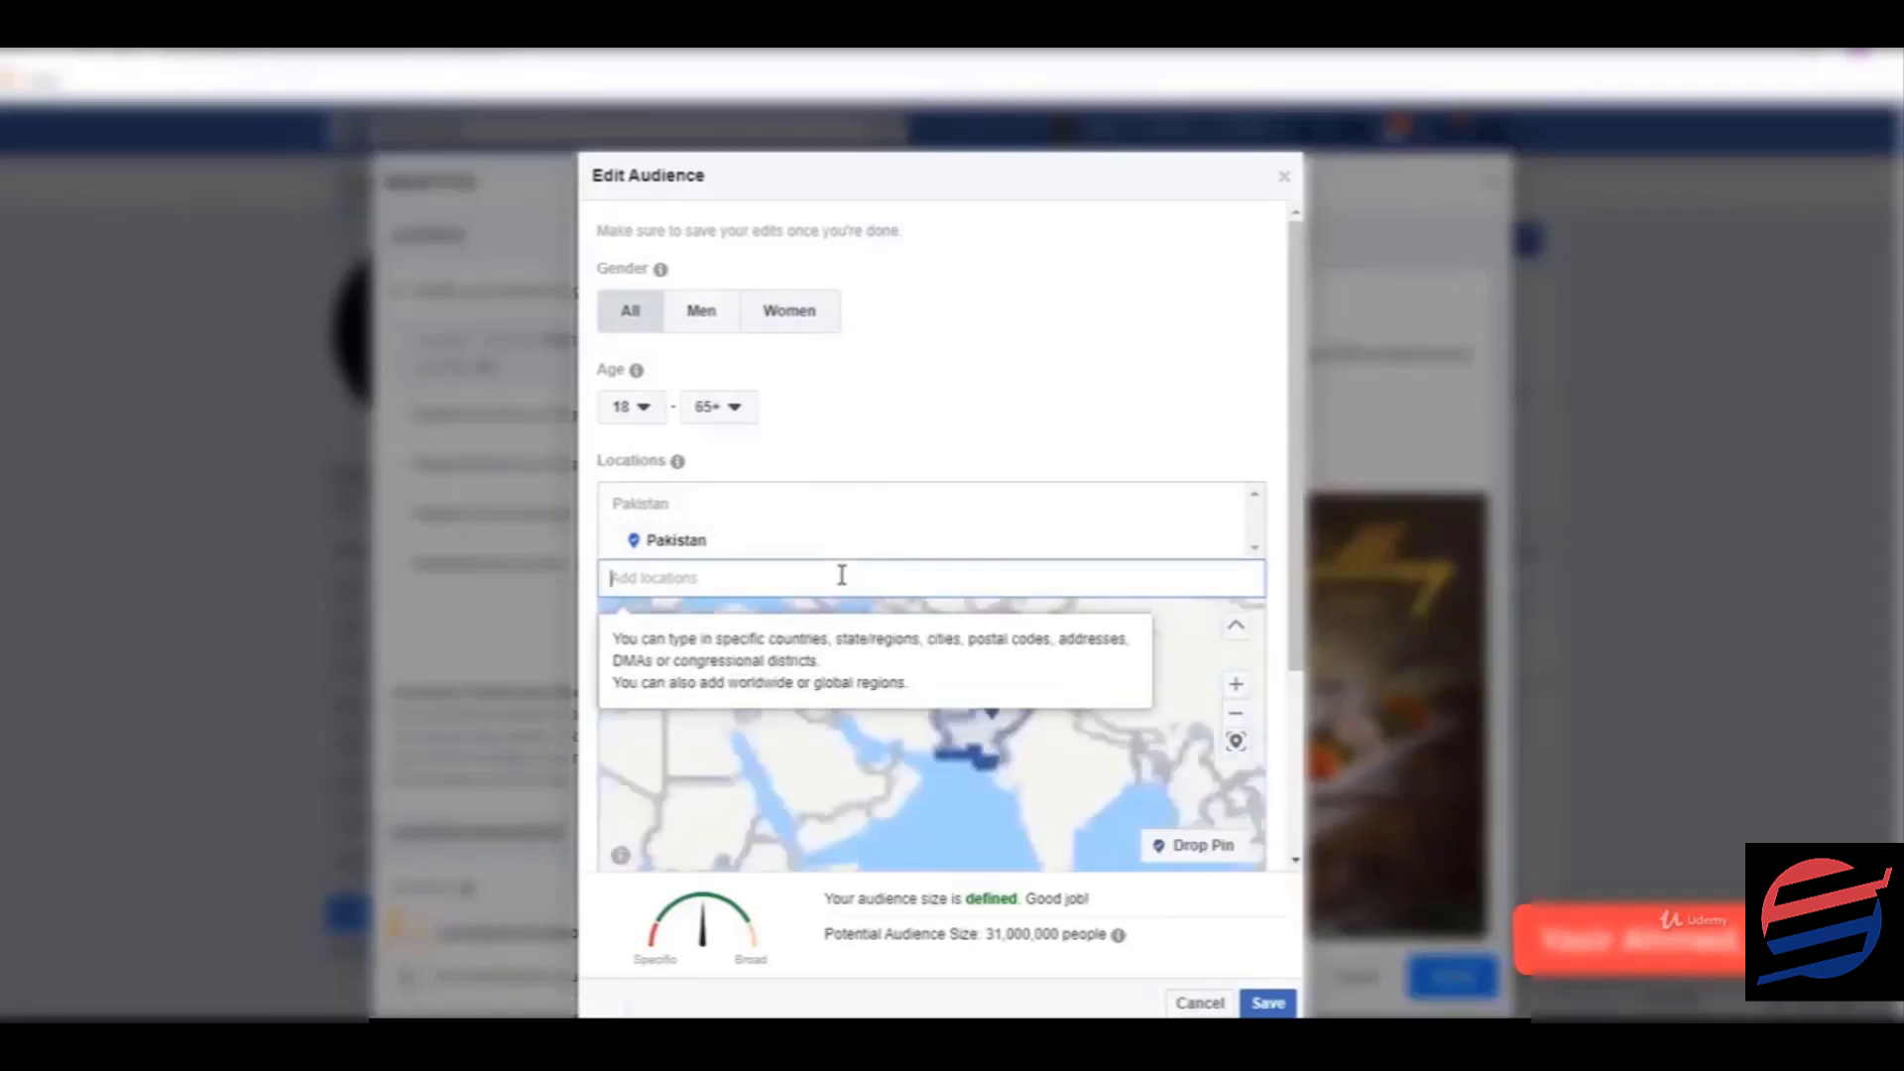
pyautogui.write('karachi')
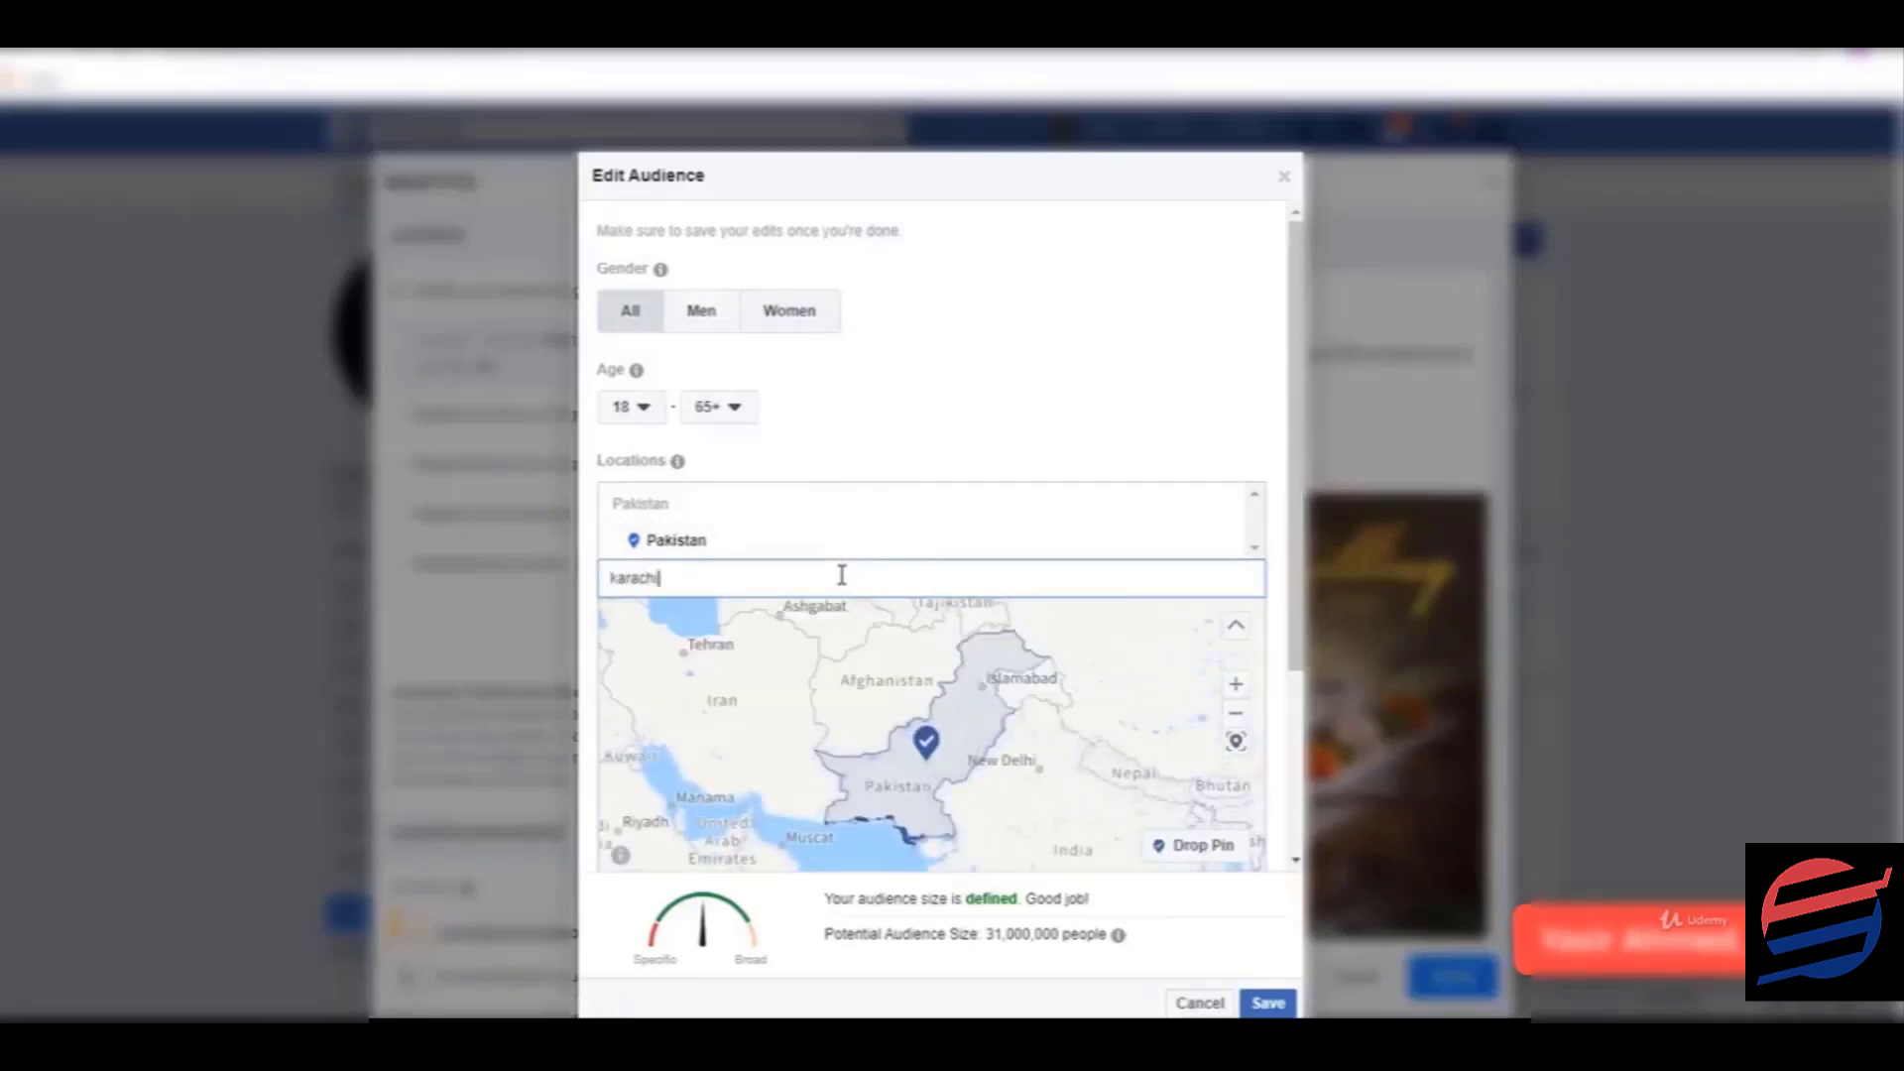
pyautogui.click(786, 621)
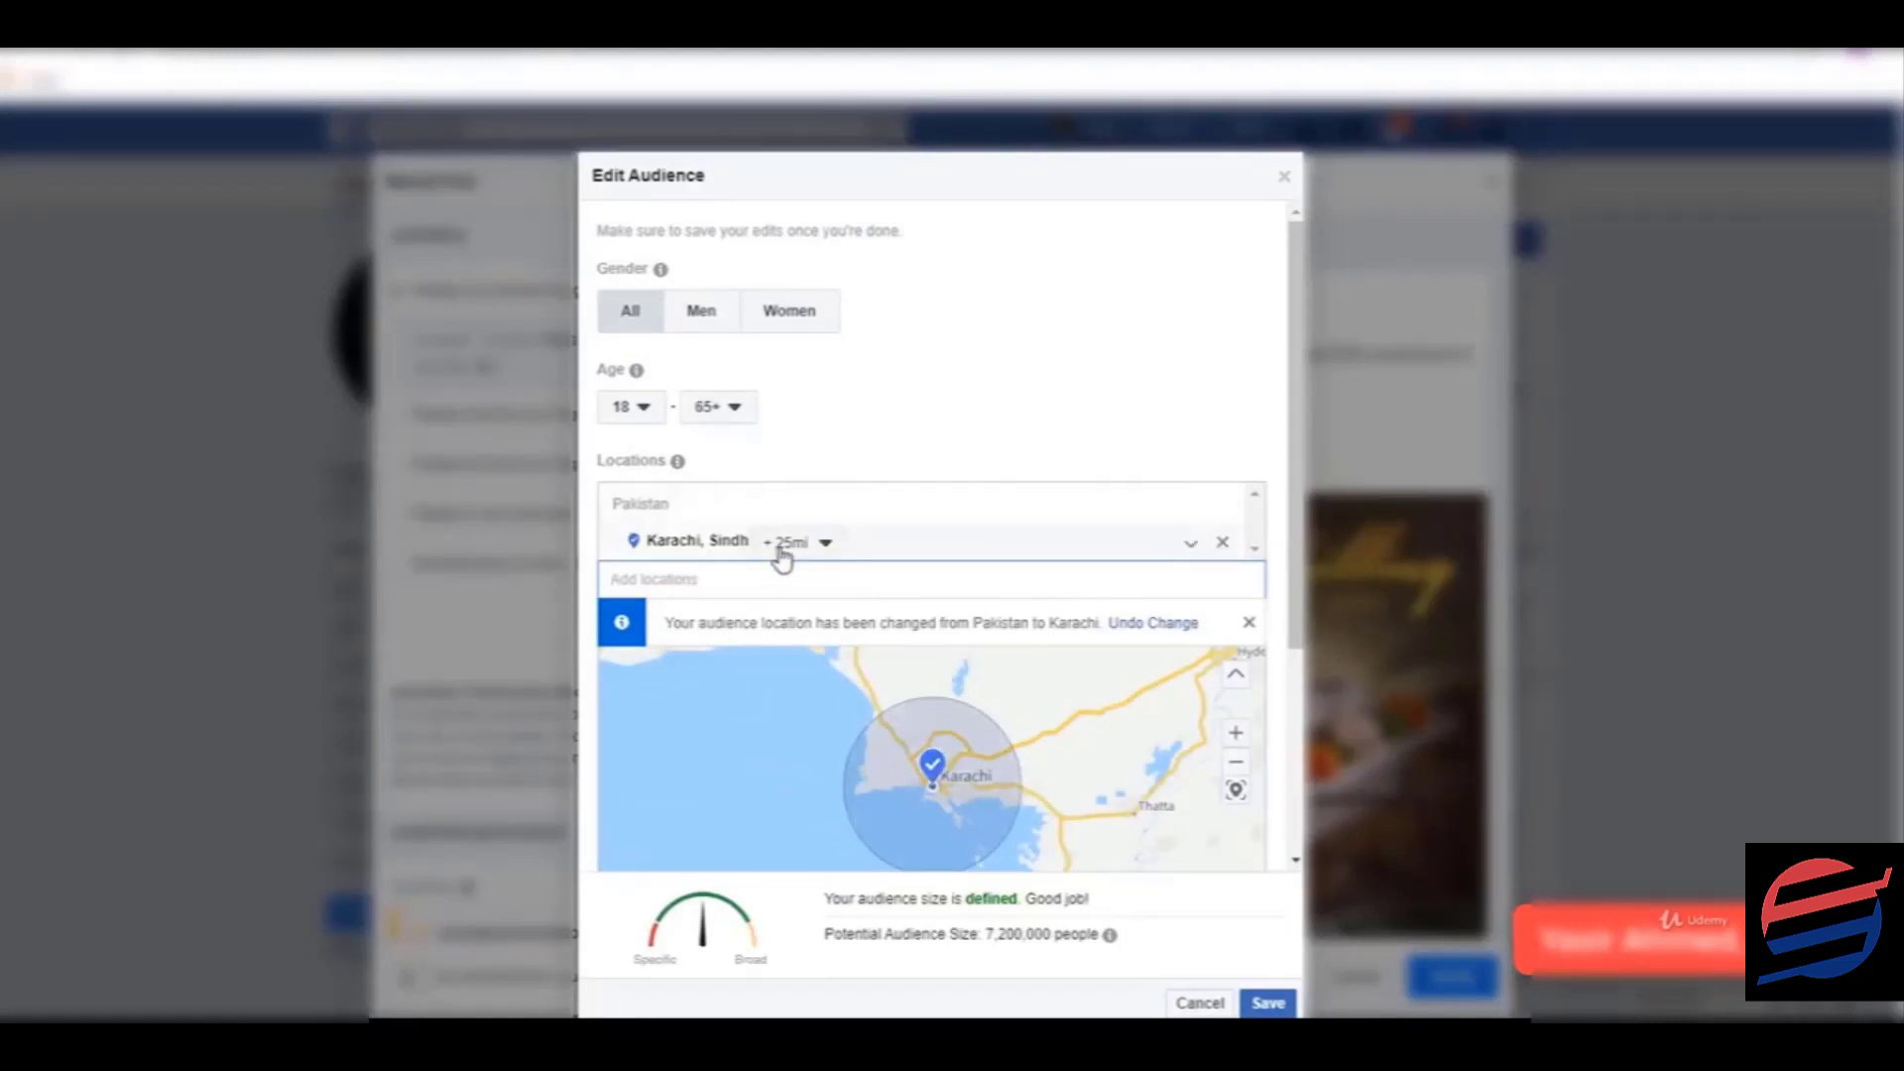
pyautogui.click(821, 553)
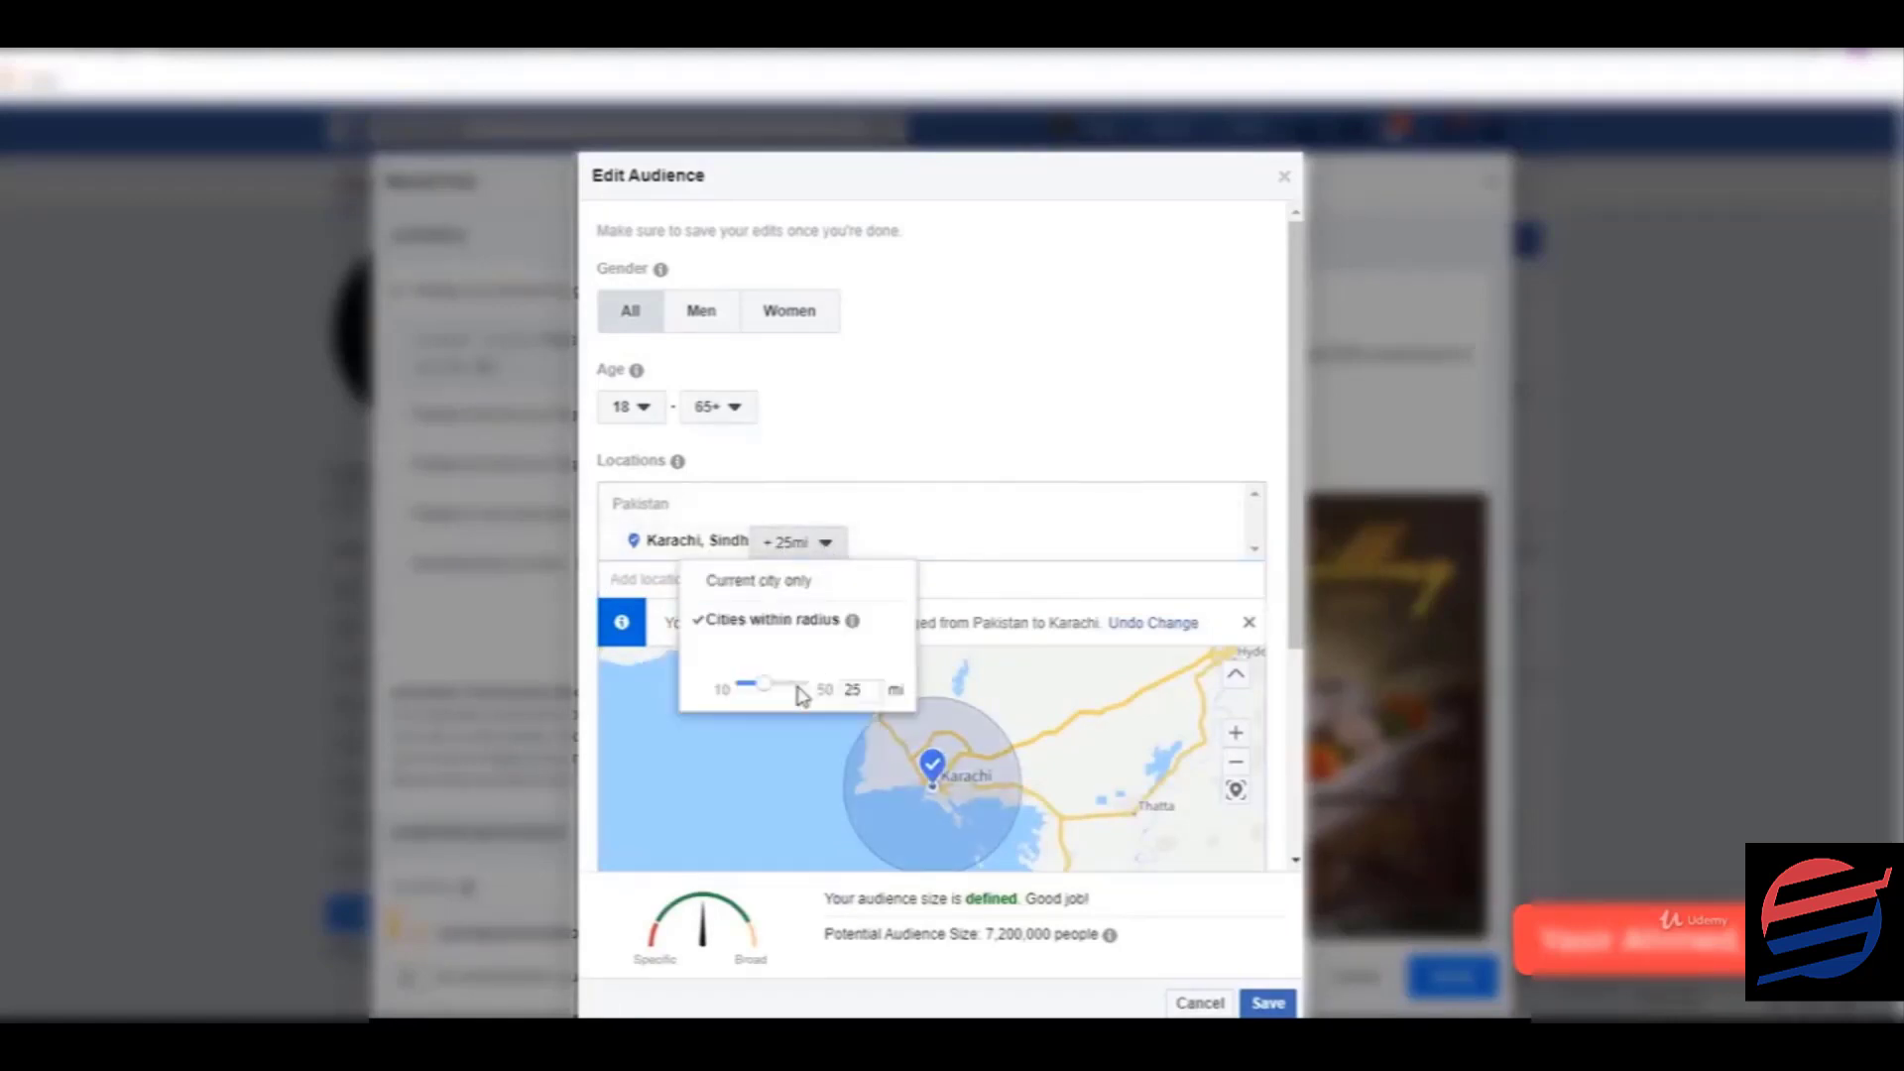
pyautogui.click(1105, 585)
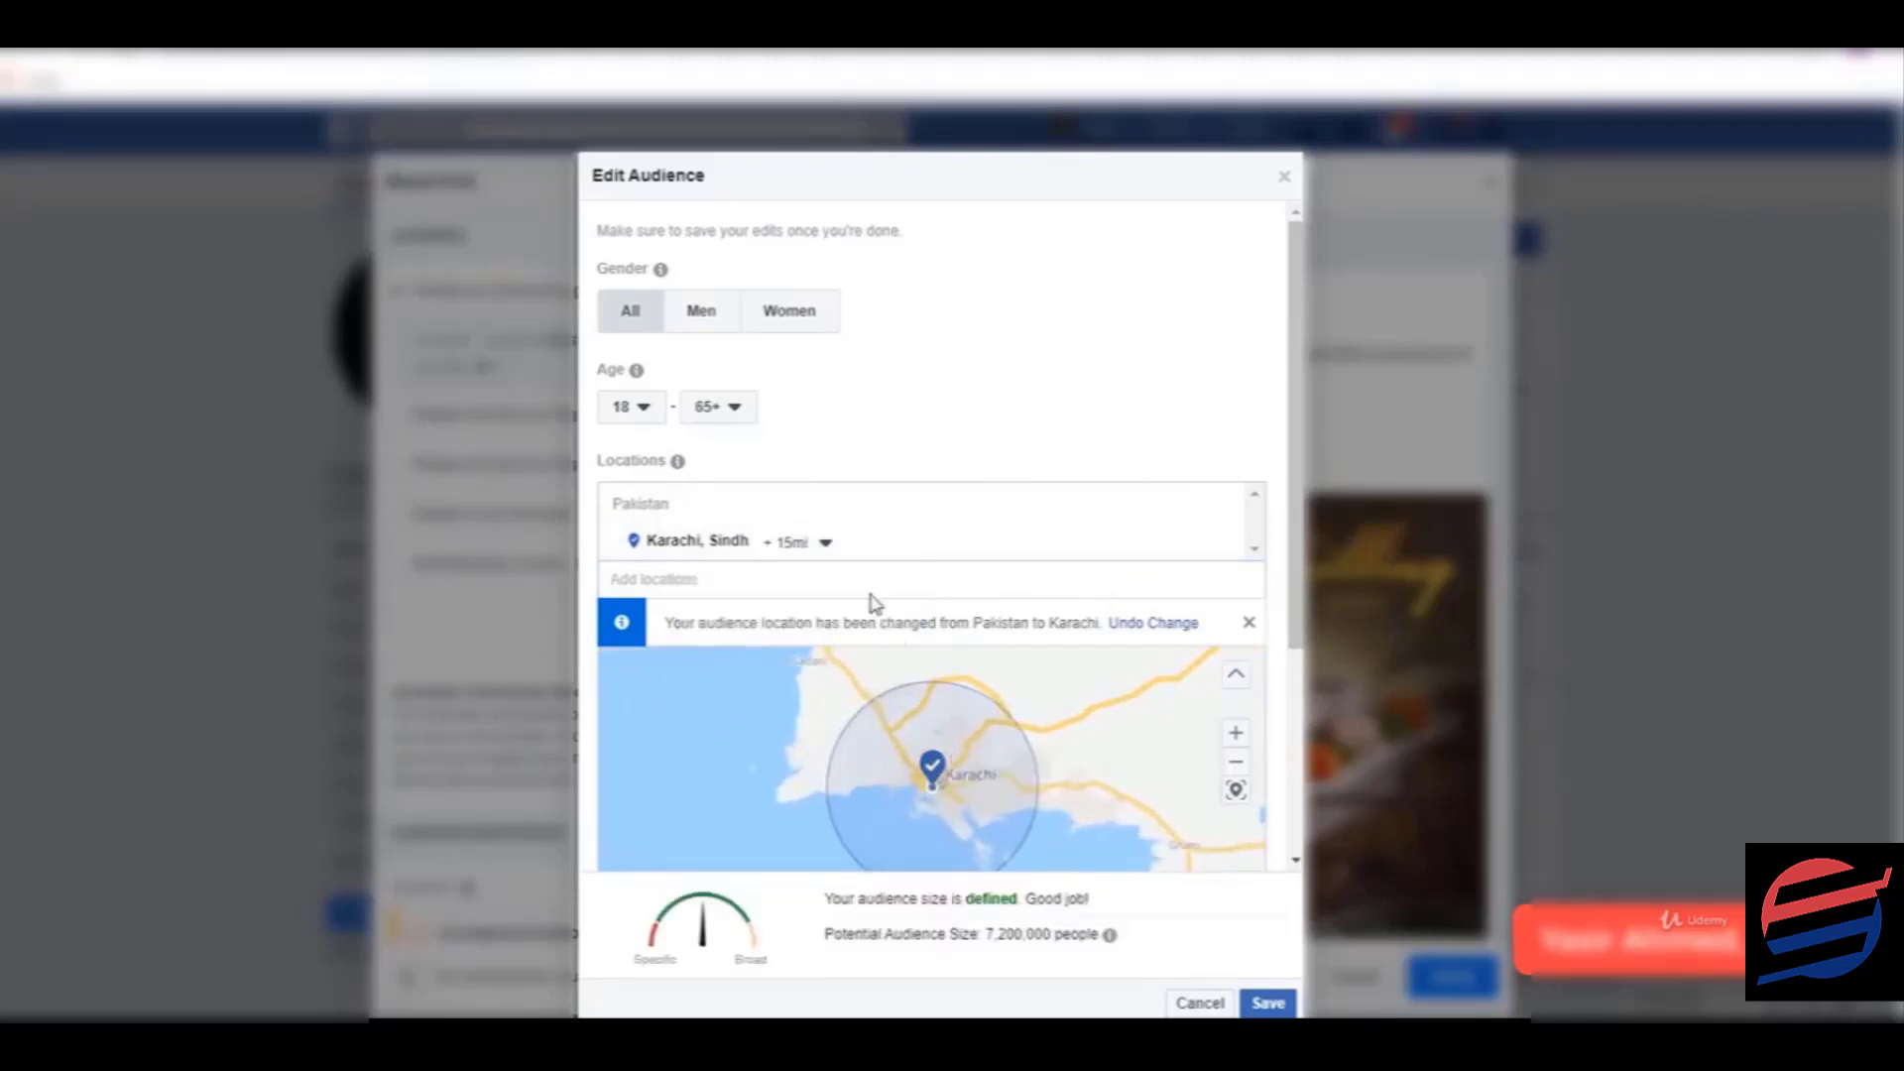
pyautogui.scroll(-3, 1051, 546)
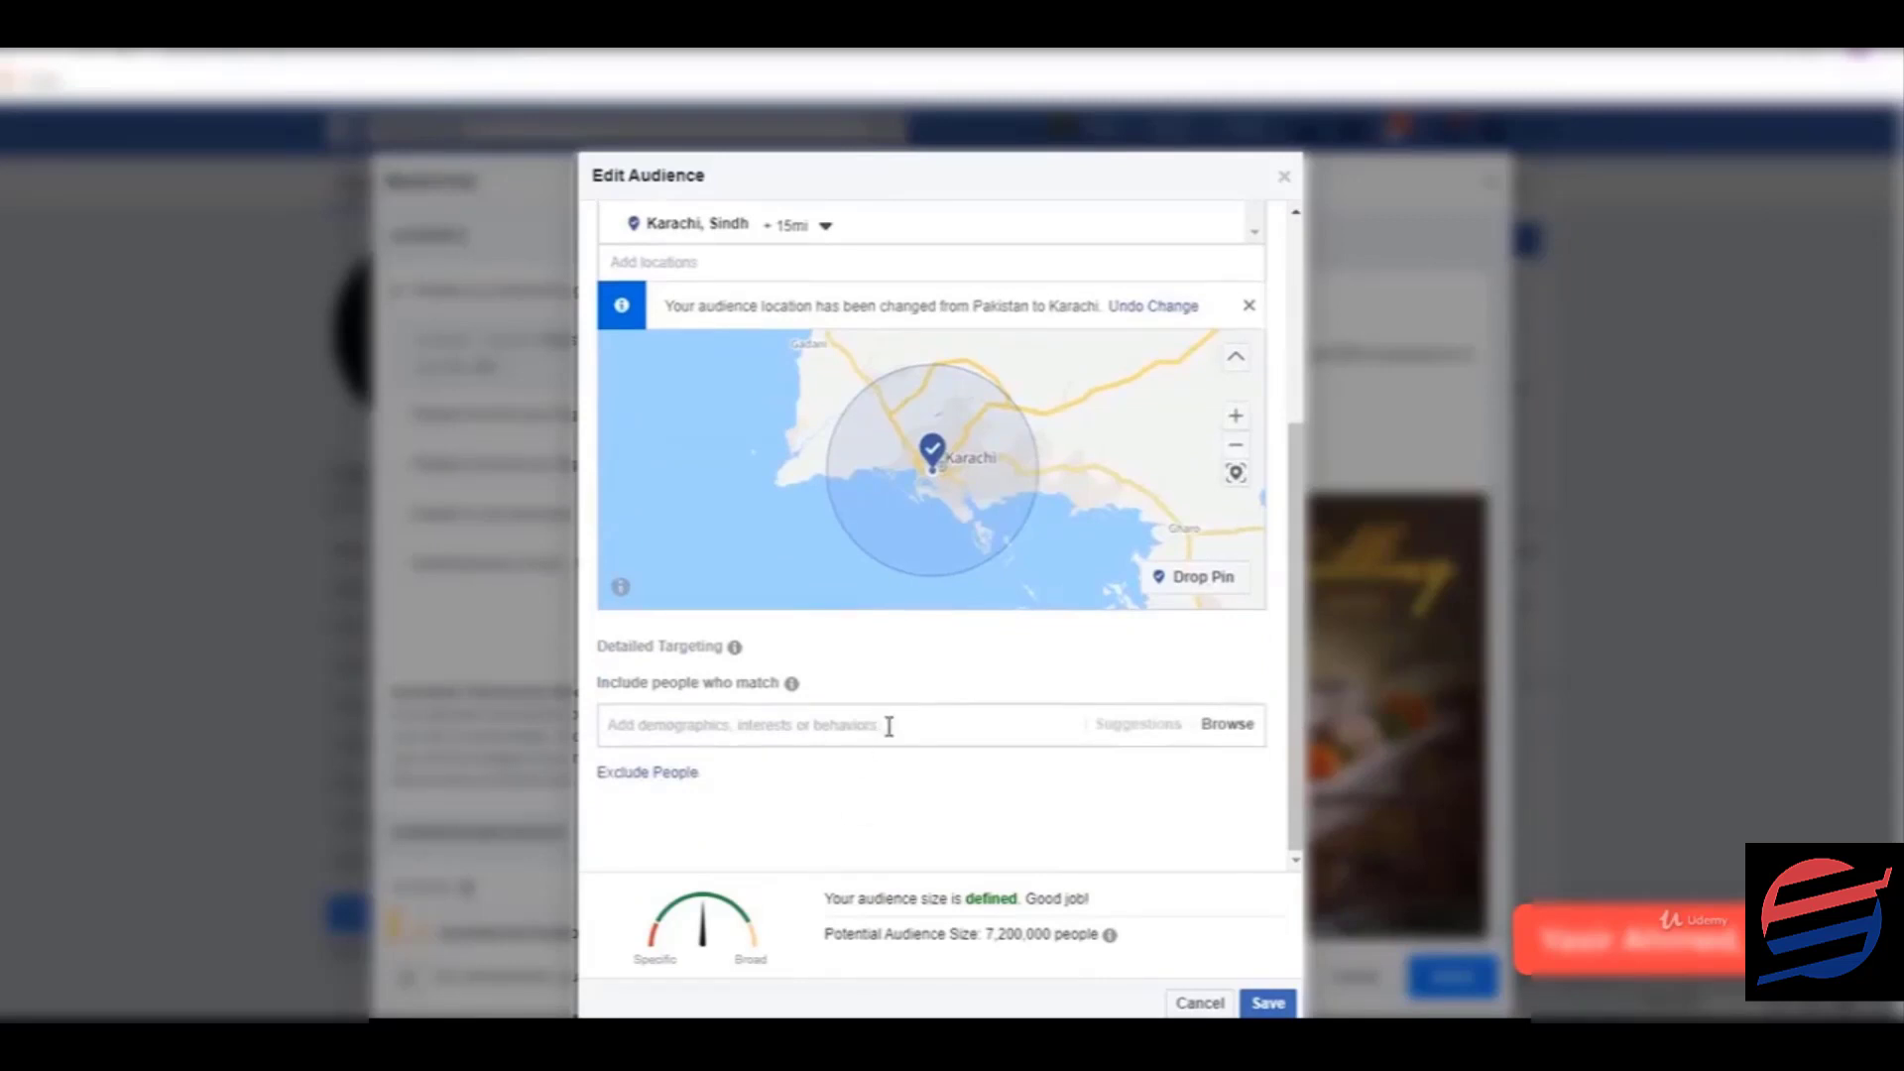
# - Add the Restaurants interest and check the 2,500,000 potential audience size
pyautogui.click(889, 727)
pyautogui.write('reu')
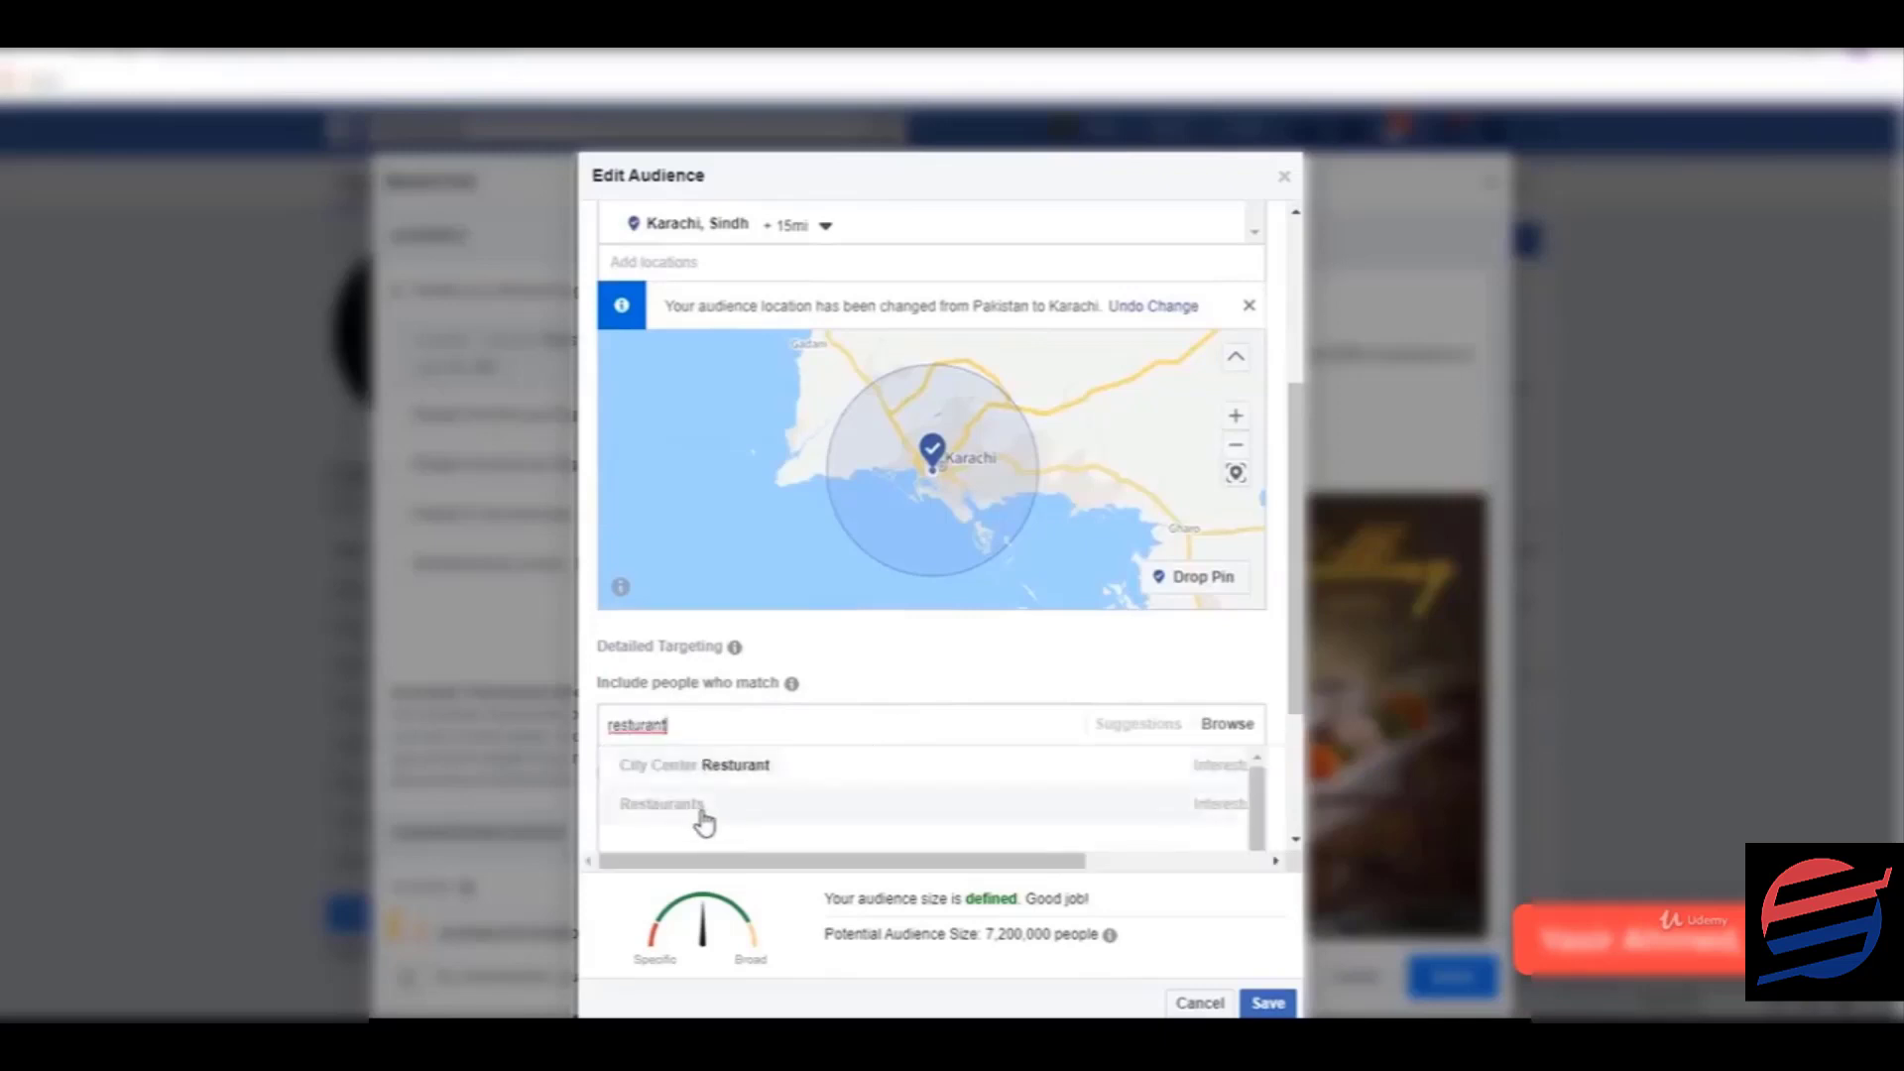
pyautogui.click(705, 819)
pyautogui.scroll(-3, 943, 638)
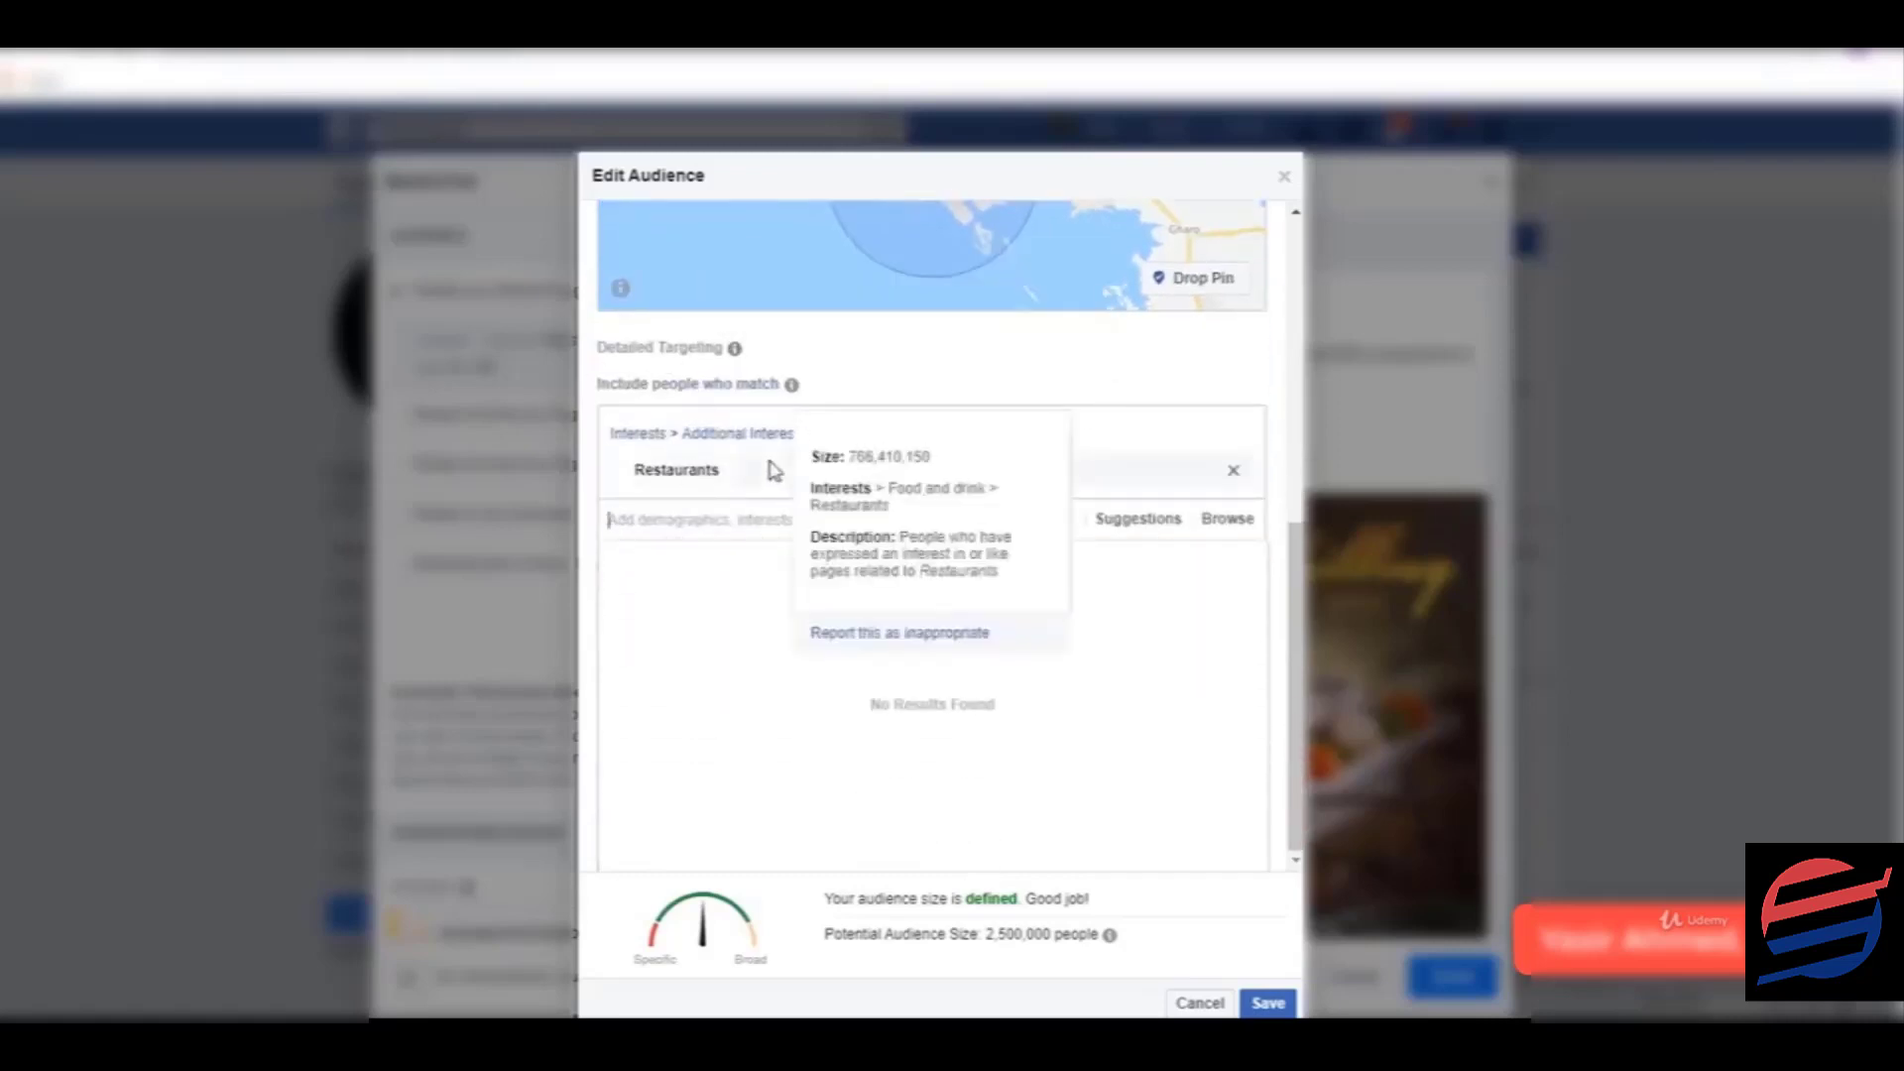
pyautogui.moveTo(669, 471)
pyautogui.moveTo(850, 464); pyautogui.dragTo(926, 462)
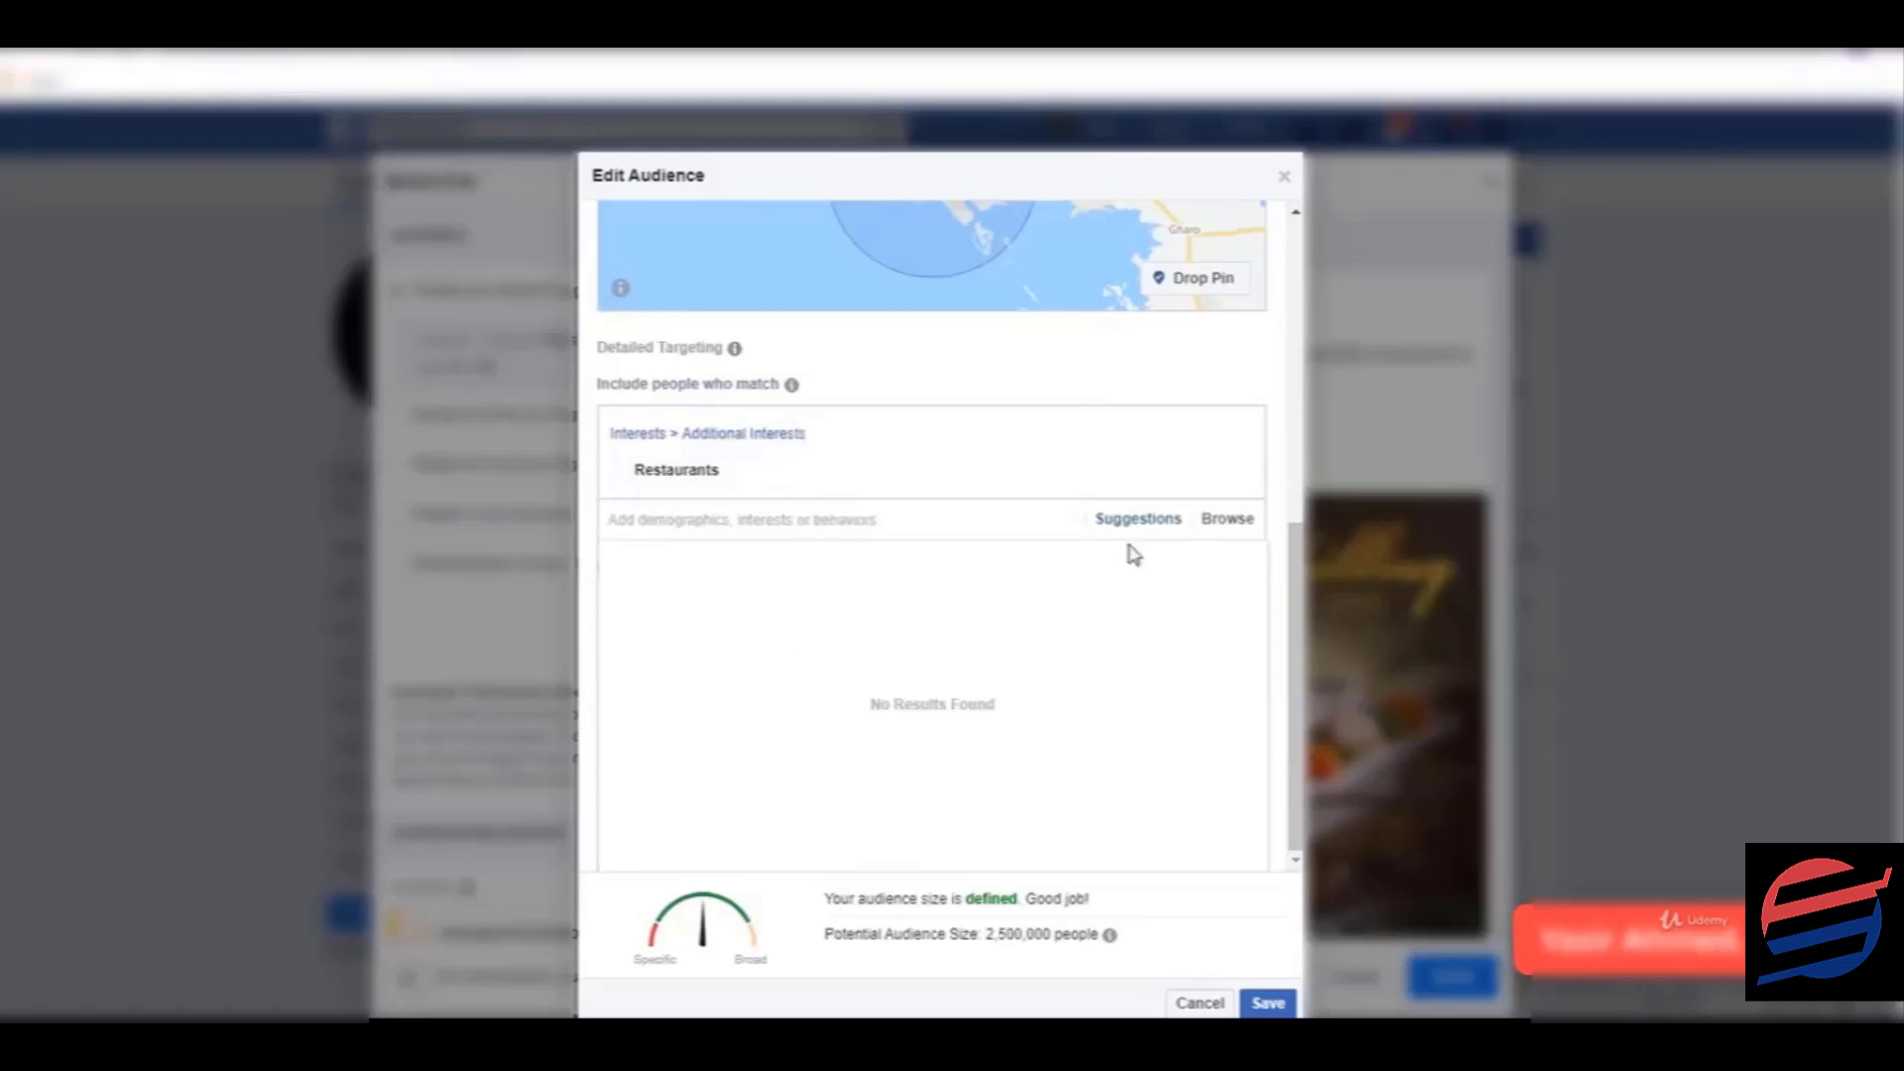
pyautogui.scroll(4, 1131, 551)
pyautogui.scroll(2, 1131, 551)
pyautogui.scroll(-6, 1092, 505)
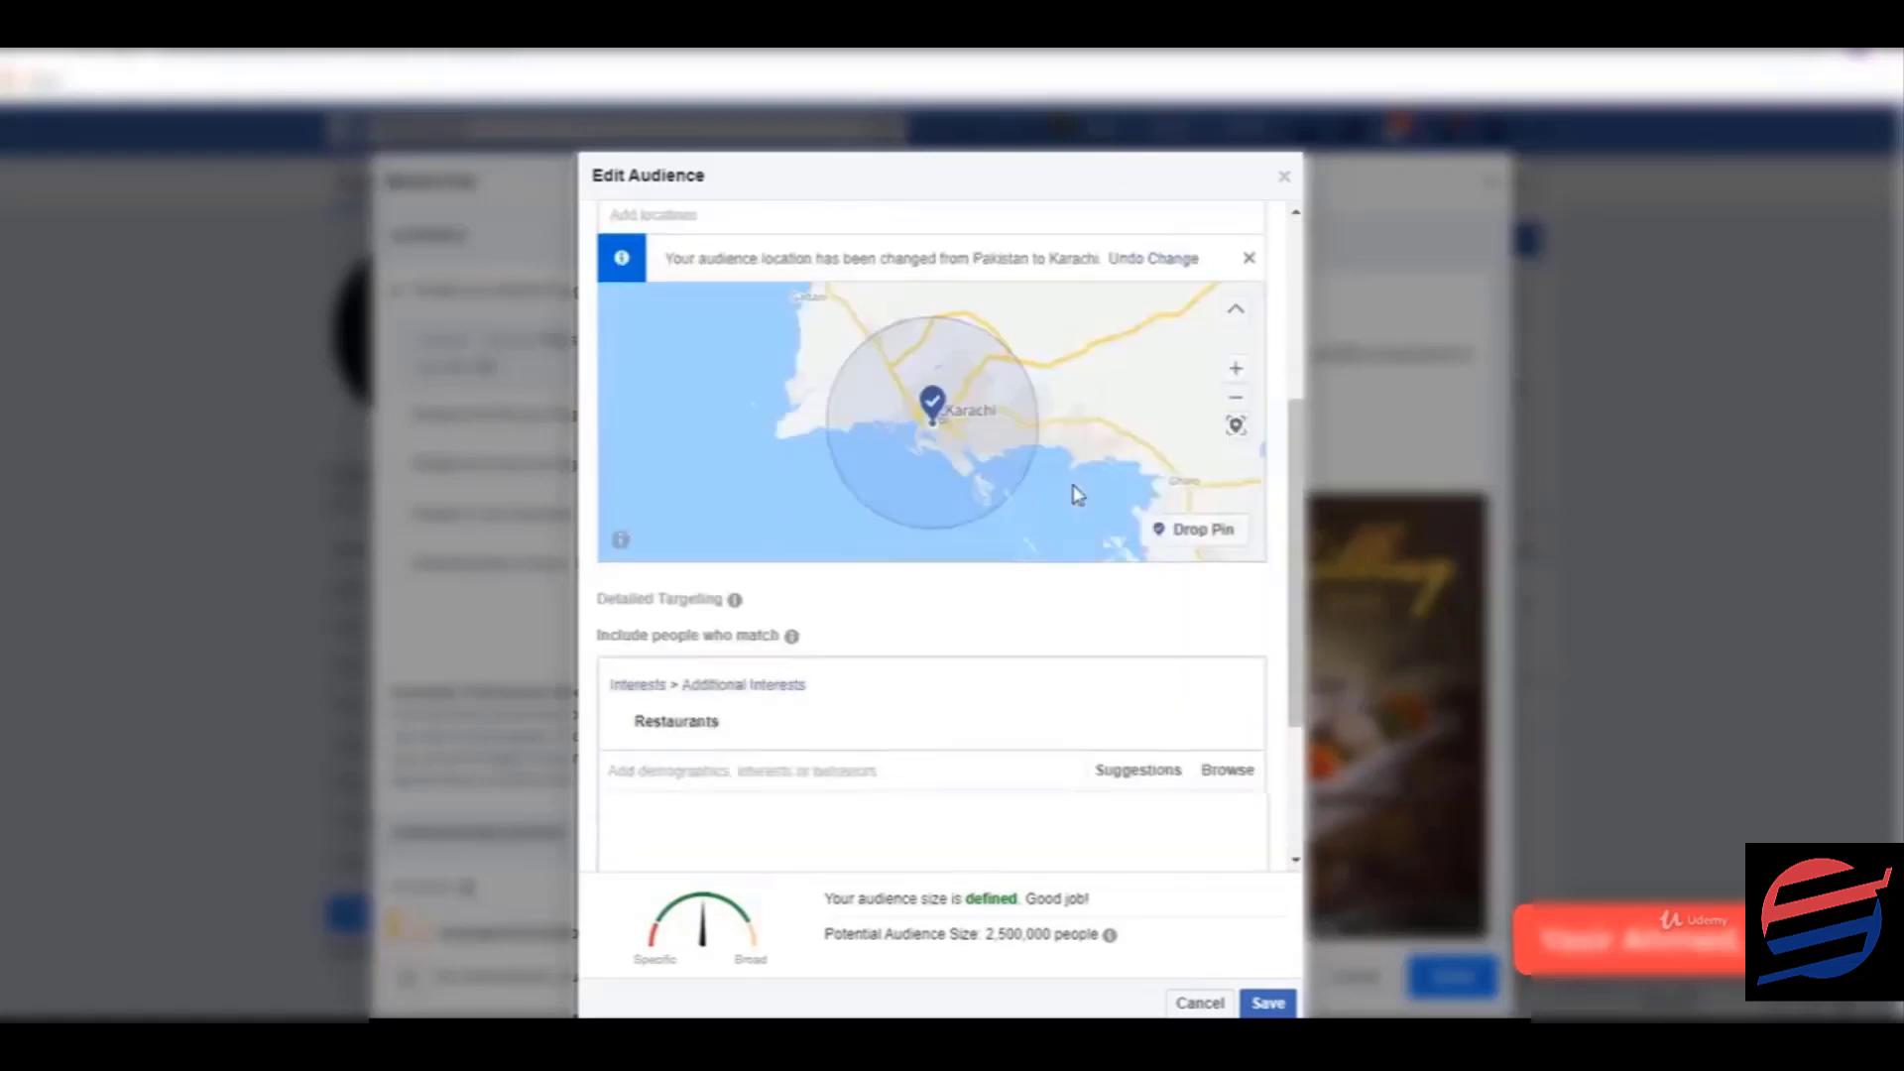
pyautogui.scroll(3, 1071, 515)
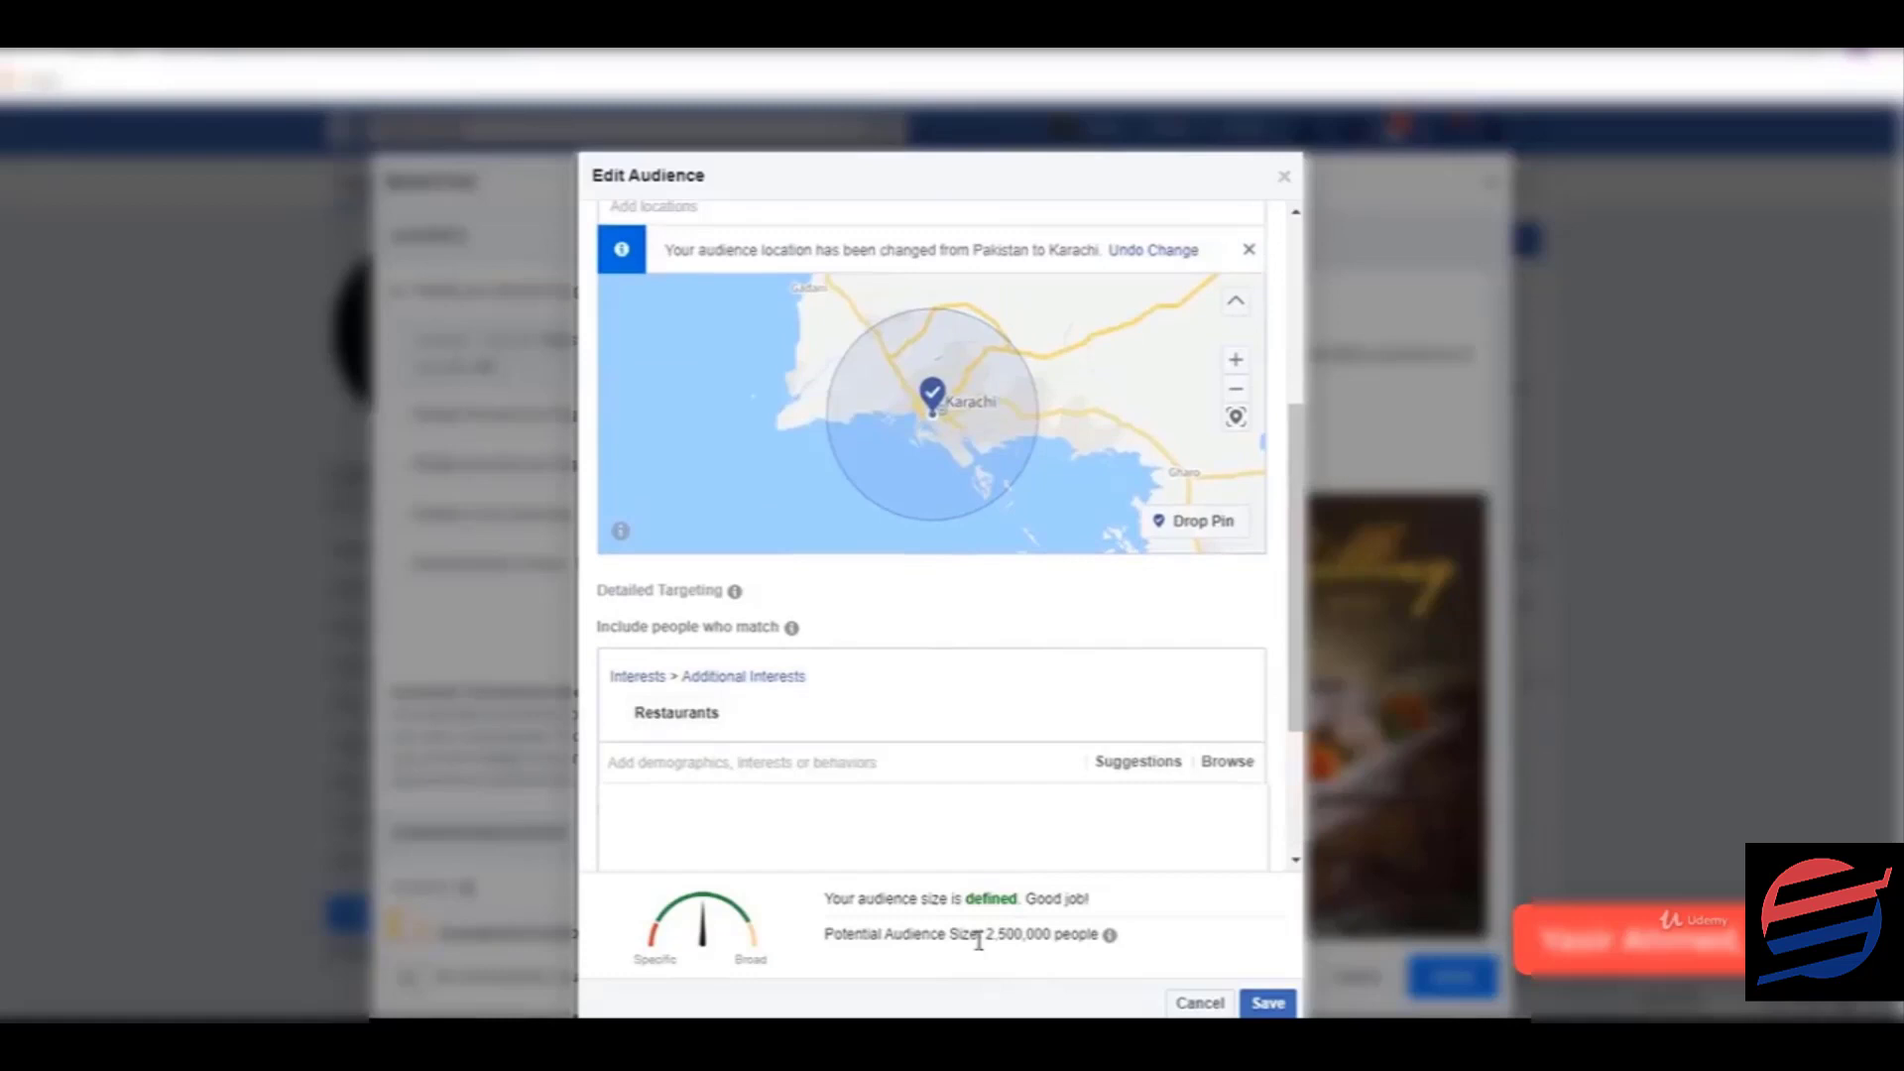
pyautogui.moveTo(979, 940); pyautogui.dragTo(1096, 937)
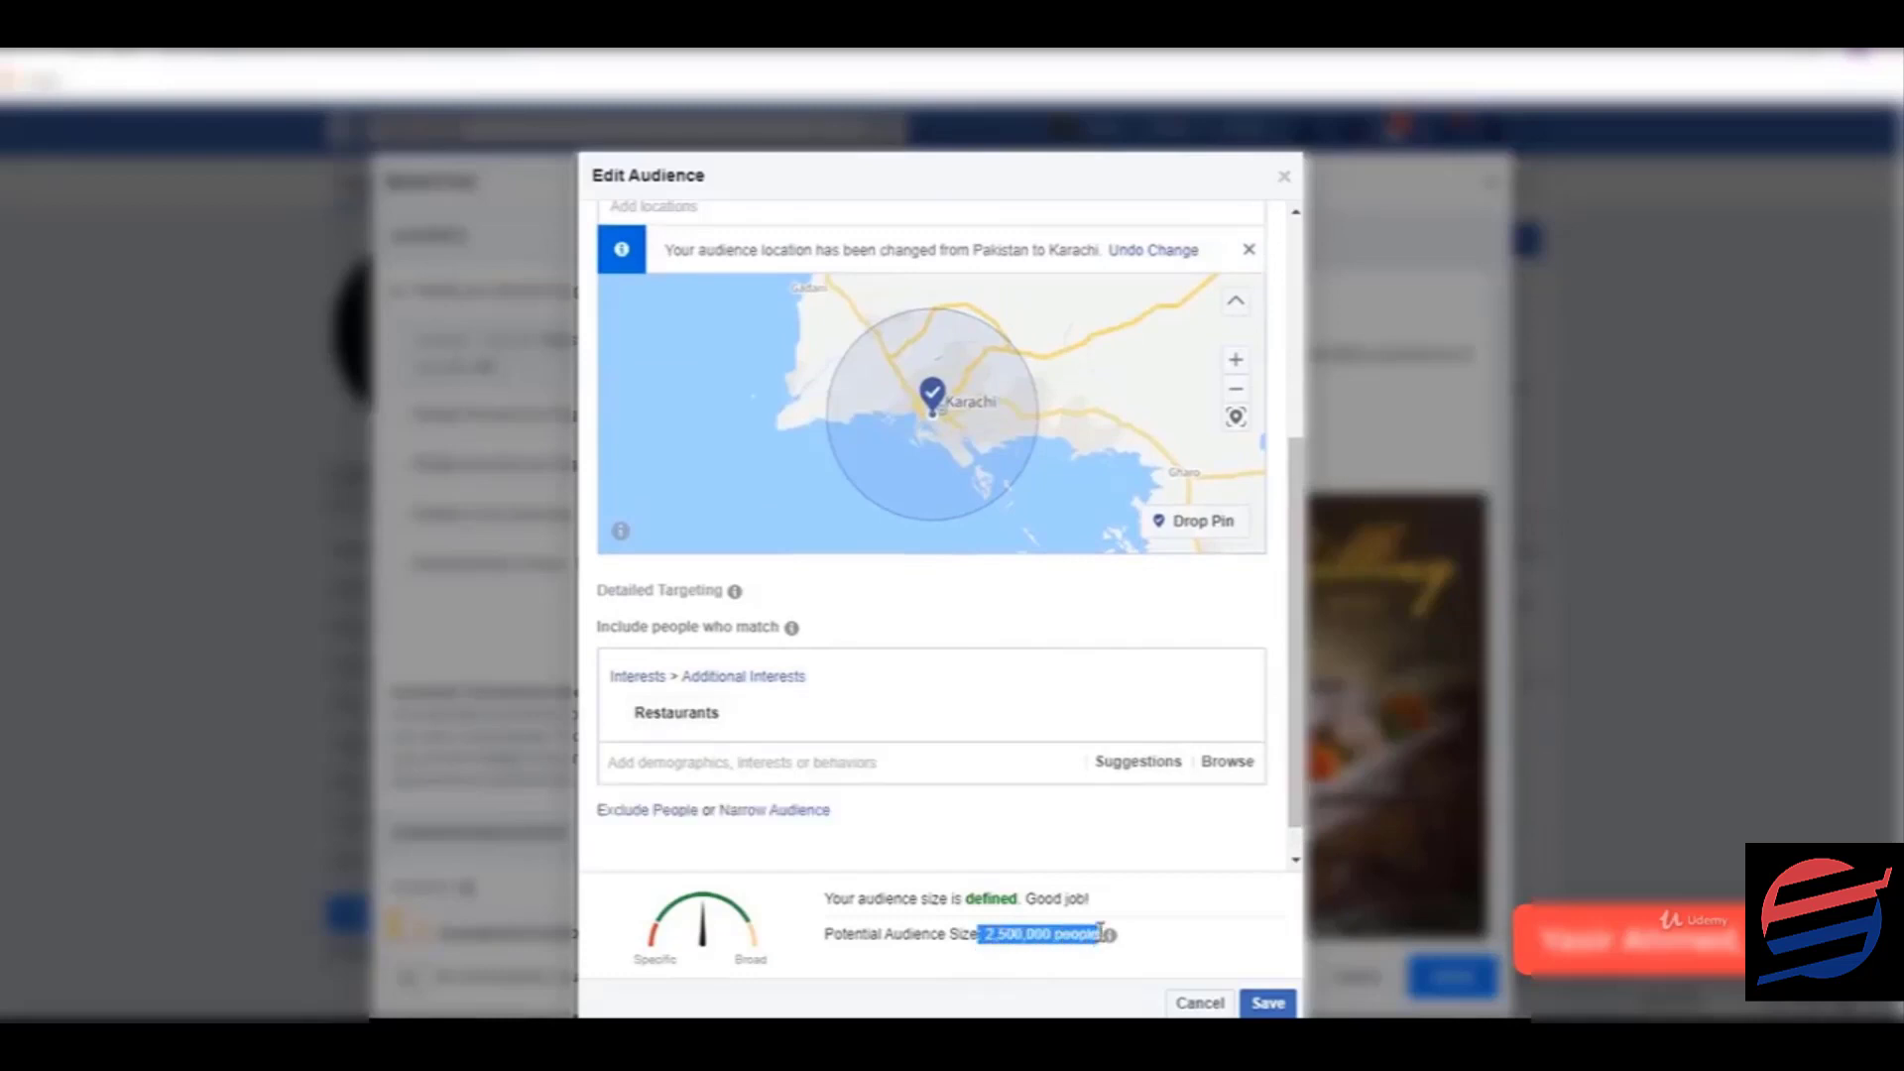
pyautogui.scroll(4, 824, 555)
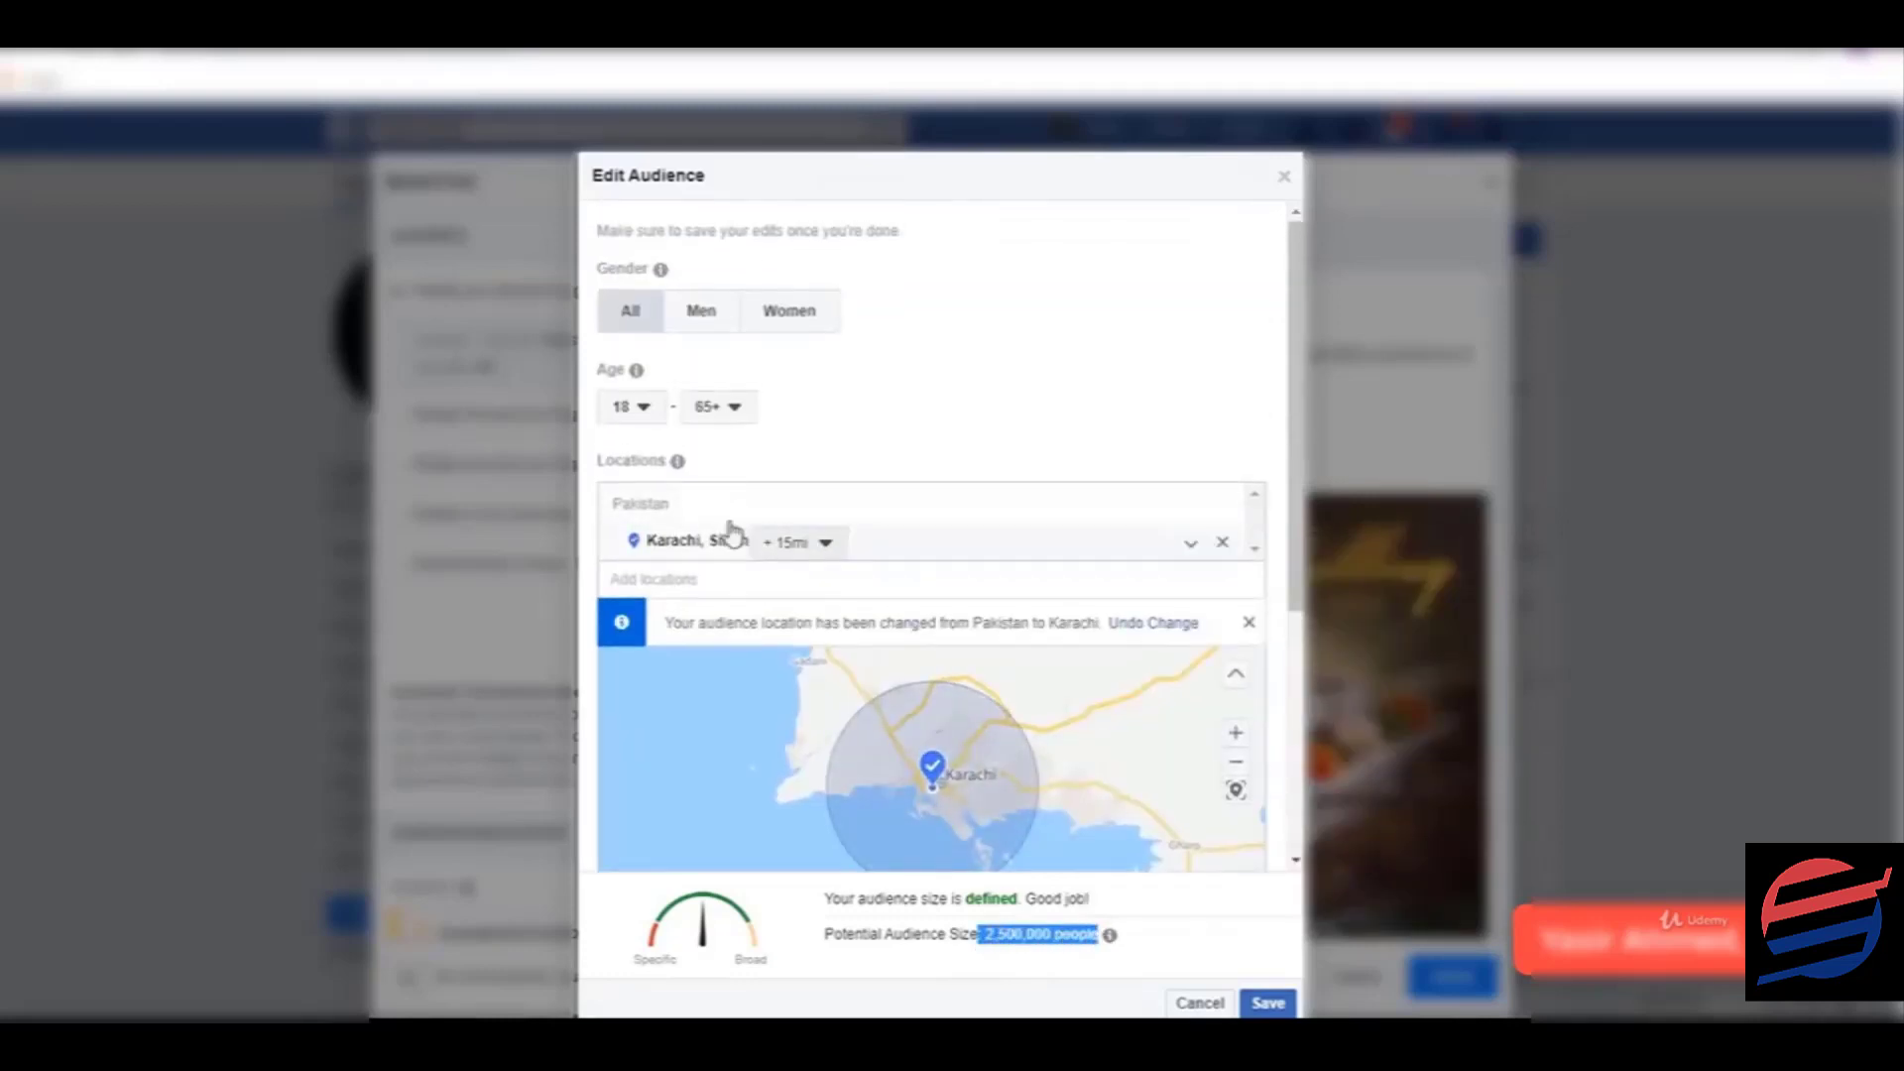
# - Replace the location with Karachi, Sindh, Pakistan and set a 10-mile radius
pyautogui.click(1179, 534)
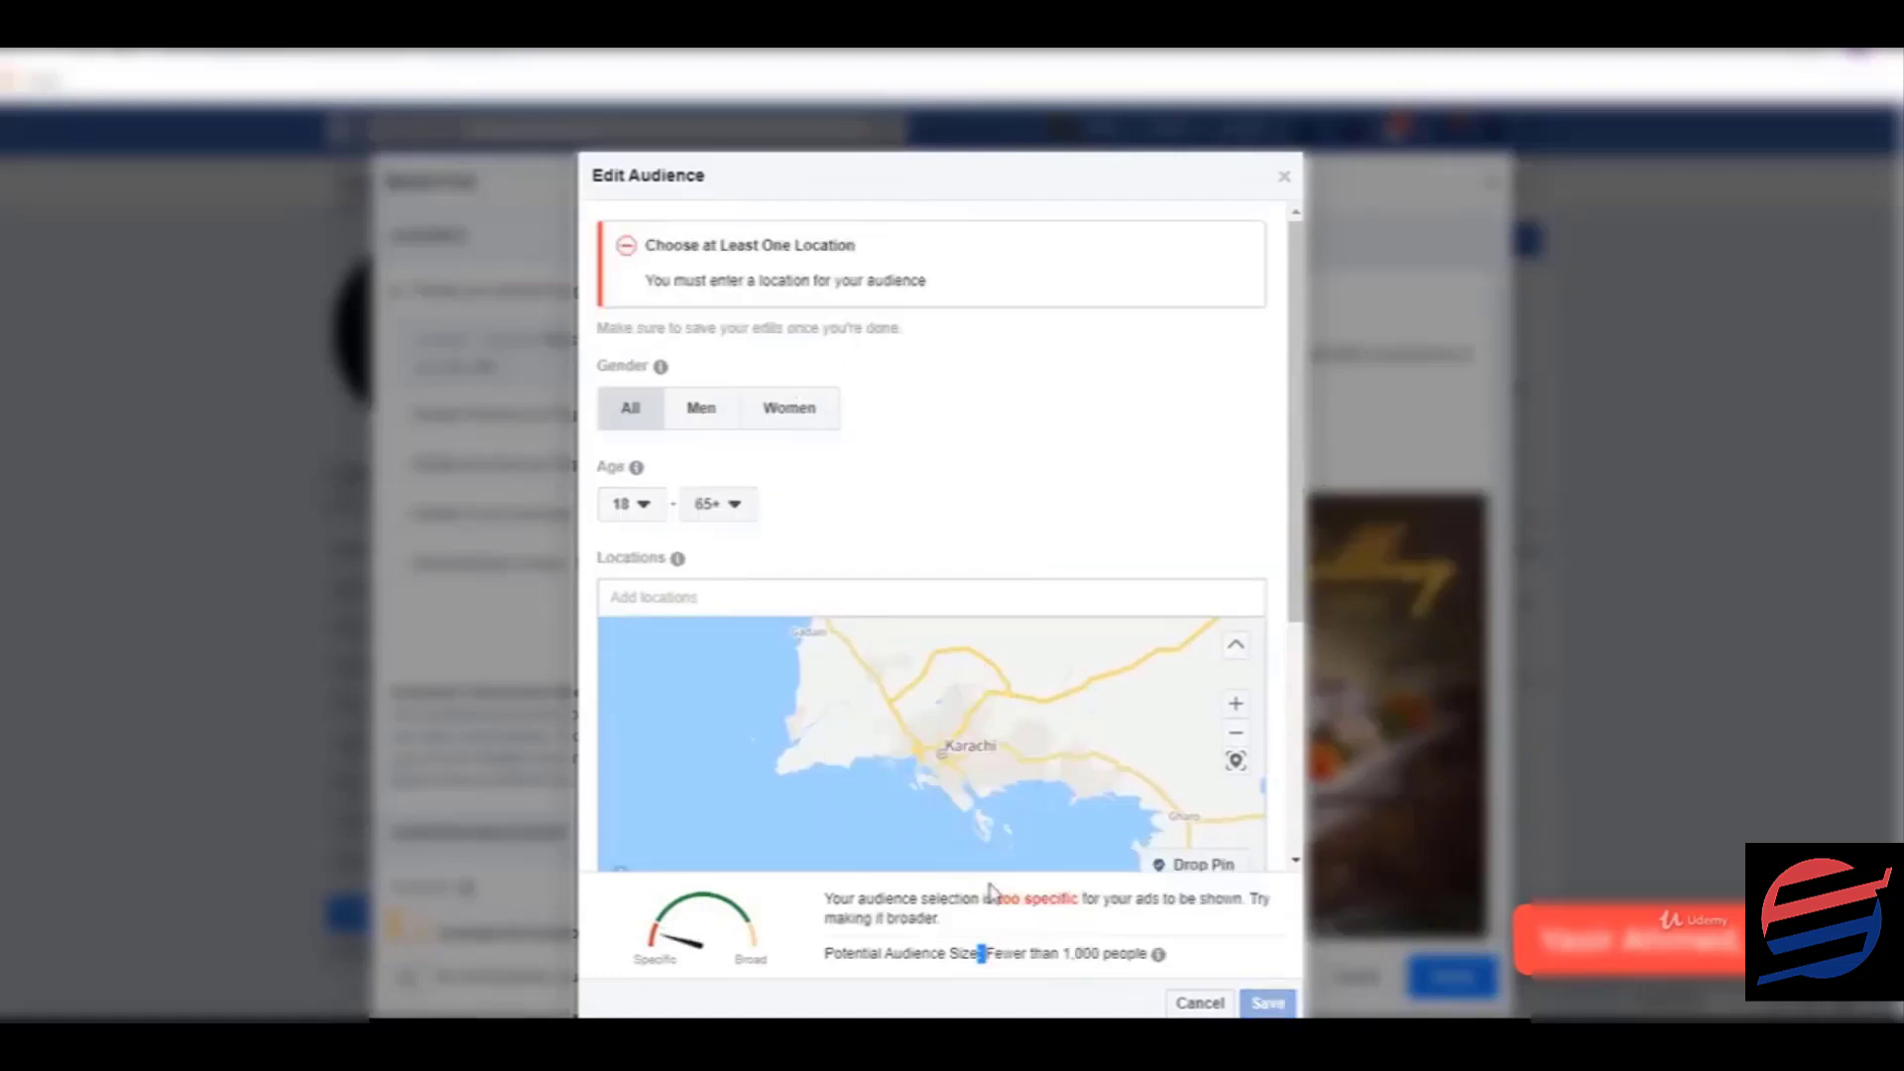
pyautogui.click(754, 601)
pyautogui.write('karachi')
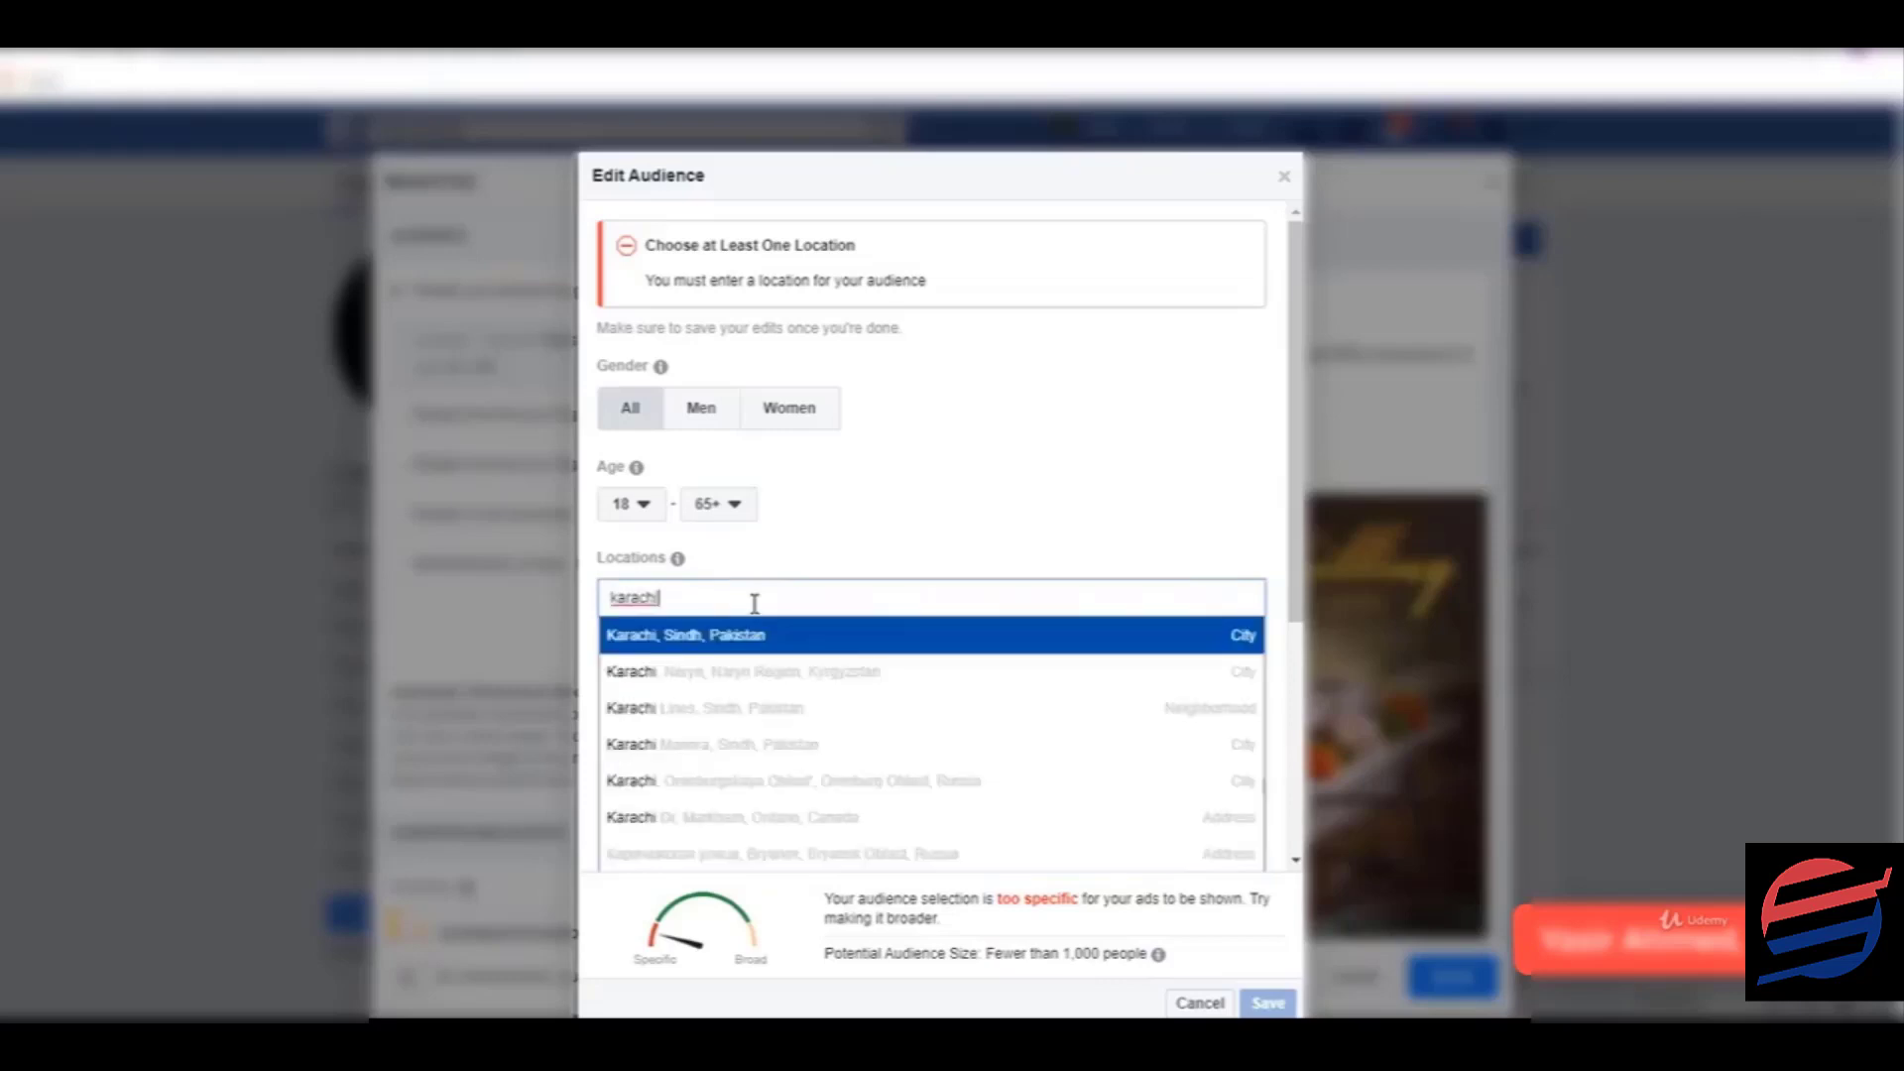
pyautogui.press('Return')
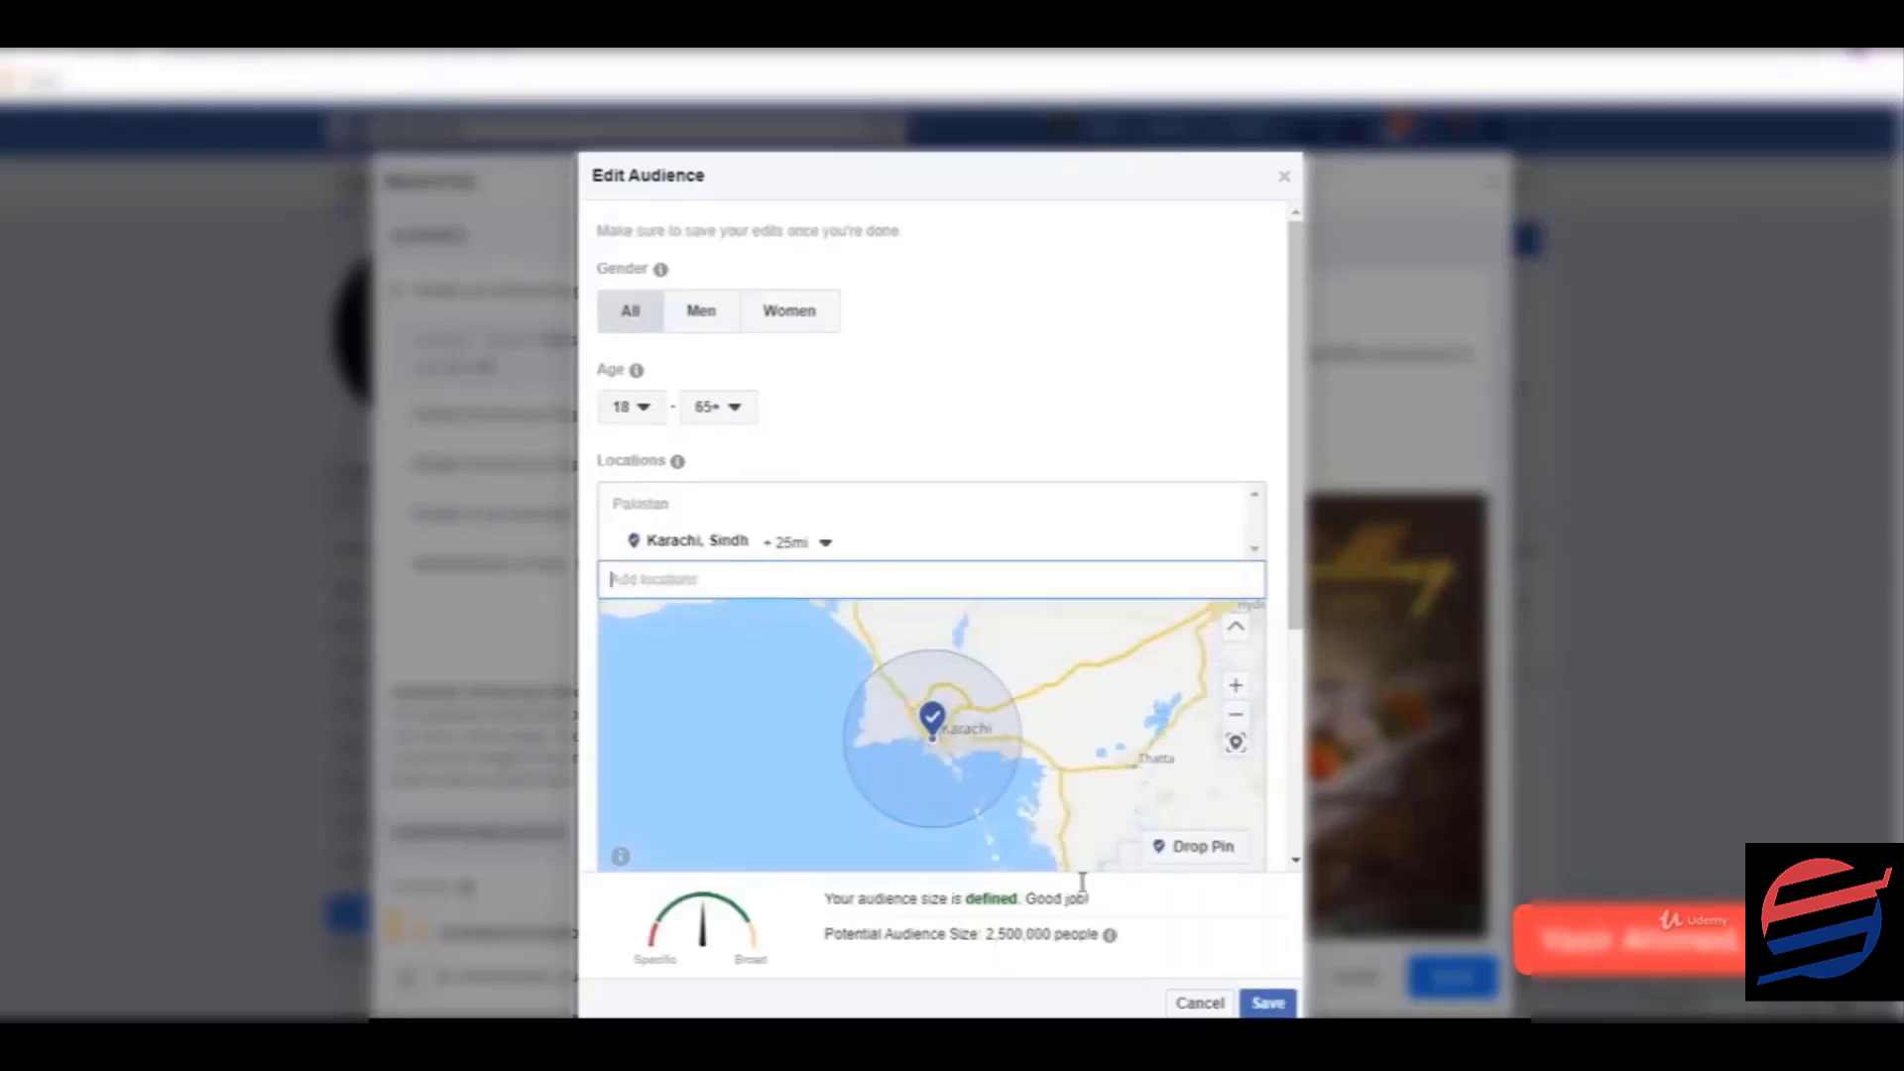
pyautogui.moveTo(986, 934); pyautogui.dragTo(1017, 937)
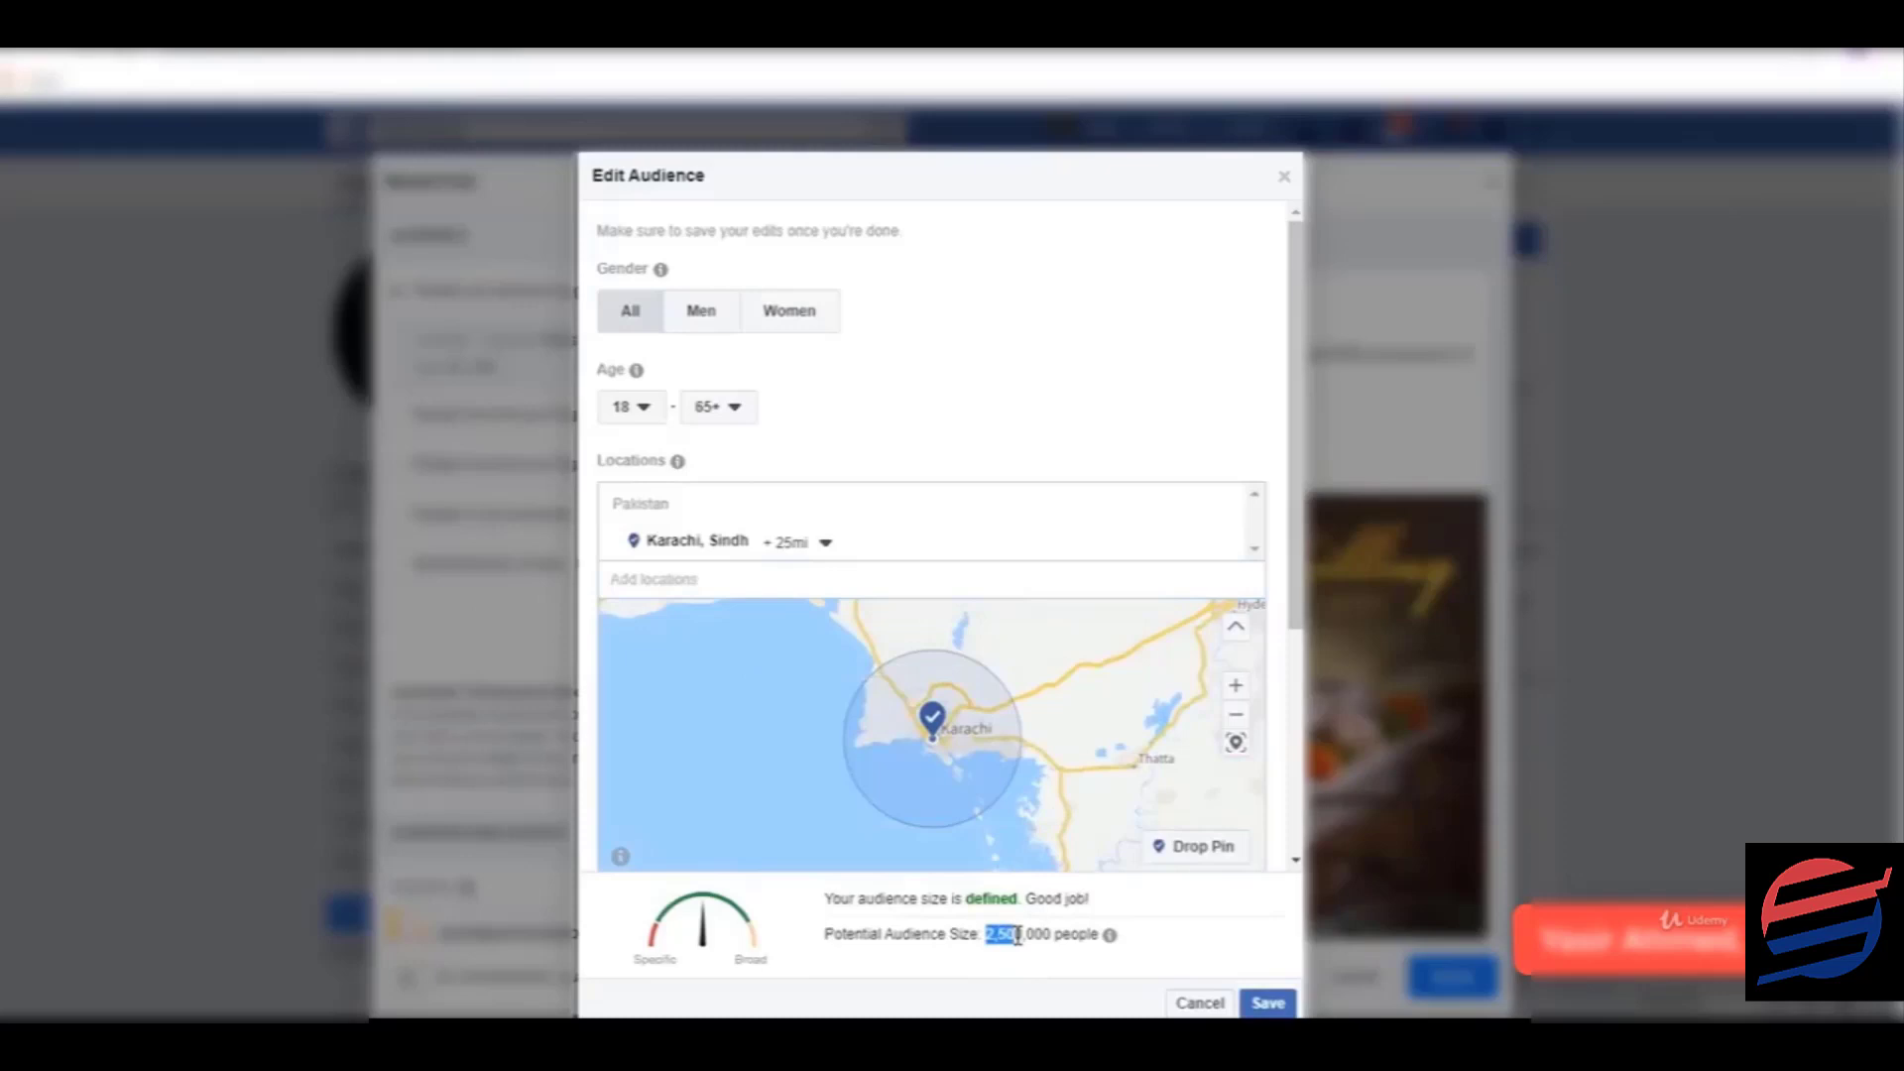
pyautogui.scroll(-2, 1106, 397)
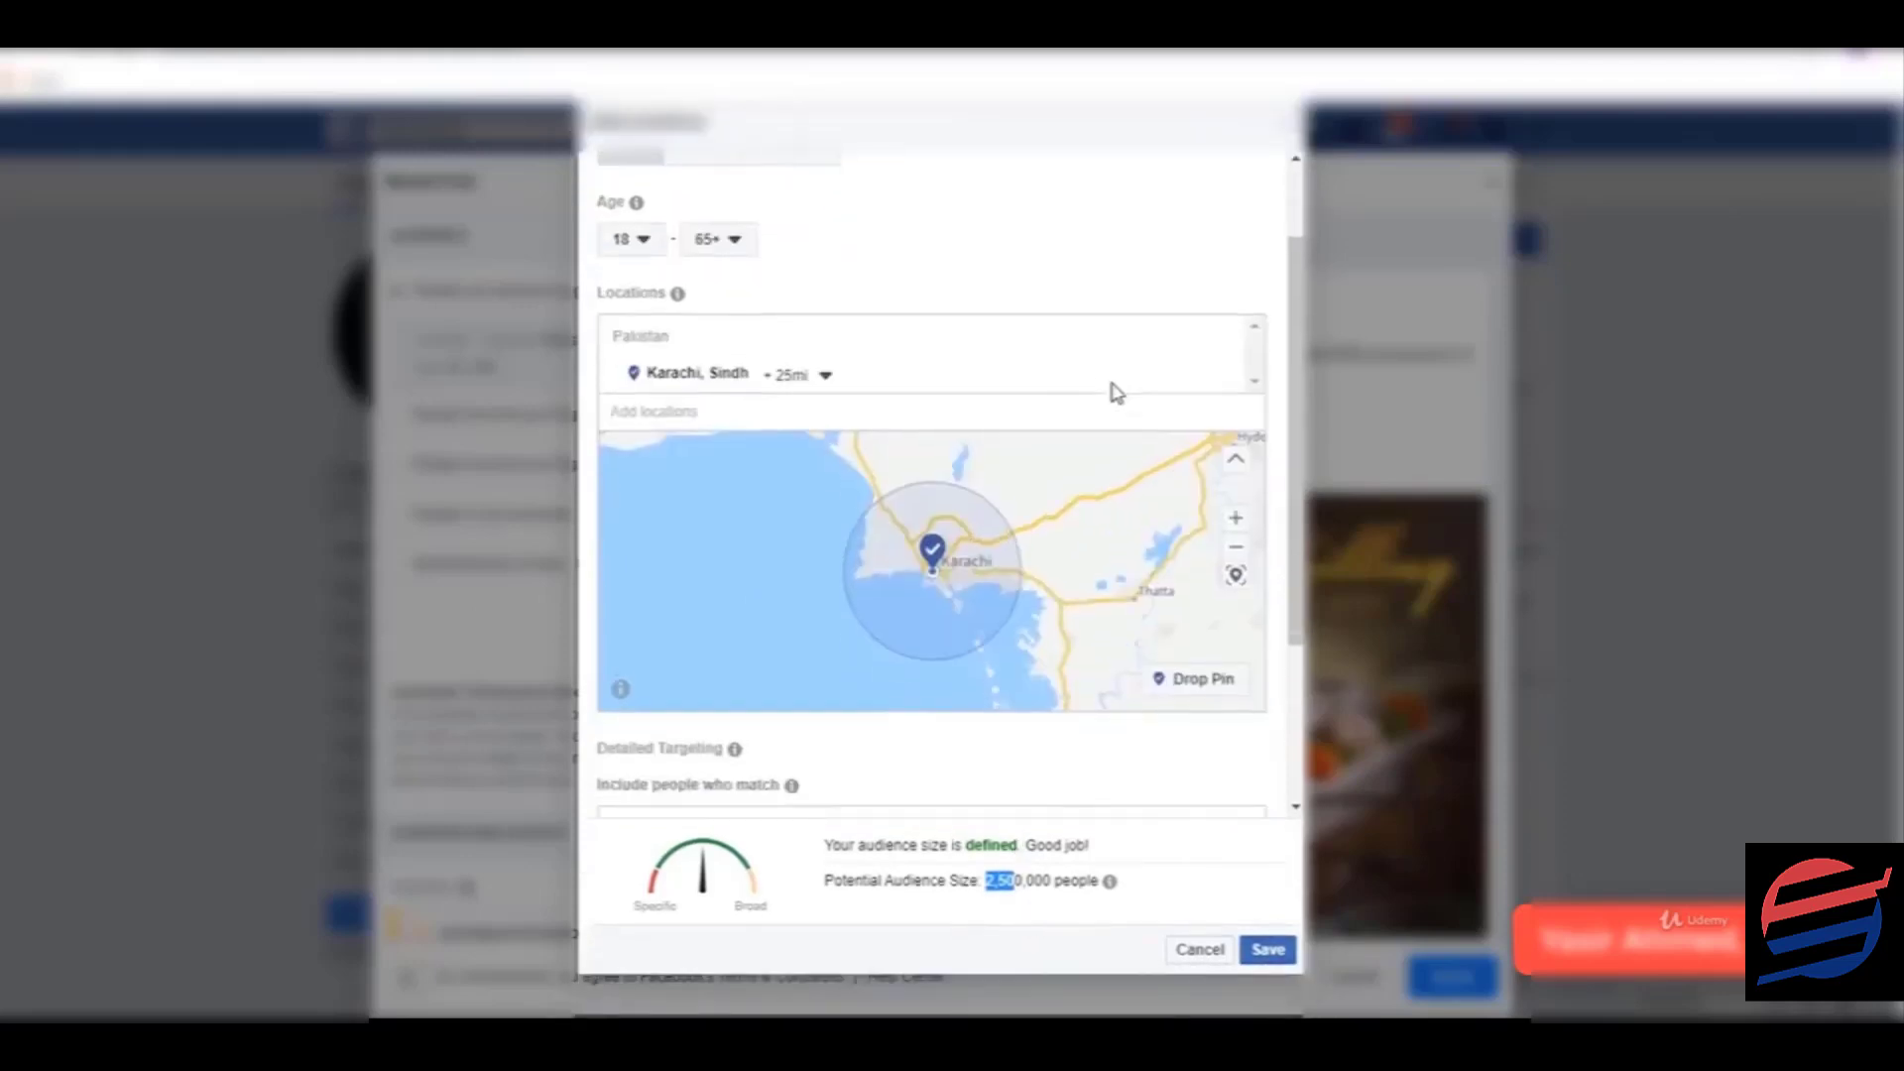
pyautogui.click(819, 387)
pyautogui.click(843, 520)
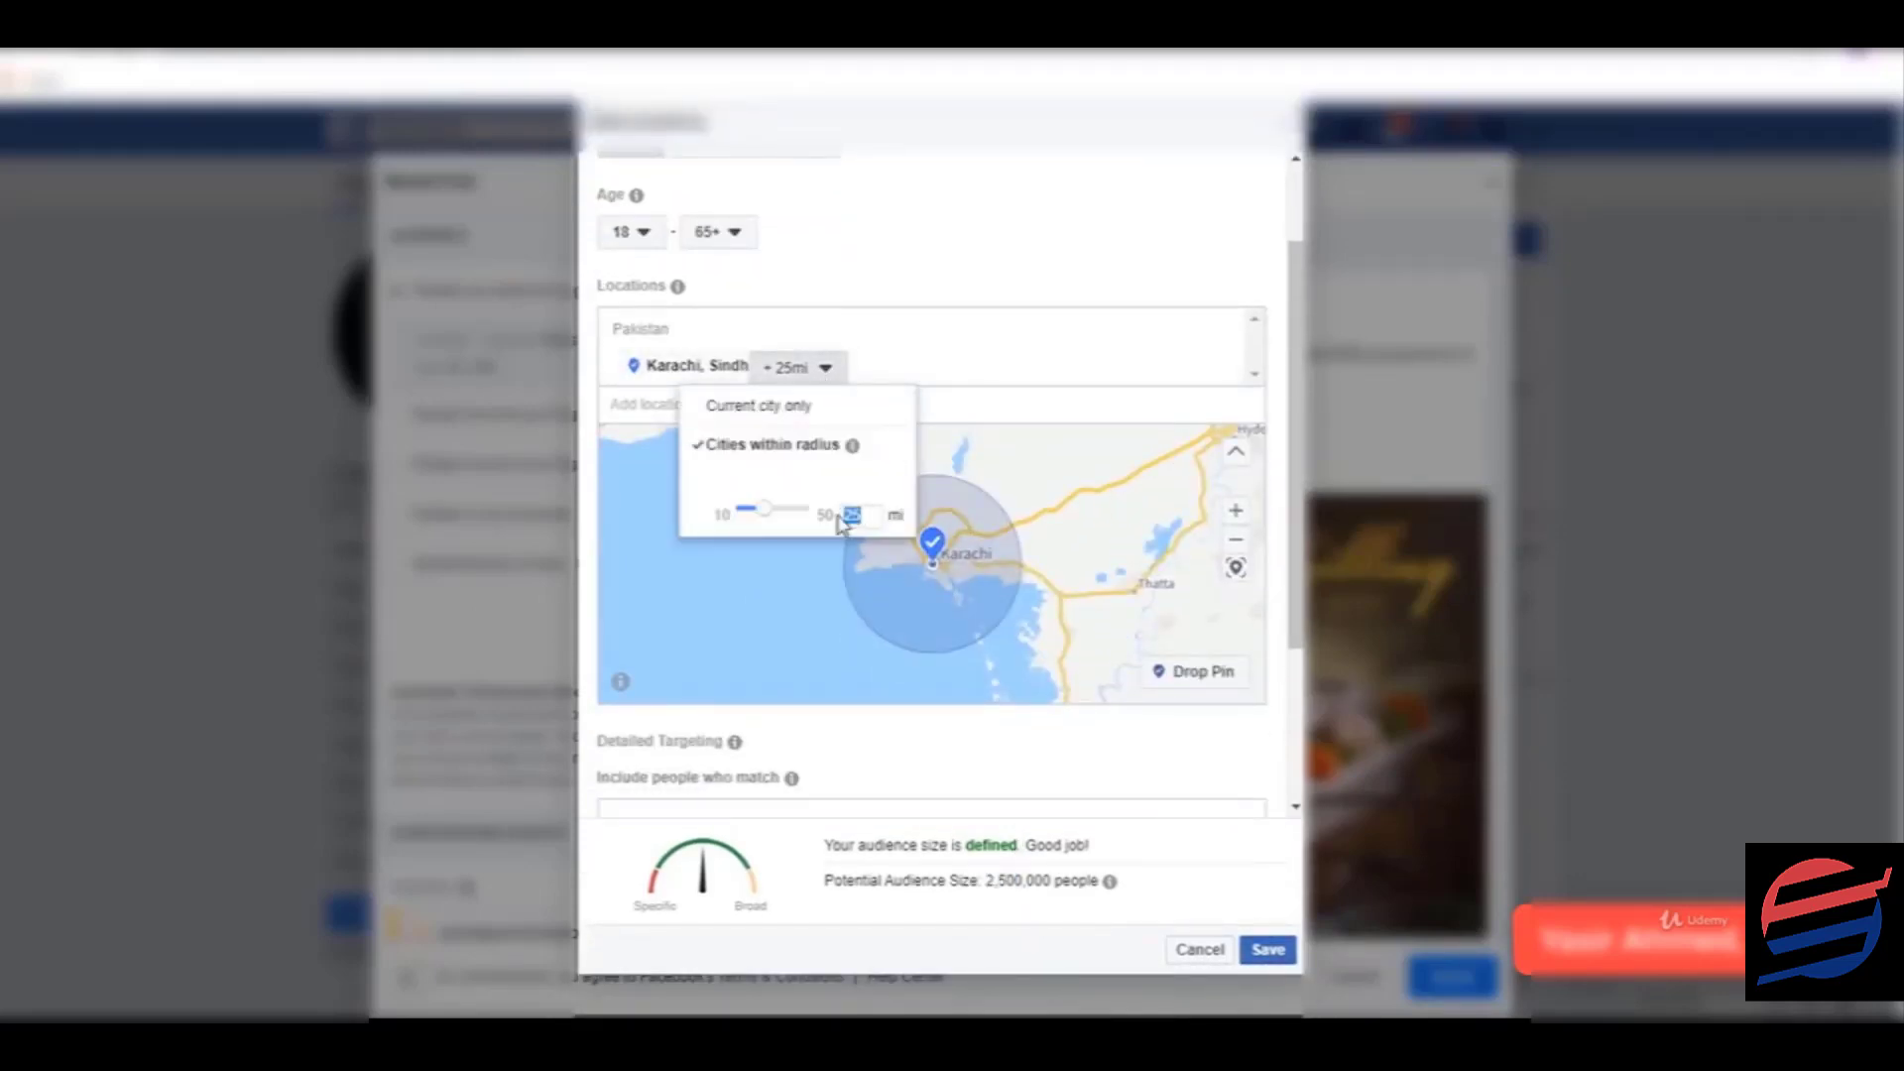
pyautogui.press('Return')
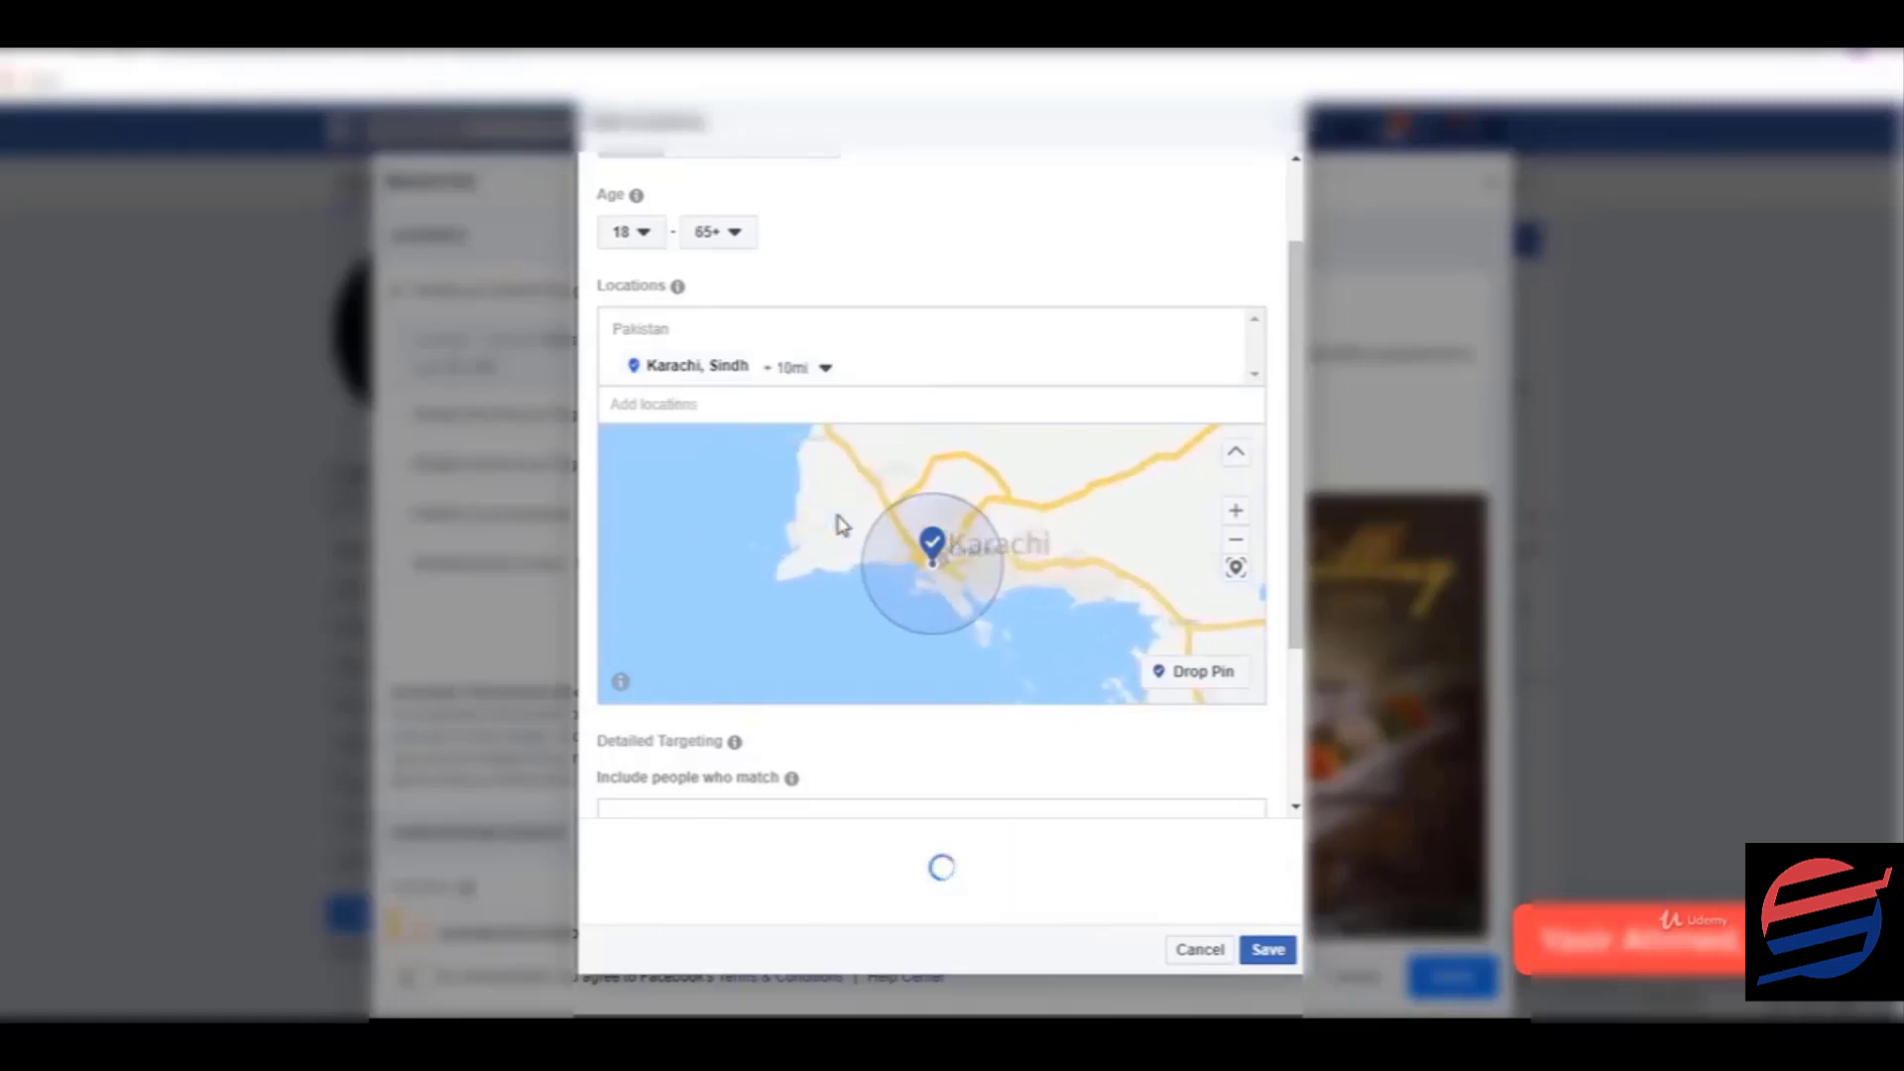
pyautogui.scroll(-1, 1101, 714)
pyautogui.scroll(-2, 1088, 784)
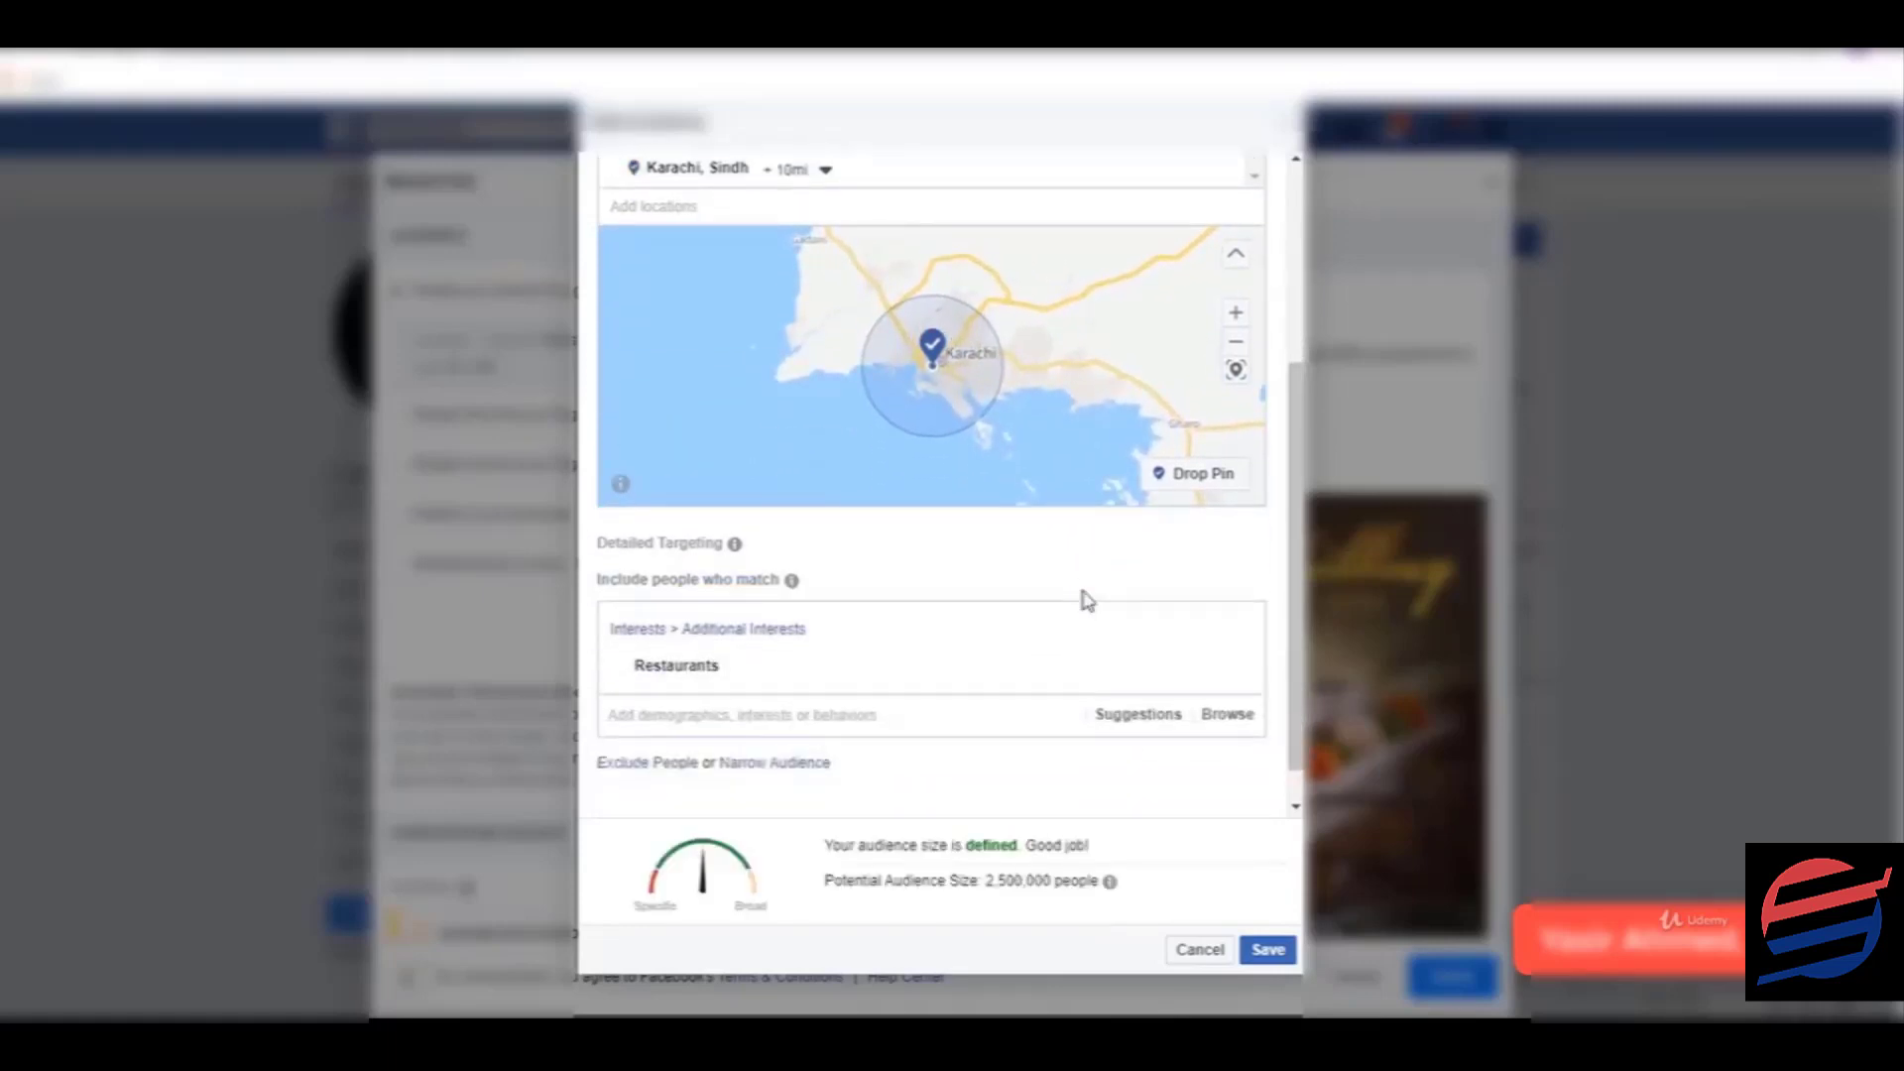
# - Show suggested interests, then add and remove Food and Restaurants
pyautogui.moveTo(753, 650)
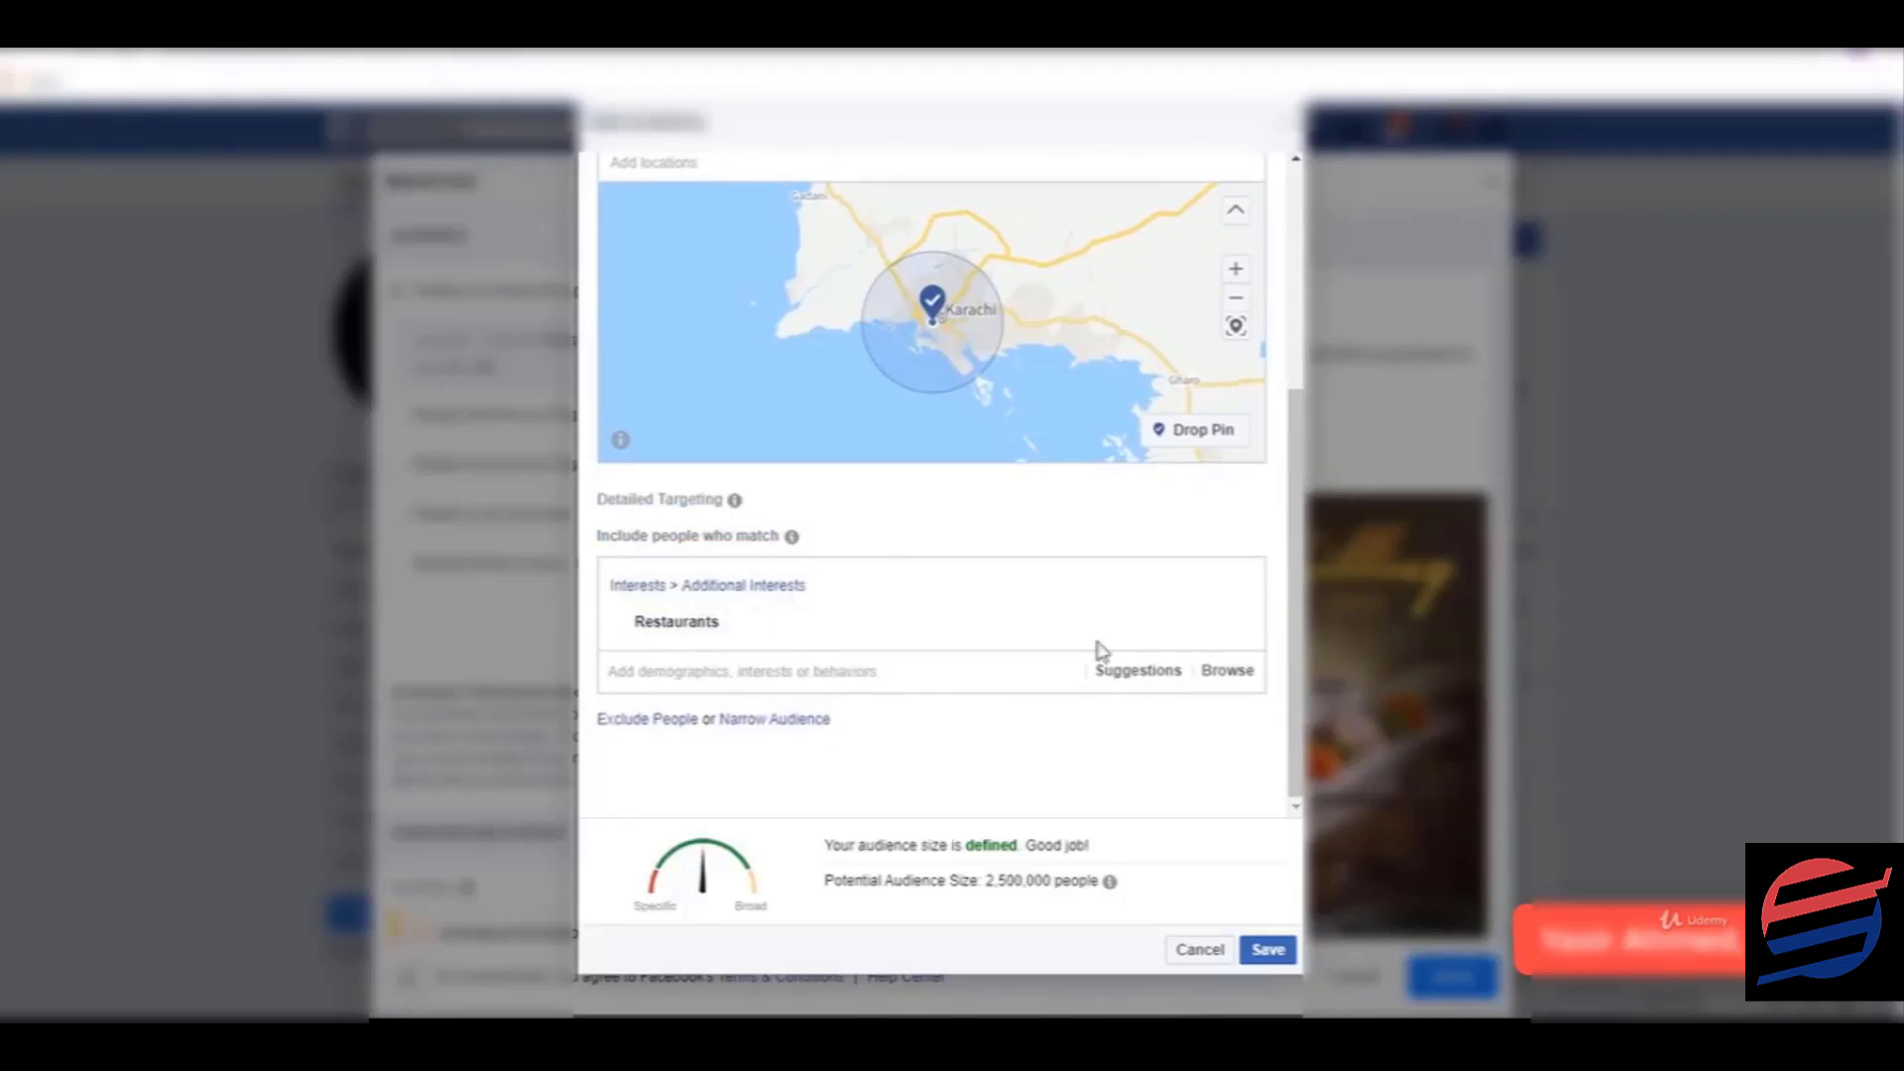
pyautogui.click(1159, 683)
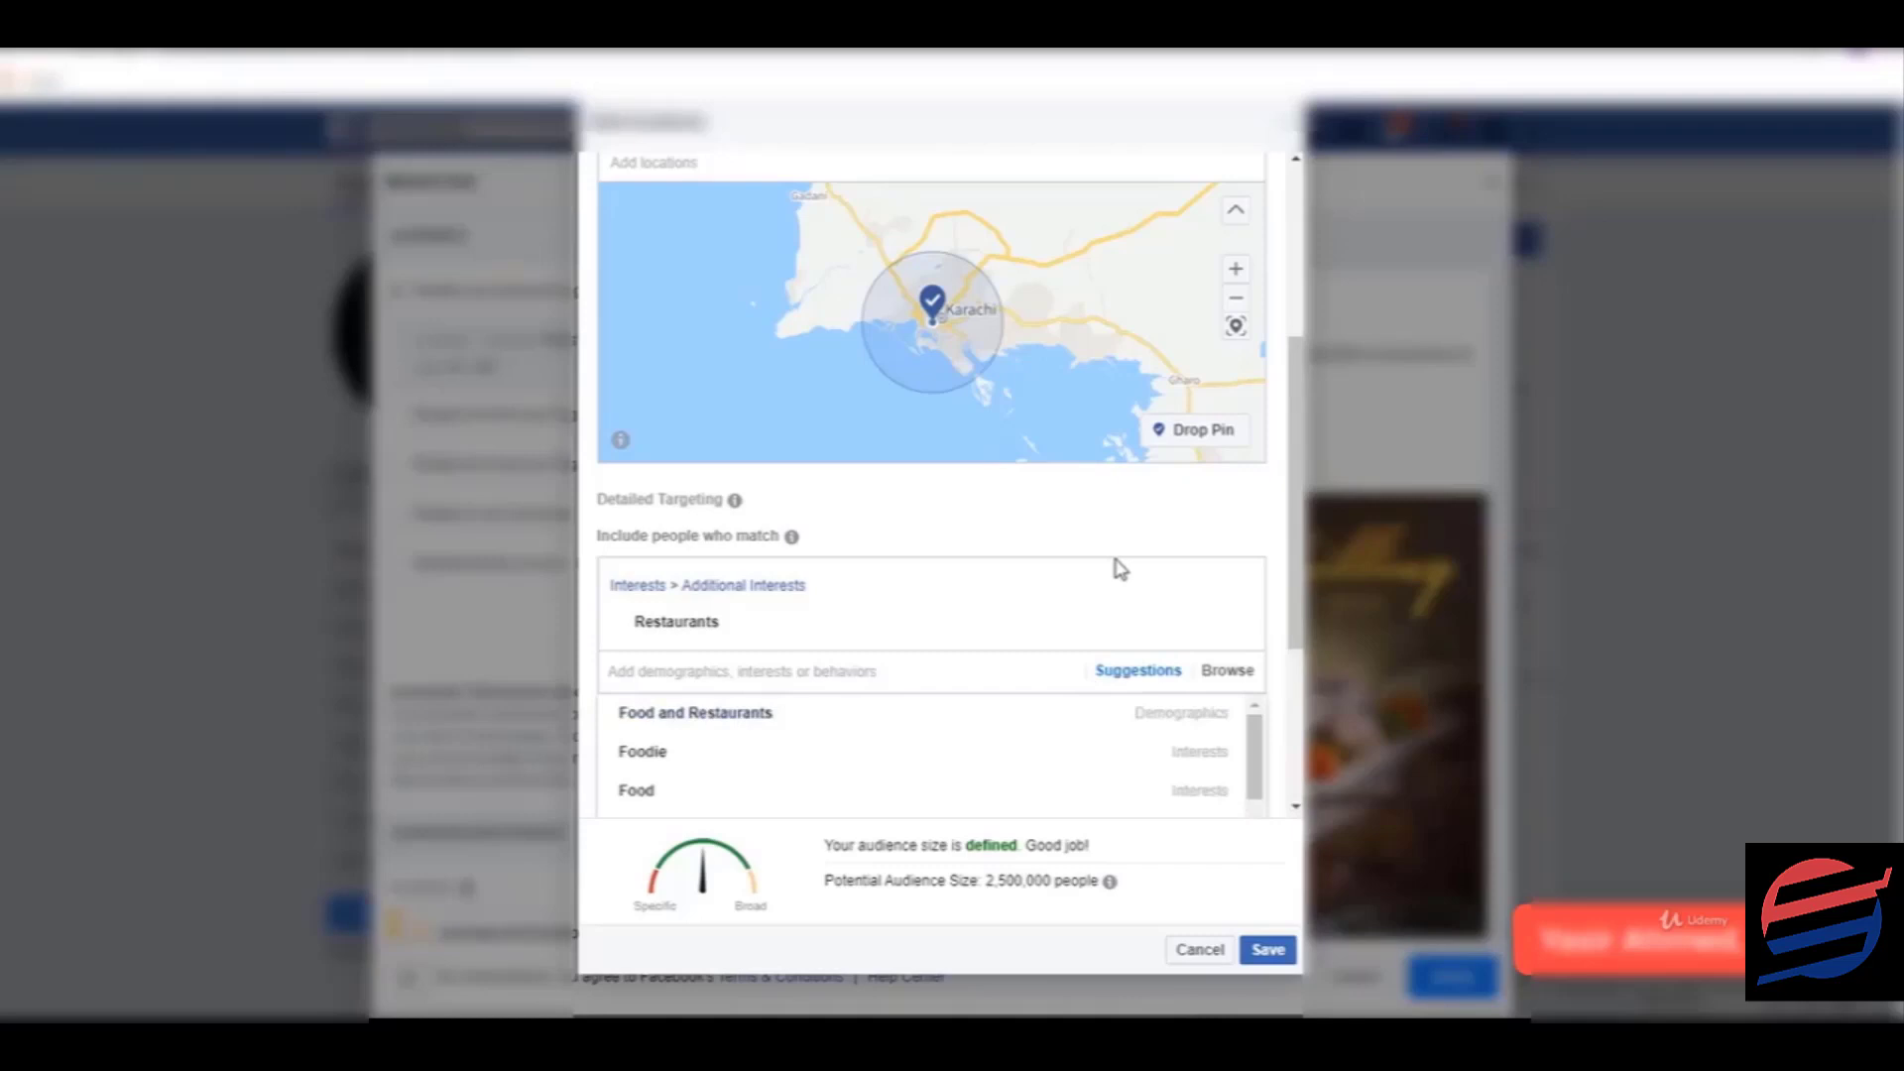
pyautogui.scroll(-2, 1121, 575)
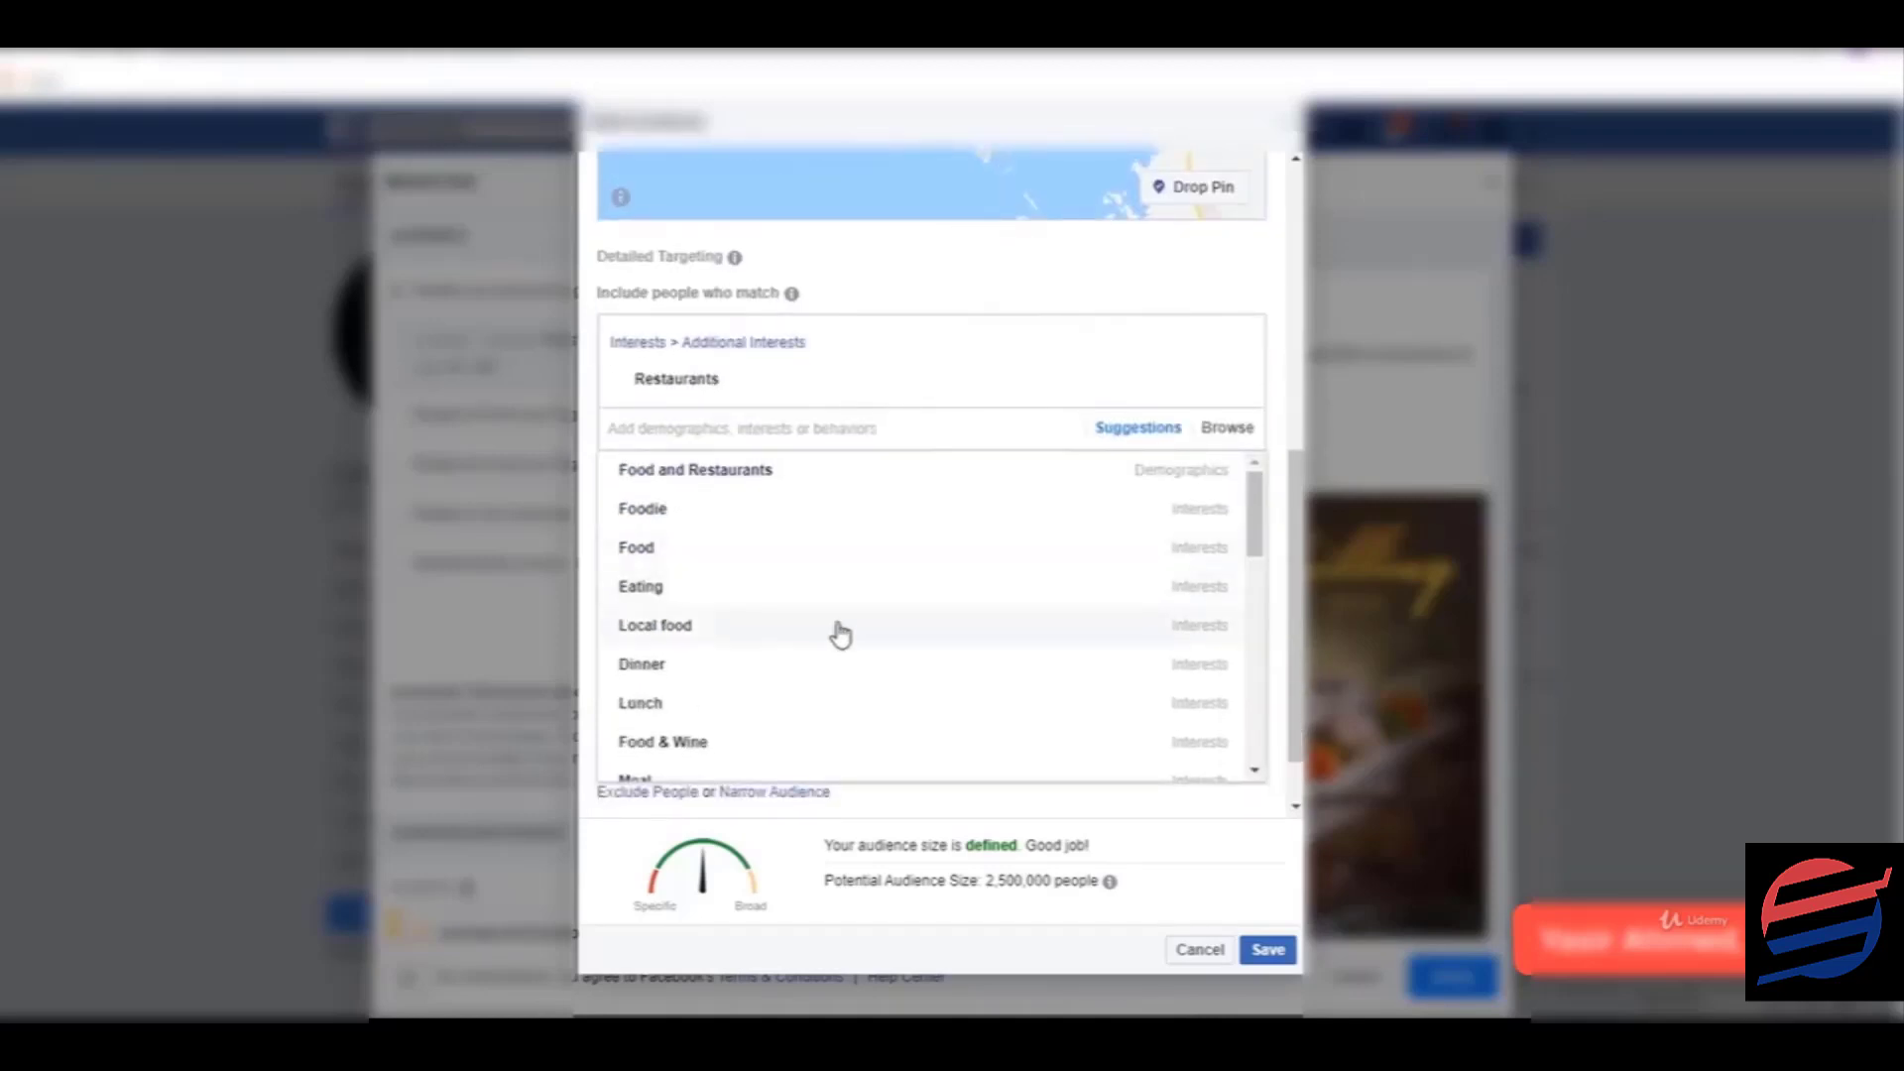
pyautogui.scroll(-3, 838, 633)
pyautogui.scroll(-3, 791, 651)
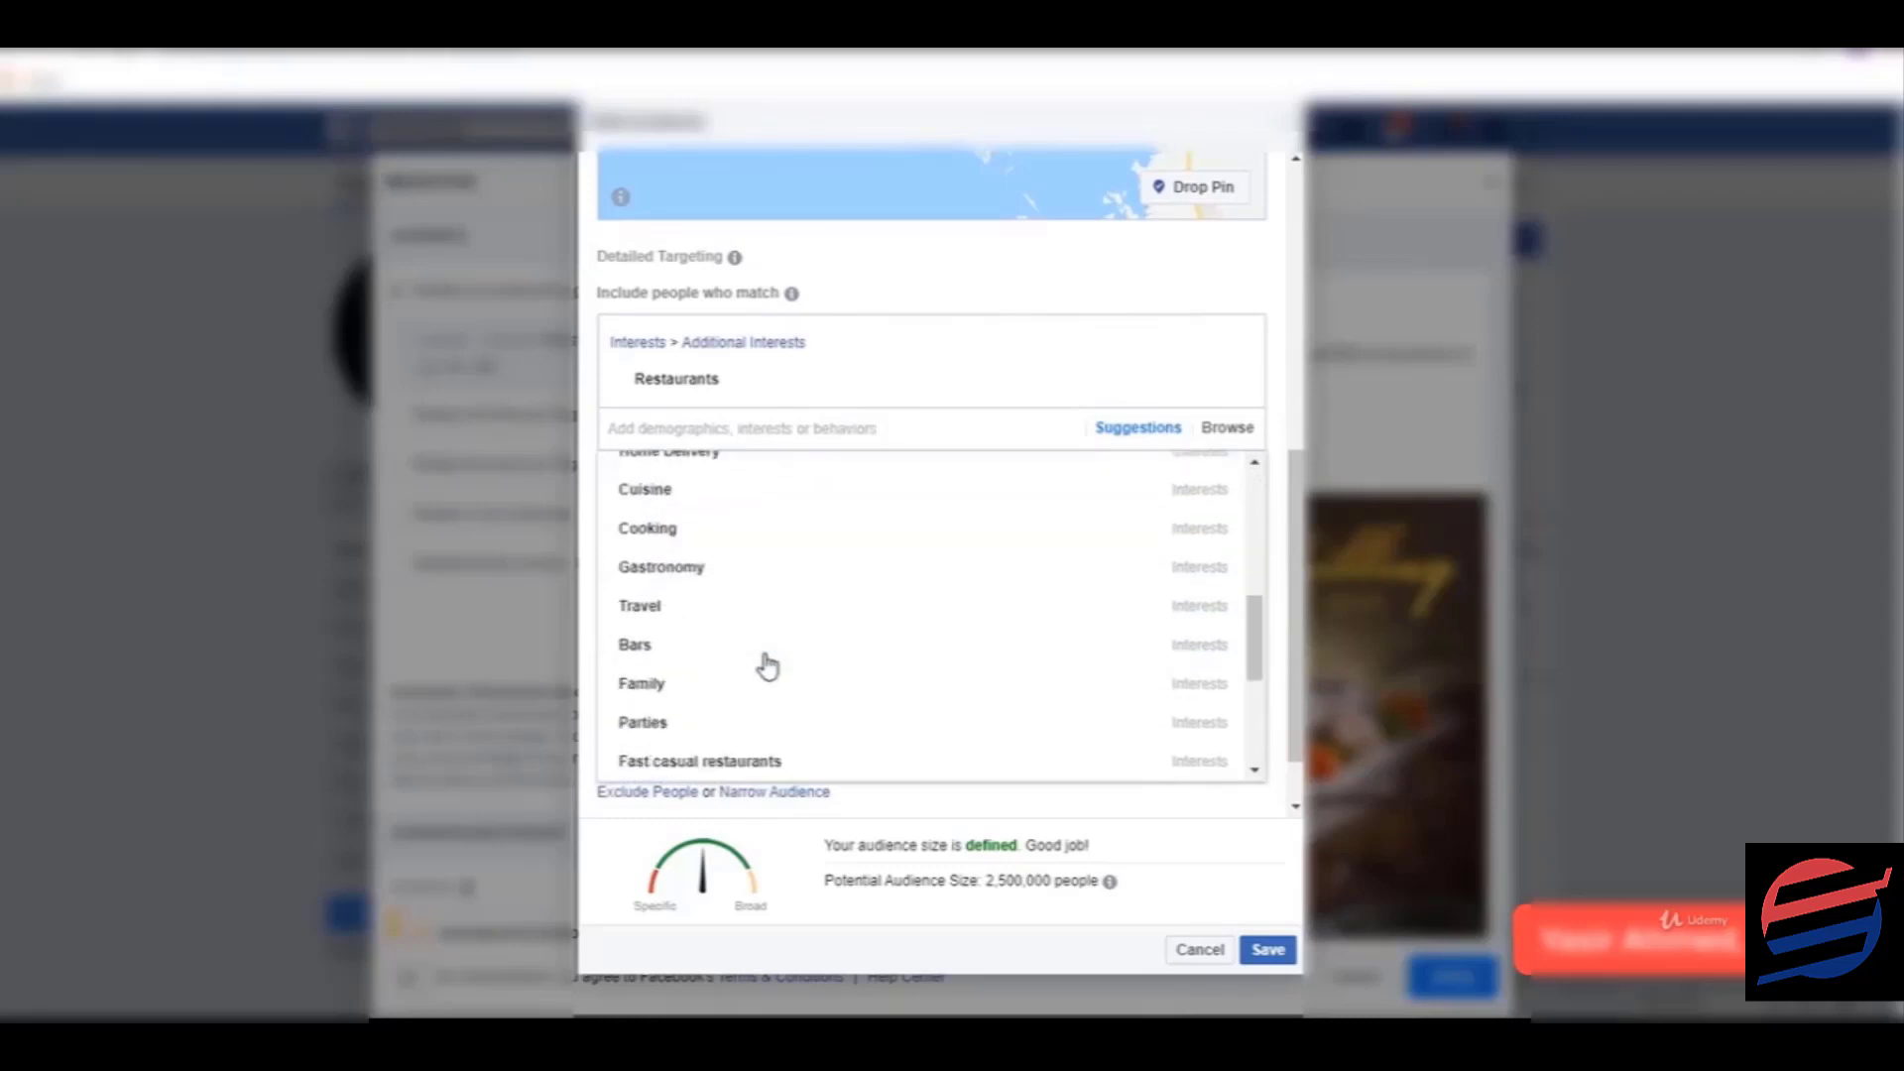
pyautogui.scroll(6, 765, 663)
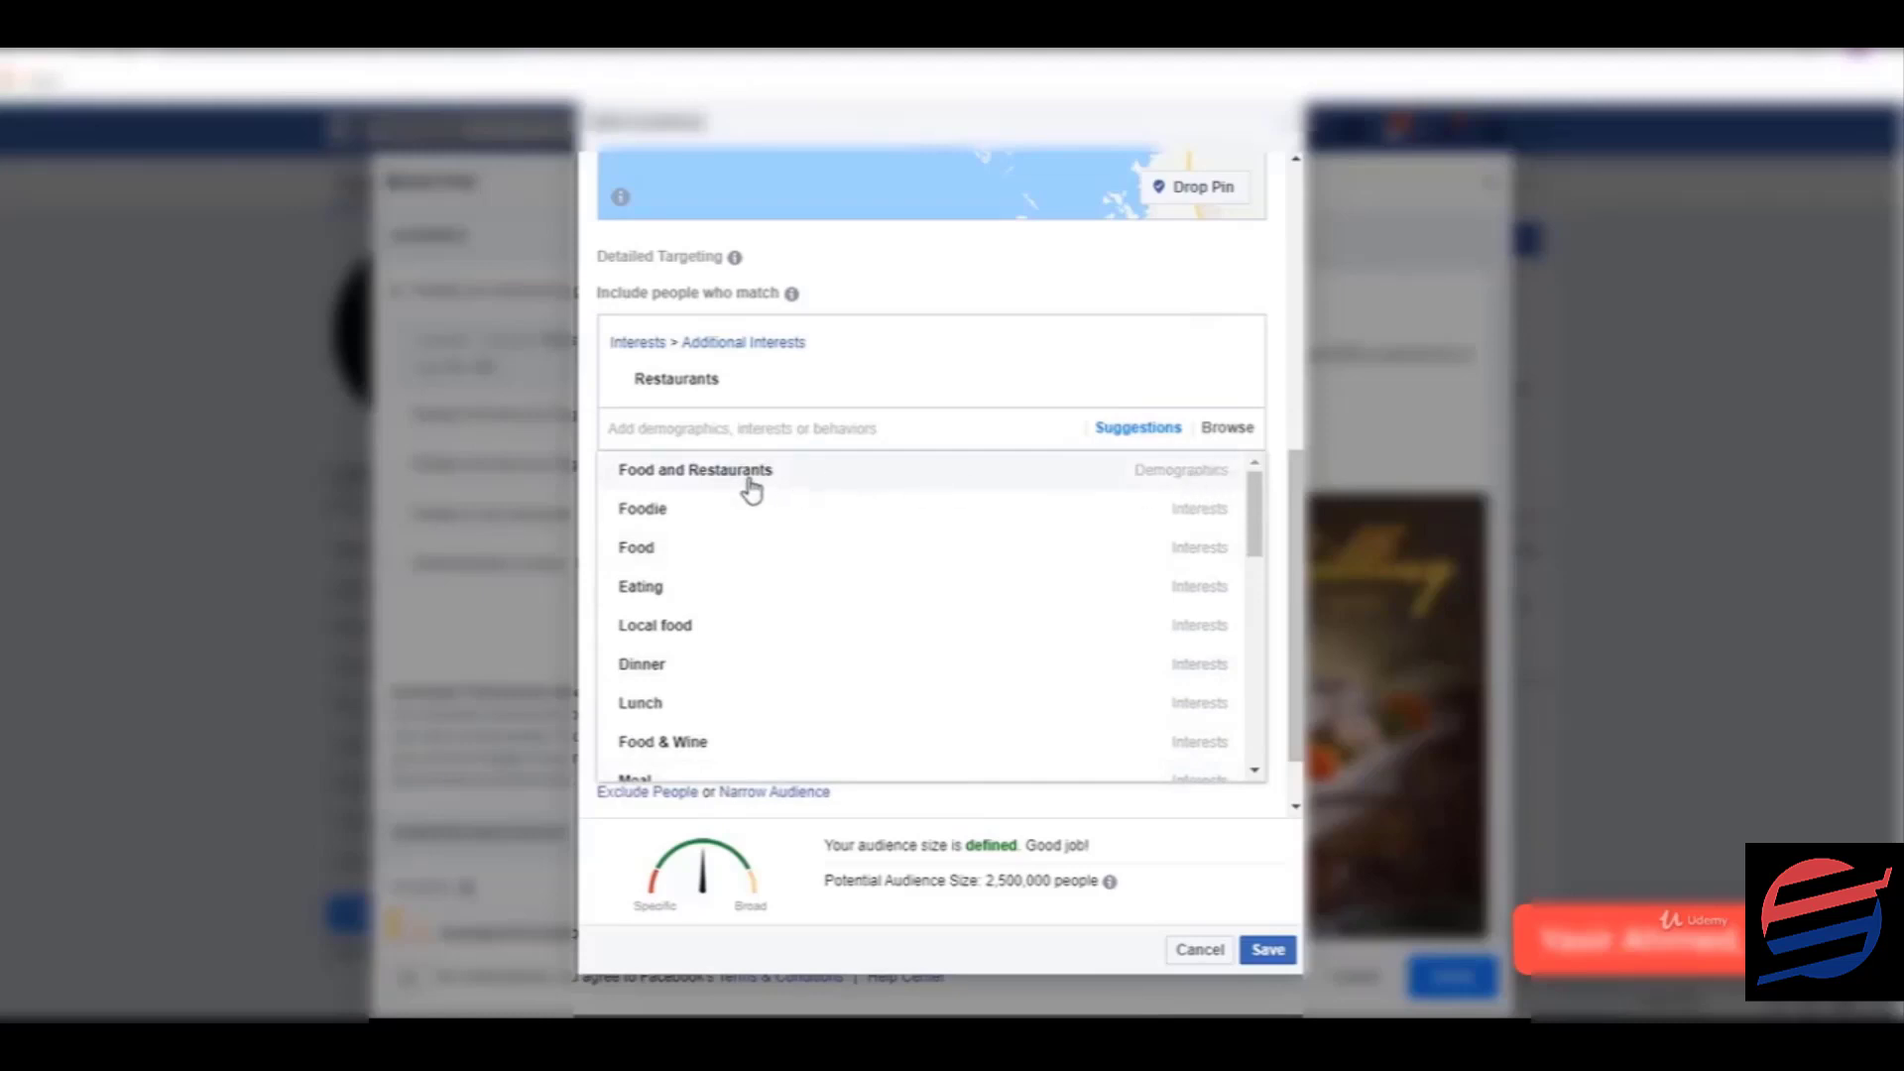
pyautogui.click(751, 489)
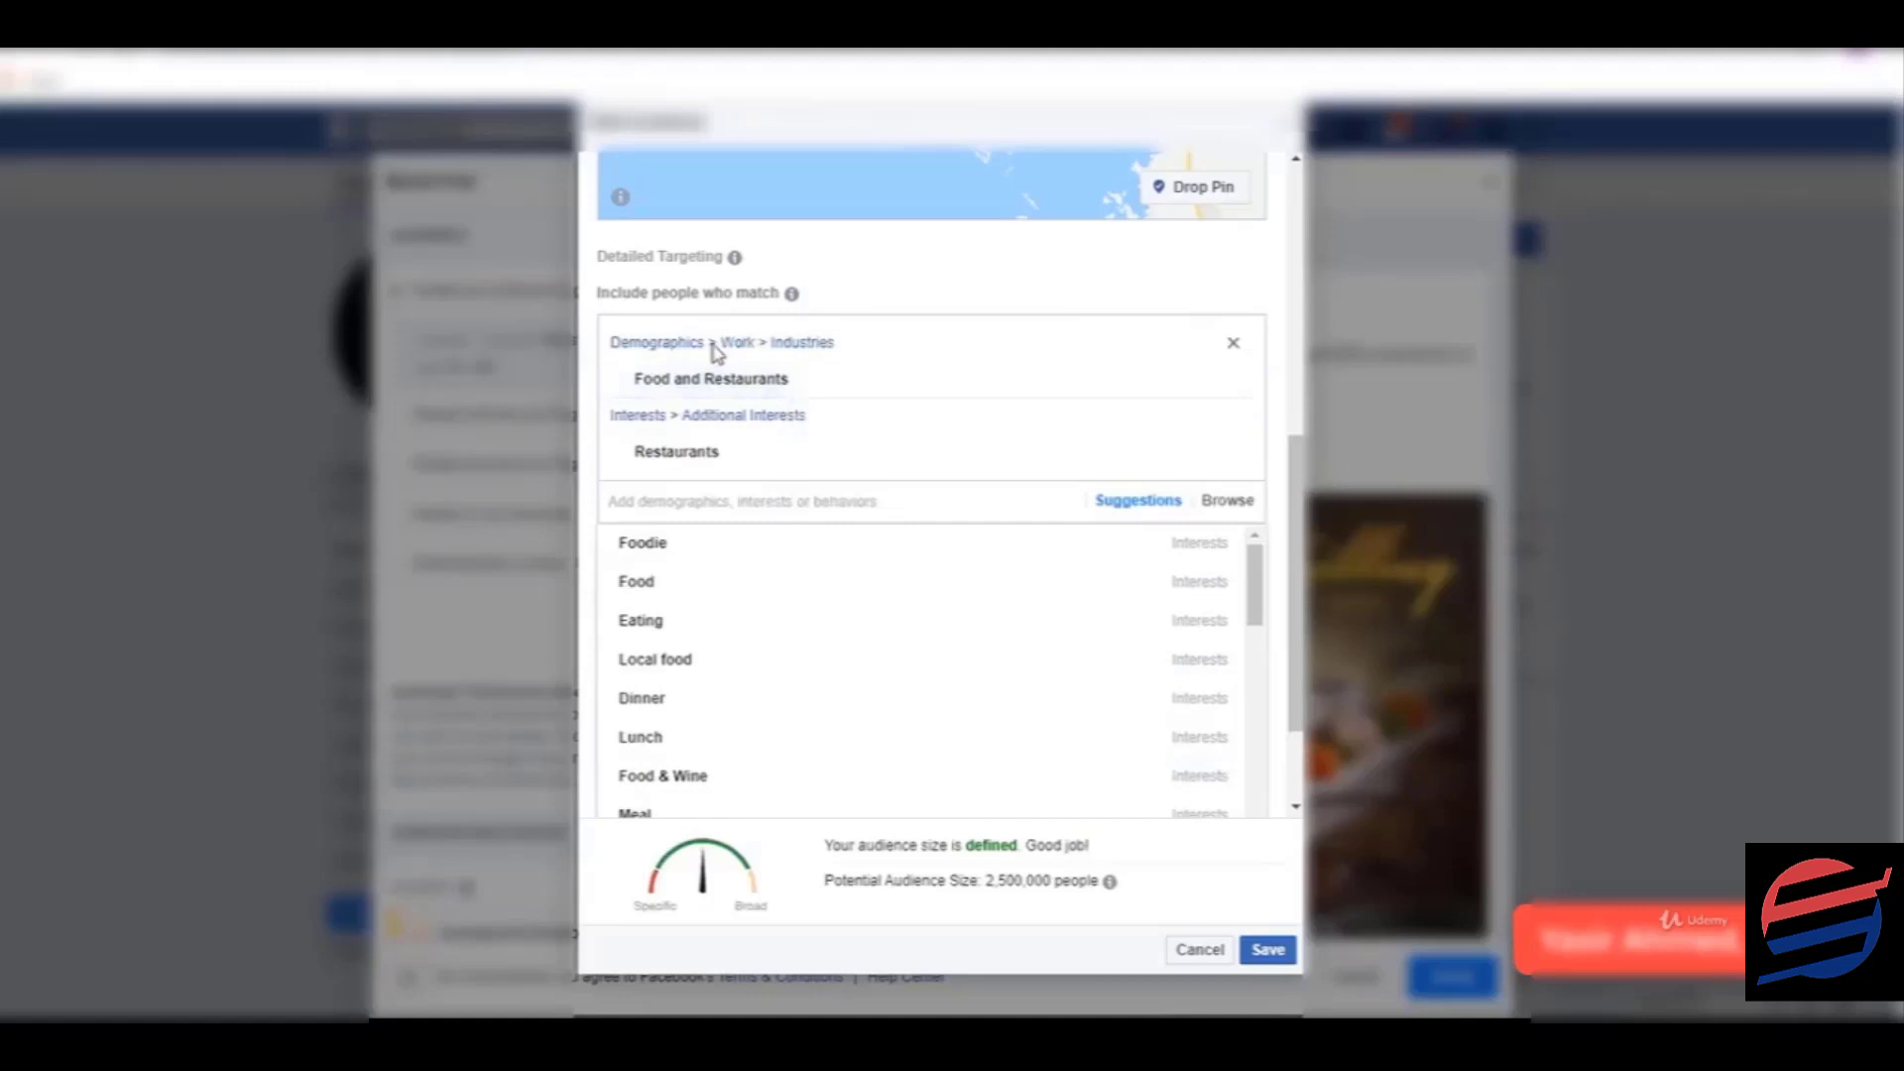
pyautogui.moveTo(662, 401)
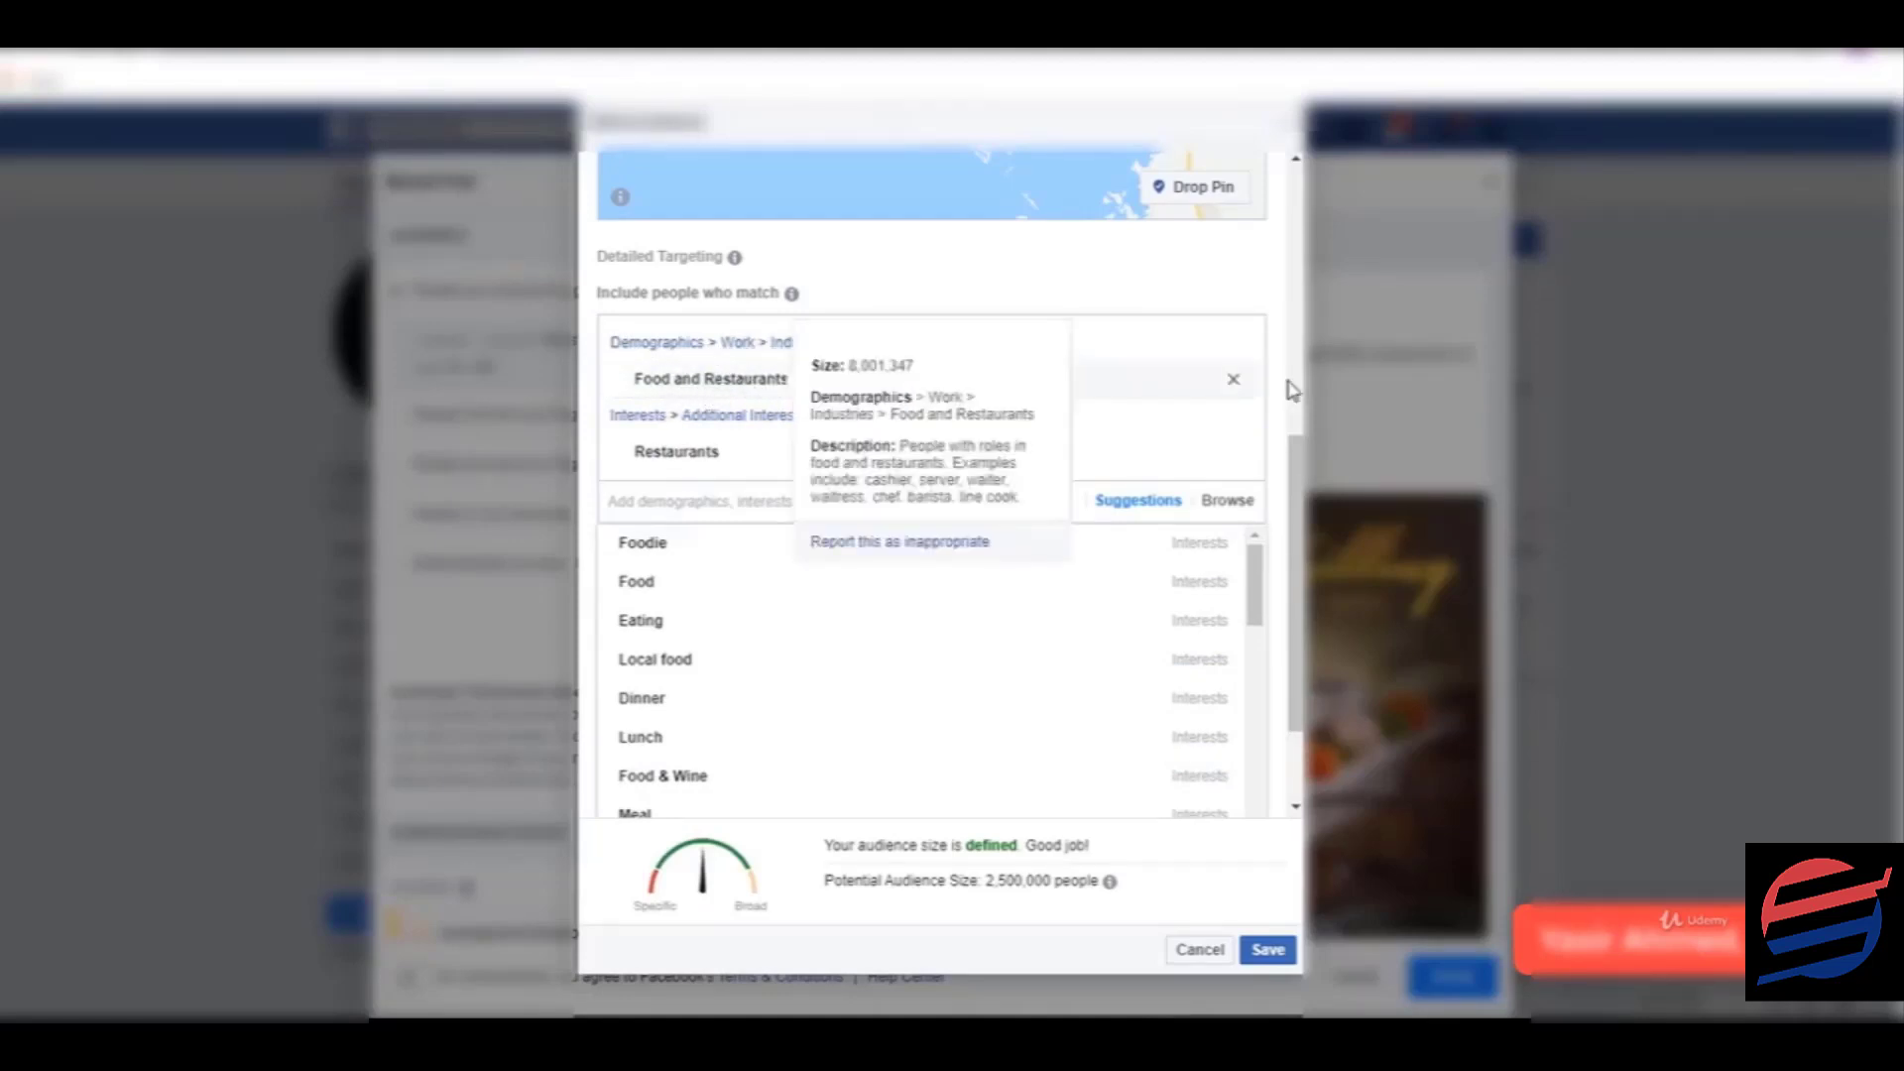
pyautogui.click(1233, 382)
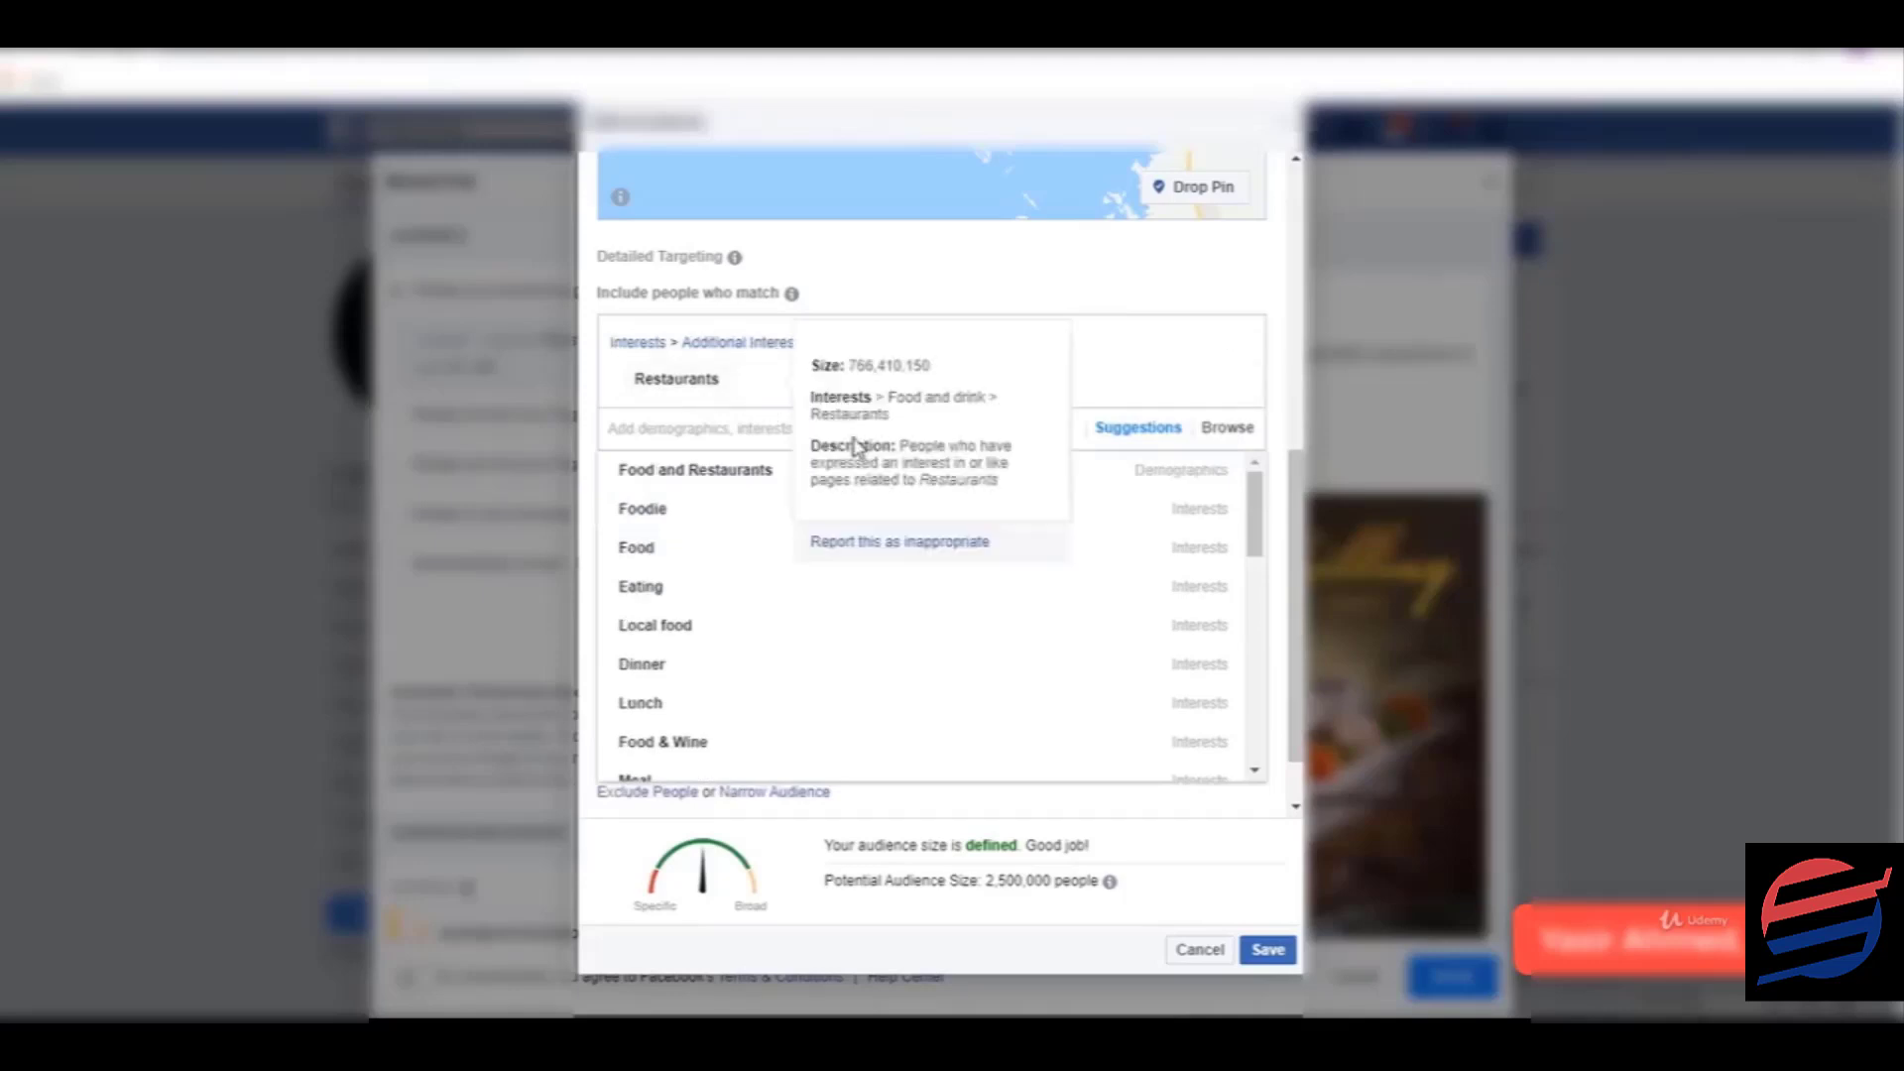
# - Add Eating, Food, Dinner, Local food, Cuisine and Fast food restaurants interests
pyautogui.click(744, 437)
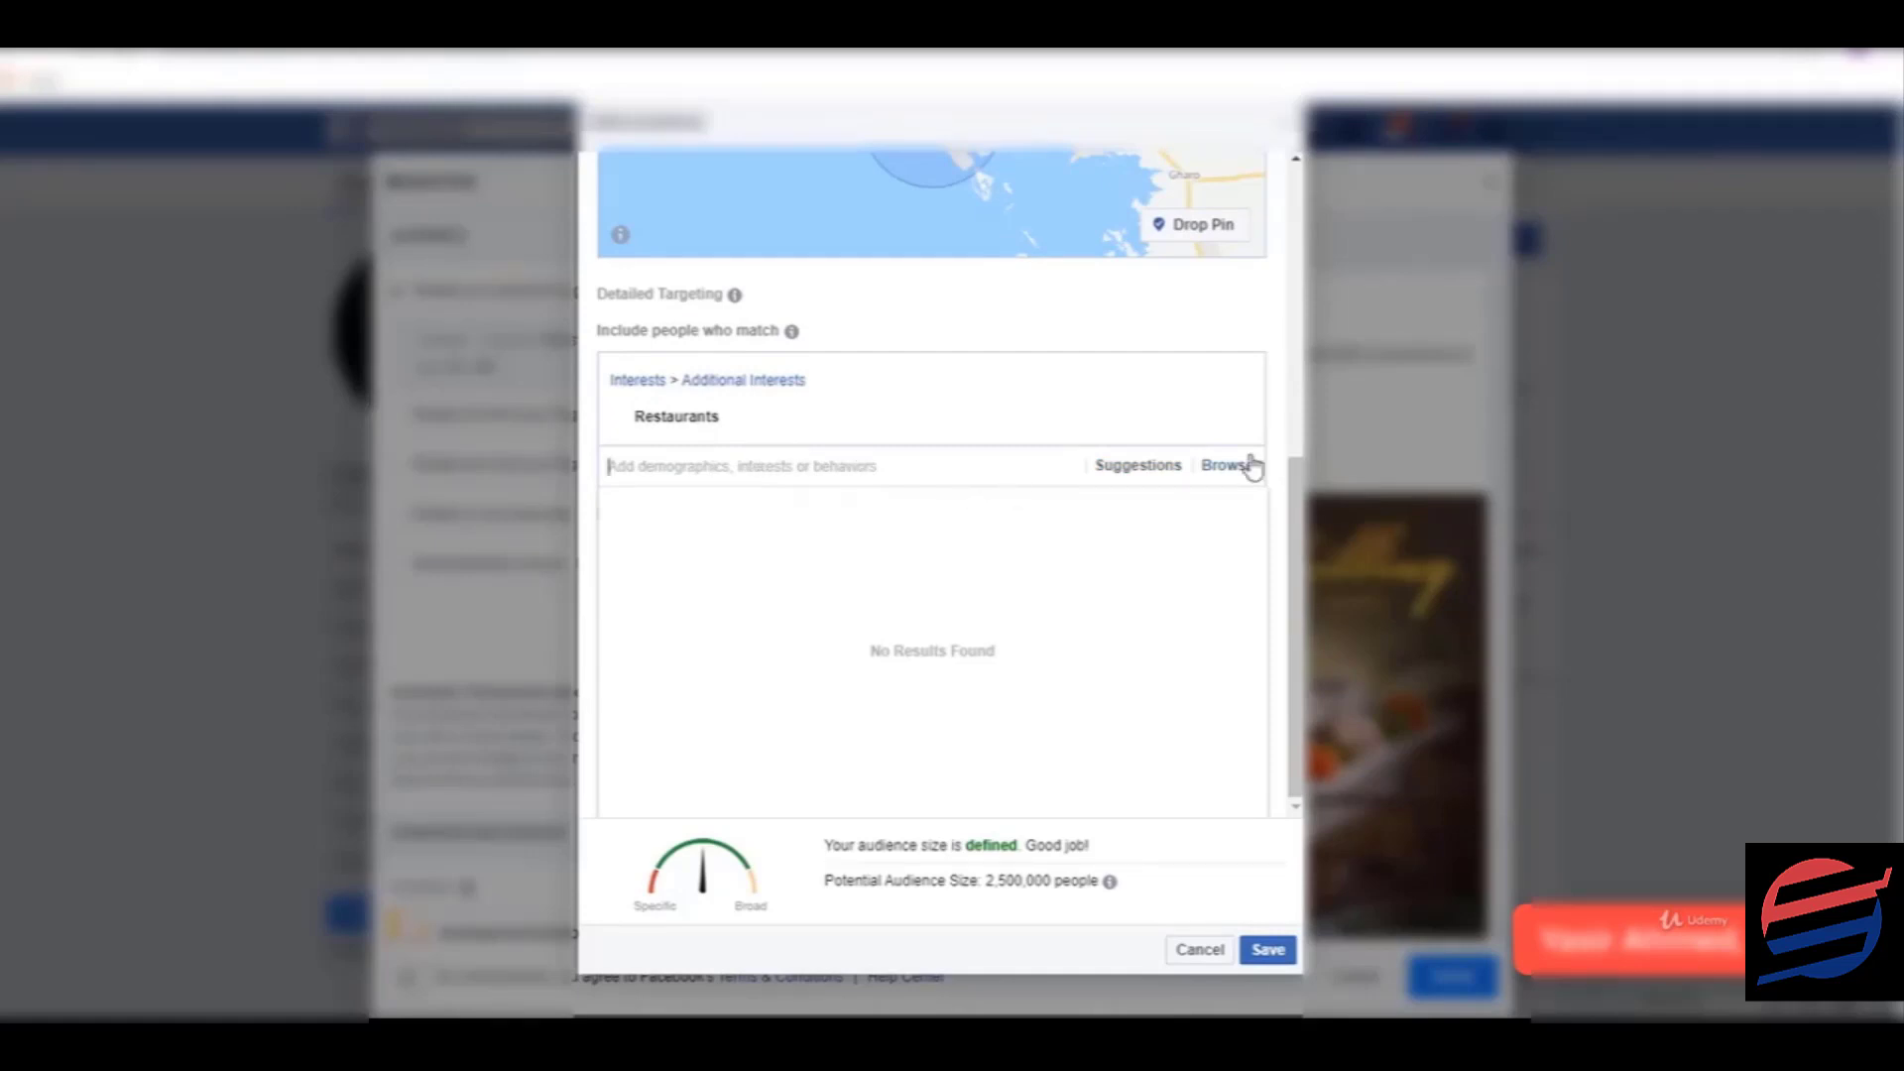
pyautogui.click(1174, 466)
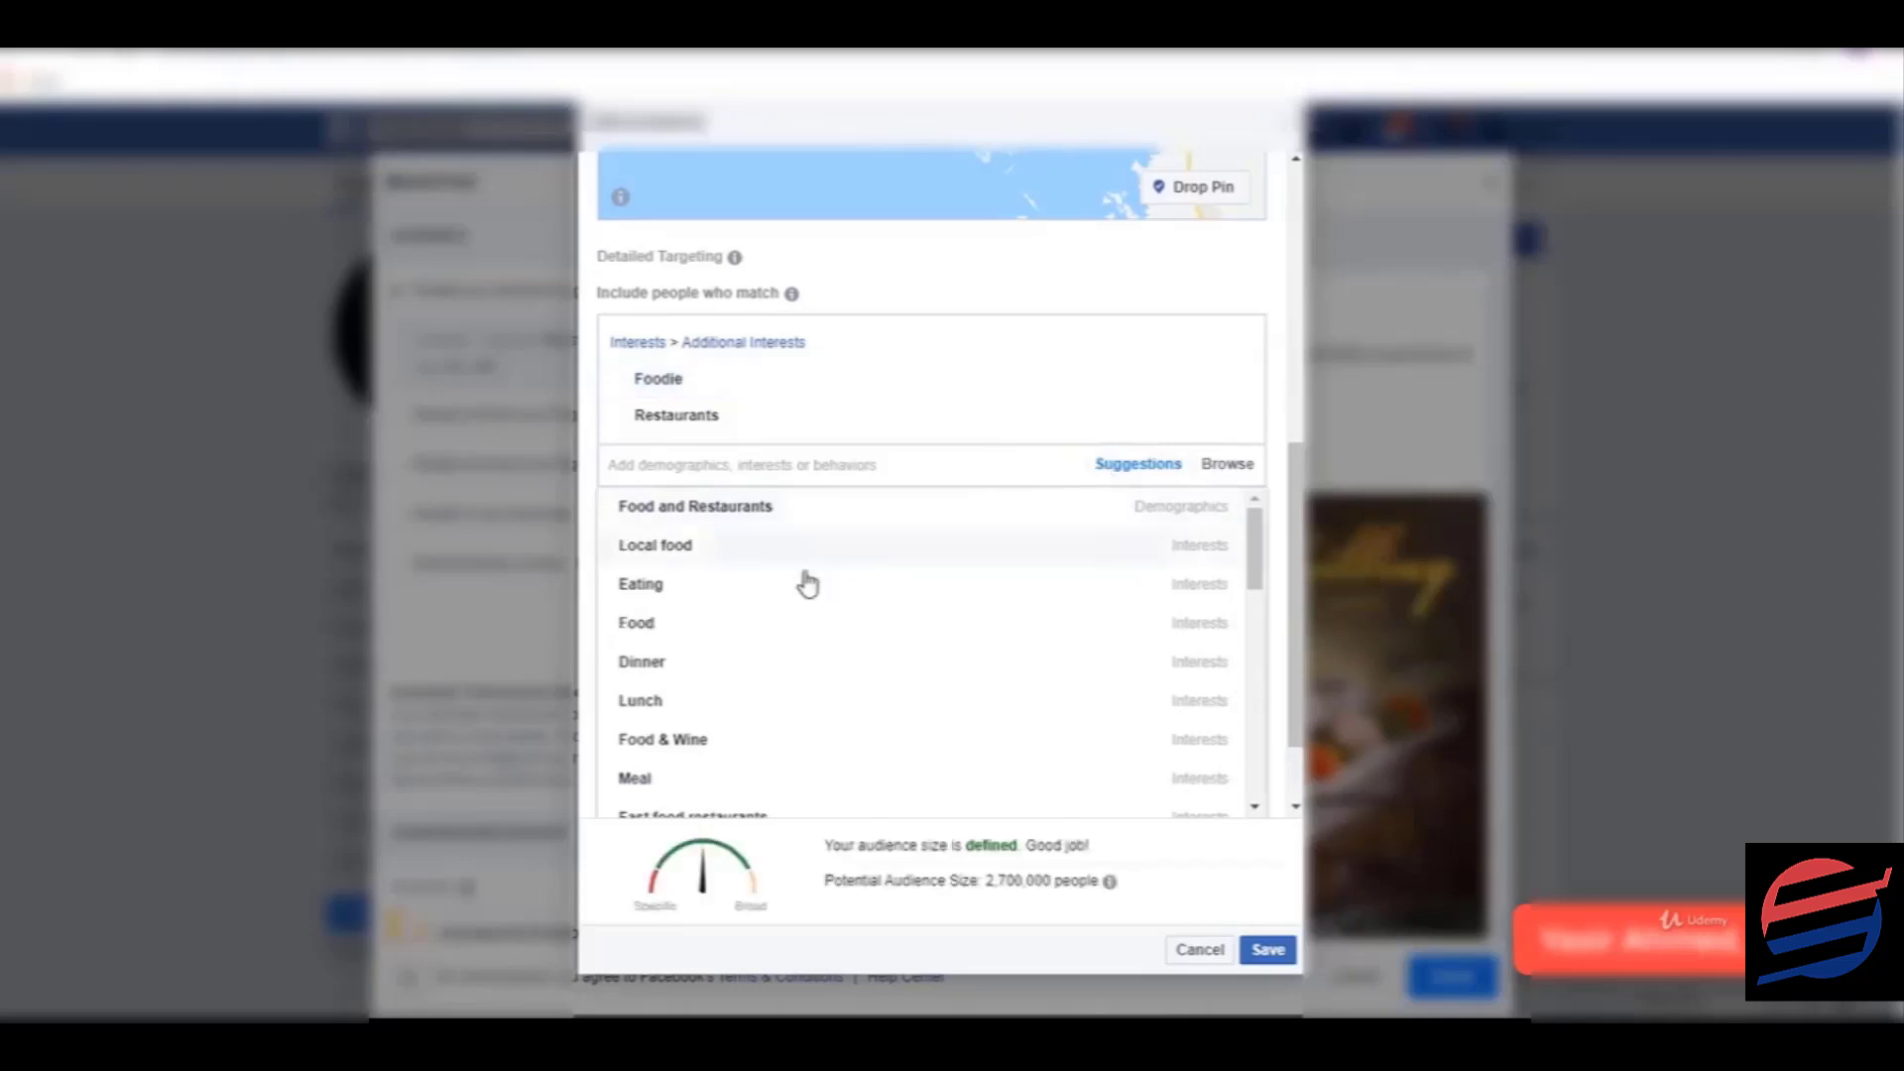
pyautogui.click(735, 591)
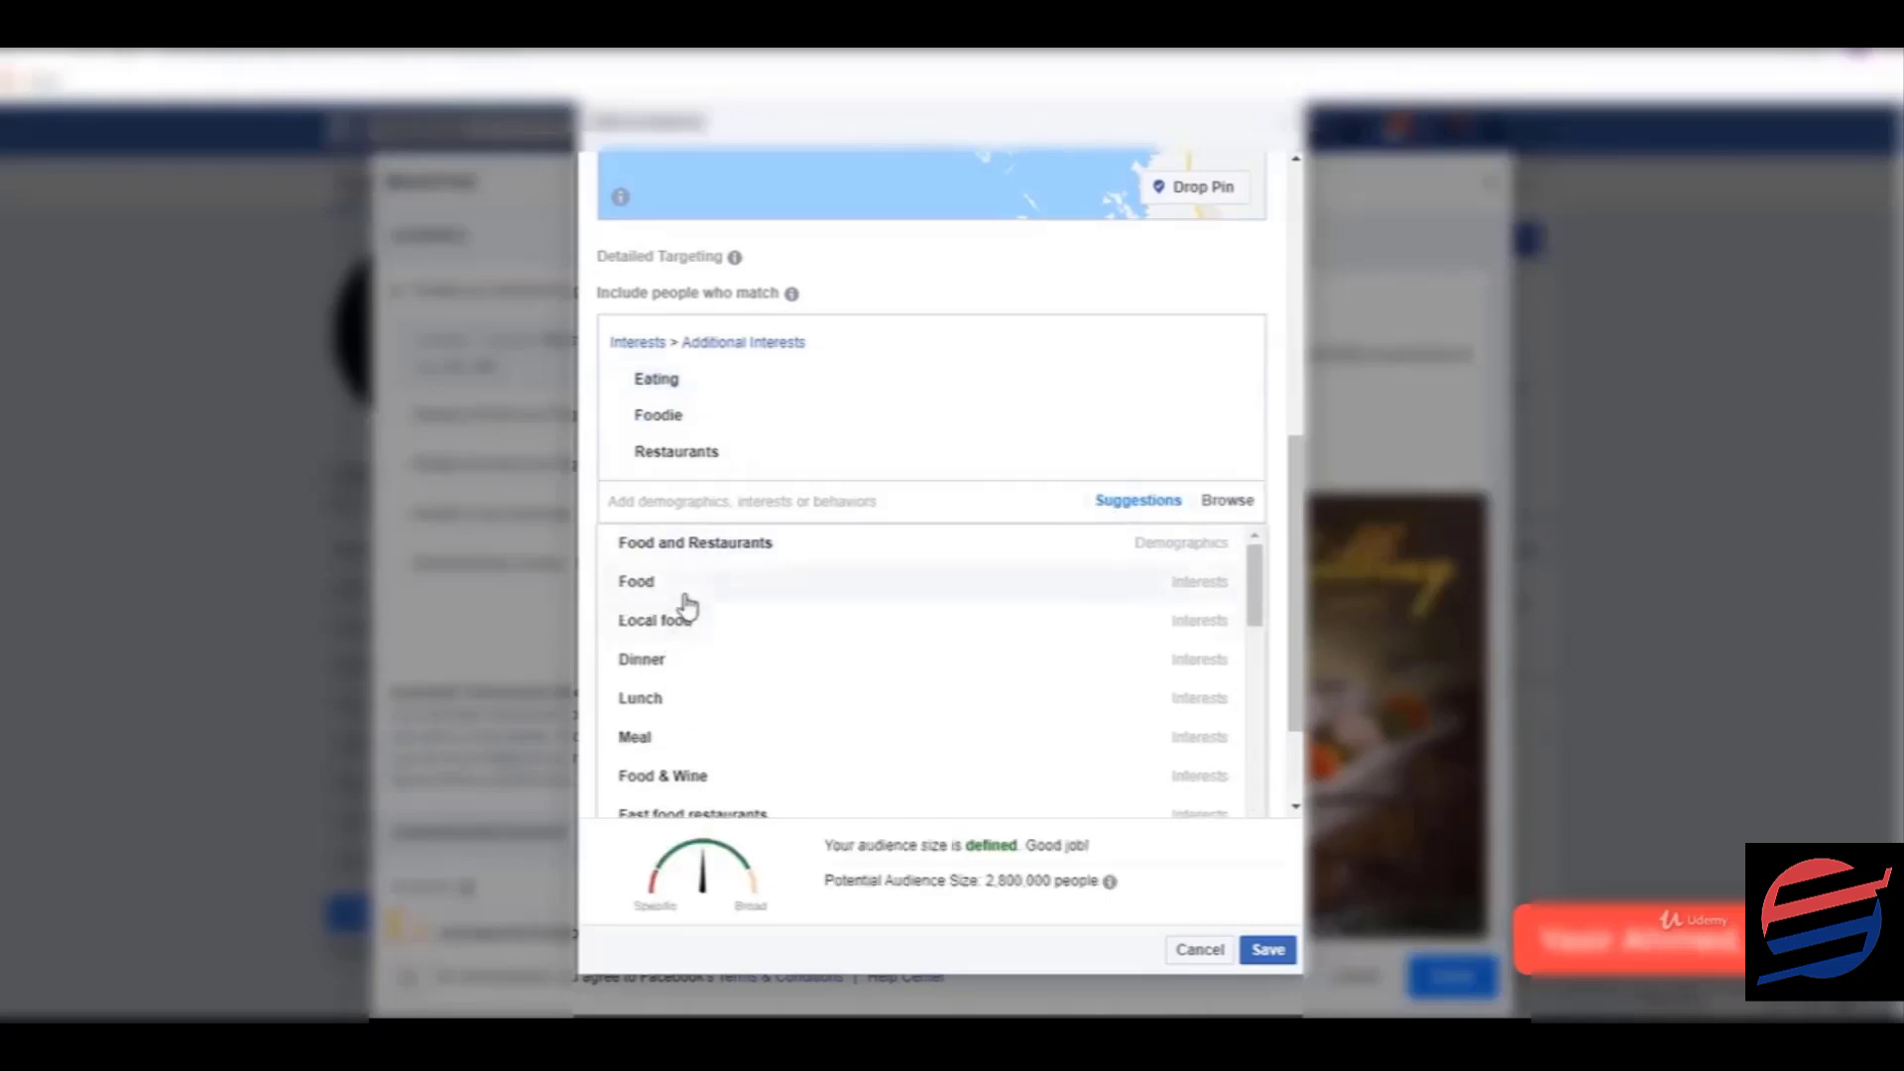
pyautogui.click(686, 605)
pyautogui.click(681, 670)
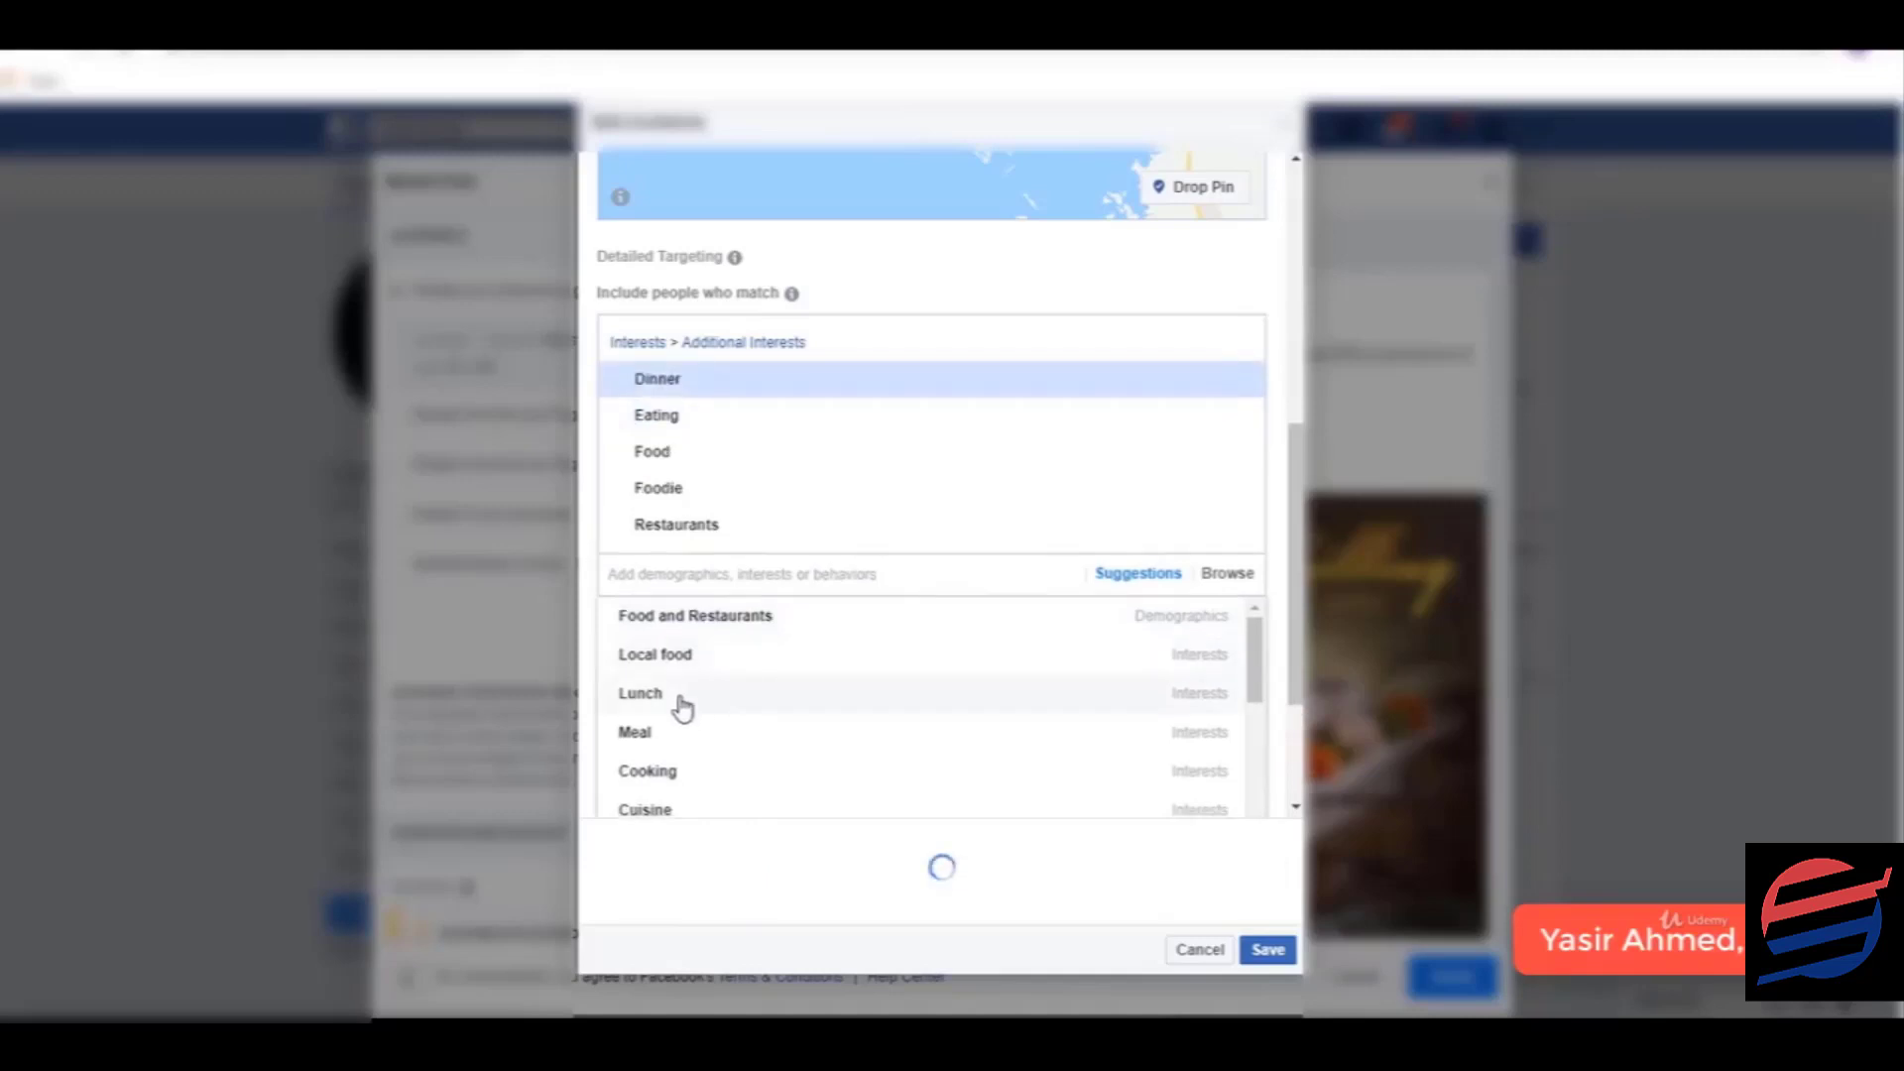
pyautogui.click(684, 657)
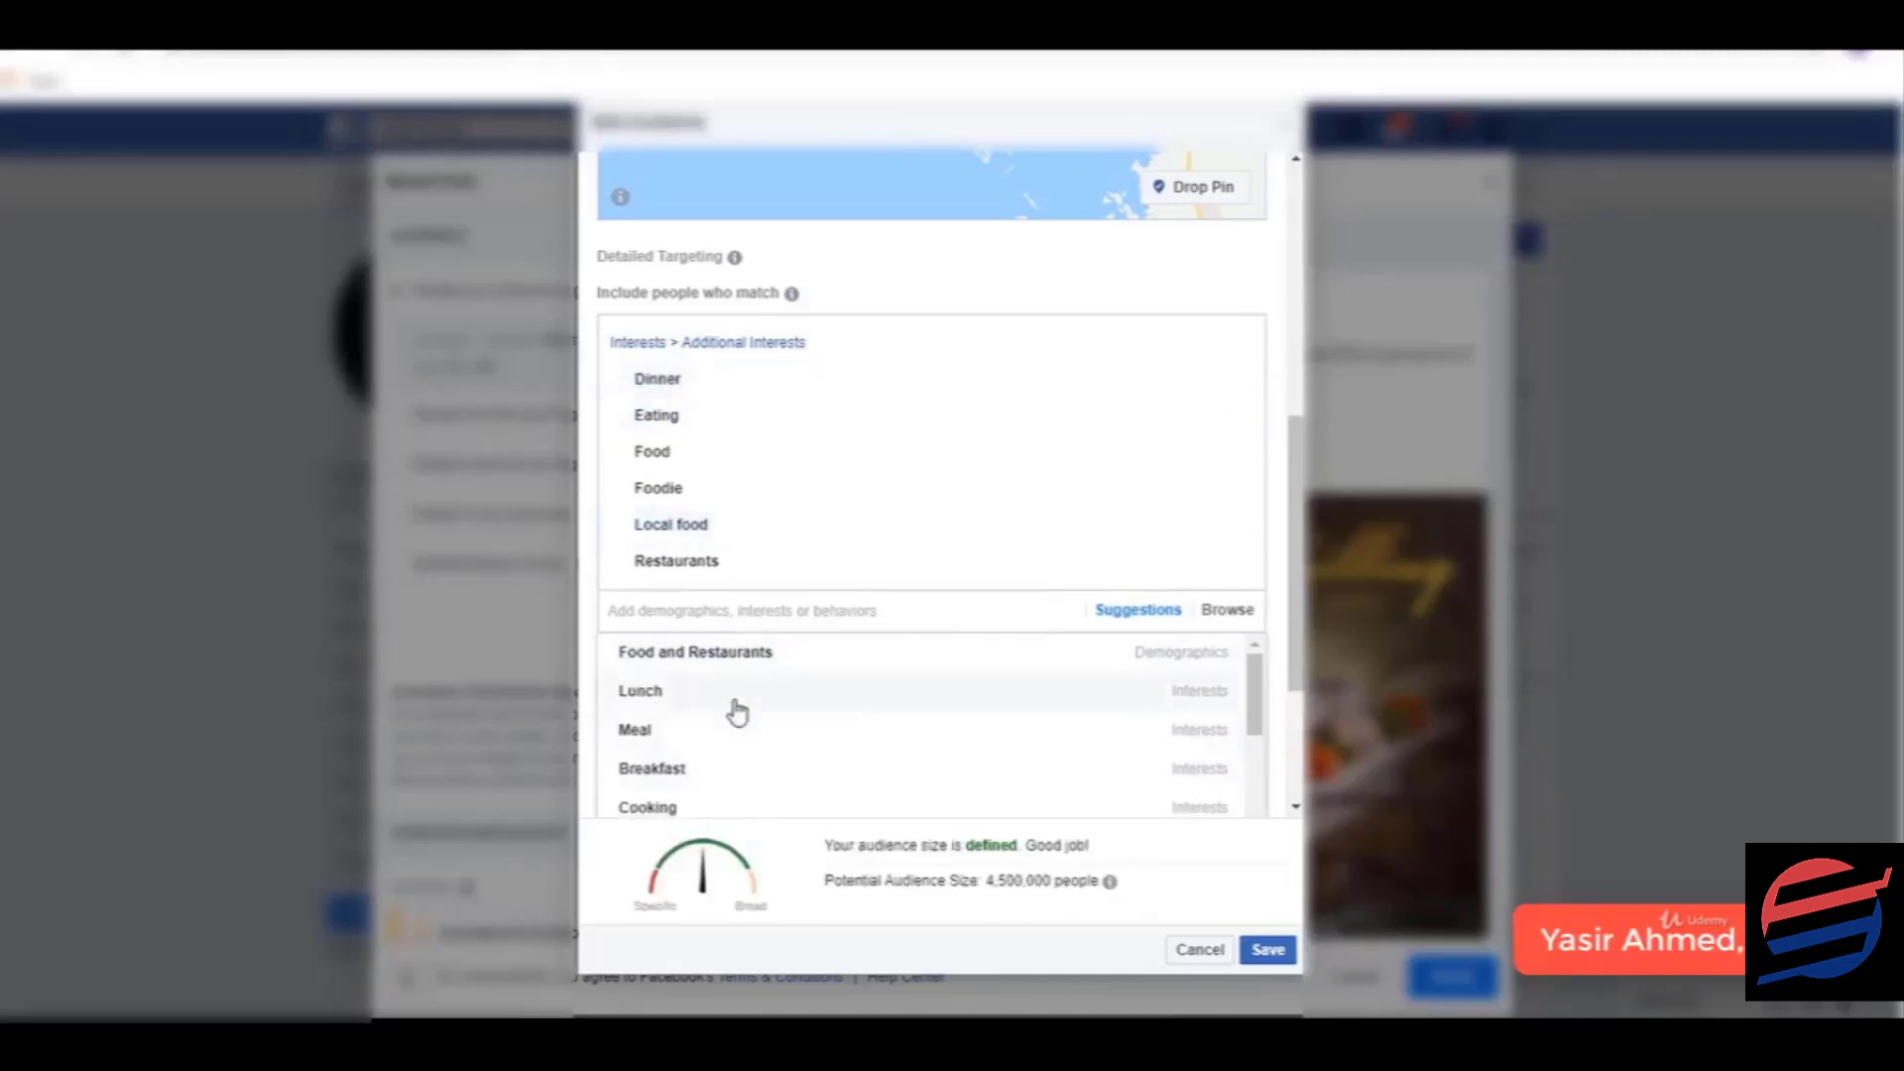
pyautogui.scroll(-3, 737, 712)
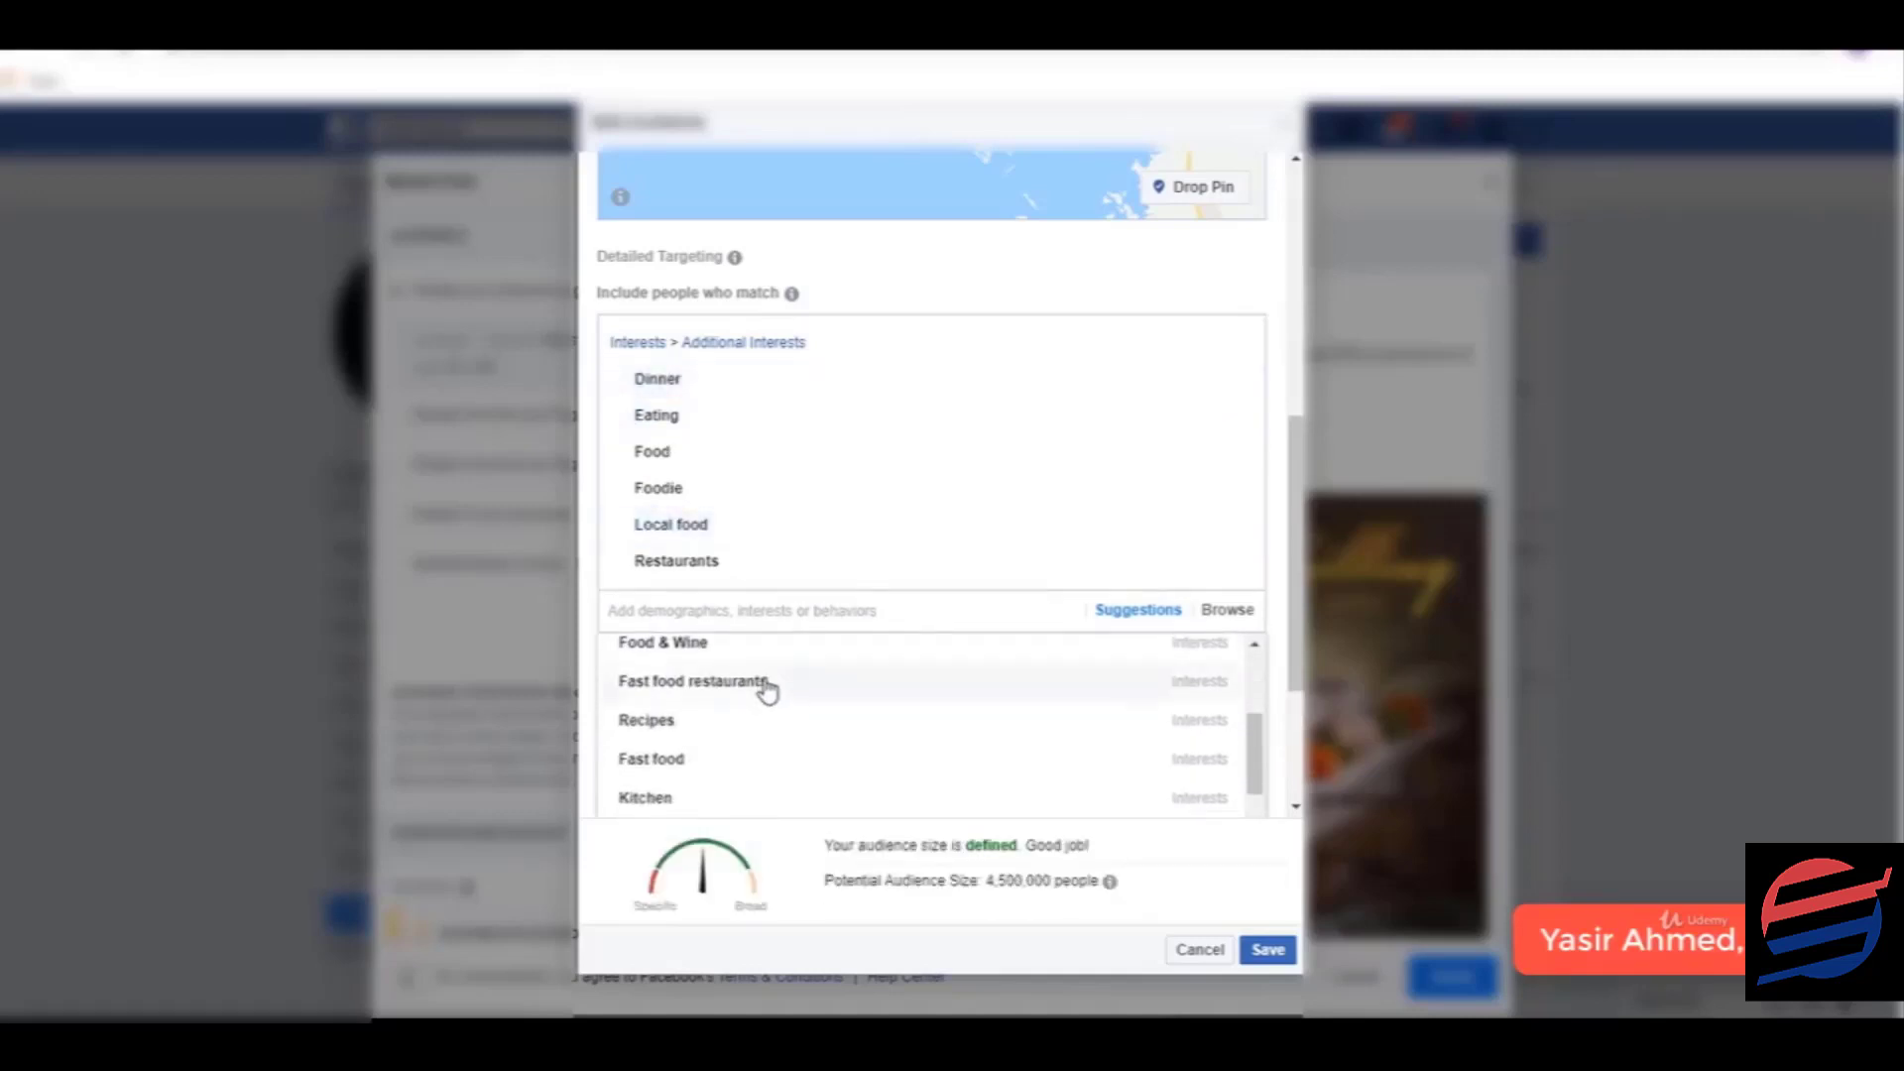
pyautogui.scroll(3, 766, 691)
pyautogui.click(693, 730)
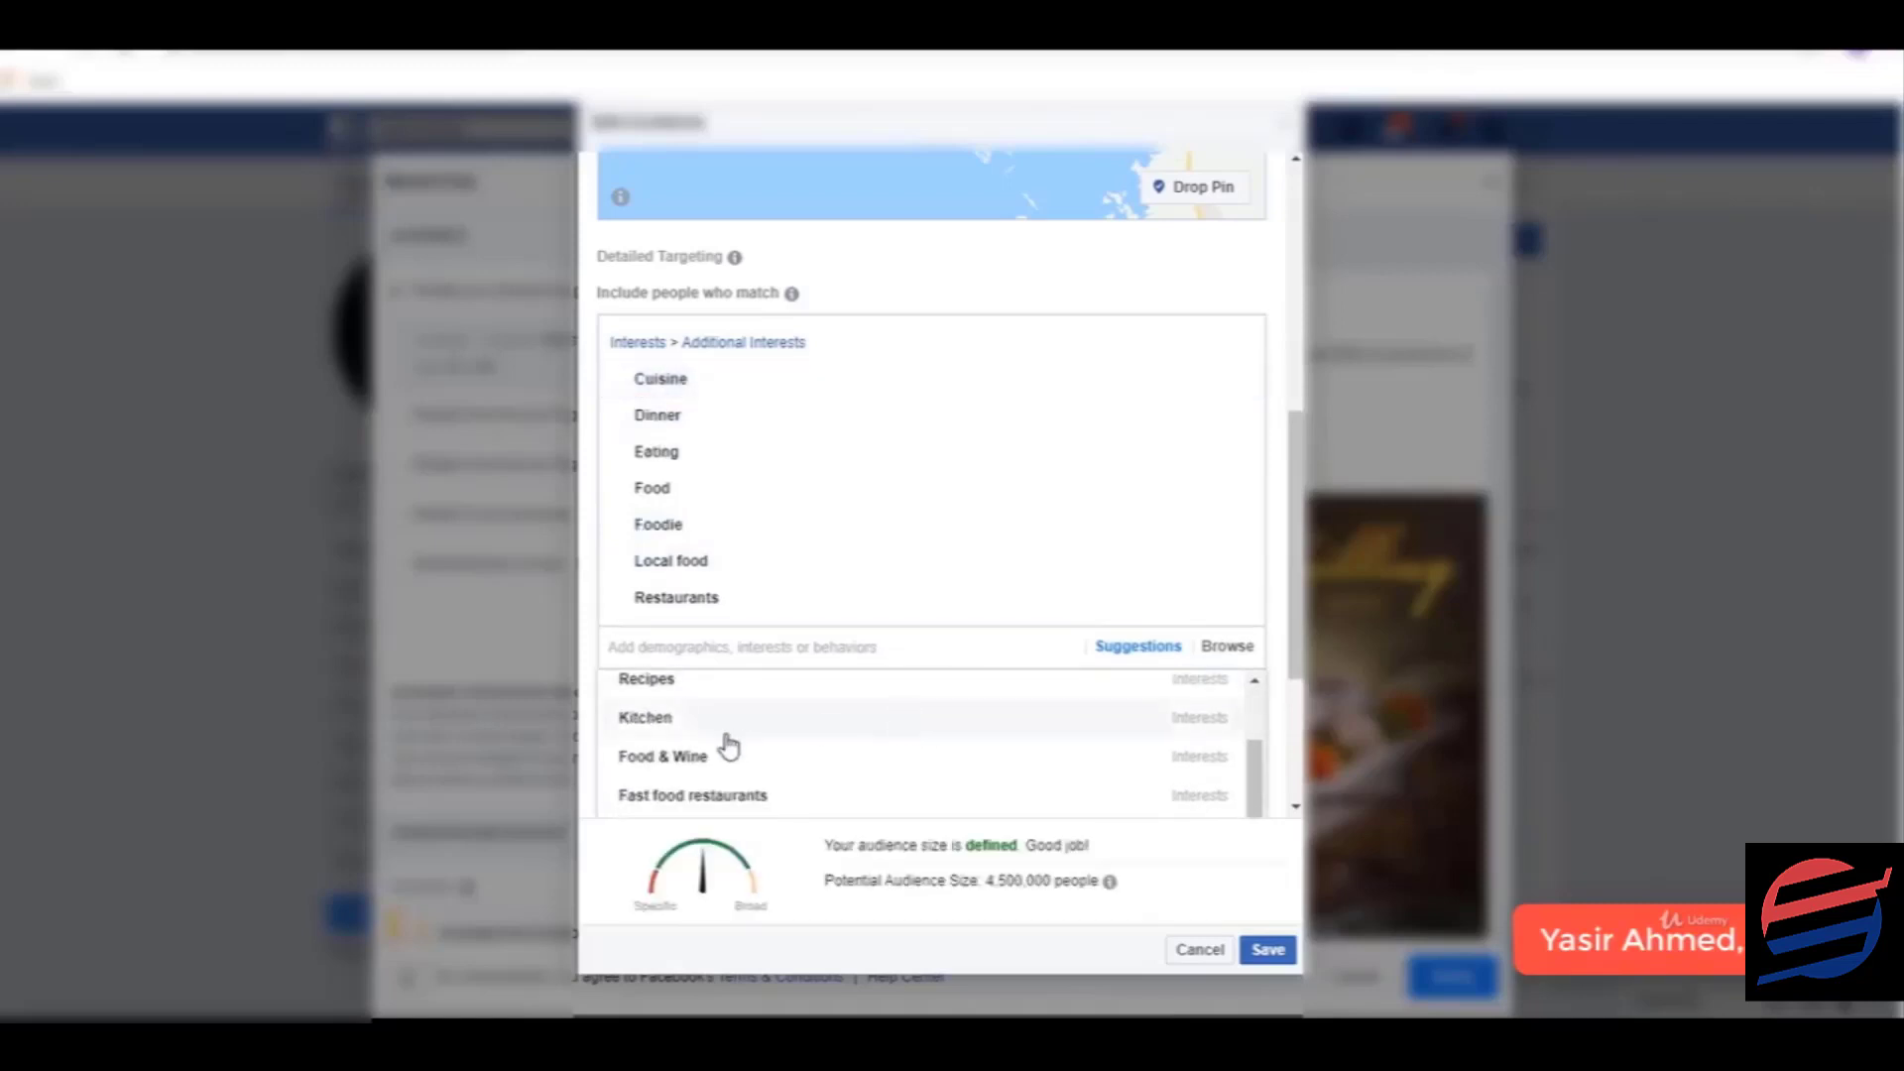
pyautogui.scroll(-2, 744, 752)
pyautogui.click(833, 683)
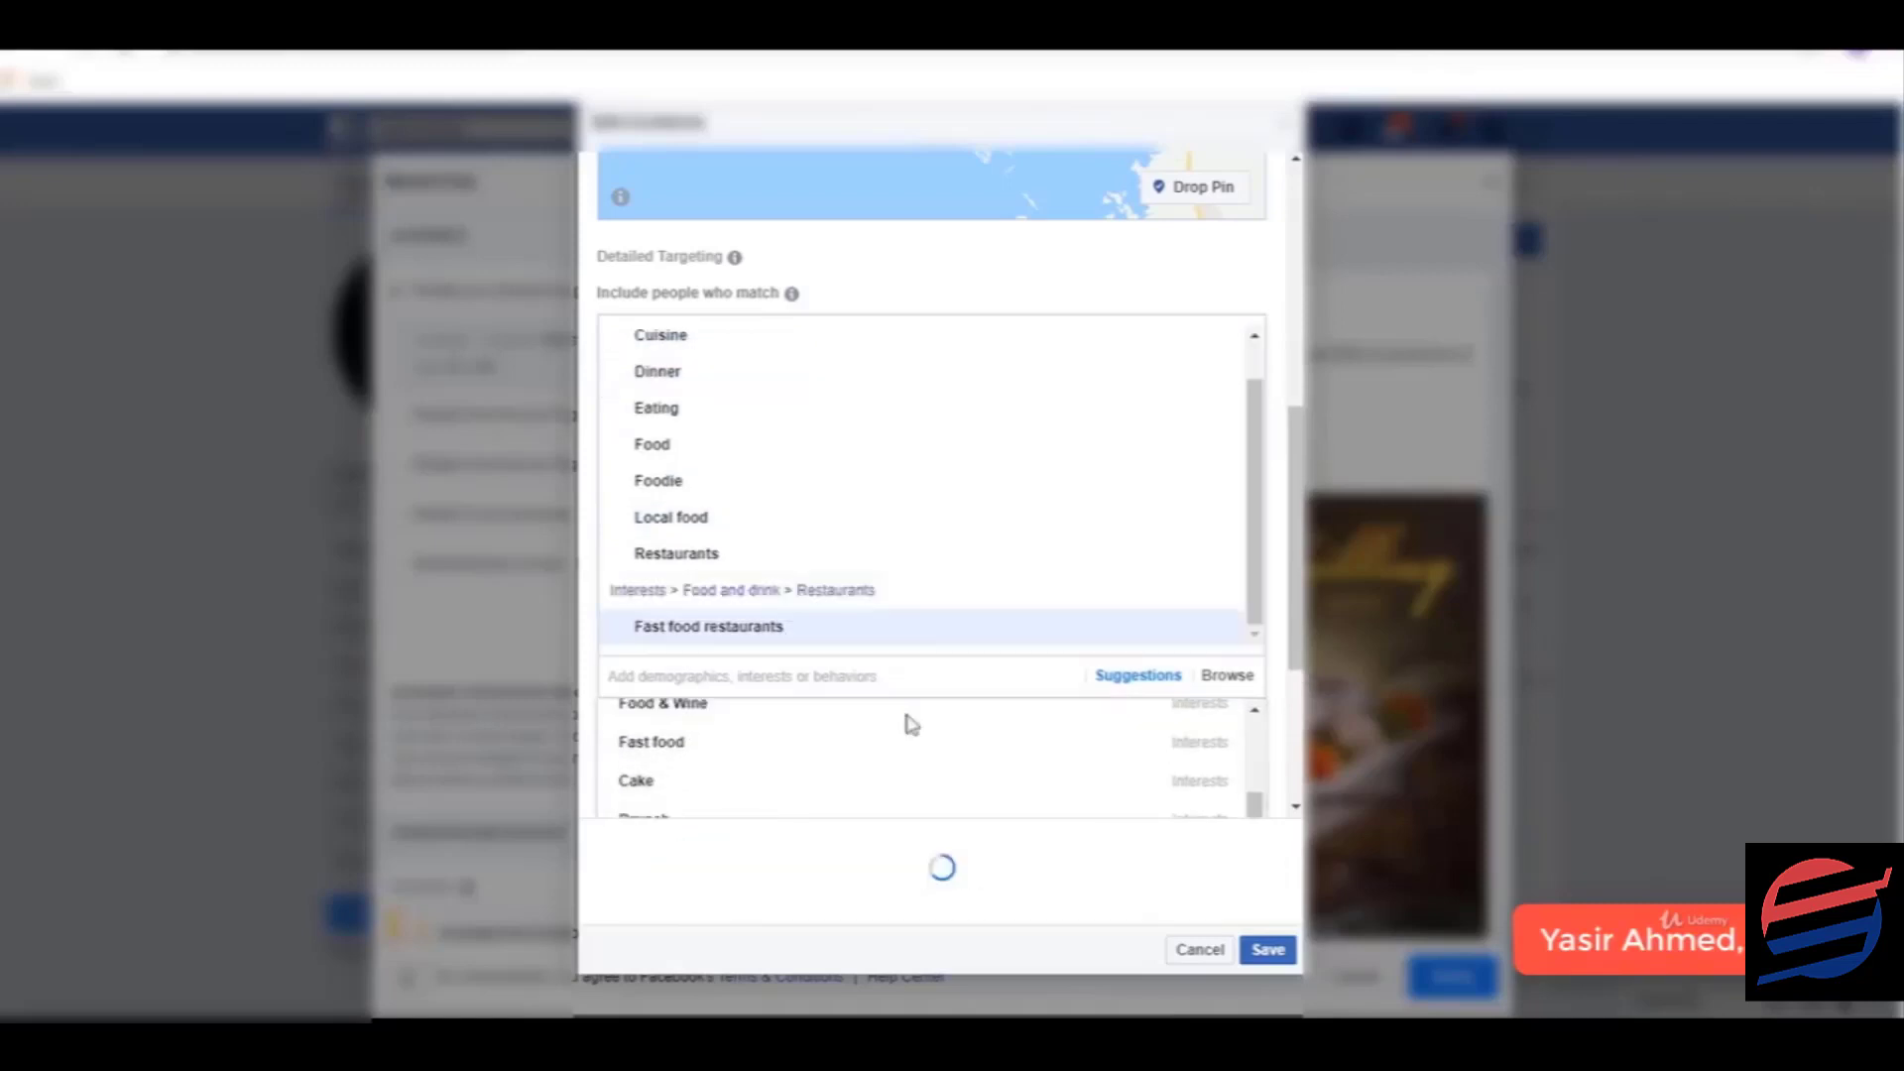
# - Retype the misspelled 'eaiting' interest search as 'ea', then save the audience
pyautogui.scroll(-3, 821, 764)
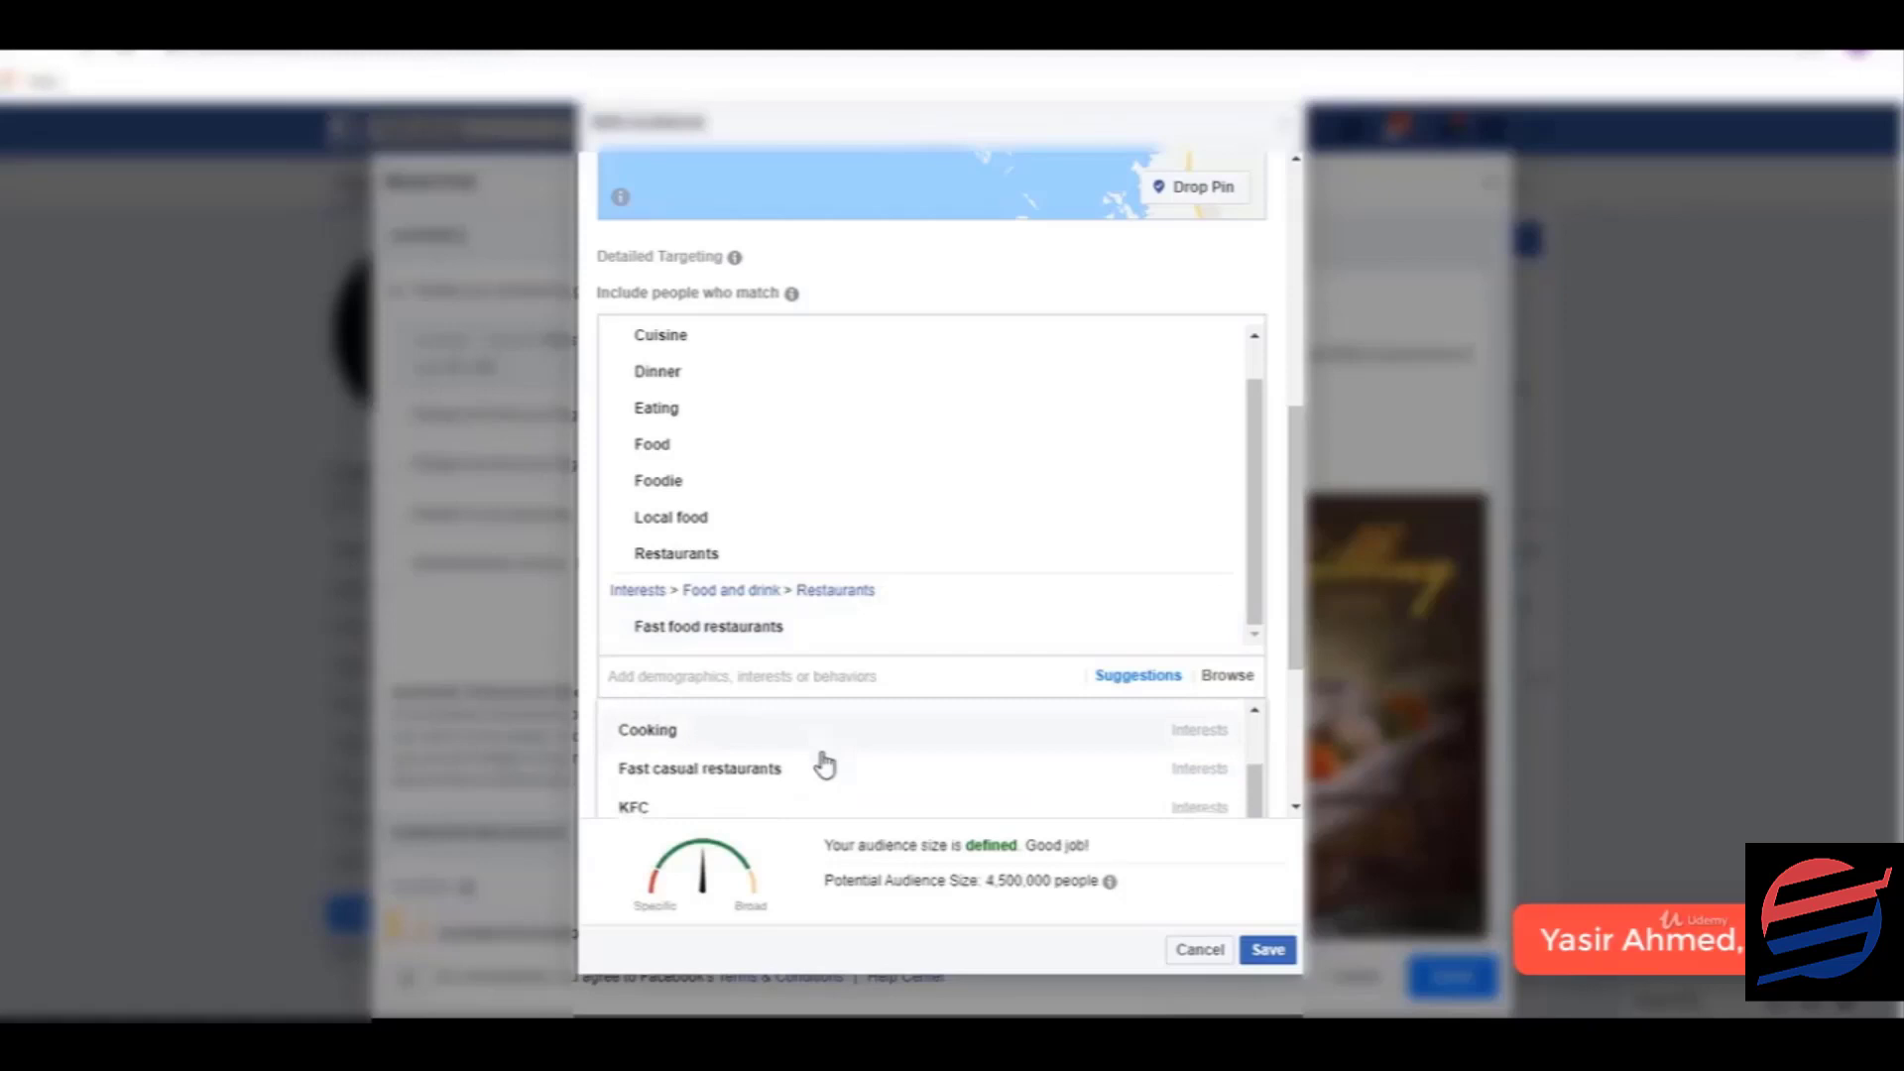
pyautogui.scroll(-2, 824, 764)
pyautogui.scroll(-2, 823, 769)
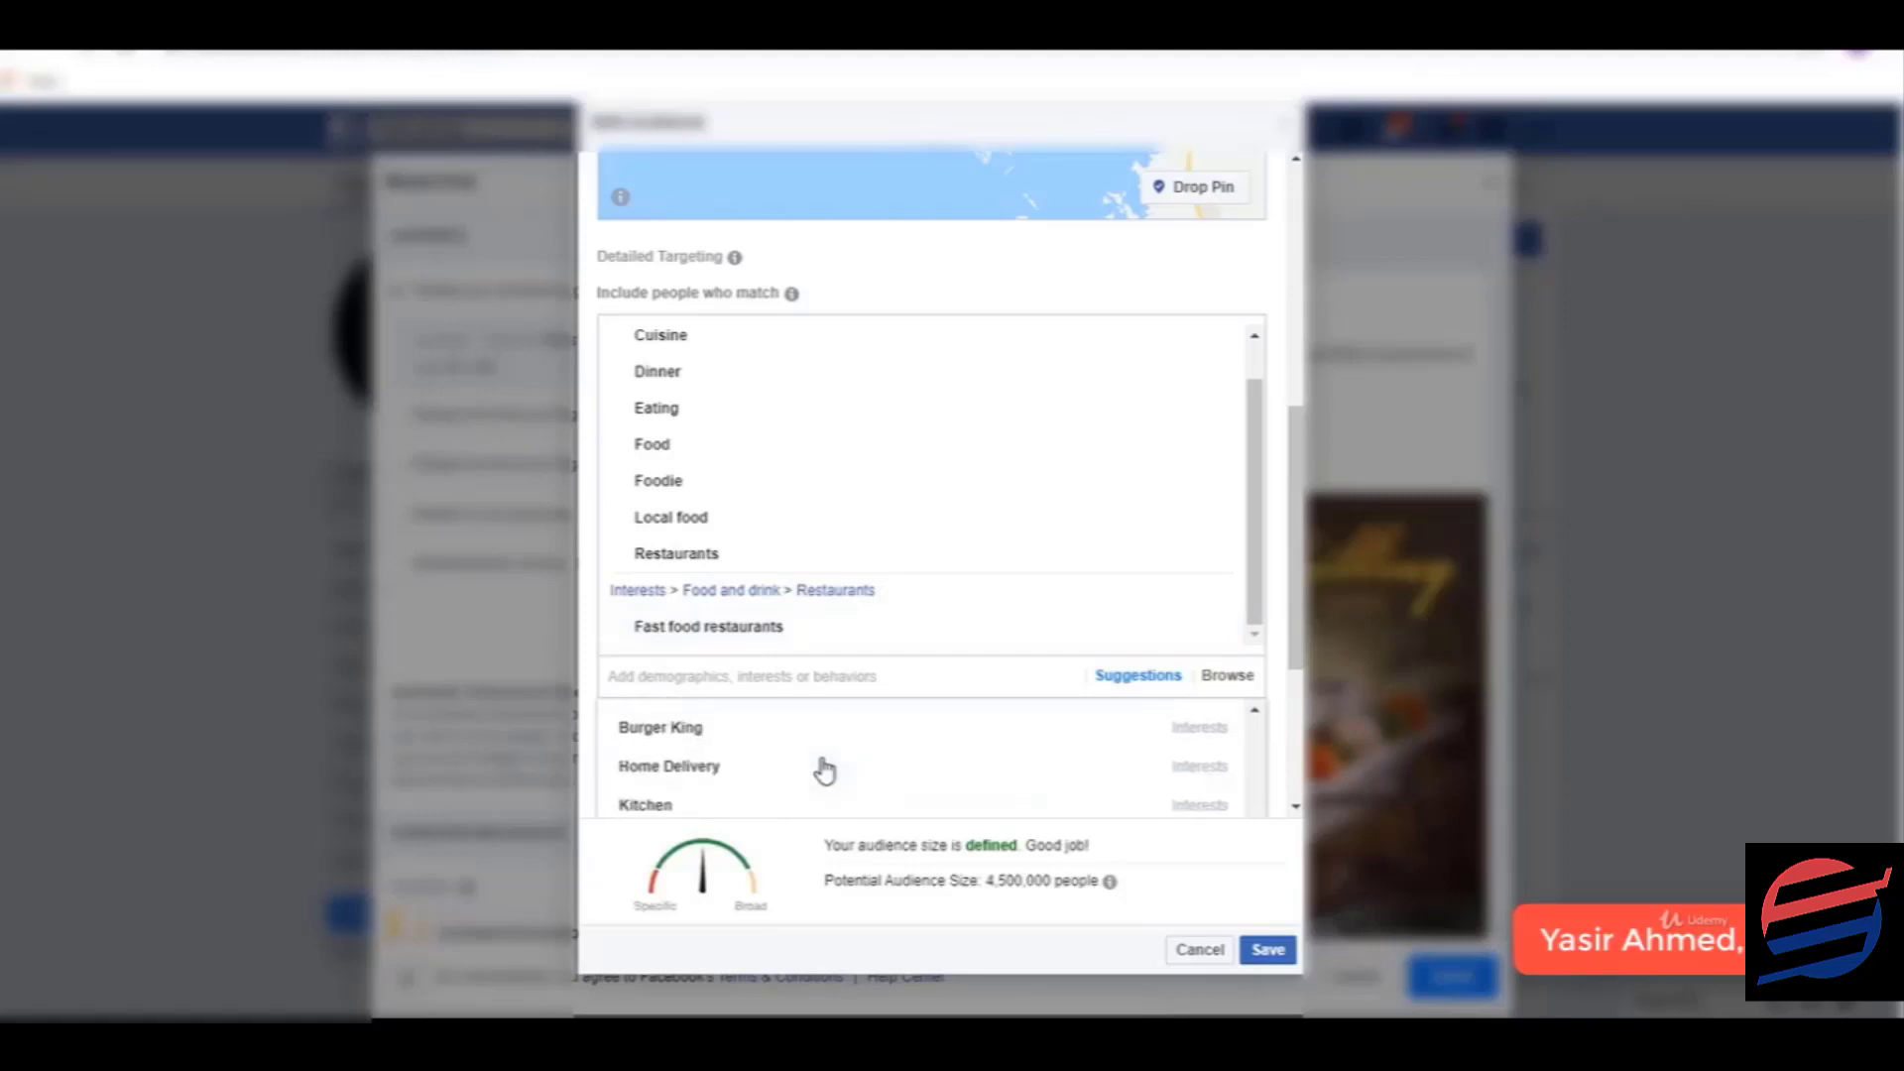
pyautogui.scroll(-2, 823, 769)
pyautogui.moveTo(1098, 643)
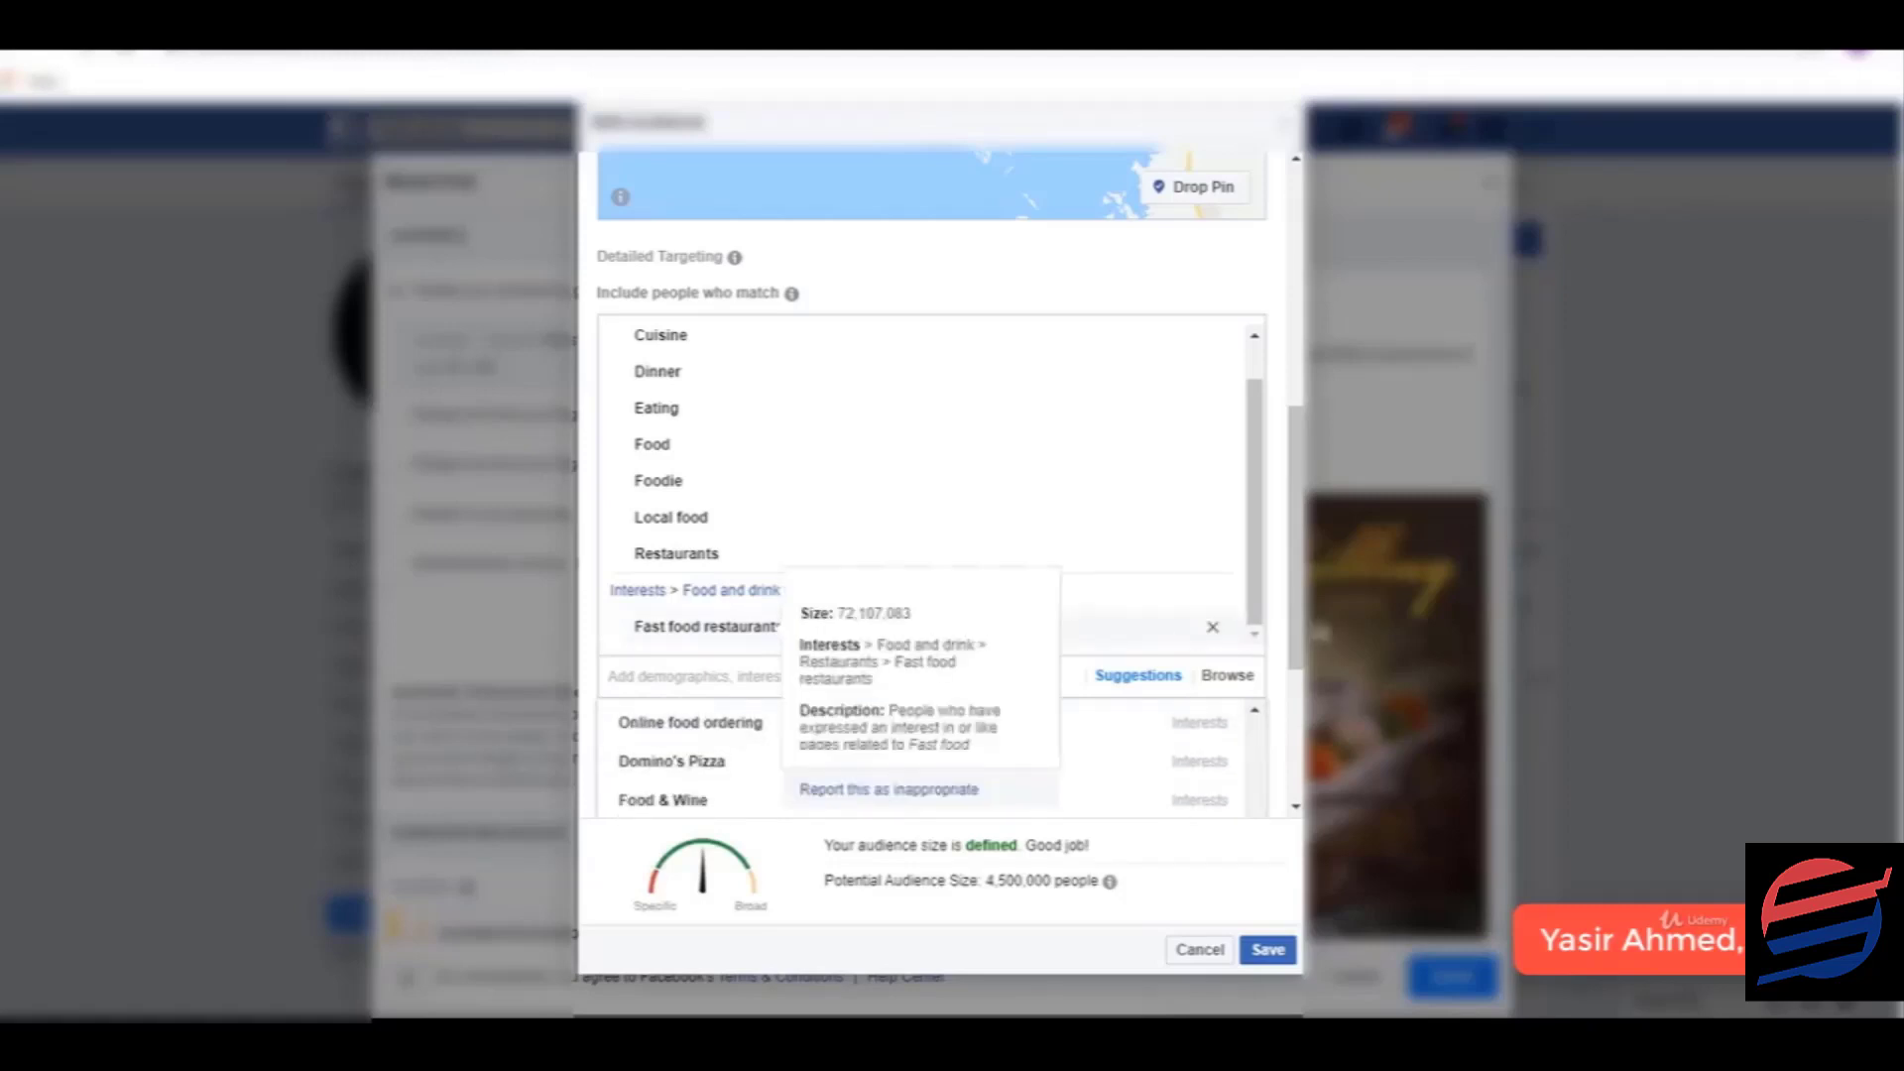
pyautogui.scroll(-3, 1241, 744)
pyautogui.scroll(3, 905, 533)
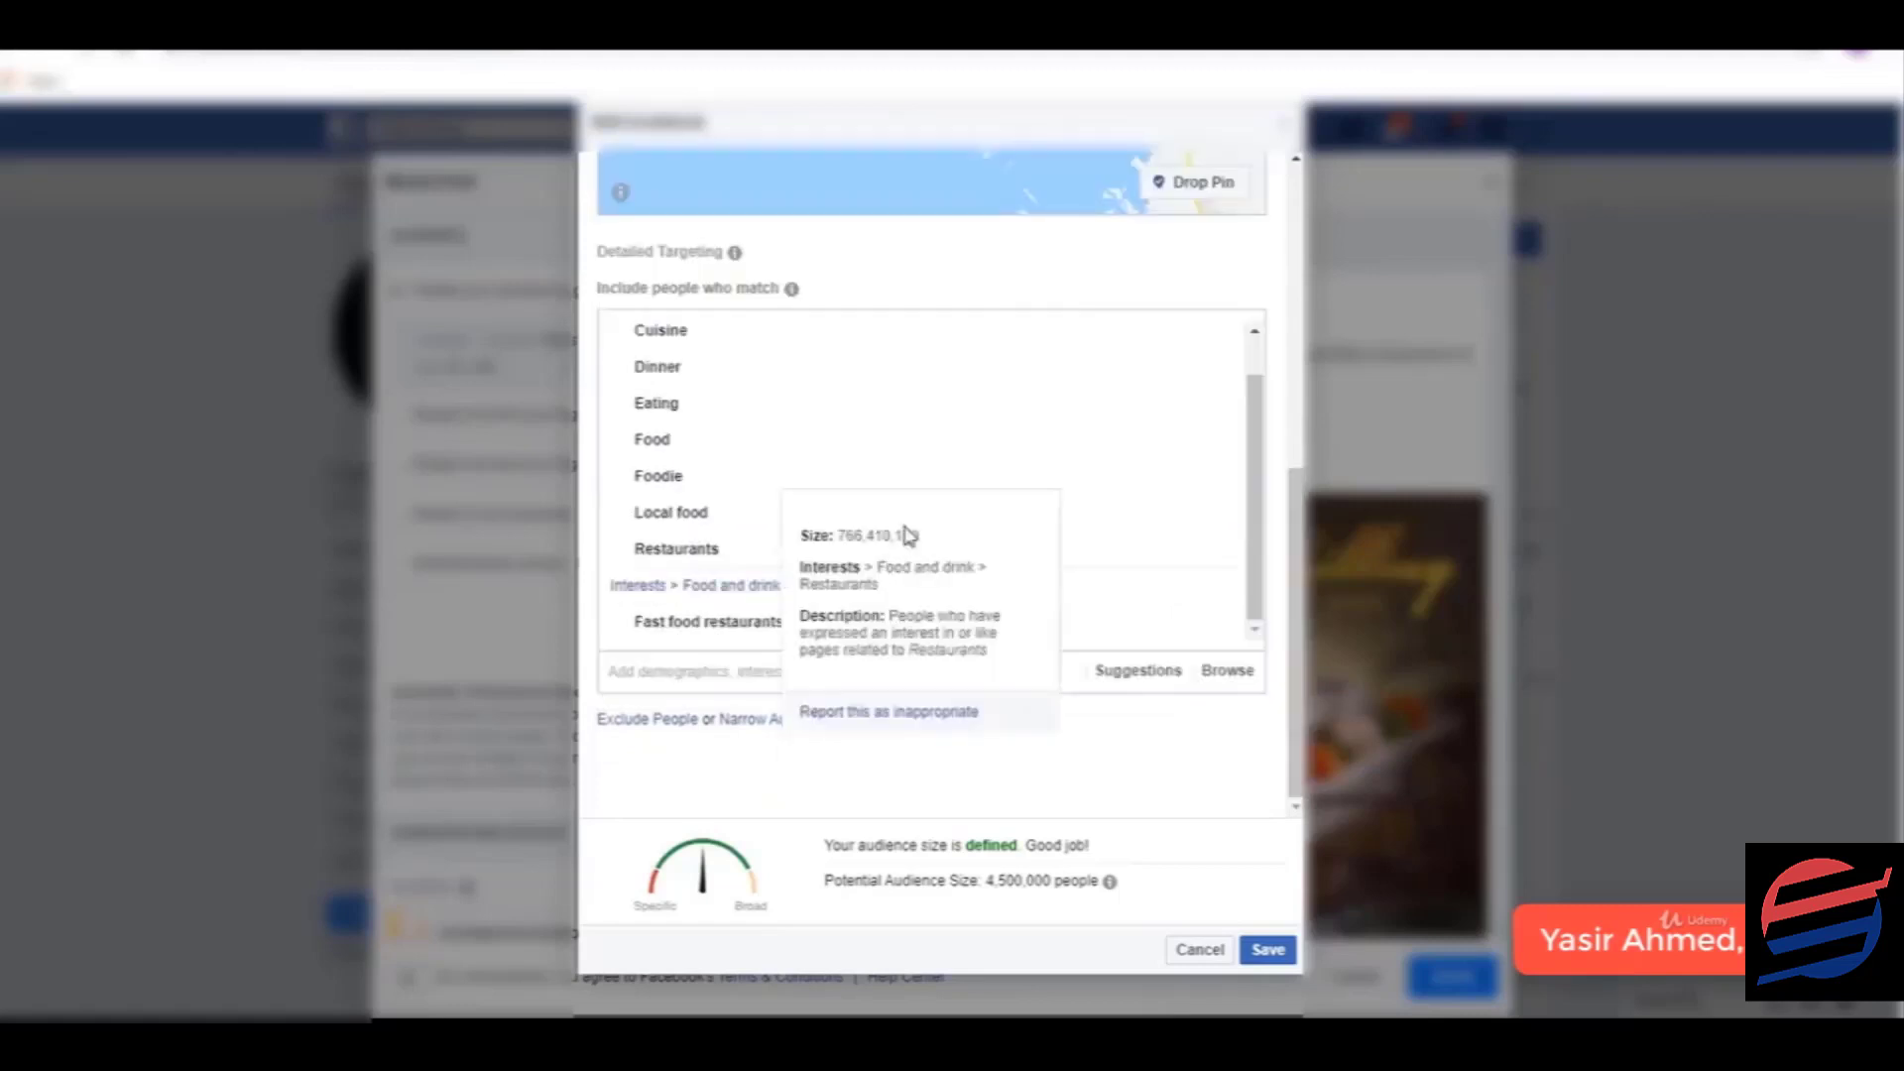
pyautogui.scroll(-3, 1118, 646)
pyautogui.scroll(-1, 944, 607)
pyautogui.scroll(-3, 944, 607)
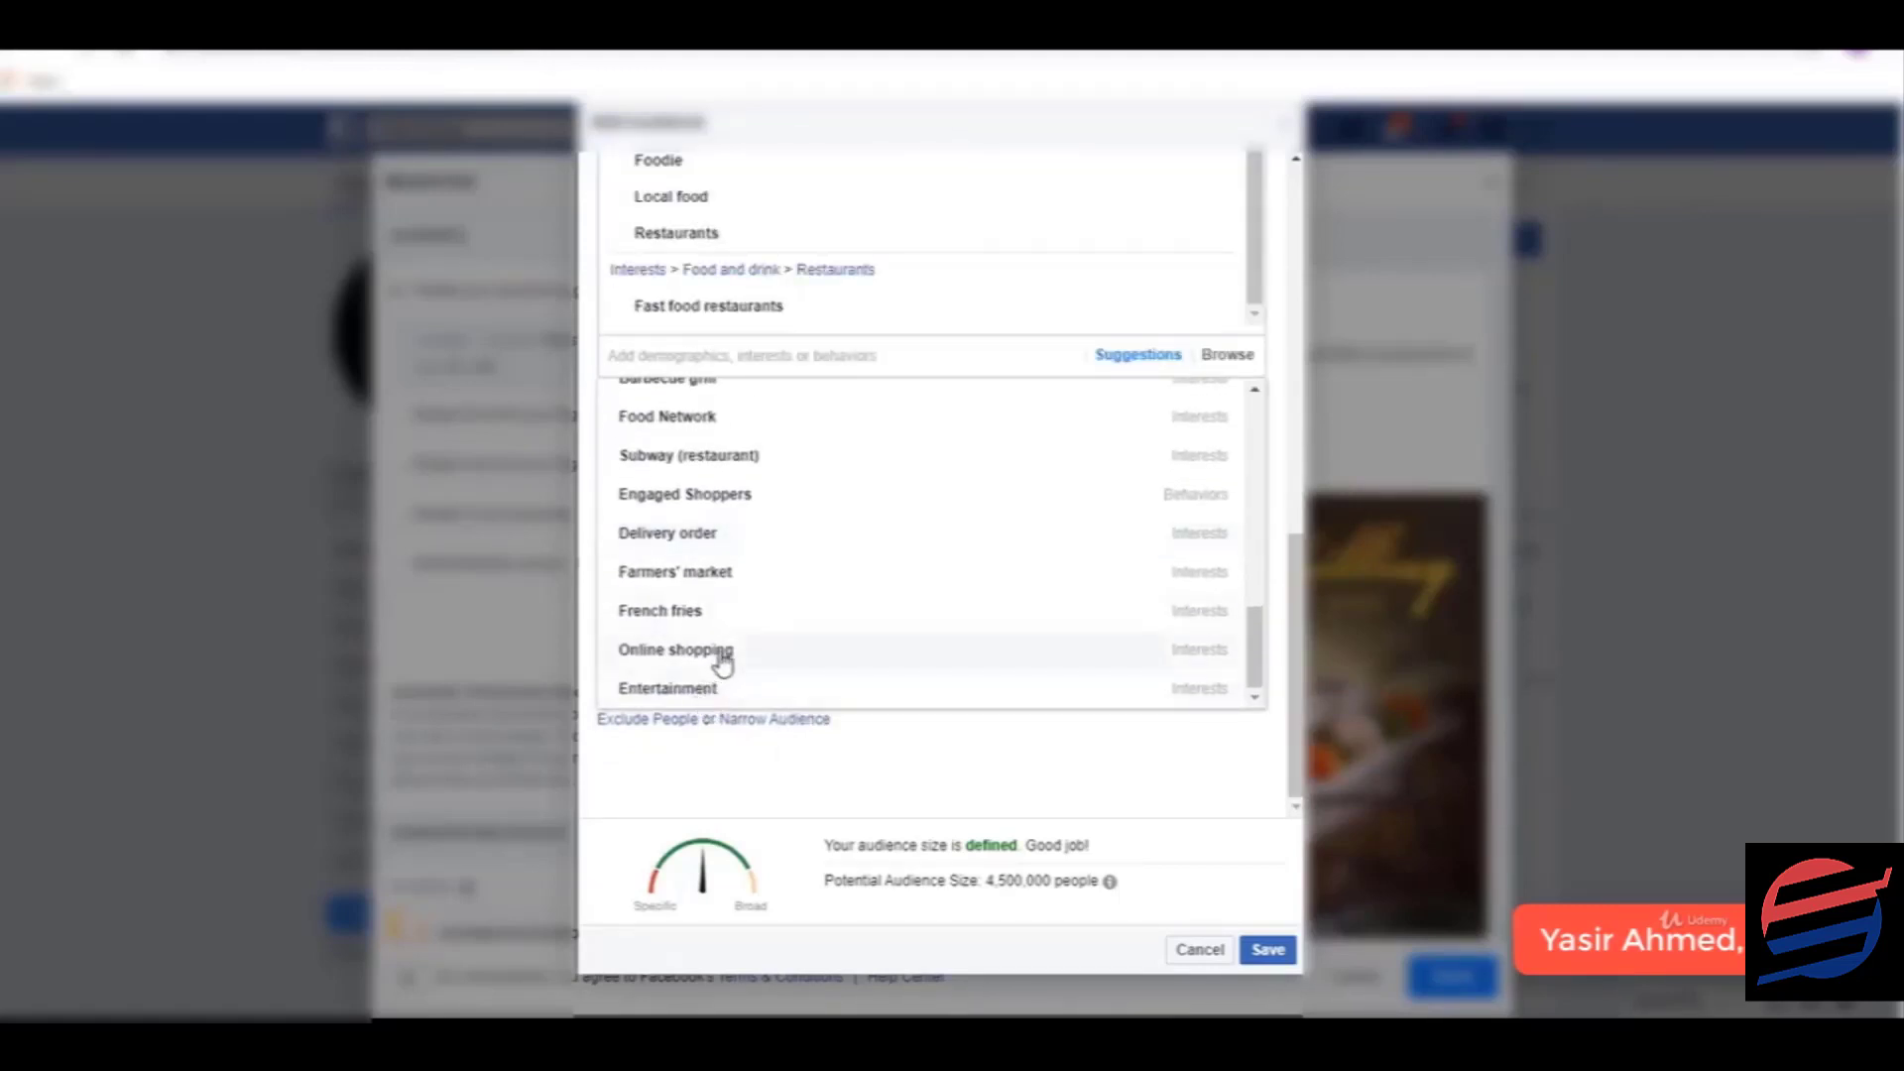
pyautogui.scroll(3, 723, 635)
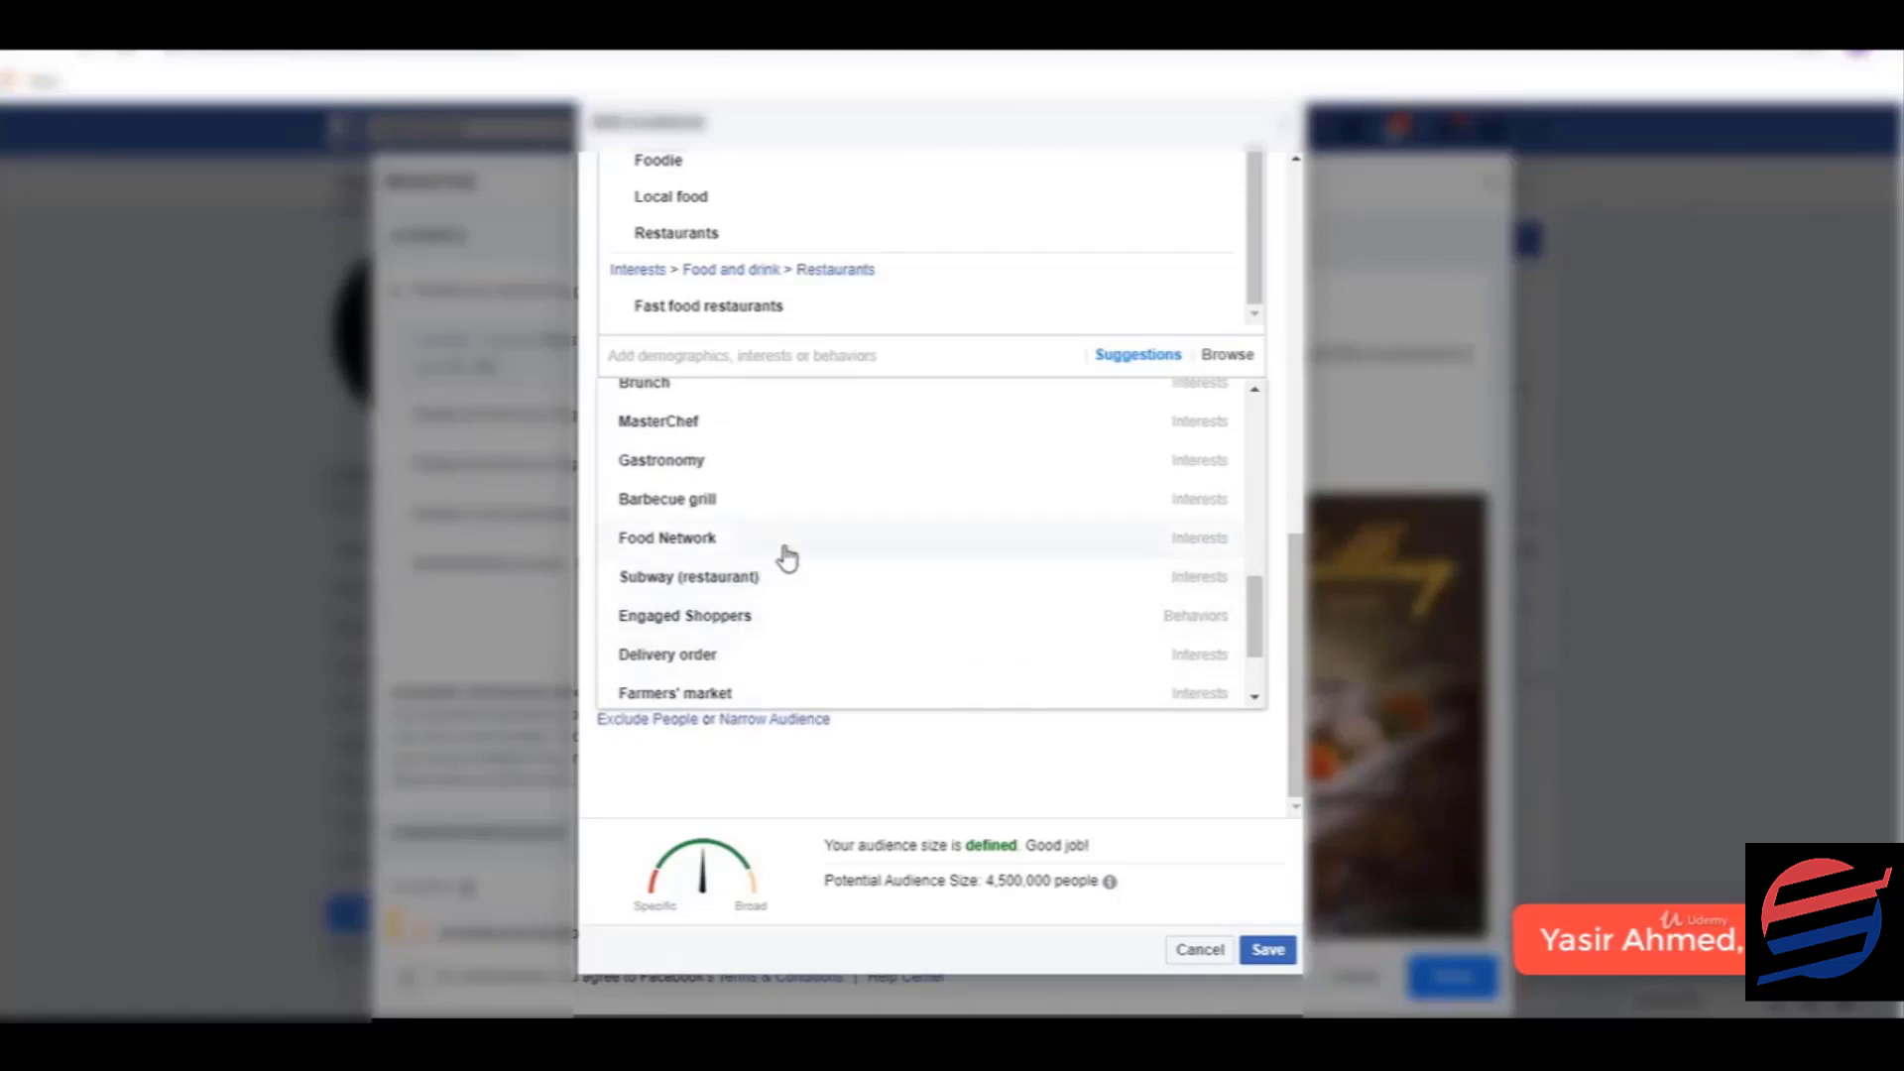
pyautogui.scroll(3, 790, 557)
pyautogui.scroll(3, 791, 557)
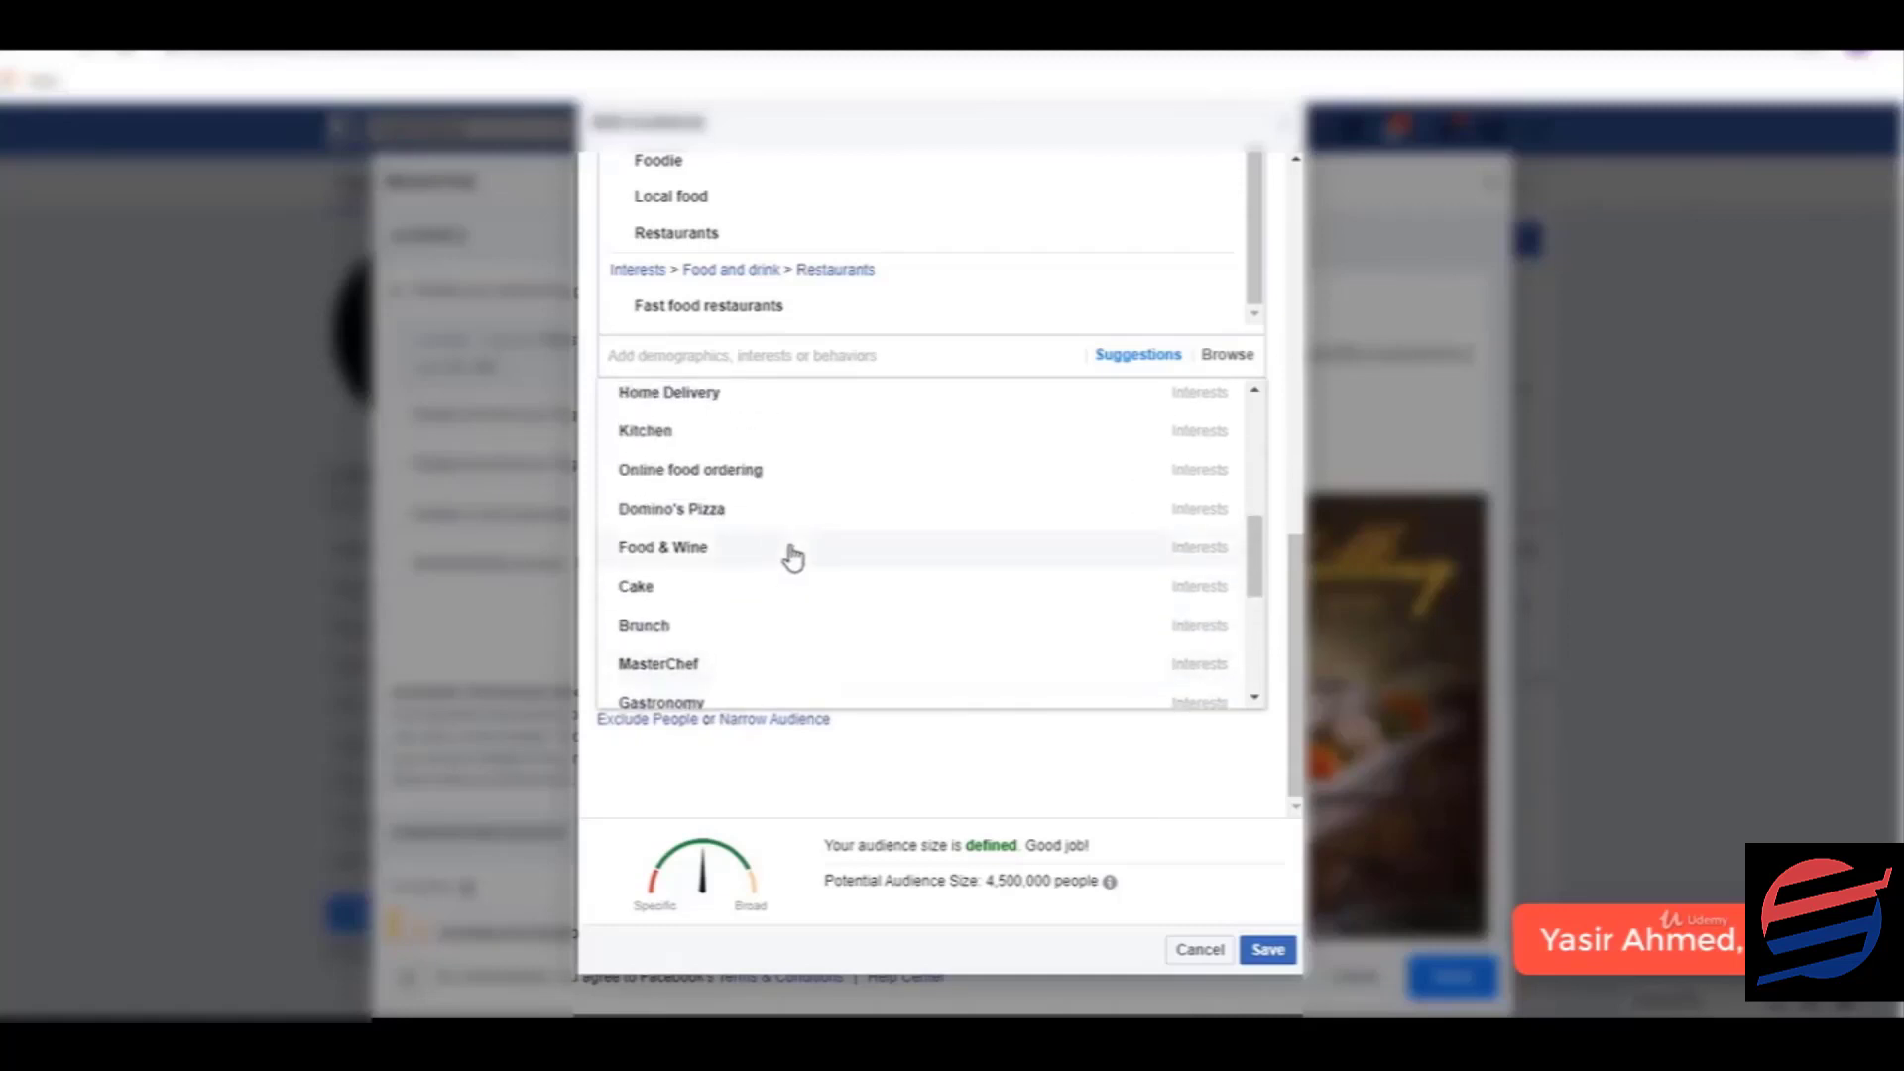
pyautogui.scroll(14, 793, 559)
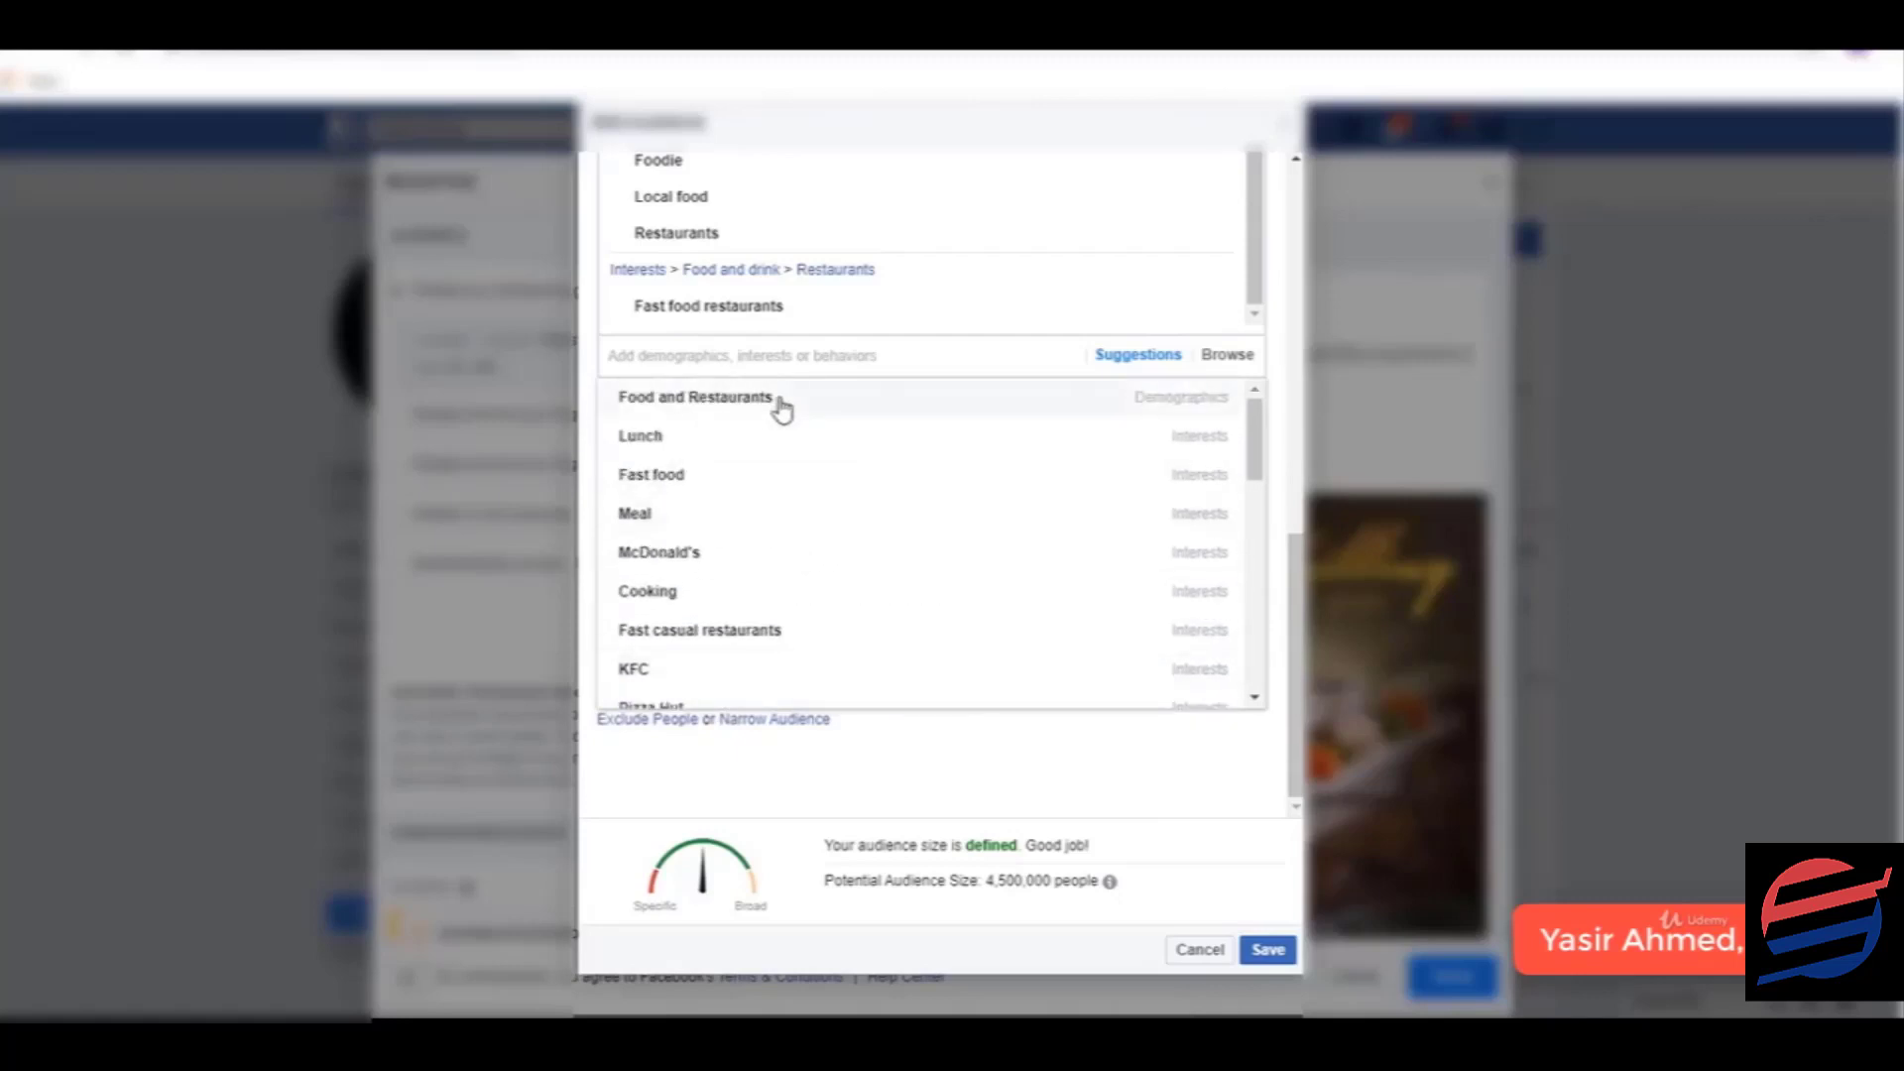
pyautogui.scroll(3, 819, 366)
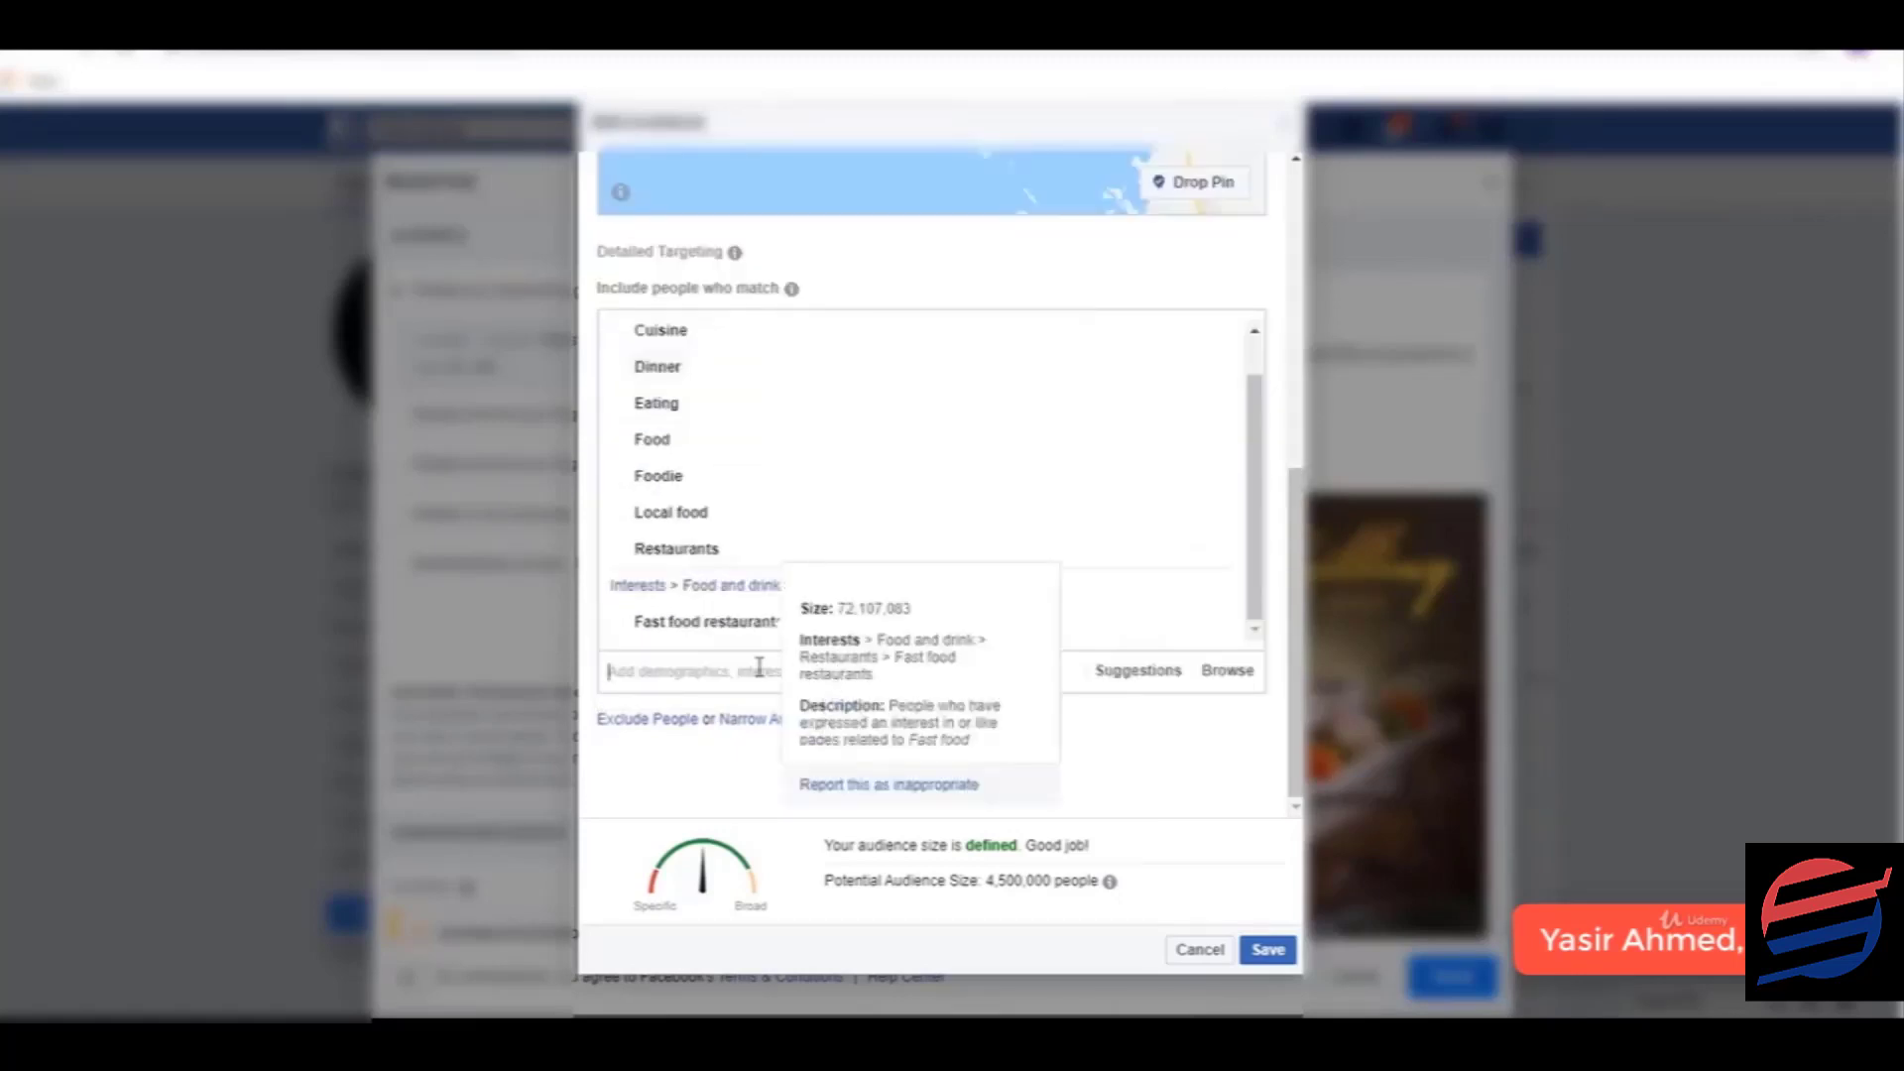
pyautogui.write('eai')
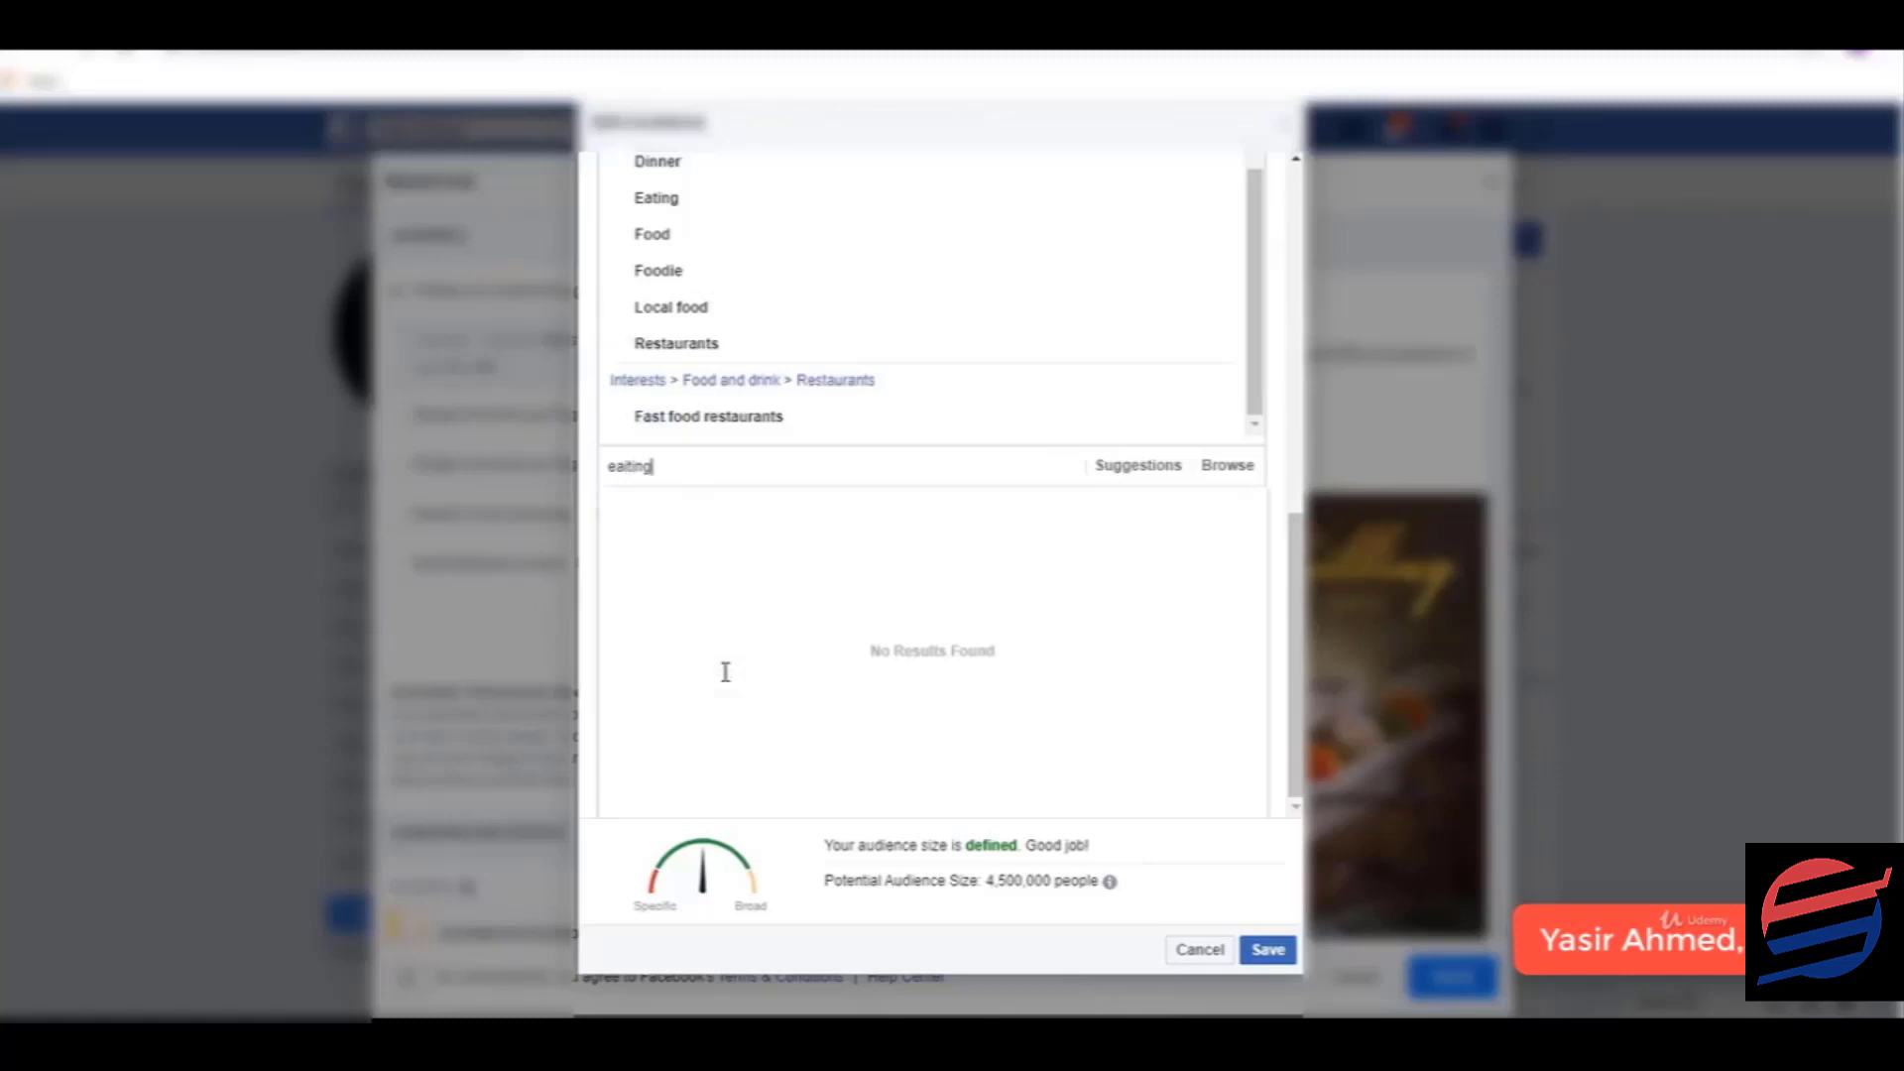
pyautogui.write('ting')
pyautogui.hotkey('ctrl', 'a')
pyautogui.write('ea')
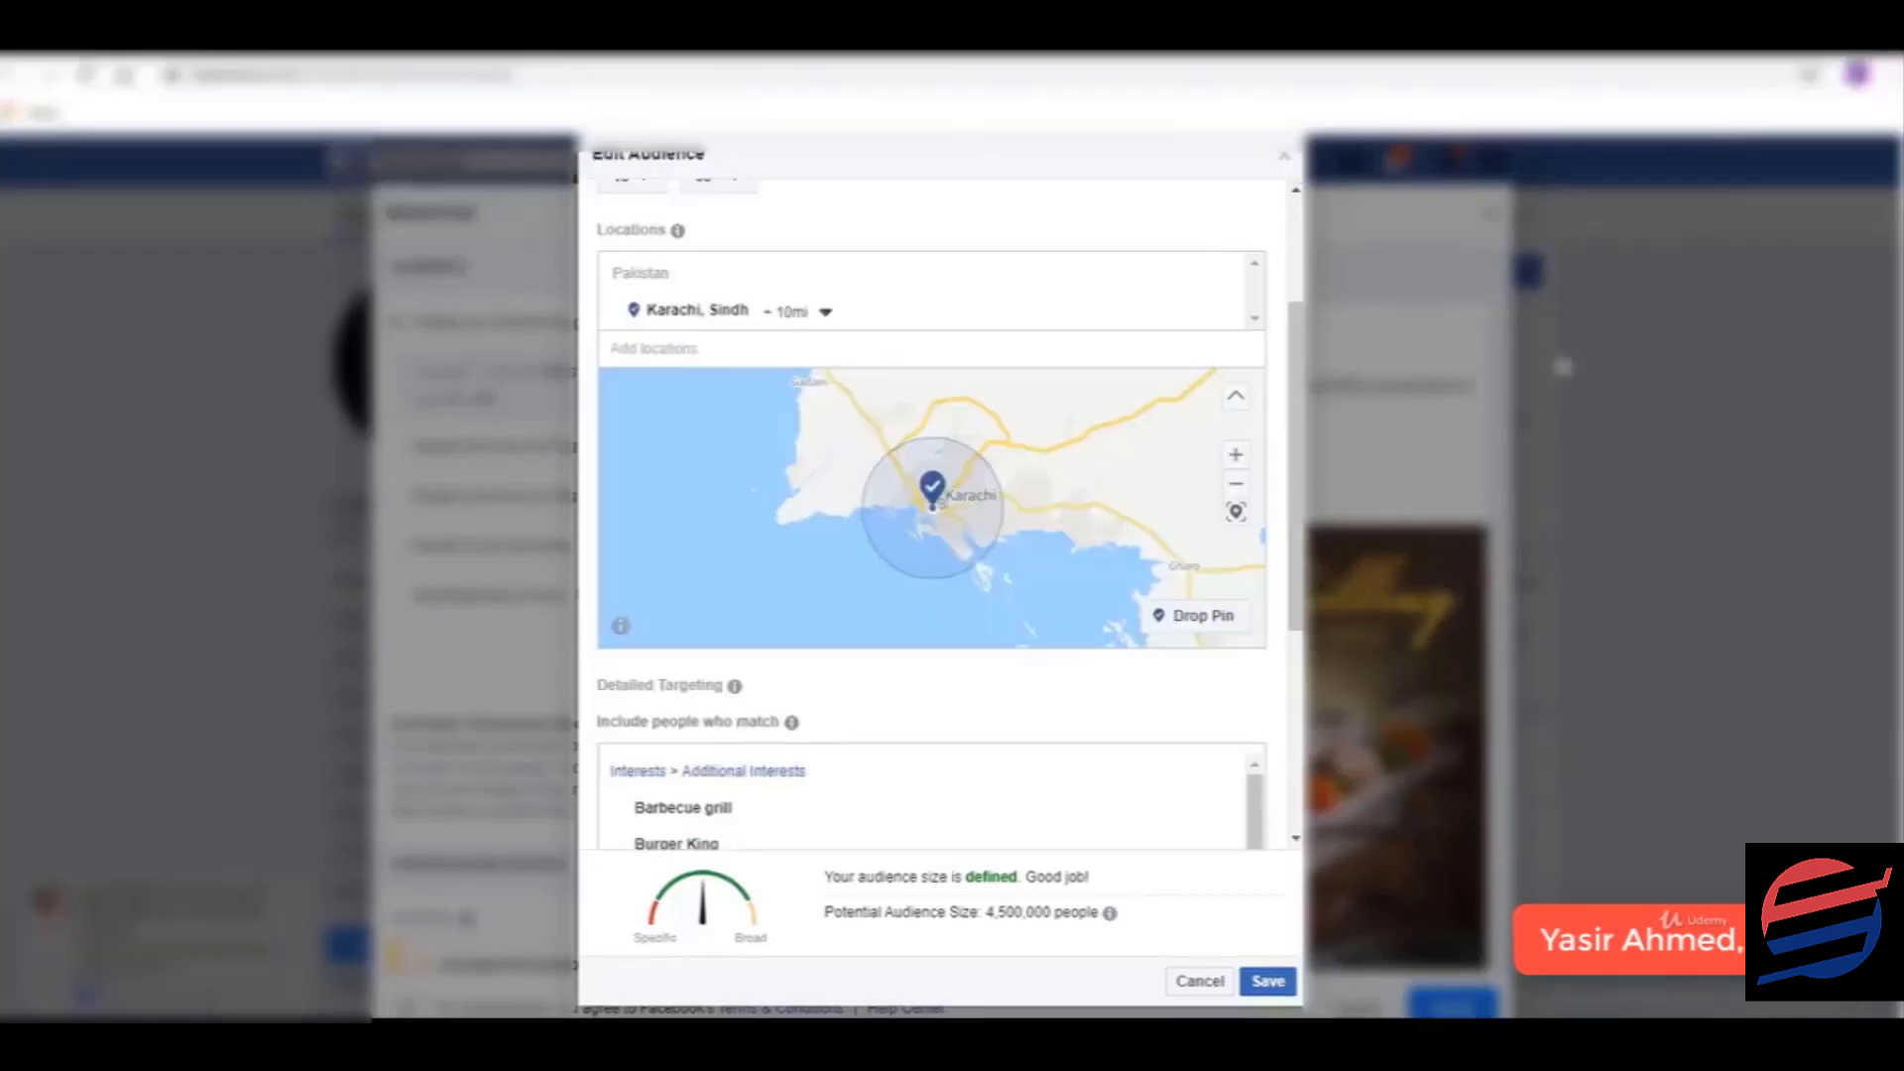
pyautogui.scroll(-6, 1186, 582)
pyautogui.scroll(-1, 1212, 744)
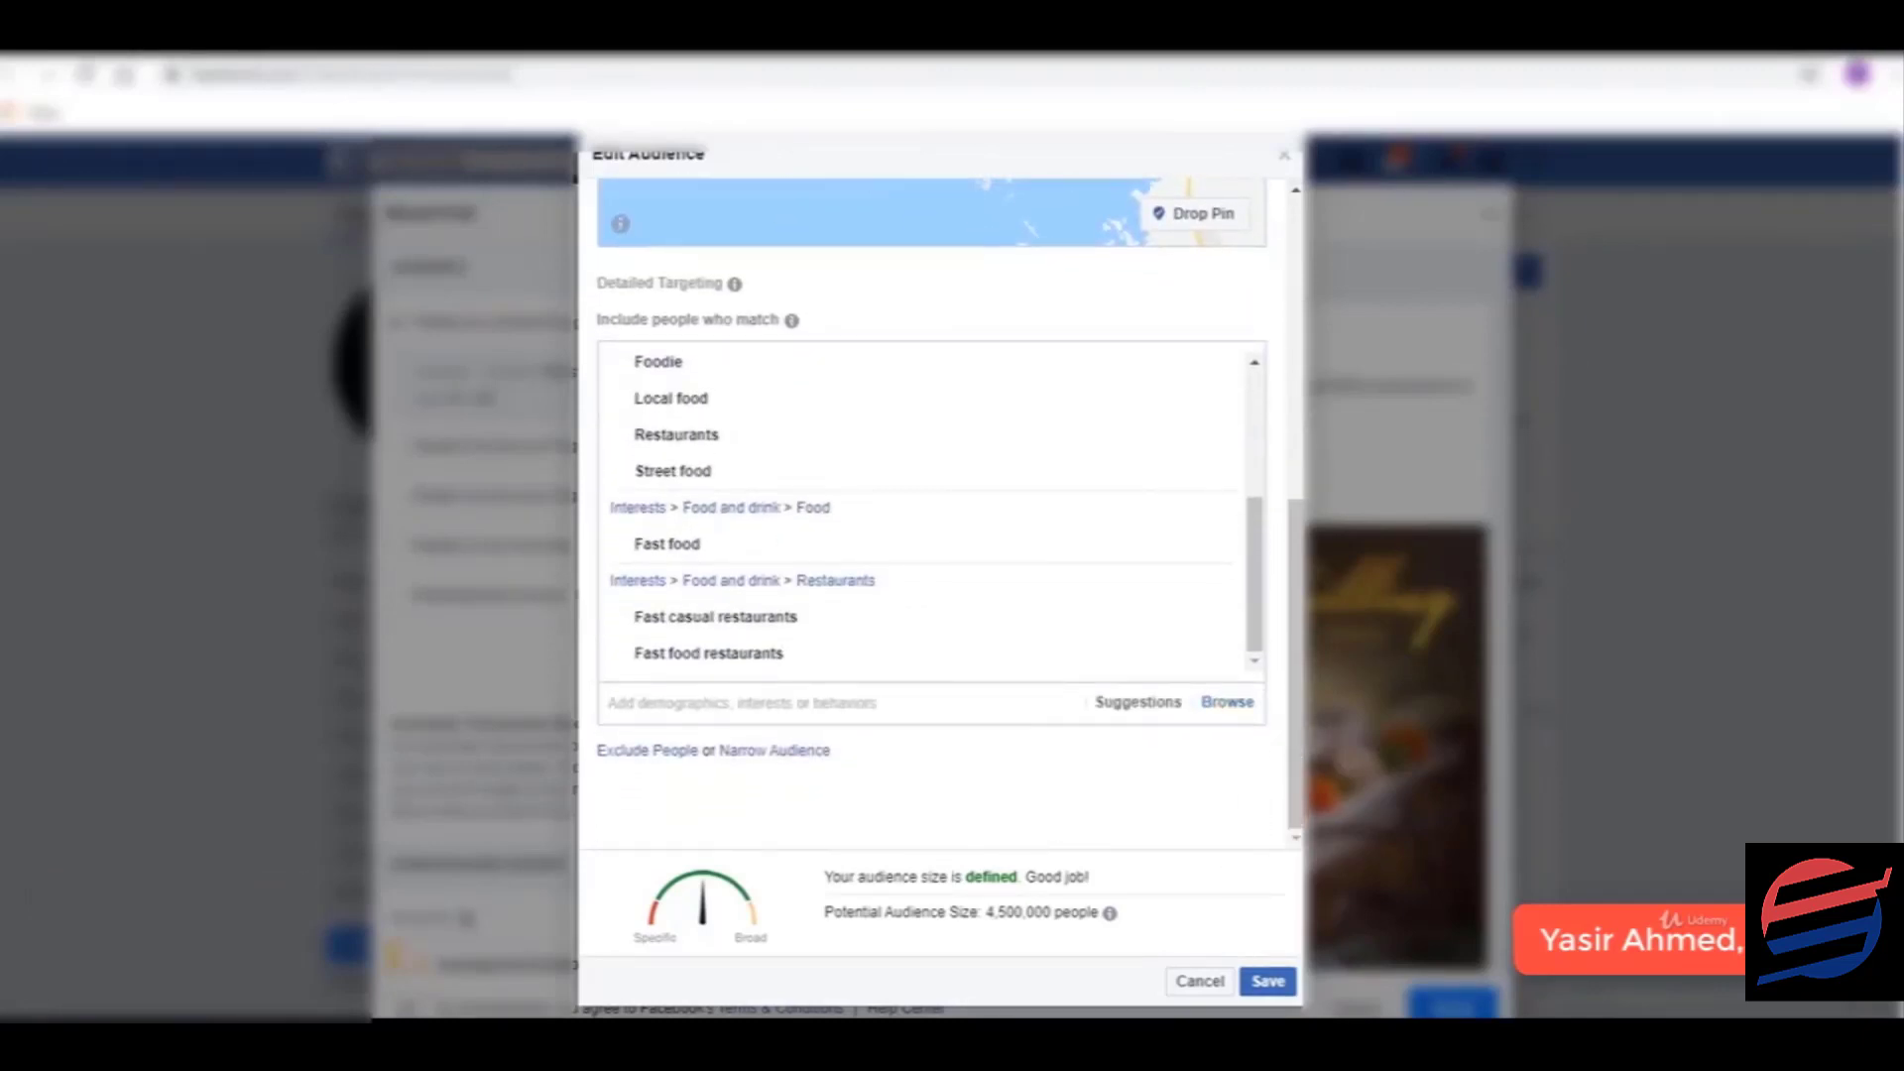
pyautogui.click(1266, 982)
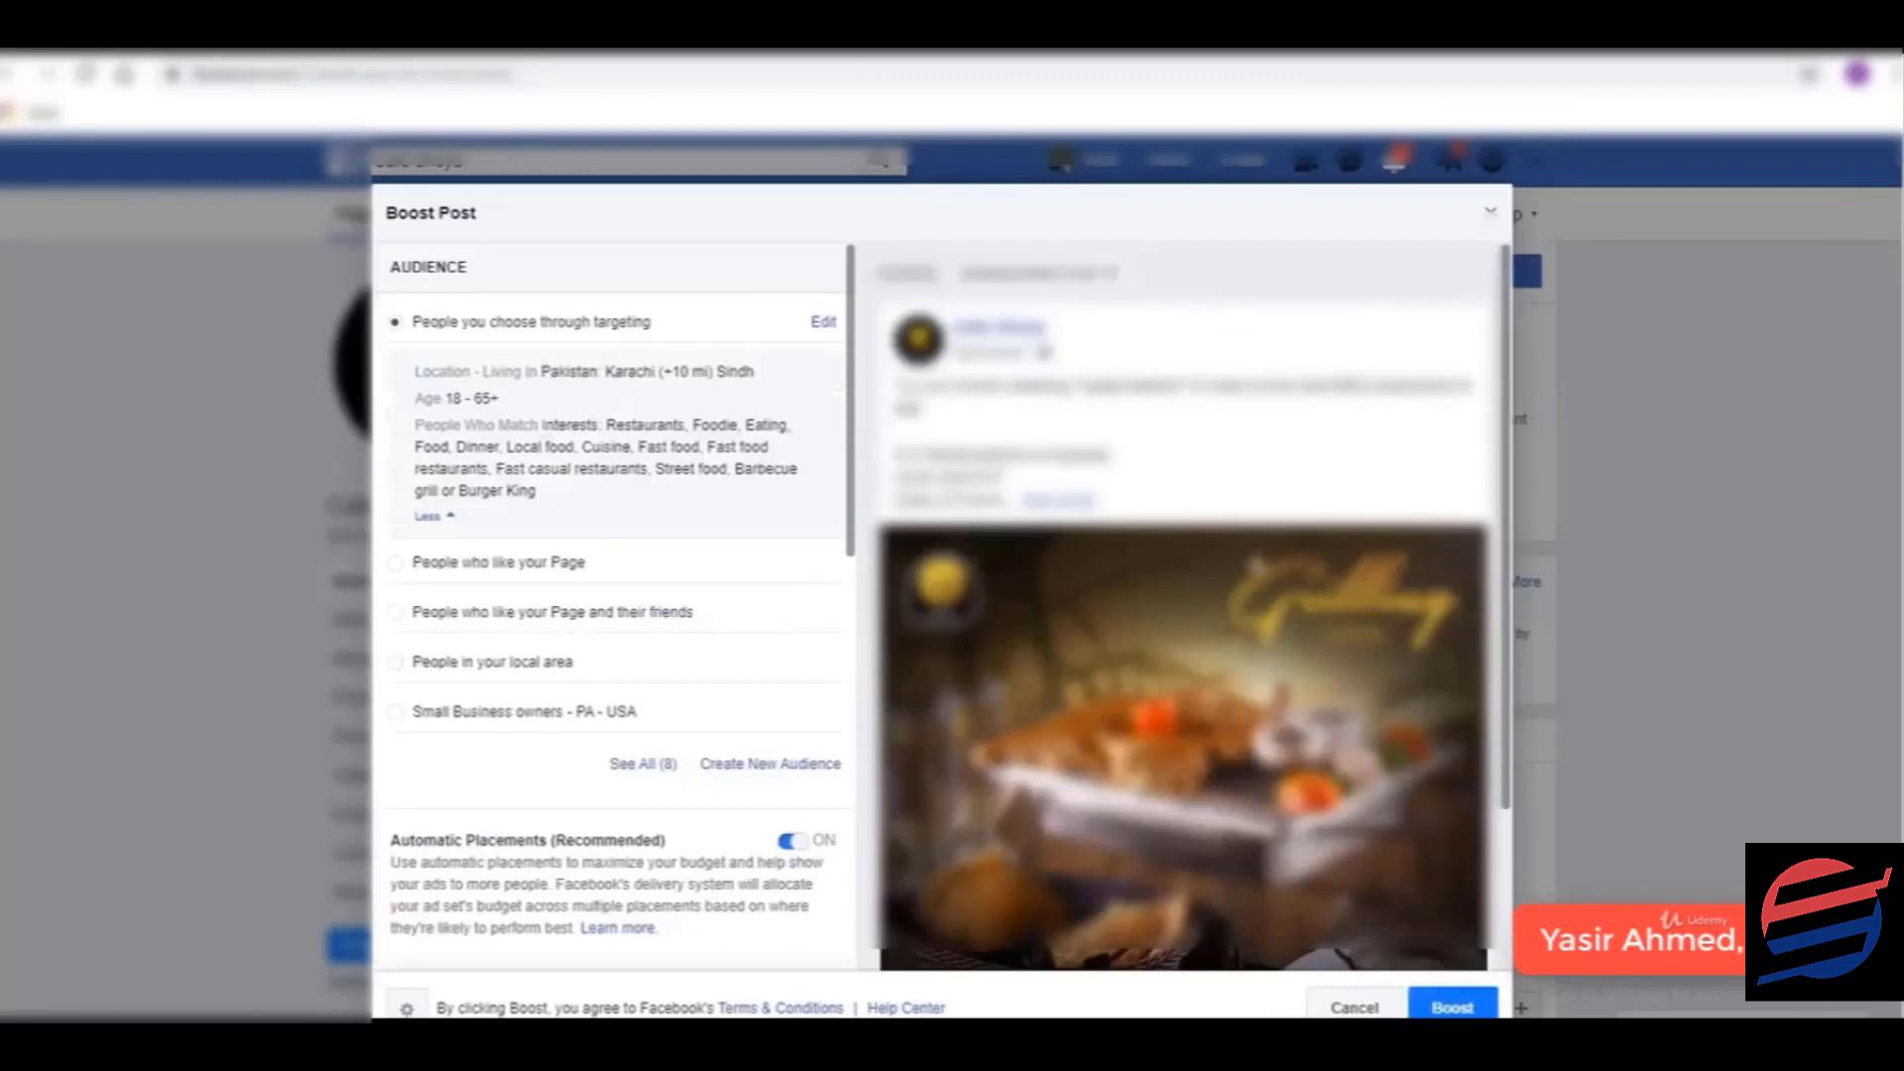
pyautogui.scroll(-2, 1257, 564)
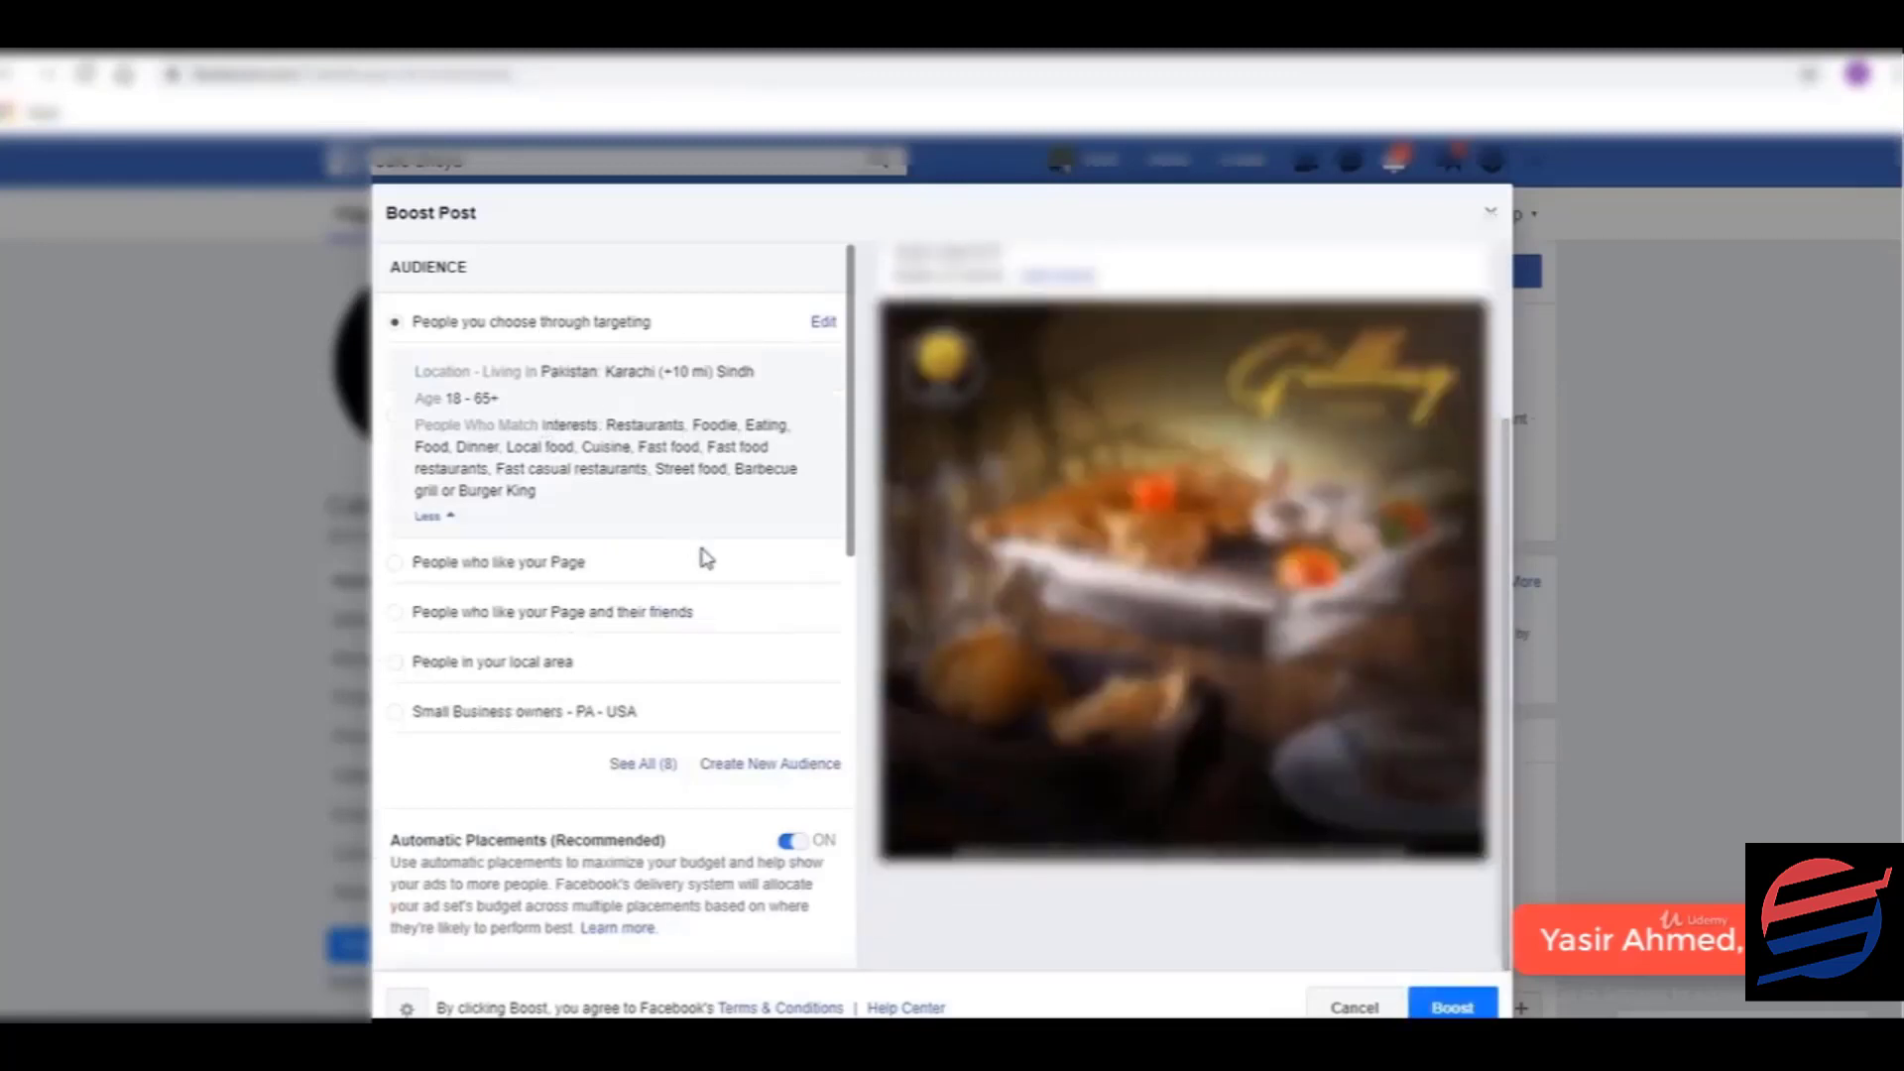
pyautogui.scroll(-4, 744, 442)
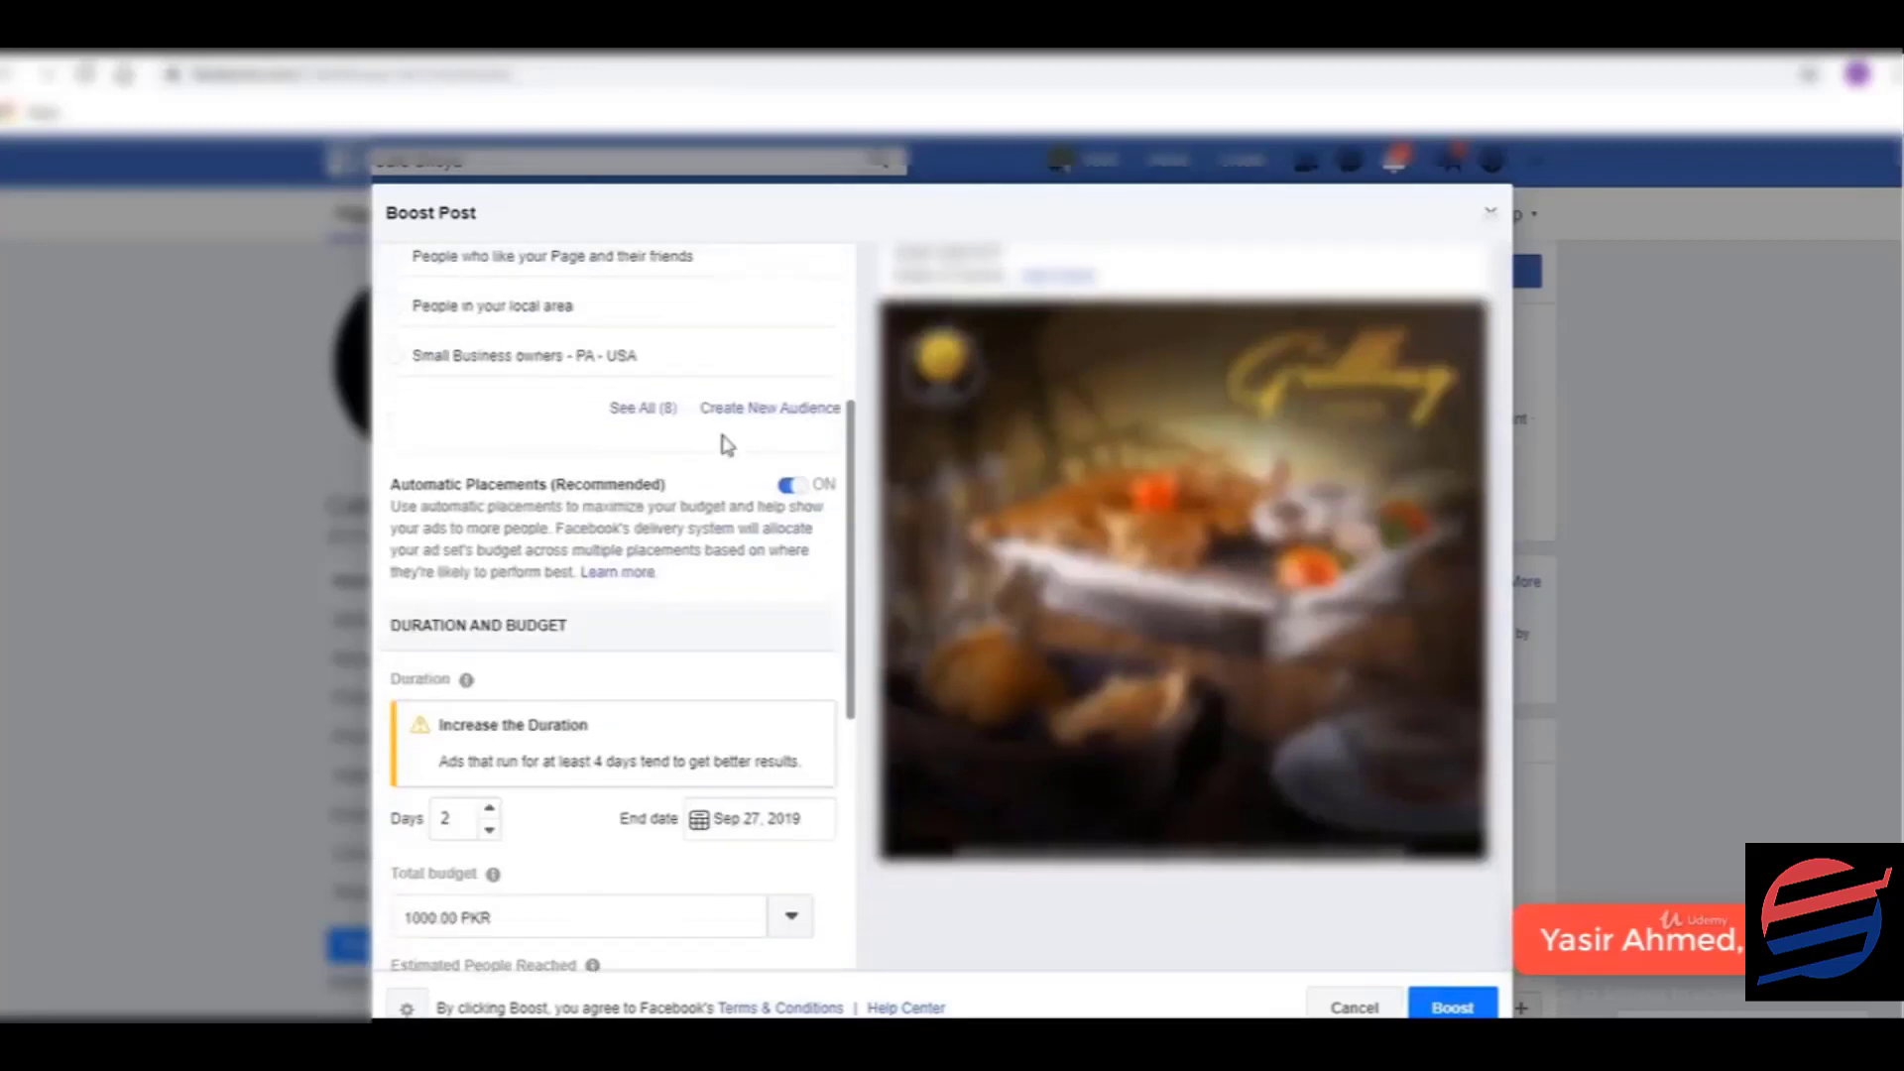
pyautogui.scroll(-3, 731, 541)
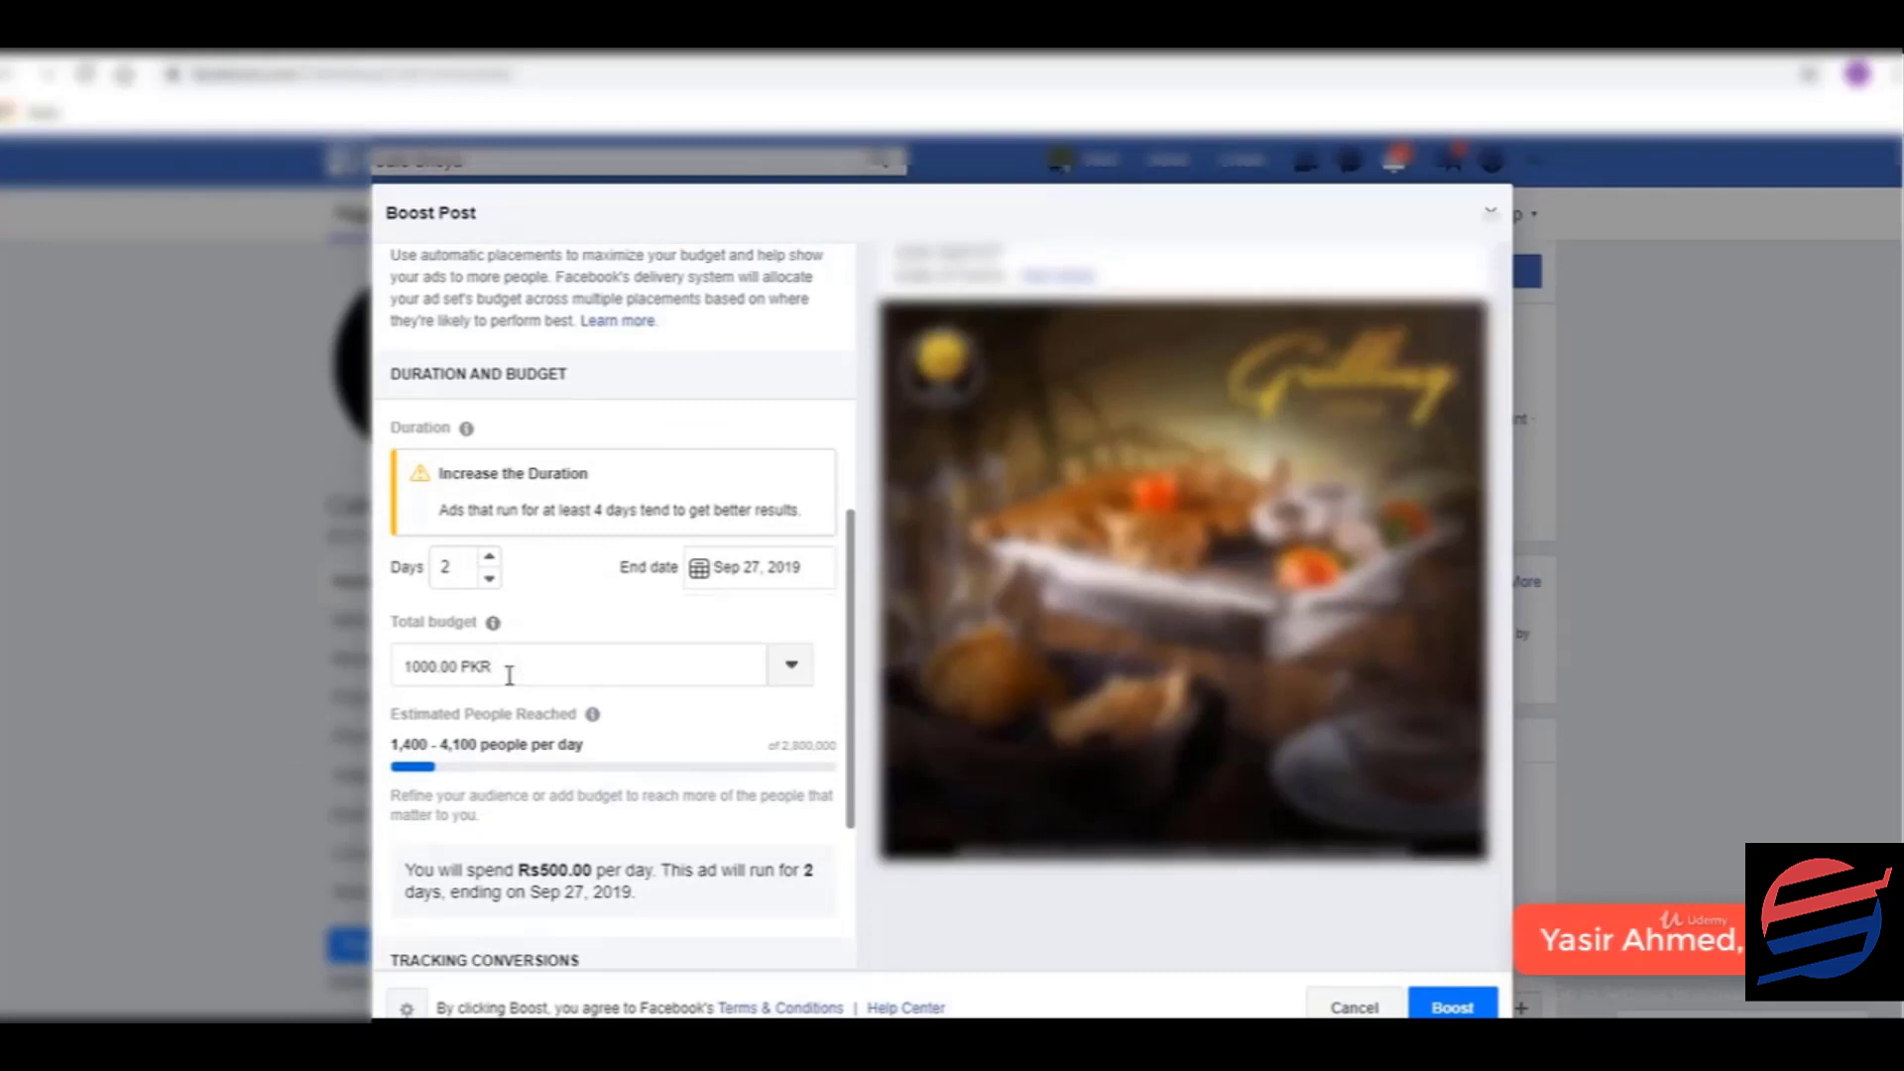
pyautogui.moveTo(491, 663); pyautogui.dragTo(389, 666)
pyautogui.moveTo(455, 566); pyautogui.dragTo(420, 566)
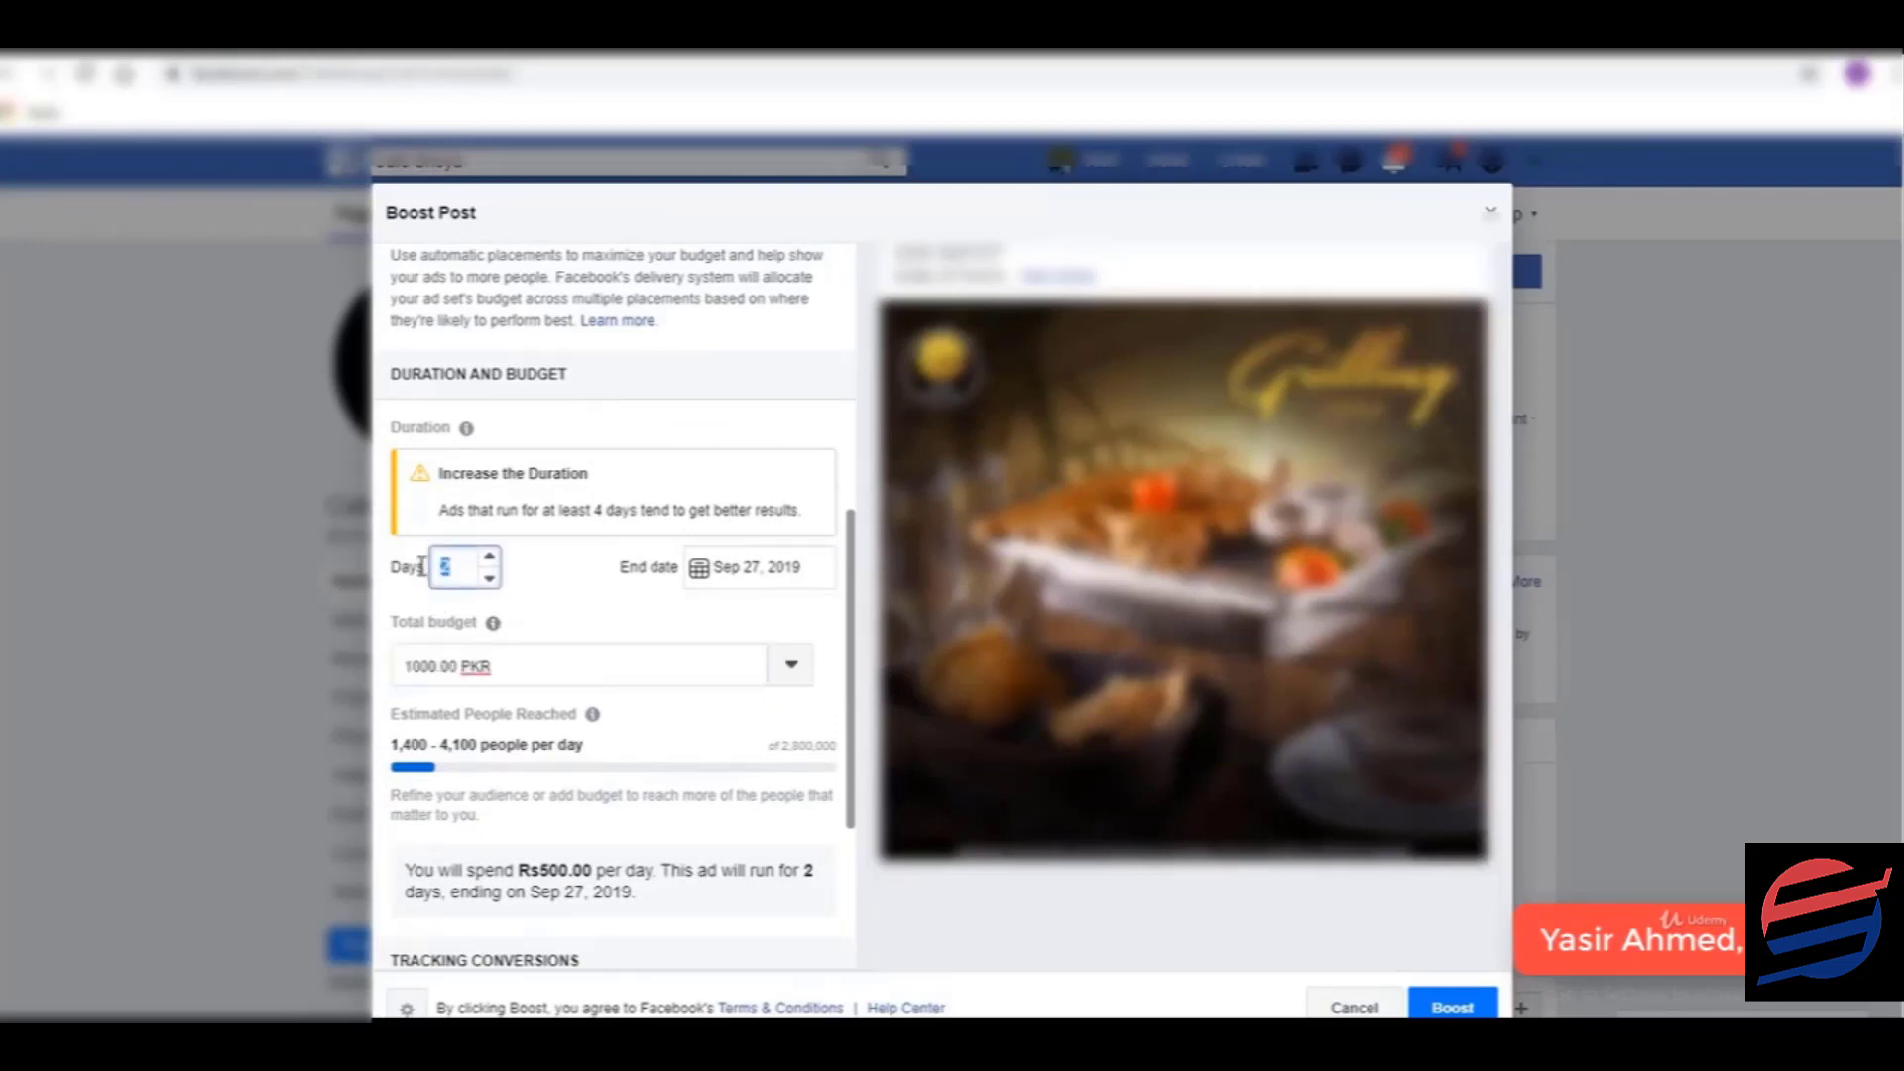
pyautogui.write('4')
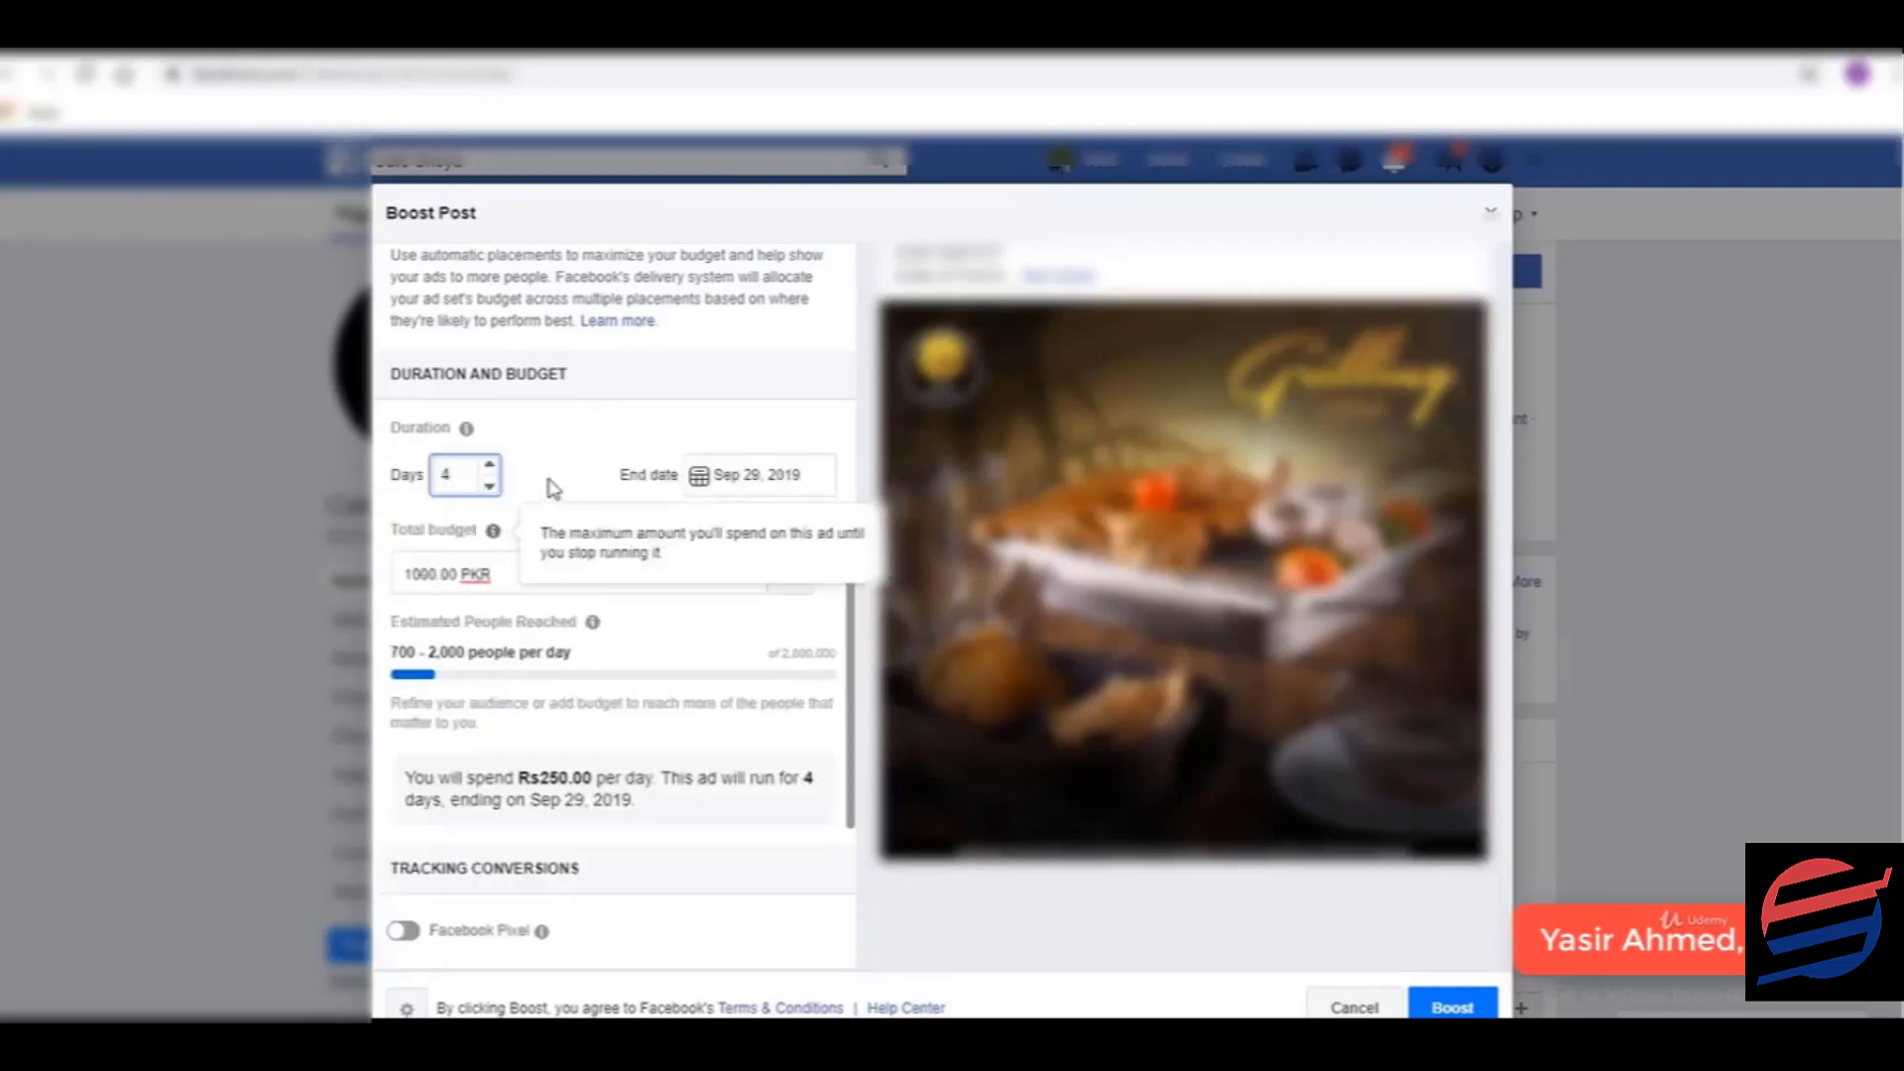
pyautogui.moveTo(505, 585); pyautogui.dragTo(362, 580)
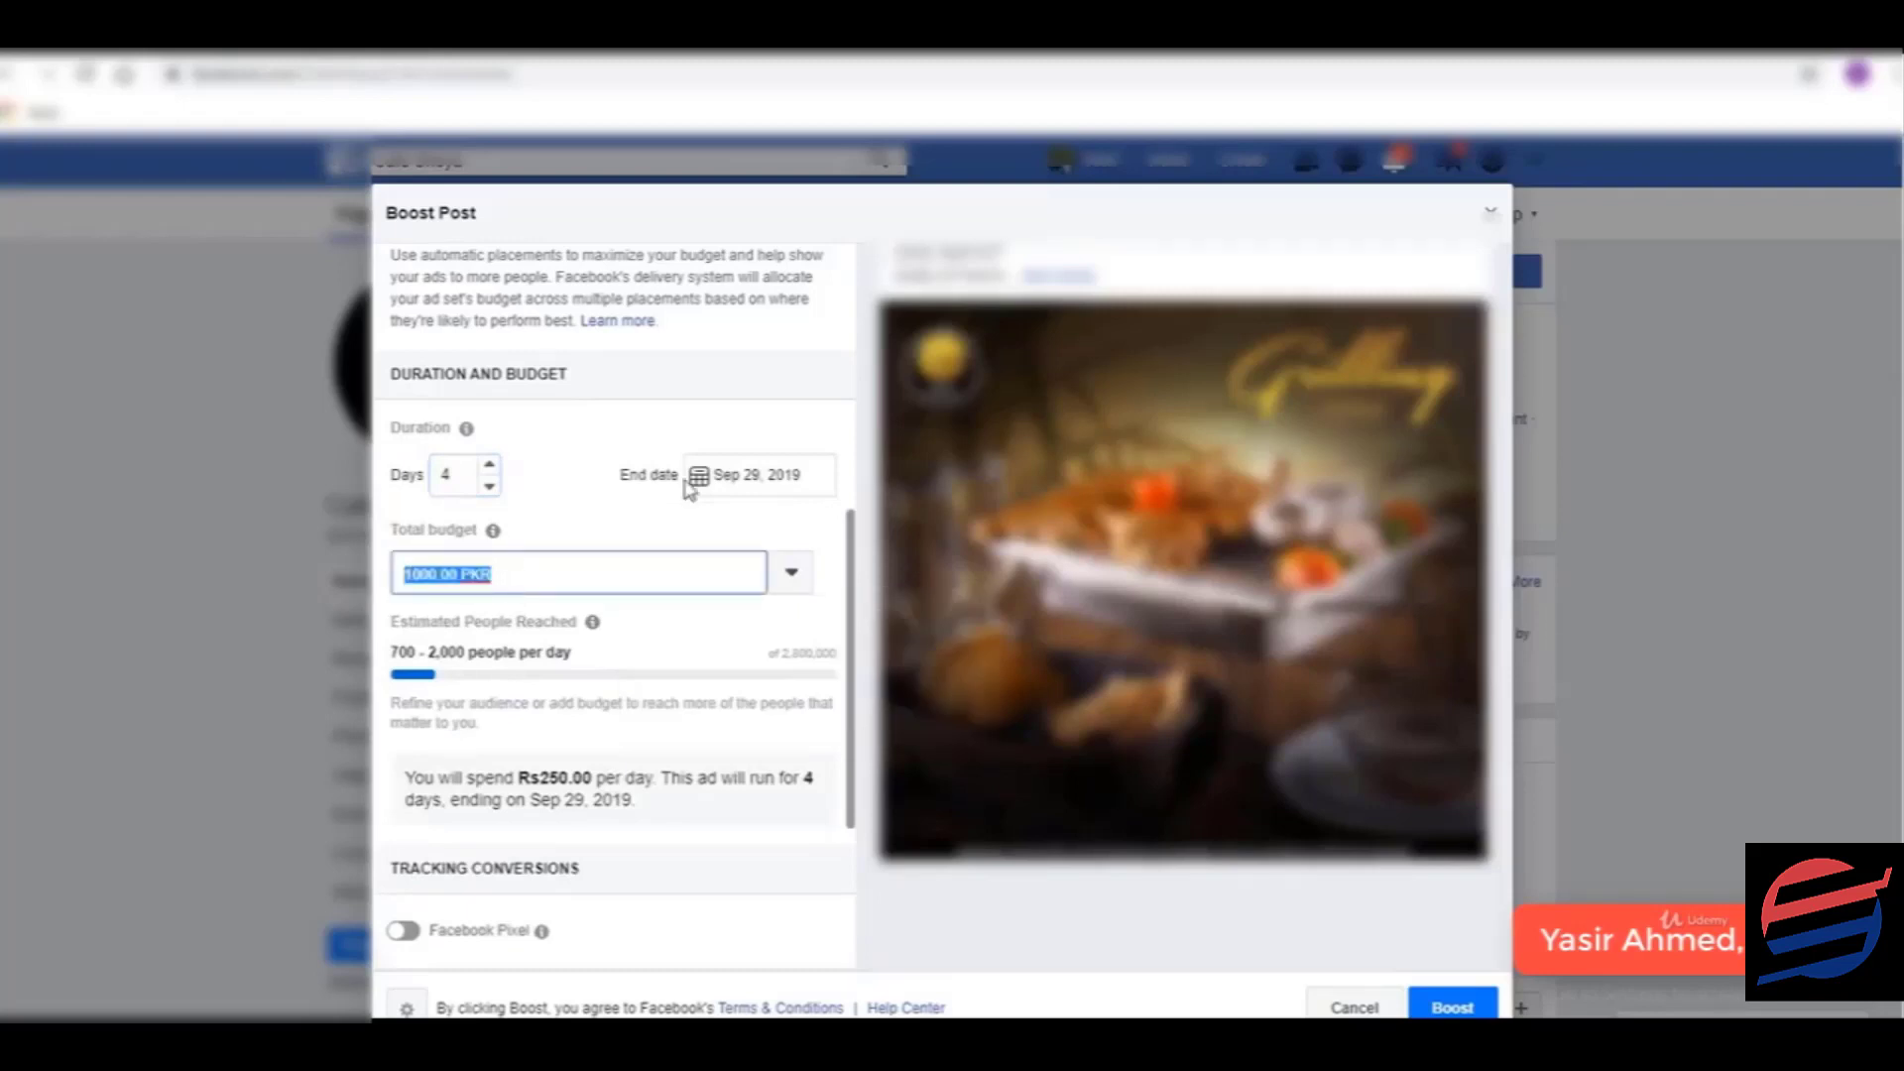
pyautogui.write('100')
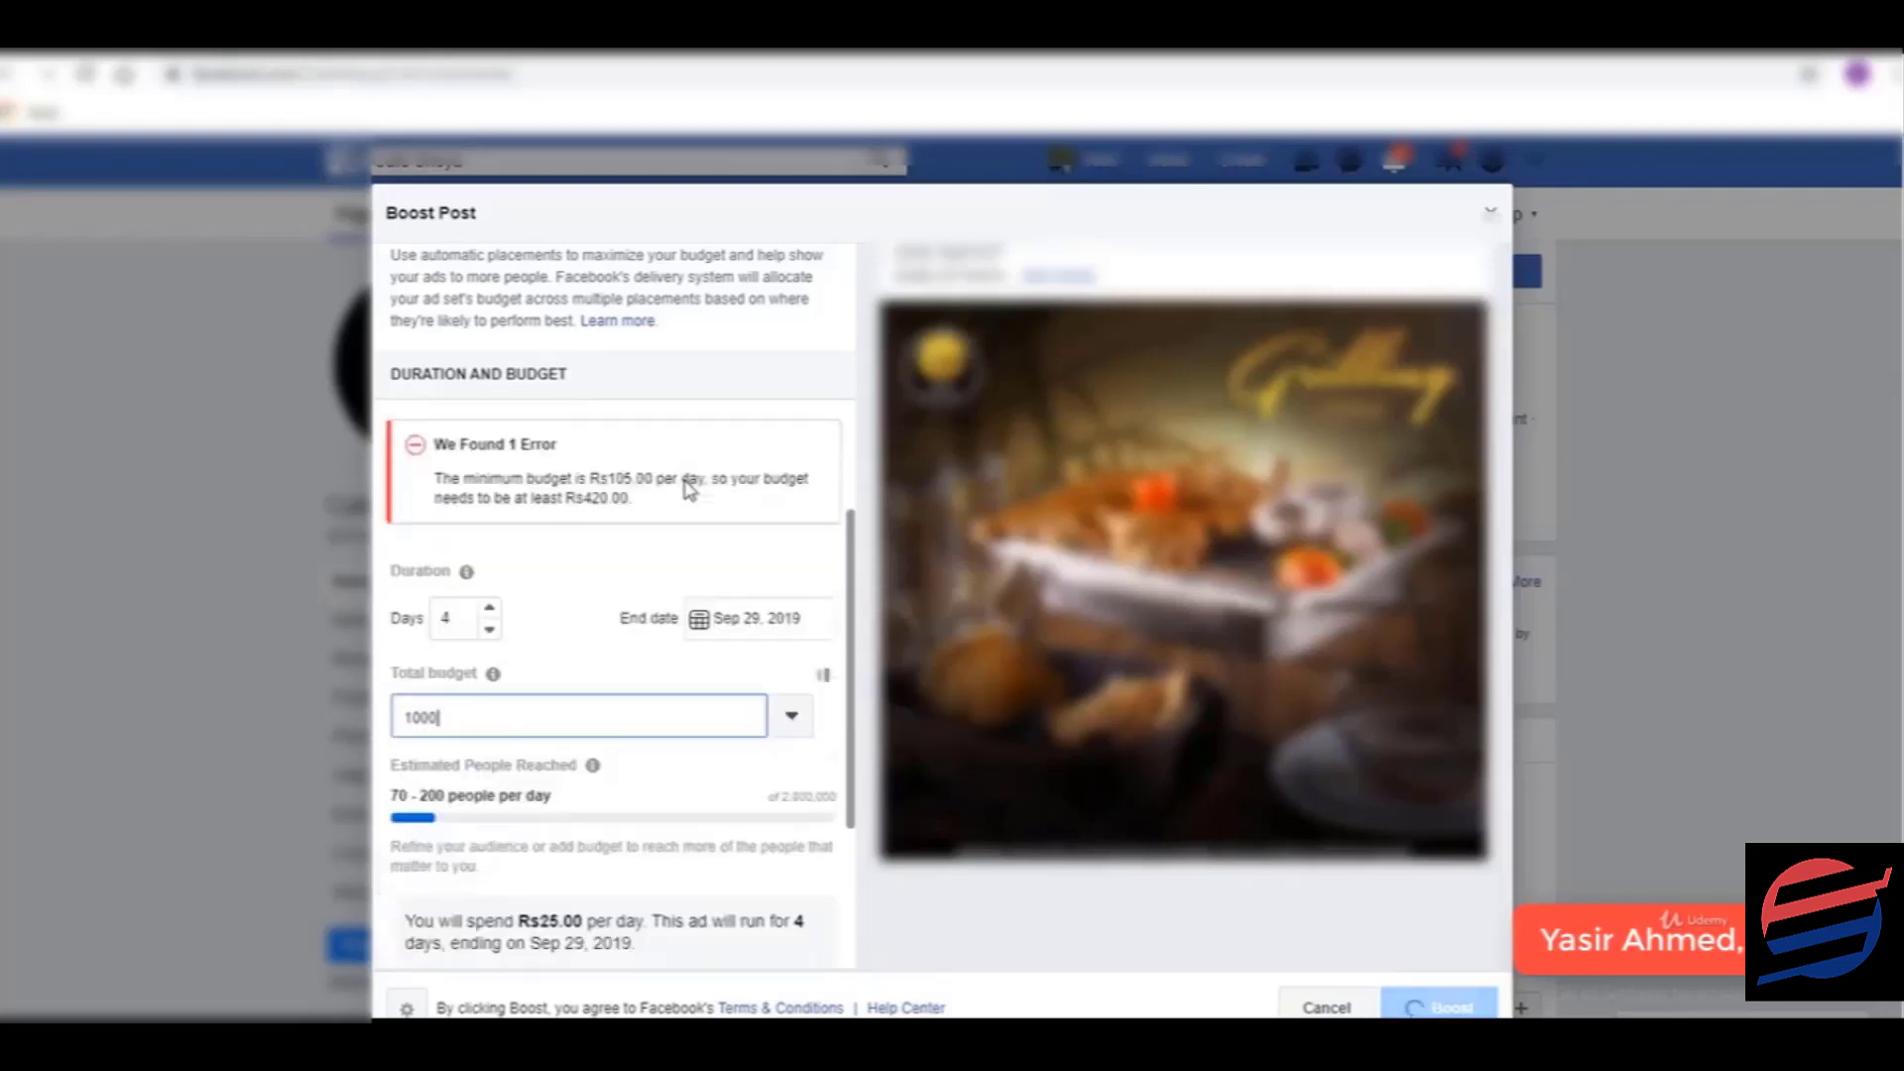
pyautogui.write('0')
pyautogui.click(442, 476)
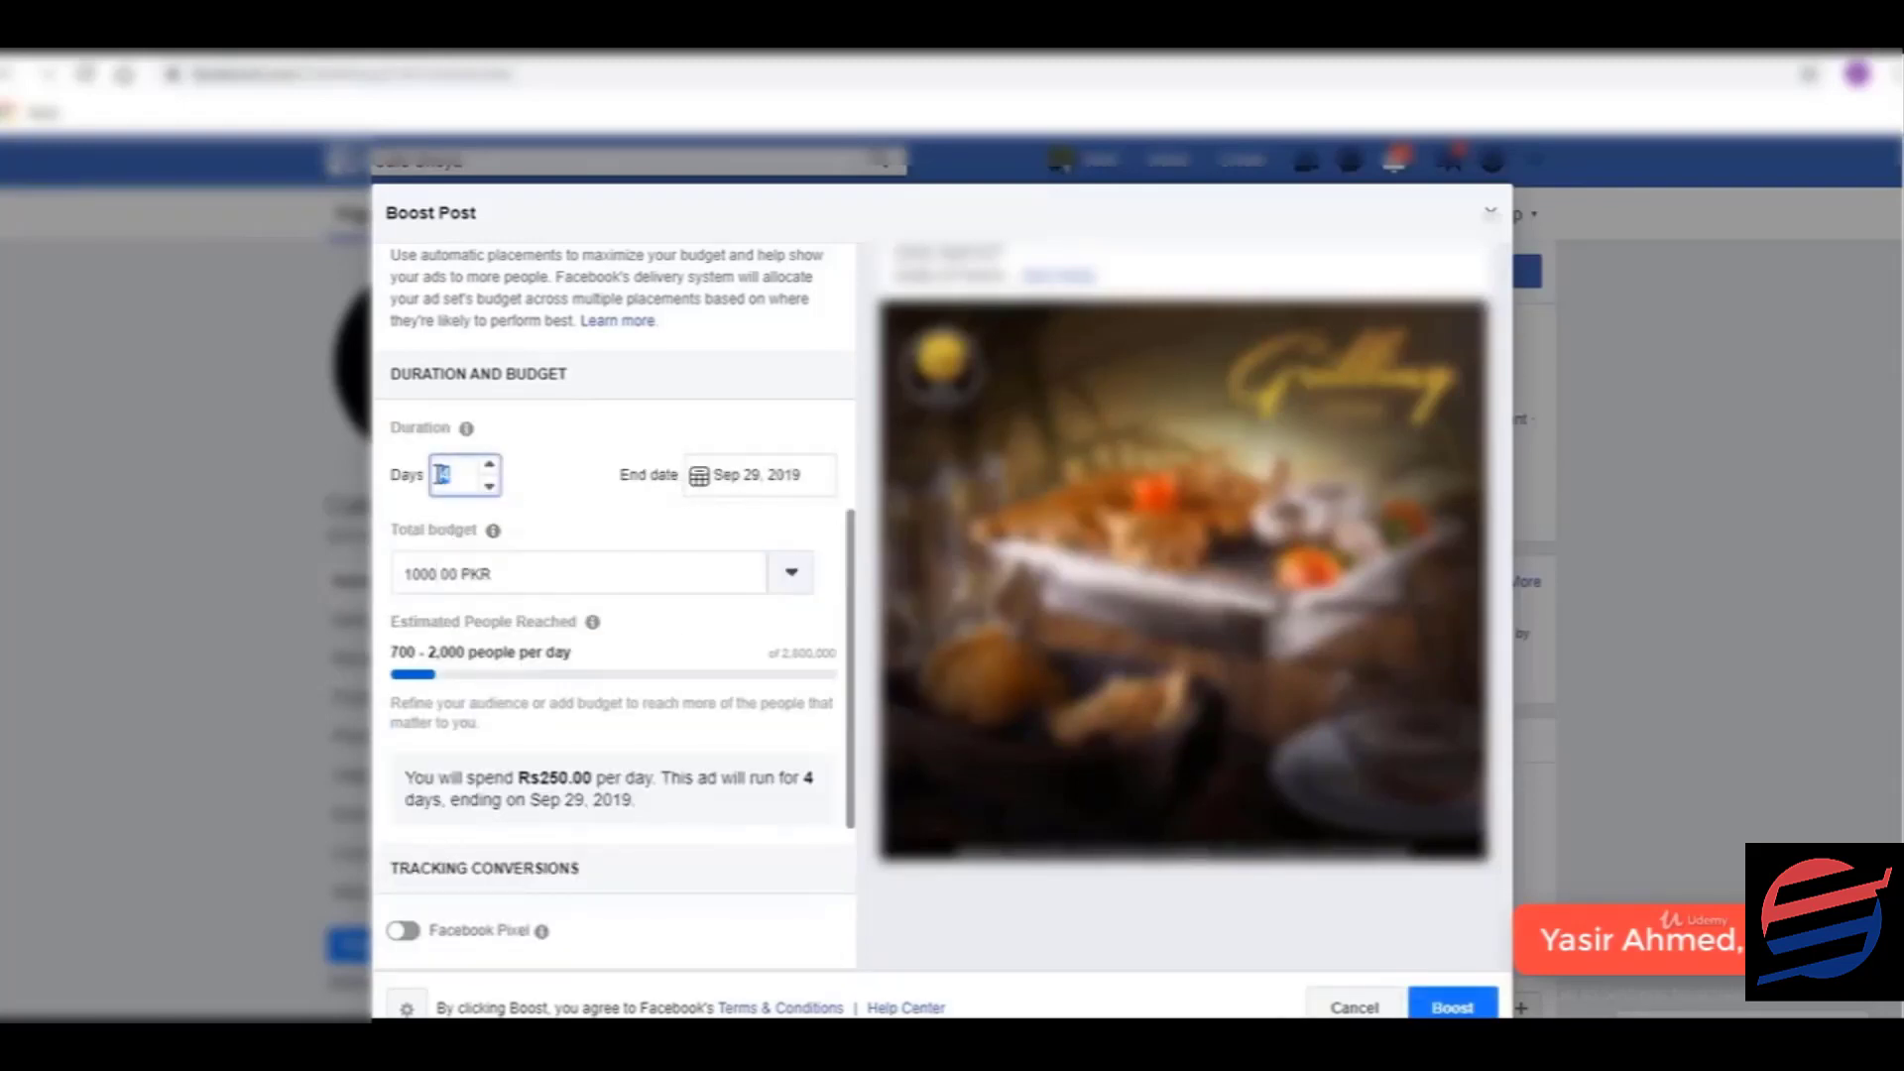
pyautogui.write('2')
pyautogui.click(621, 606)
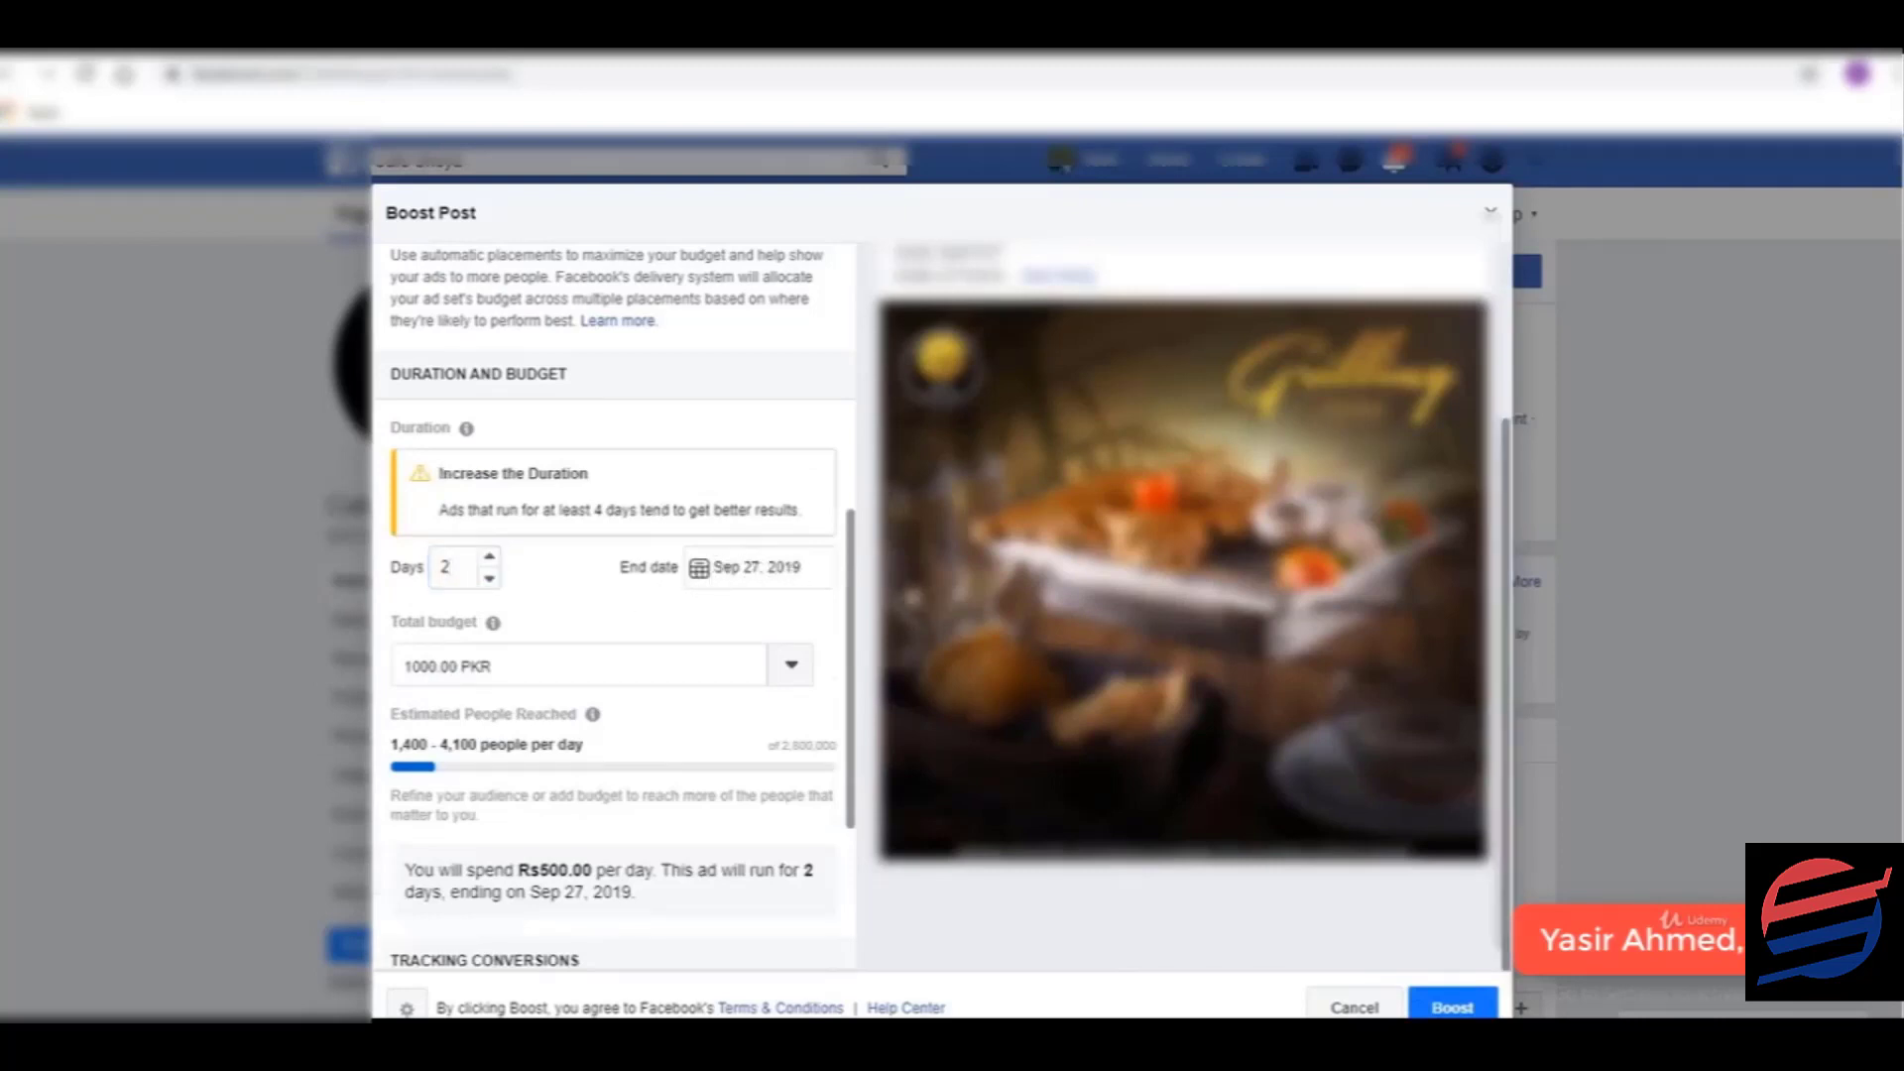
pyautogui.scroll(-2, 644, 635)
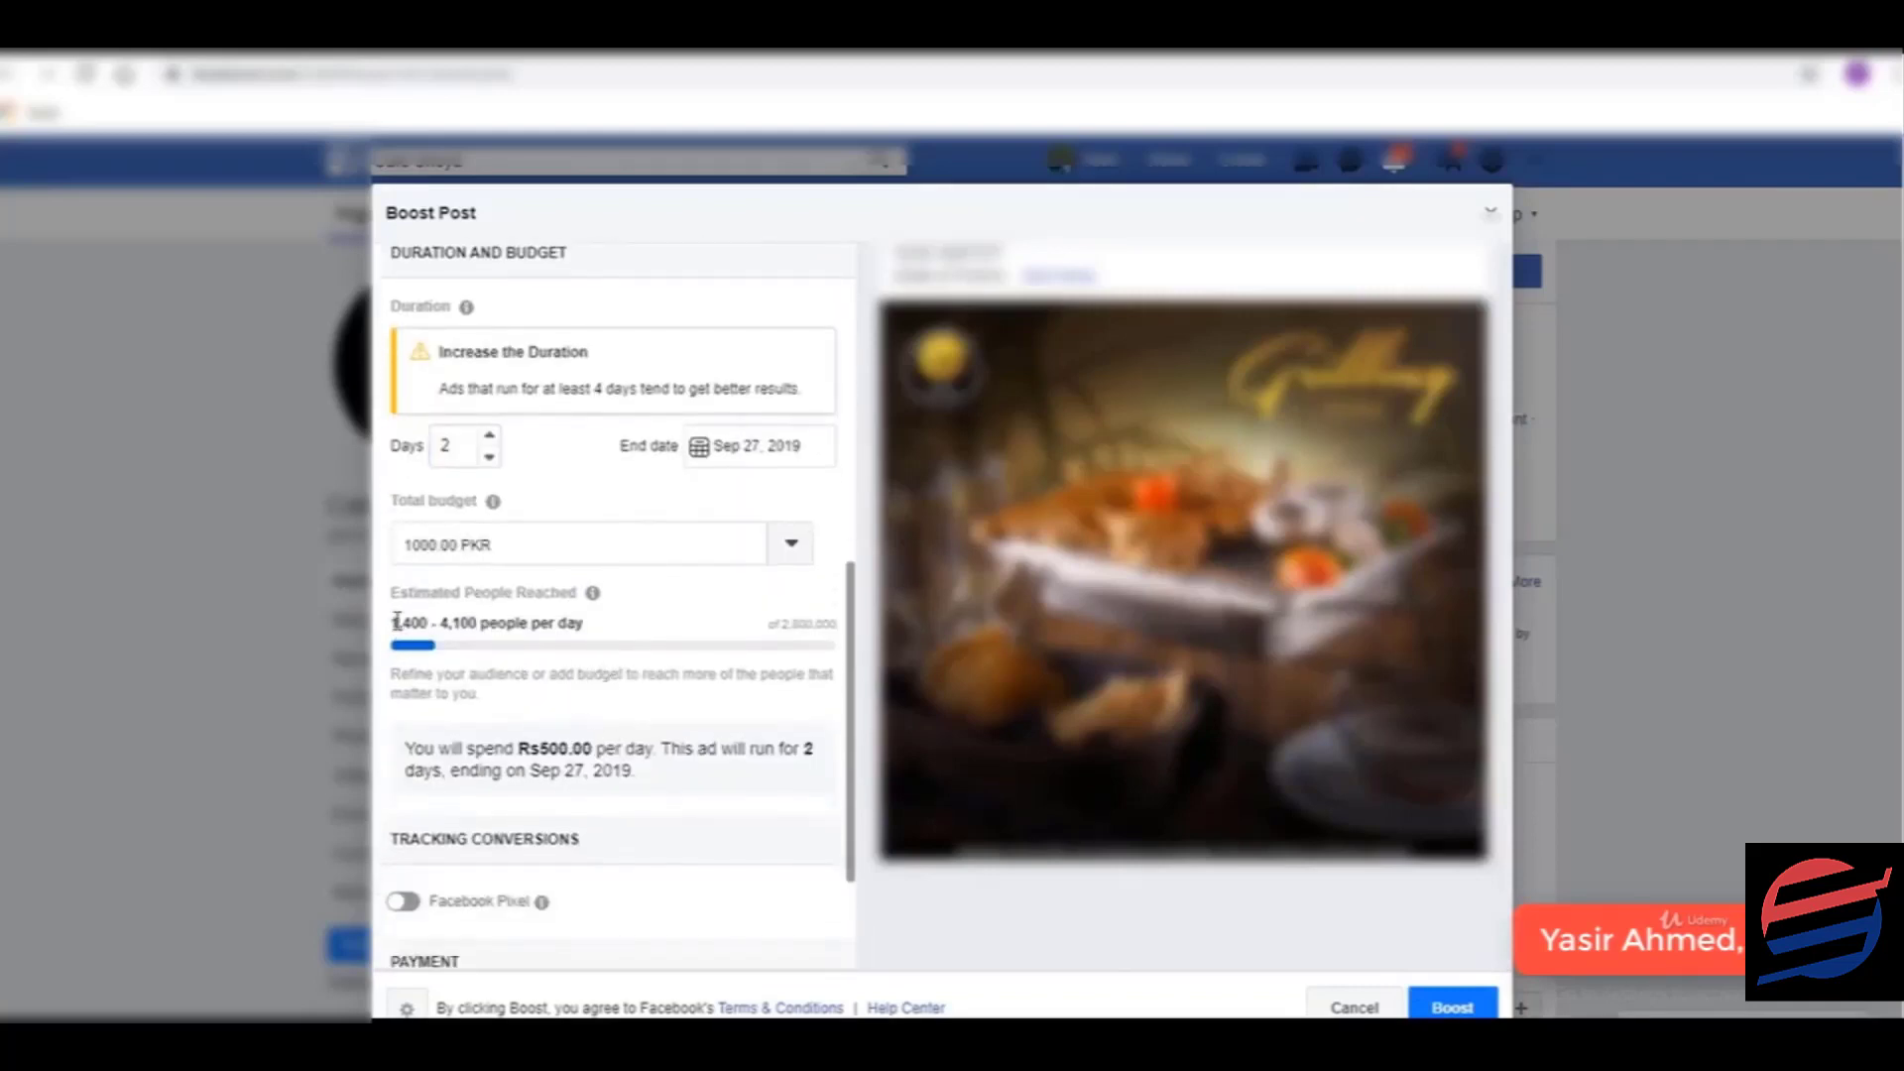
pyautogui.moveTo(395, 622); pyautogui.dragTo(471, 627)
pyautogui.moveTo(627, 601)
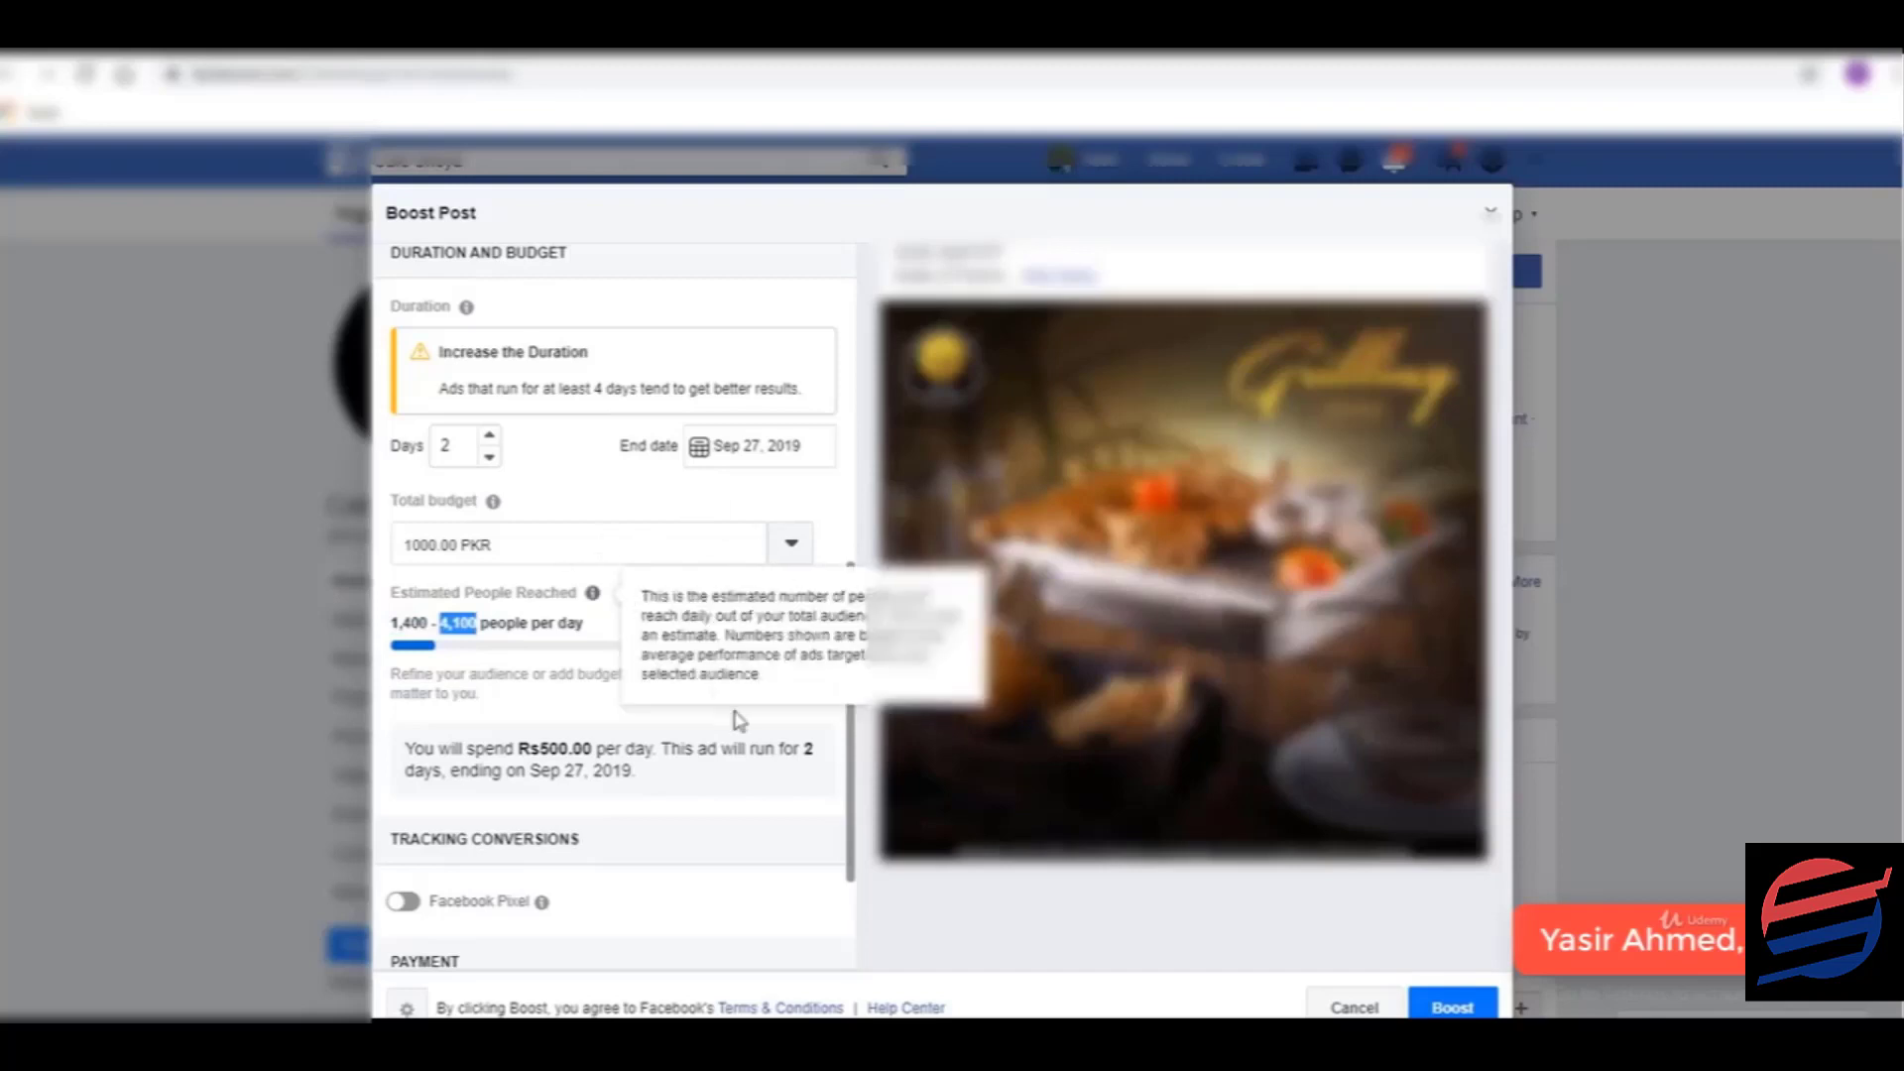
pyautogui.click(711, 521)
# - Review the 2-day, 1000.00 PKR budget and payment details, then submit the cafe post's boost
pyautogui.scroll(3, 1205, 500)
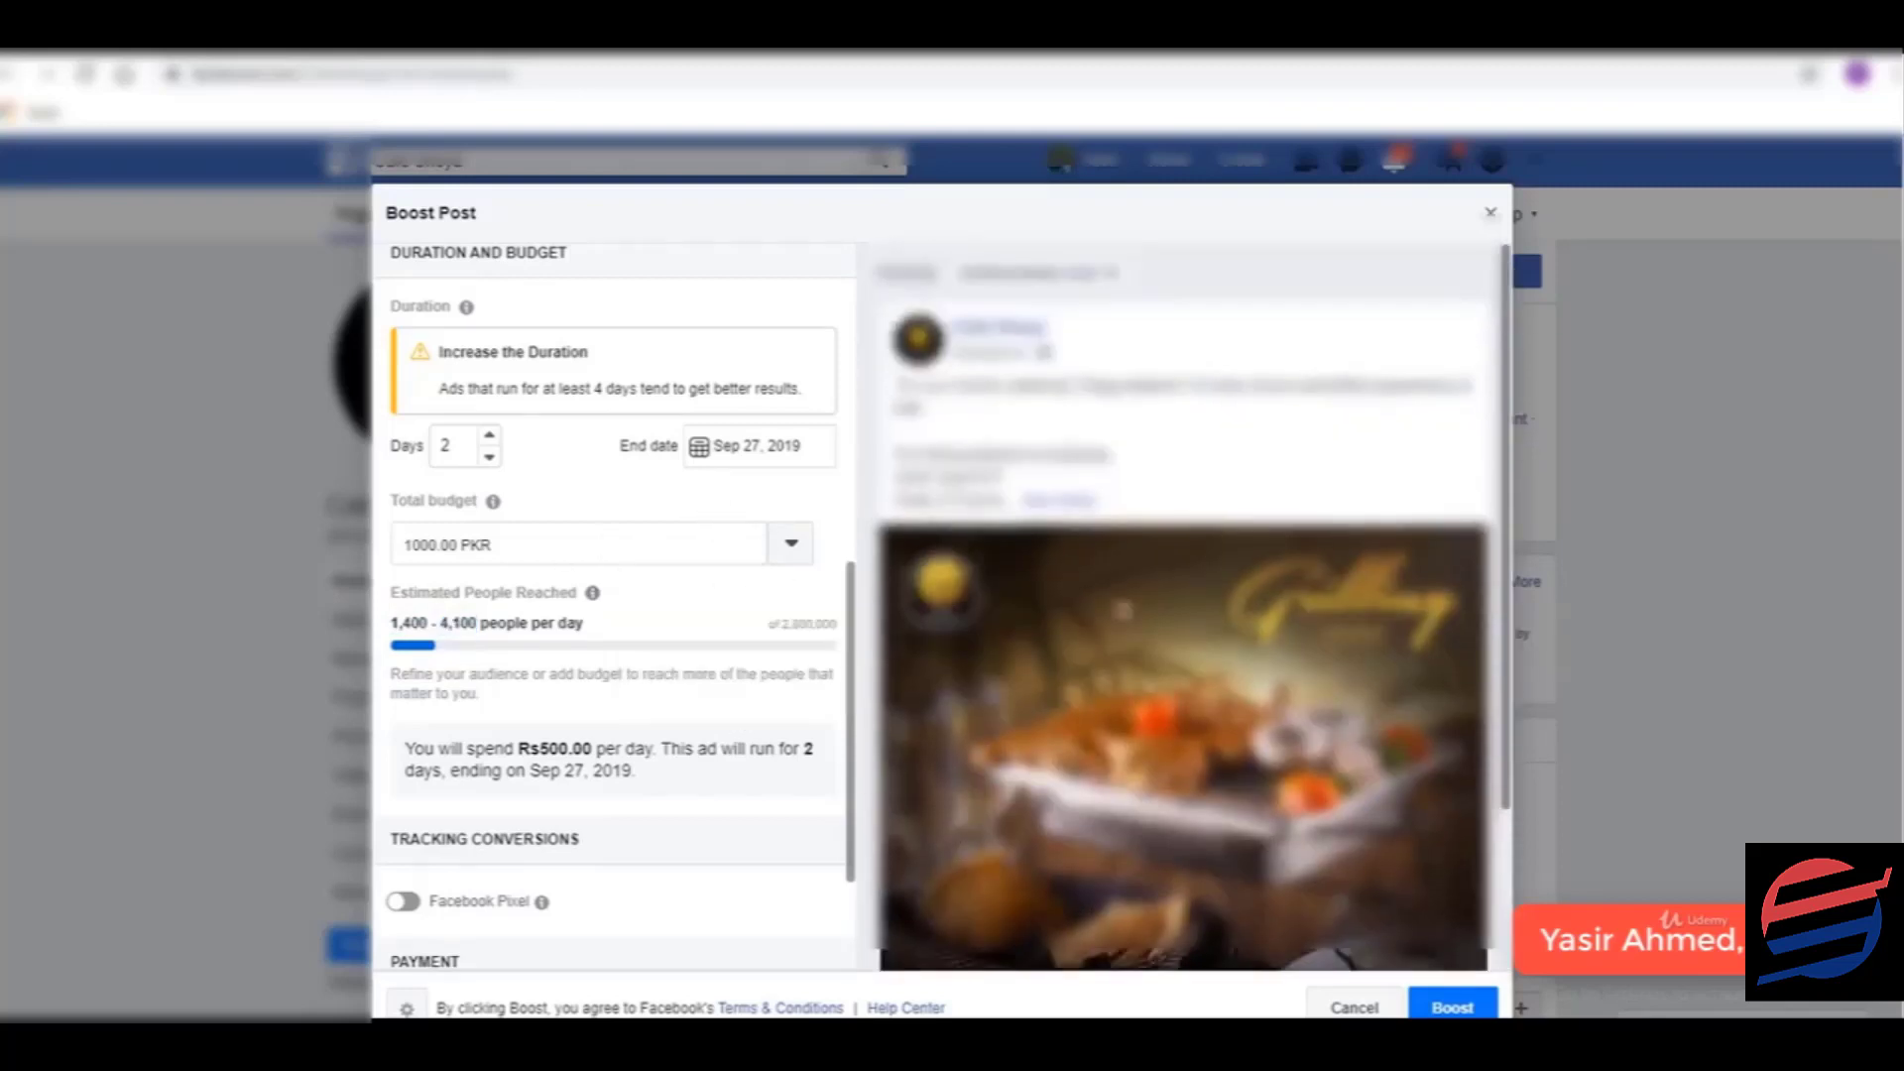
pyautogui.scroll(-3, 751, 702)
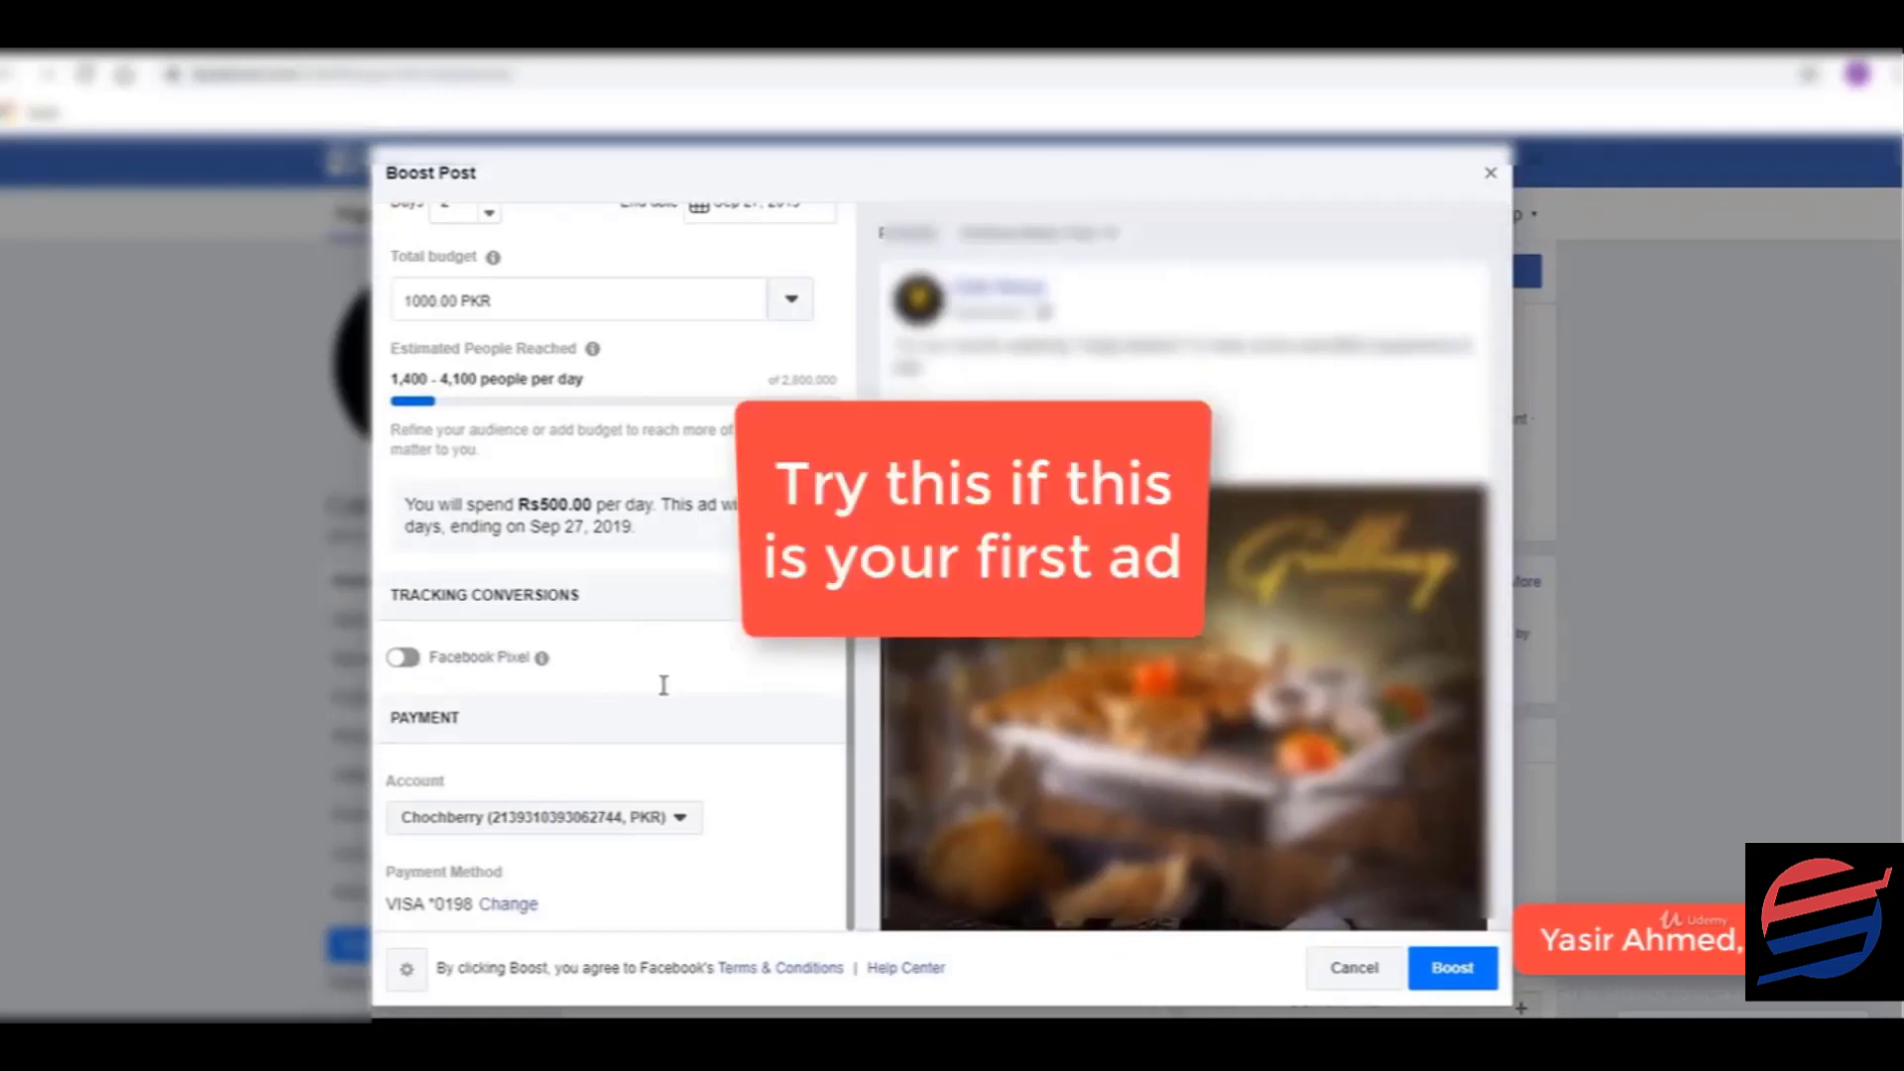
pyautogui.scroll(6, 701, 562)
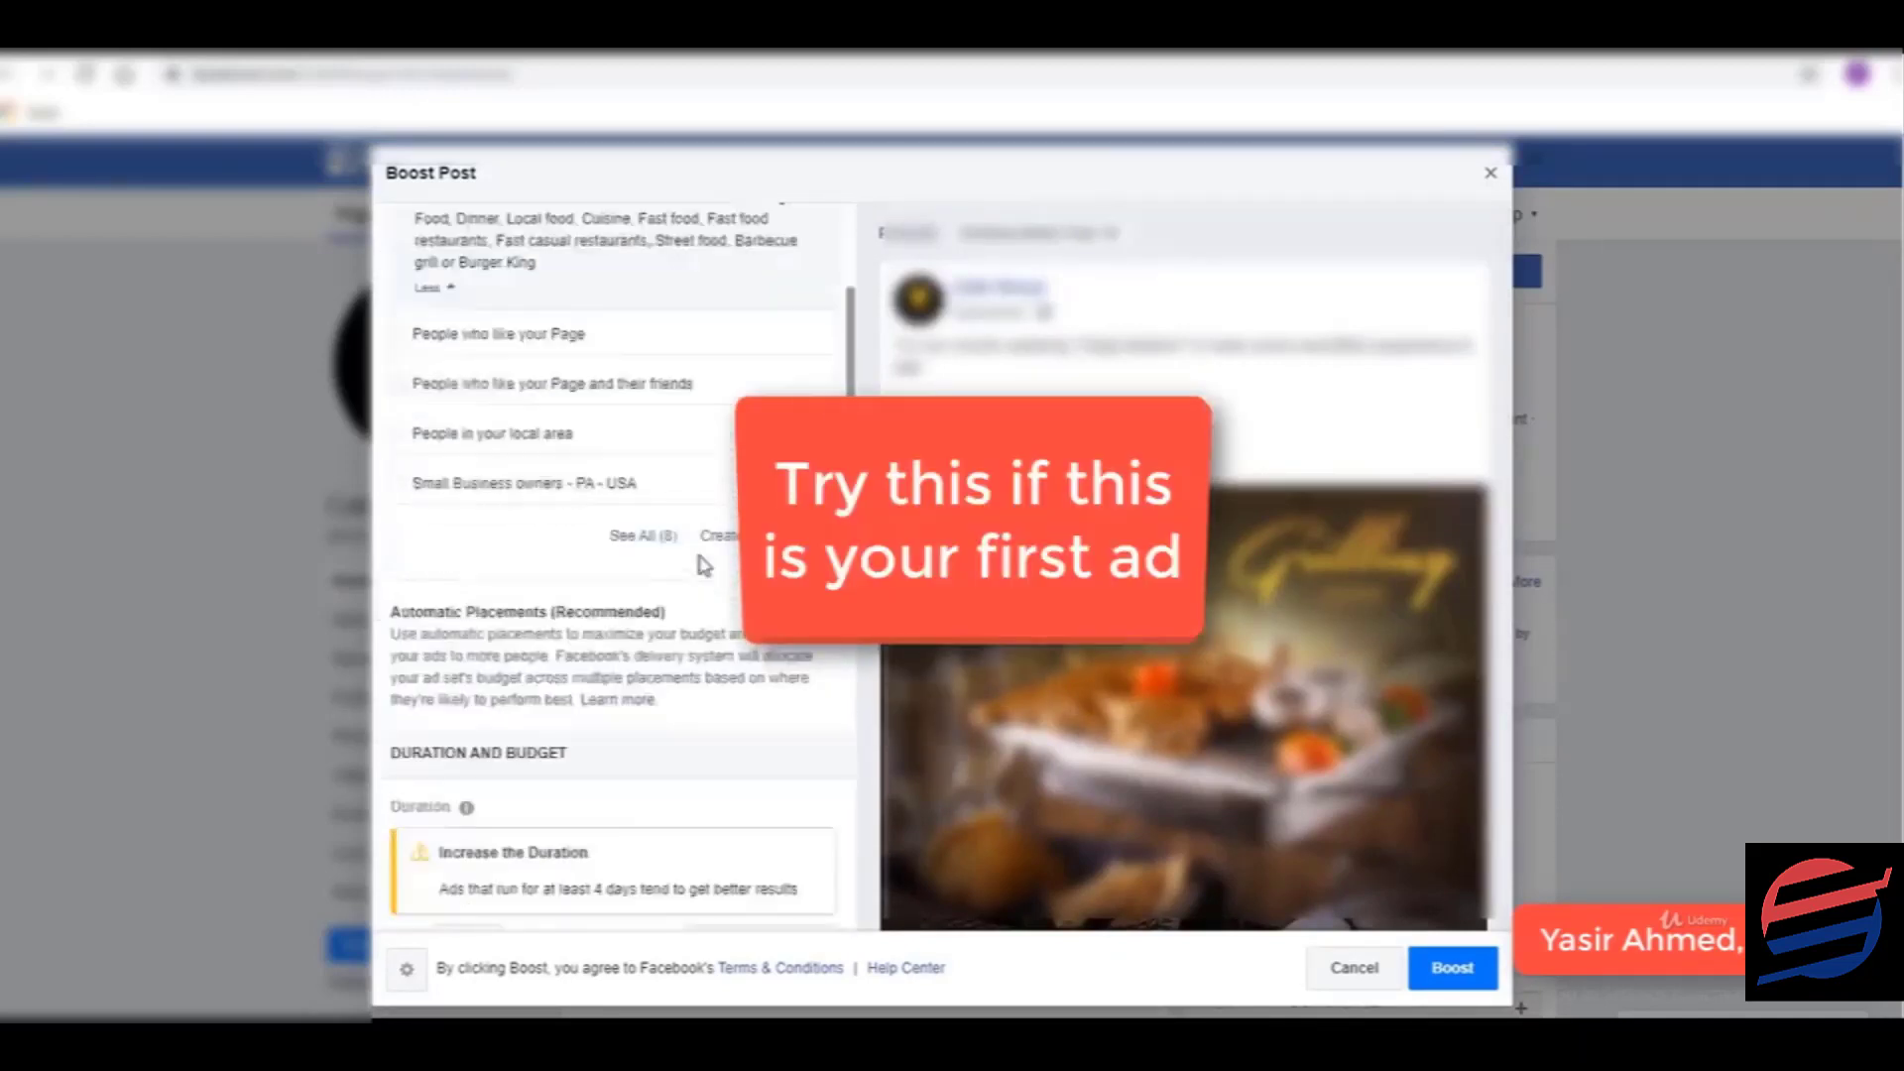
pyautogui.scroll(-6, 701, 564)
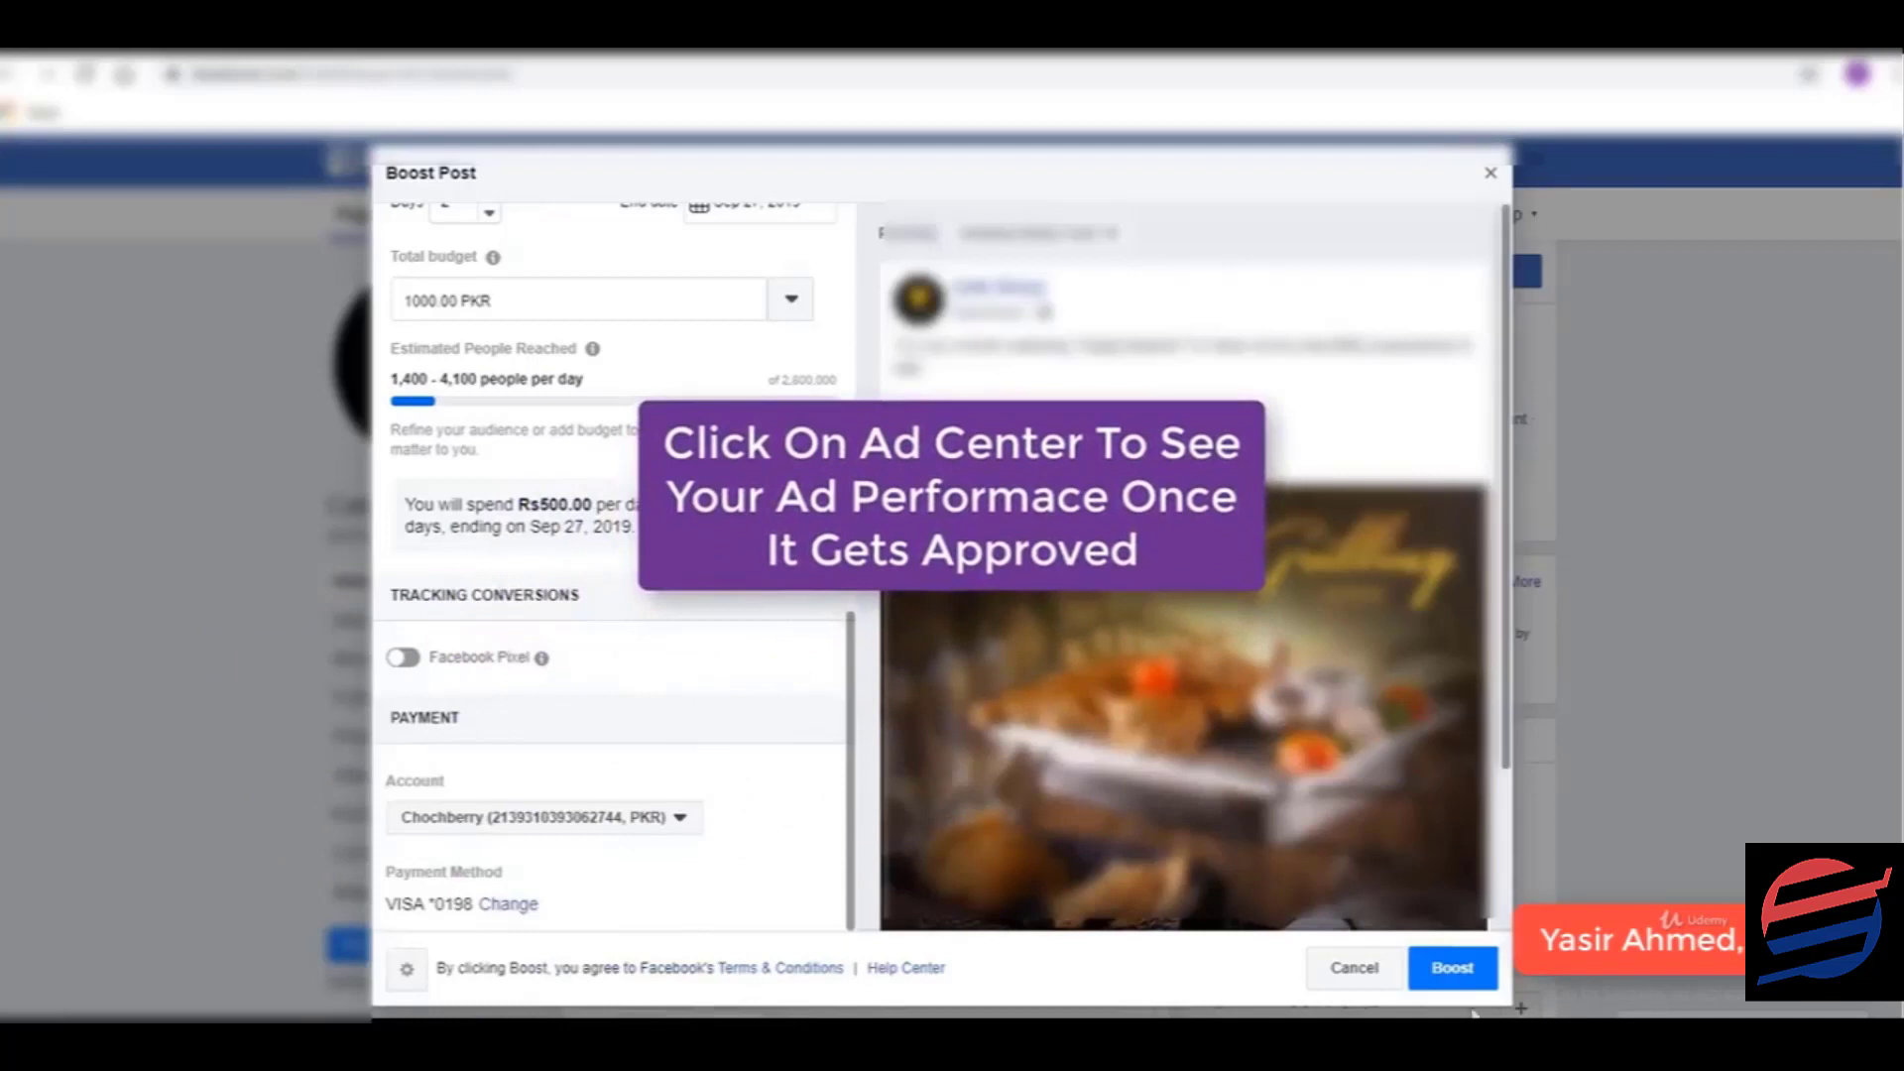
pyautogui.scroll(-2, 1183, 595)
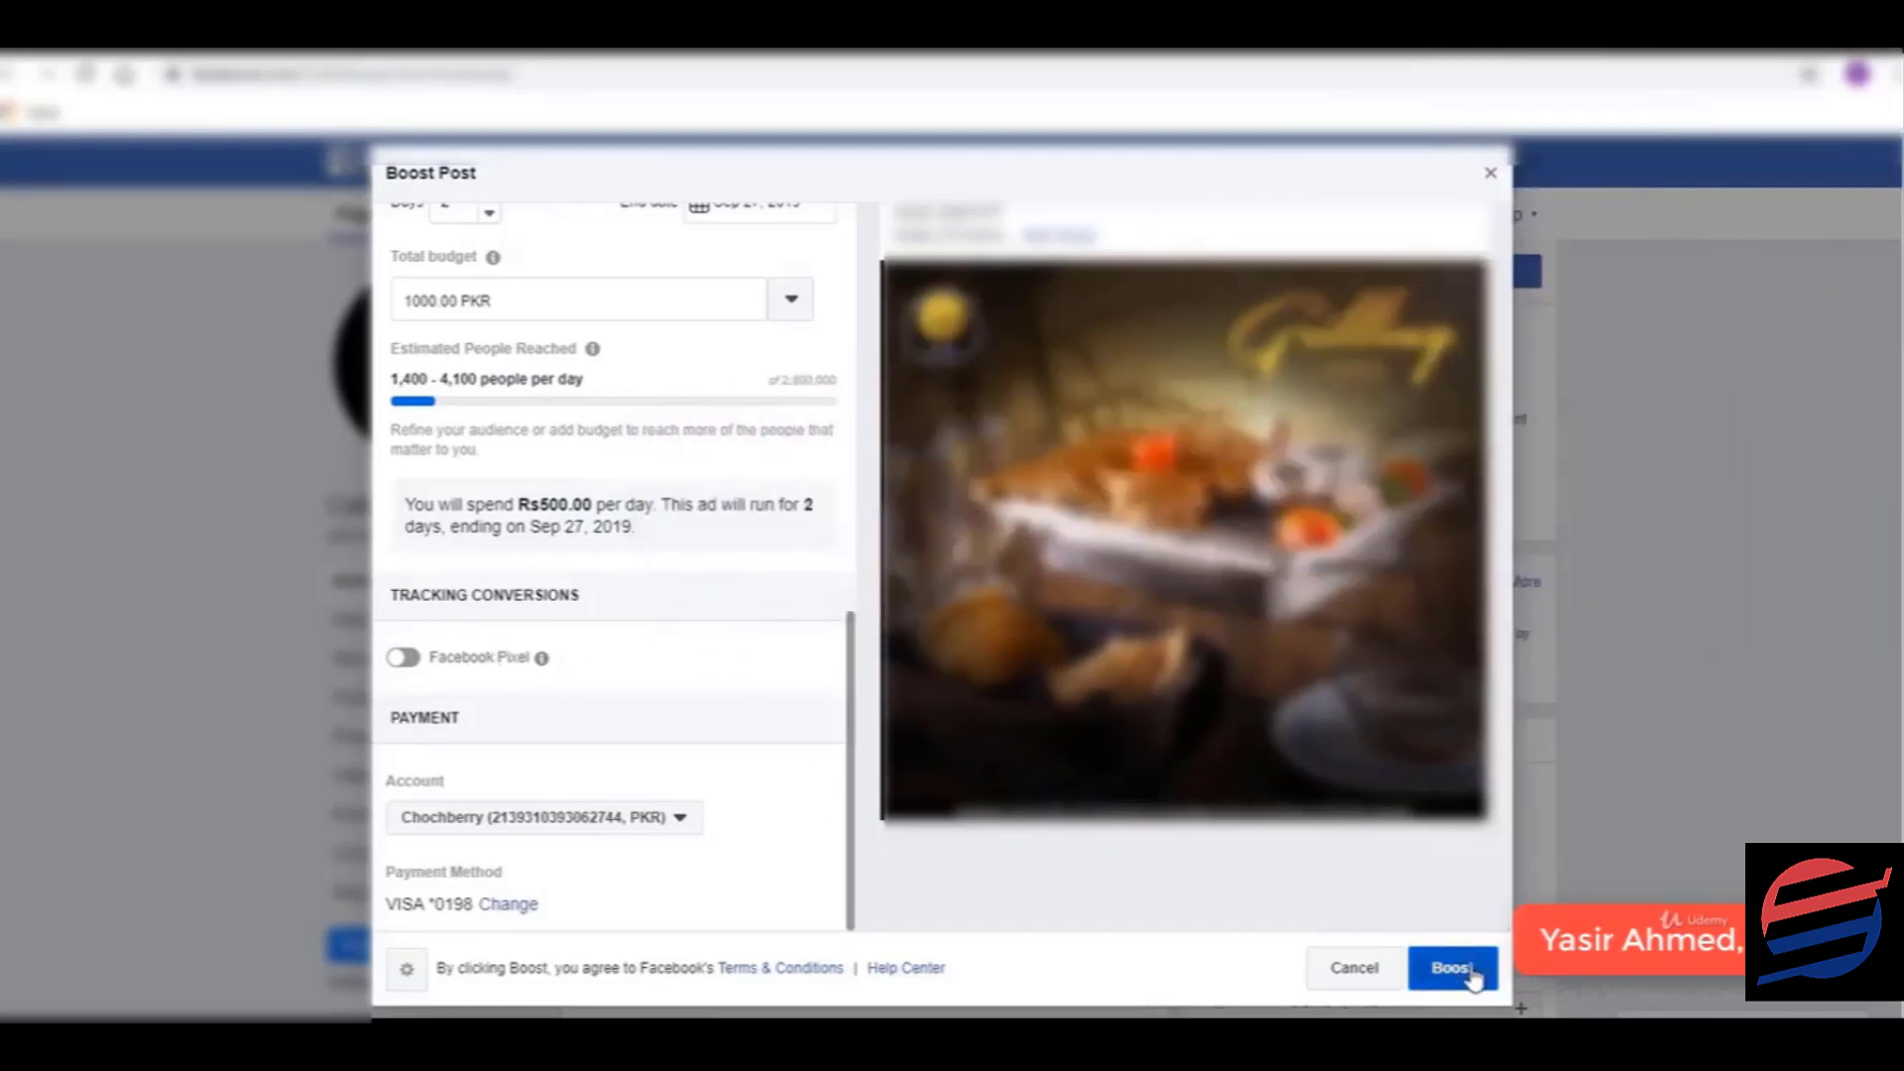
pyautogui.click(1473, 975)
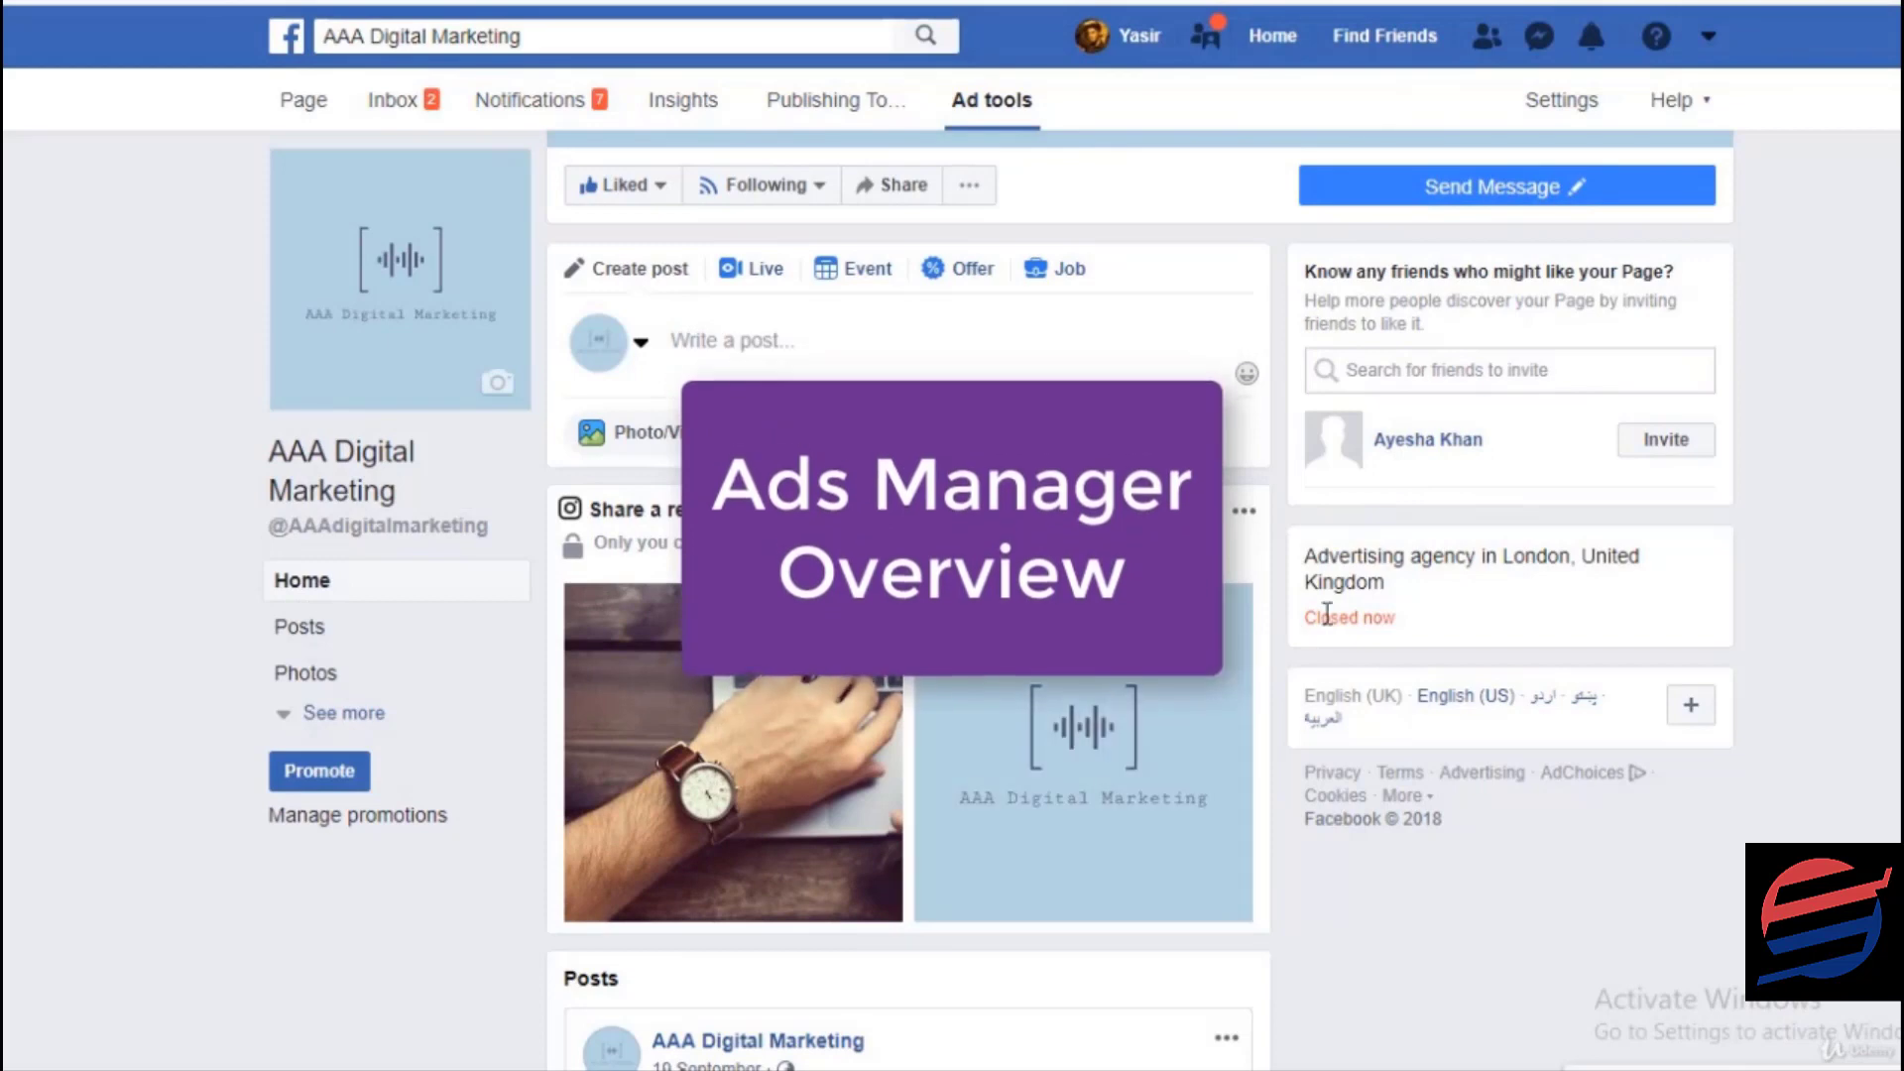
# - Open Manage Ads from the account menu in a new browser tab
pyautogui.click(1709, 39)
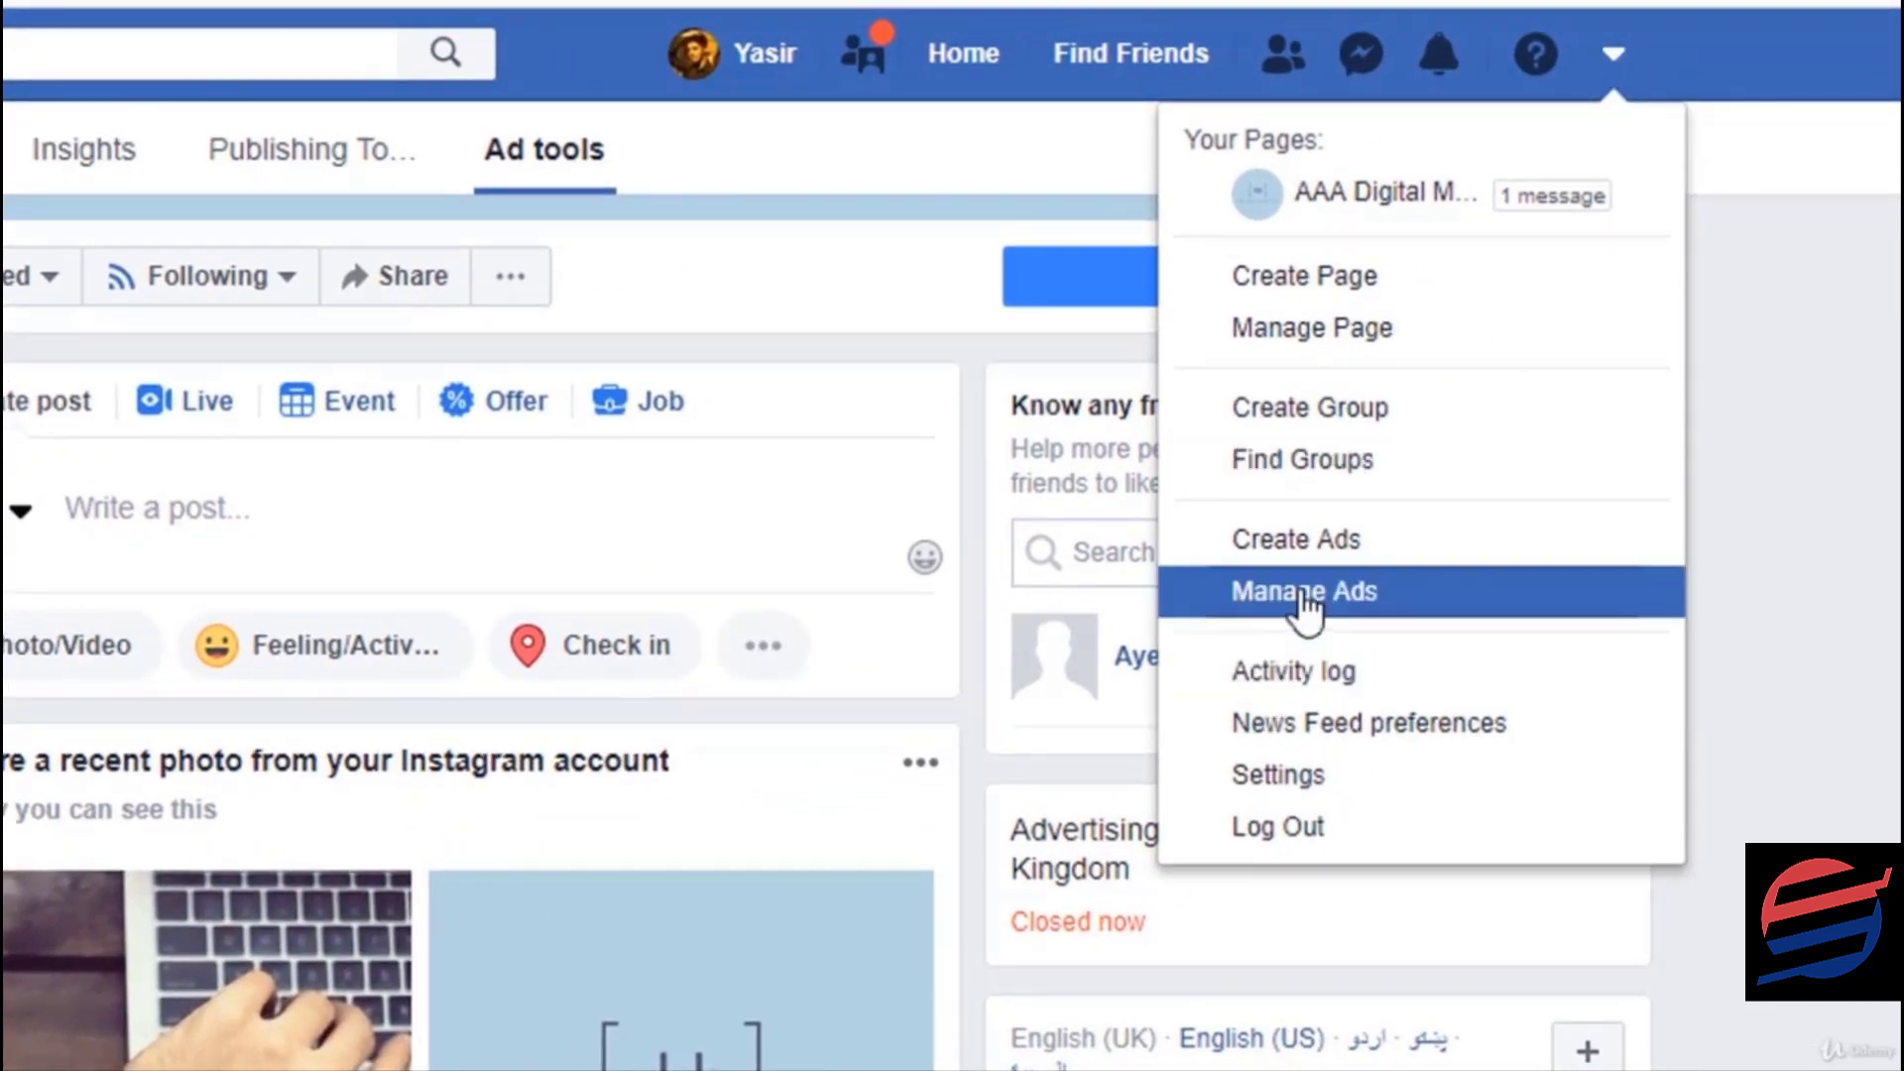
pyautogui.rightClick(1496, 615)
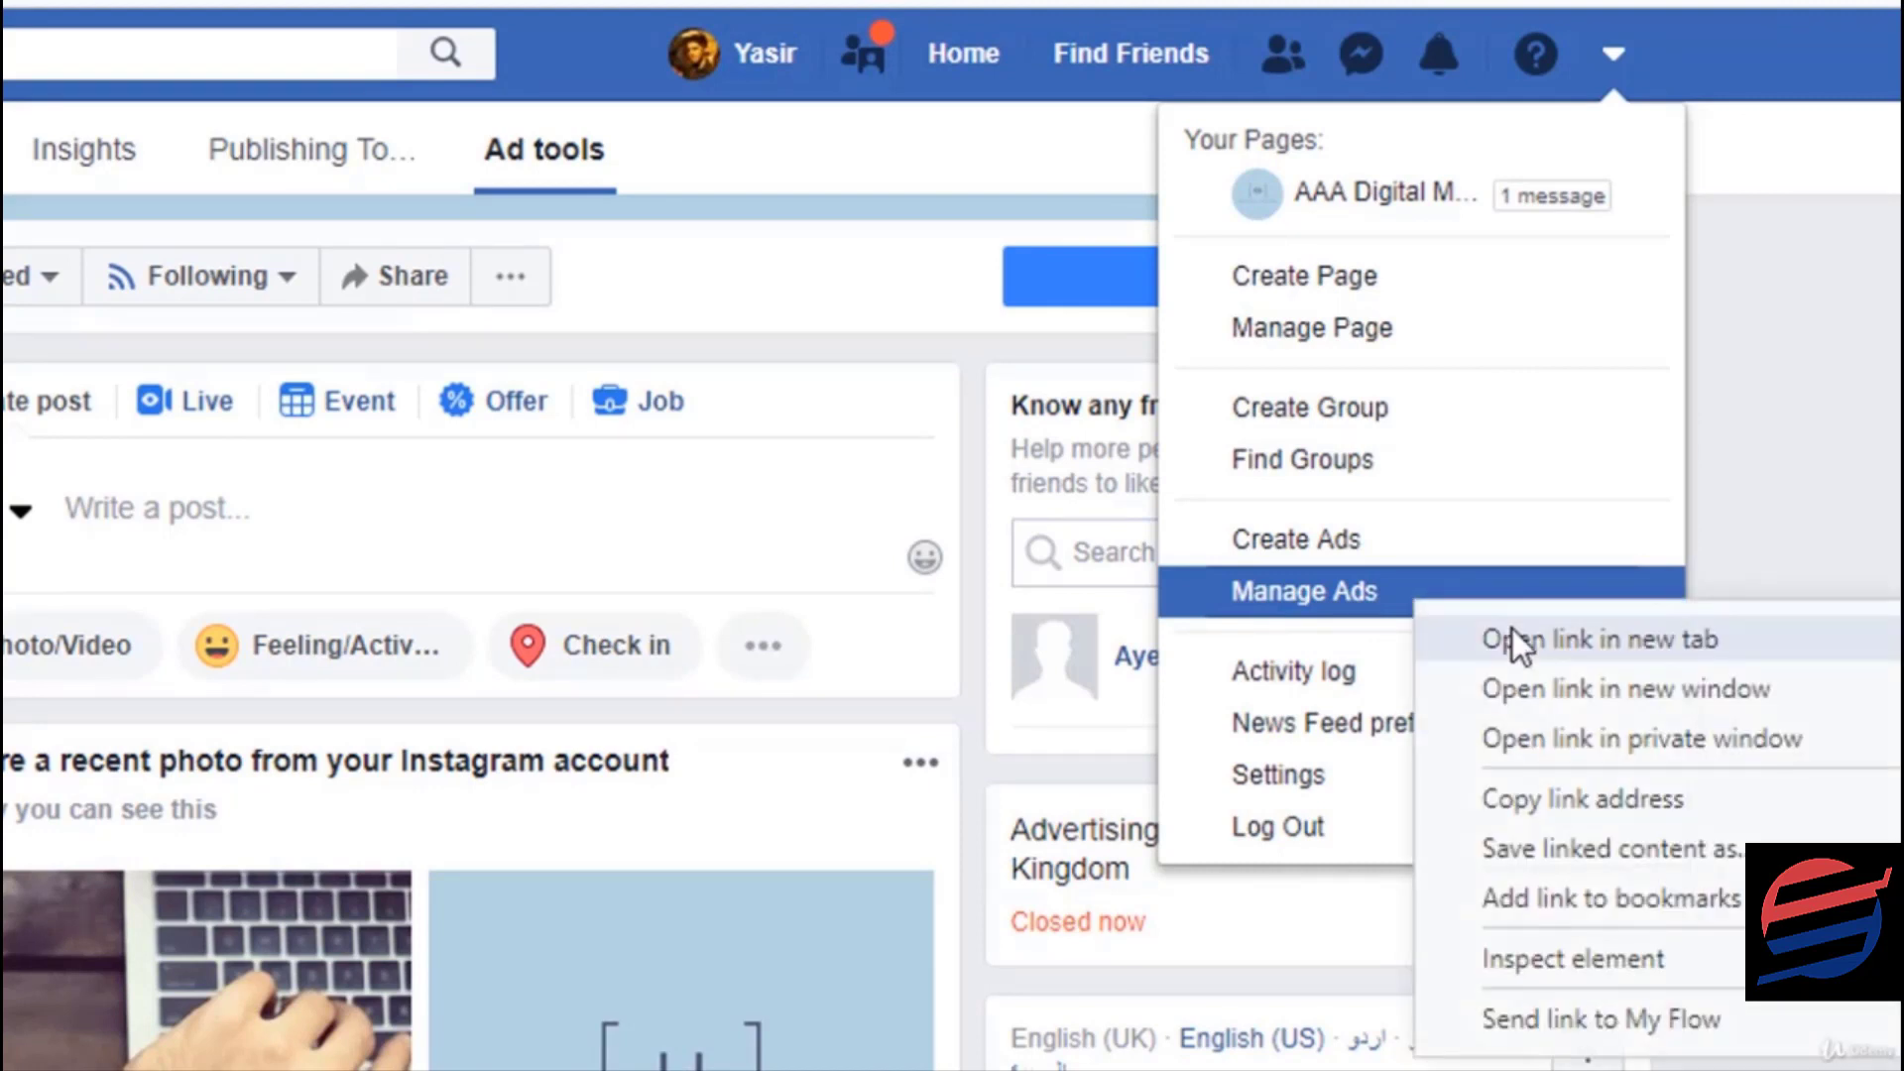
pyautogui.click(952, 353)
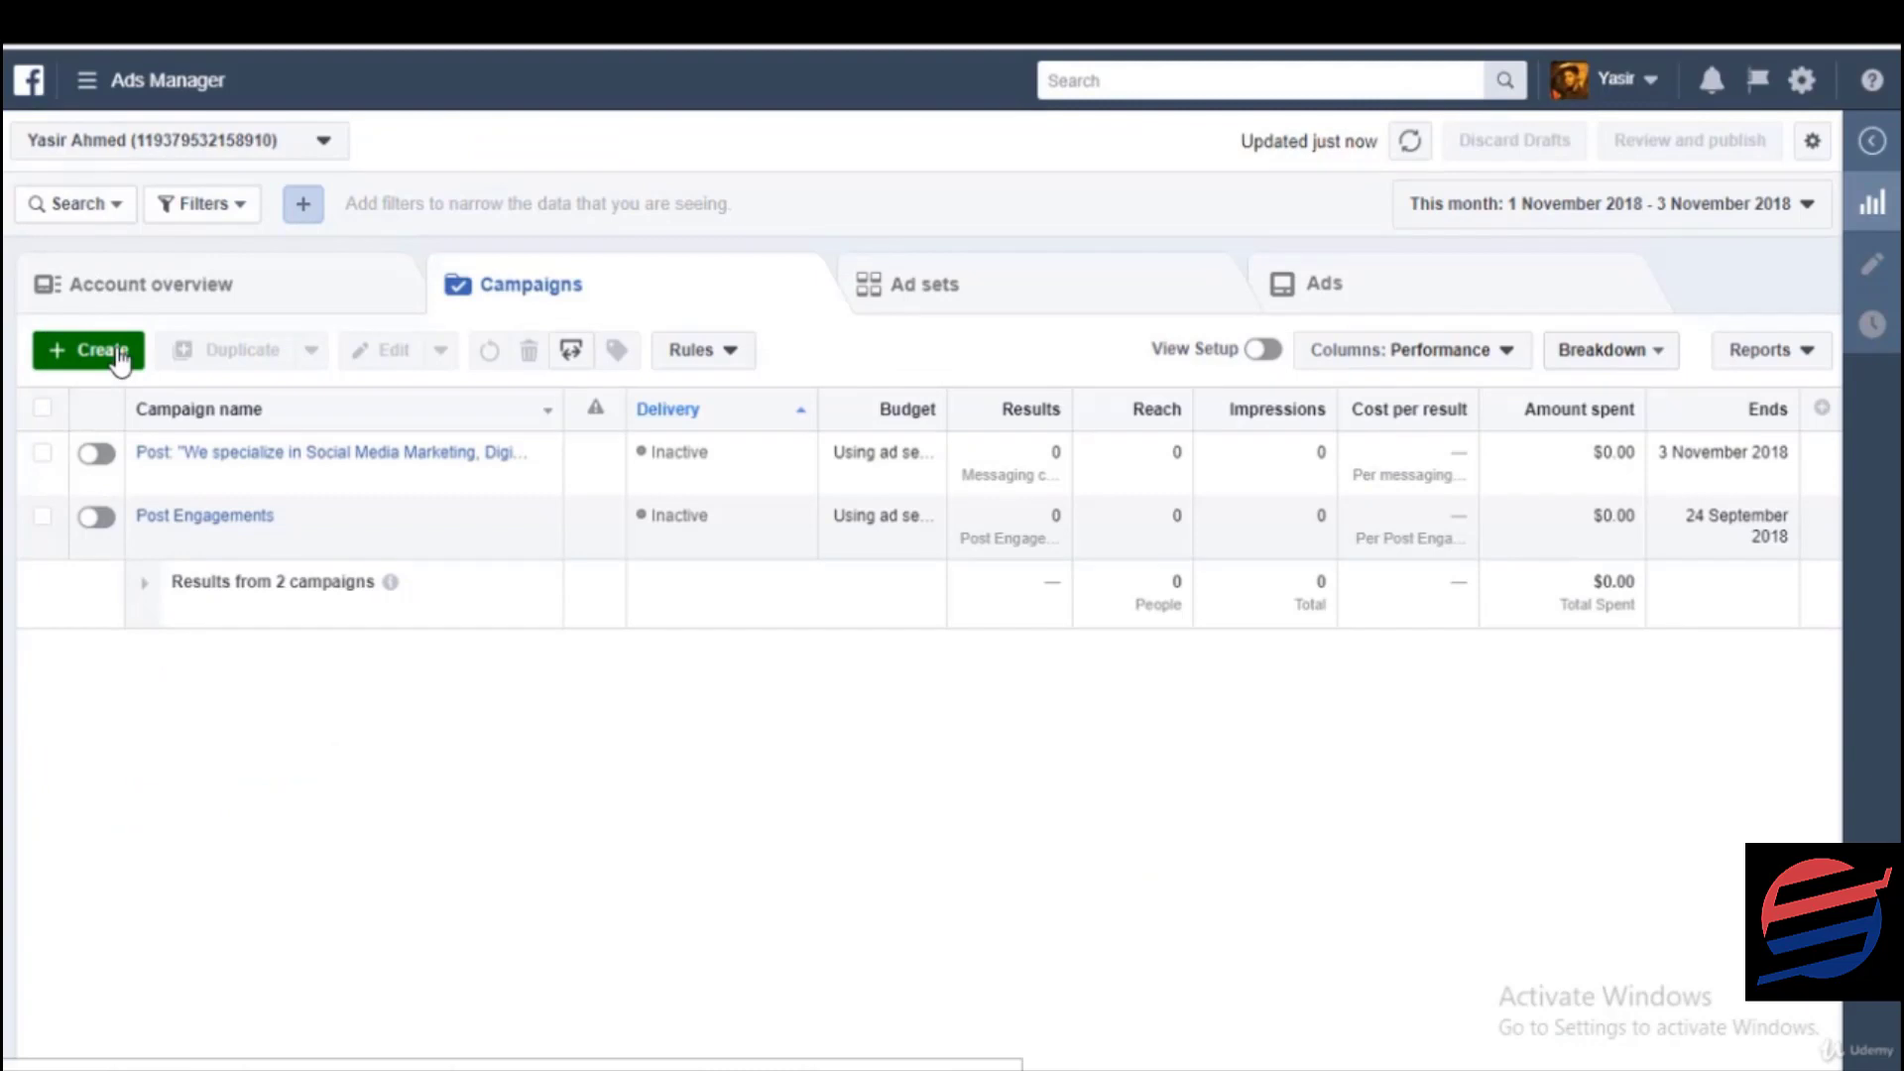
# - Create a new campaign from the Ads Manager Campaigns tab
pyautogui.click(117, 353)
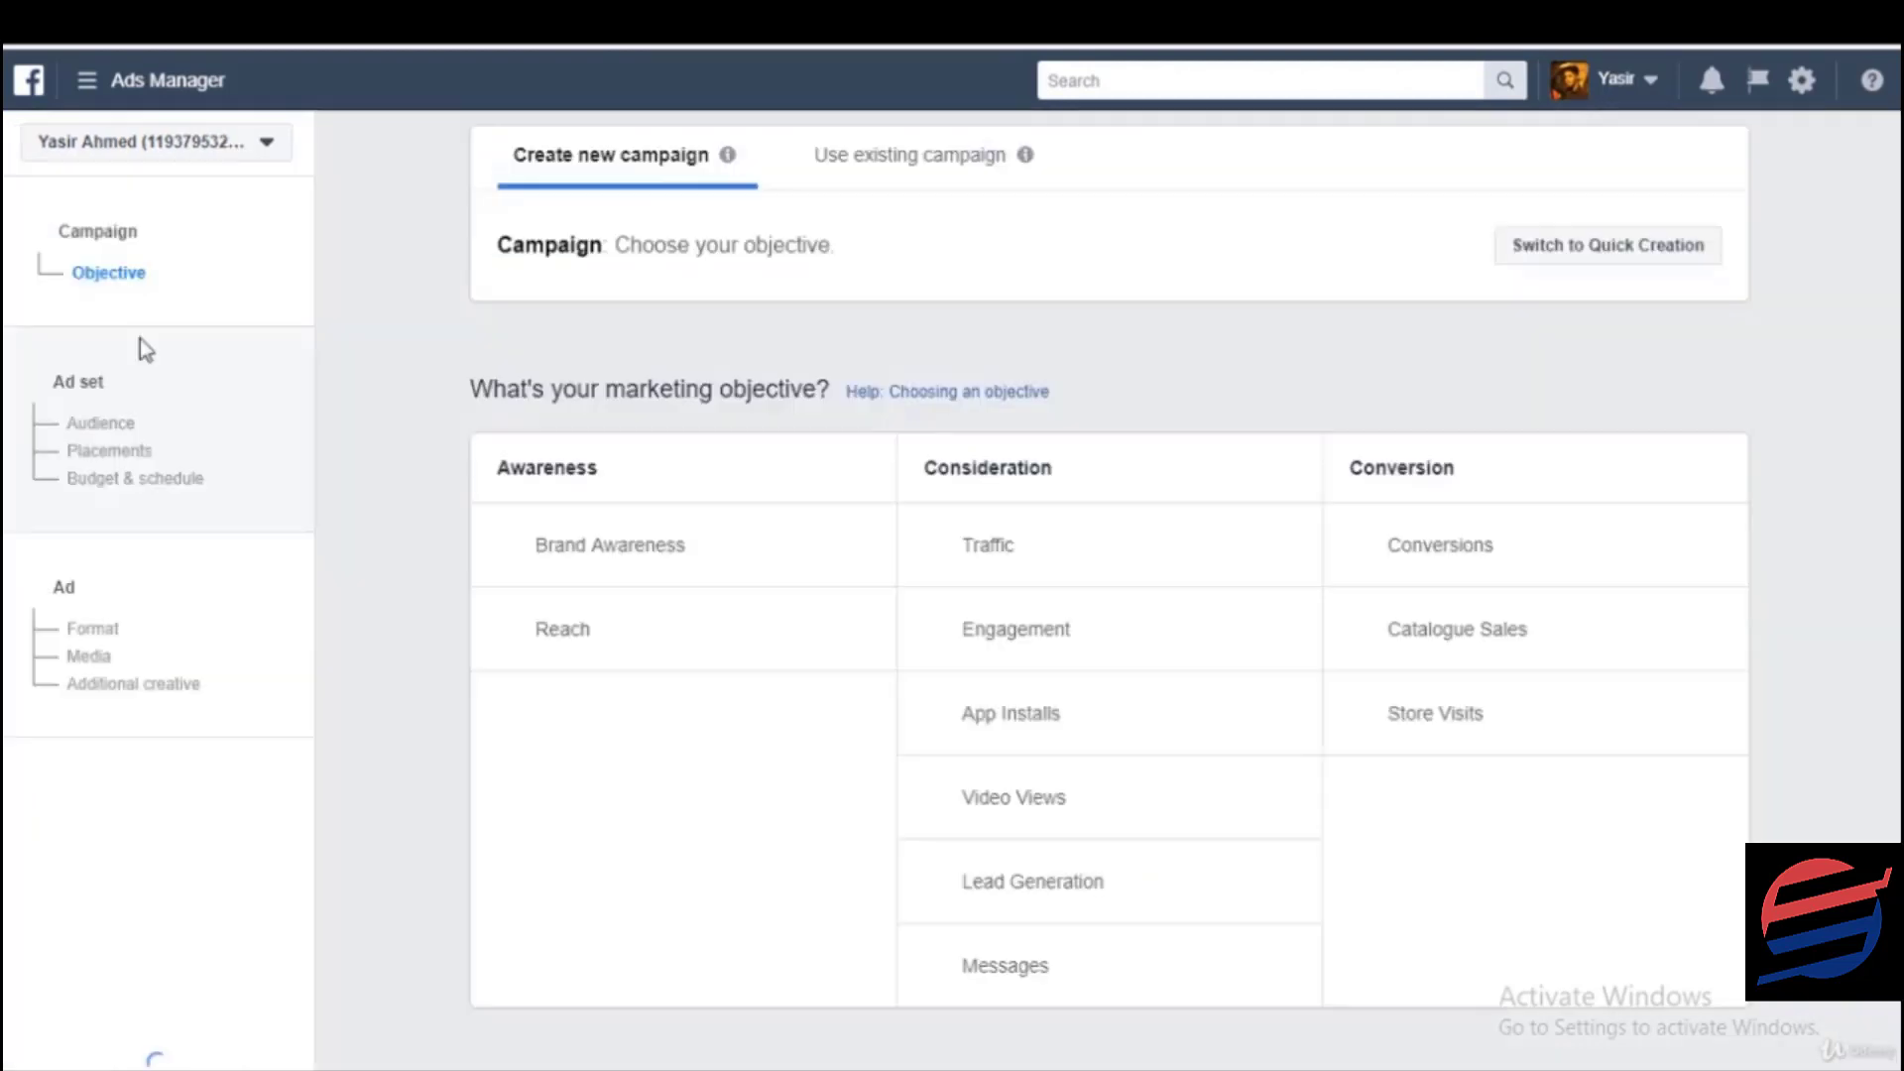